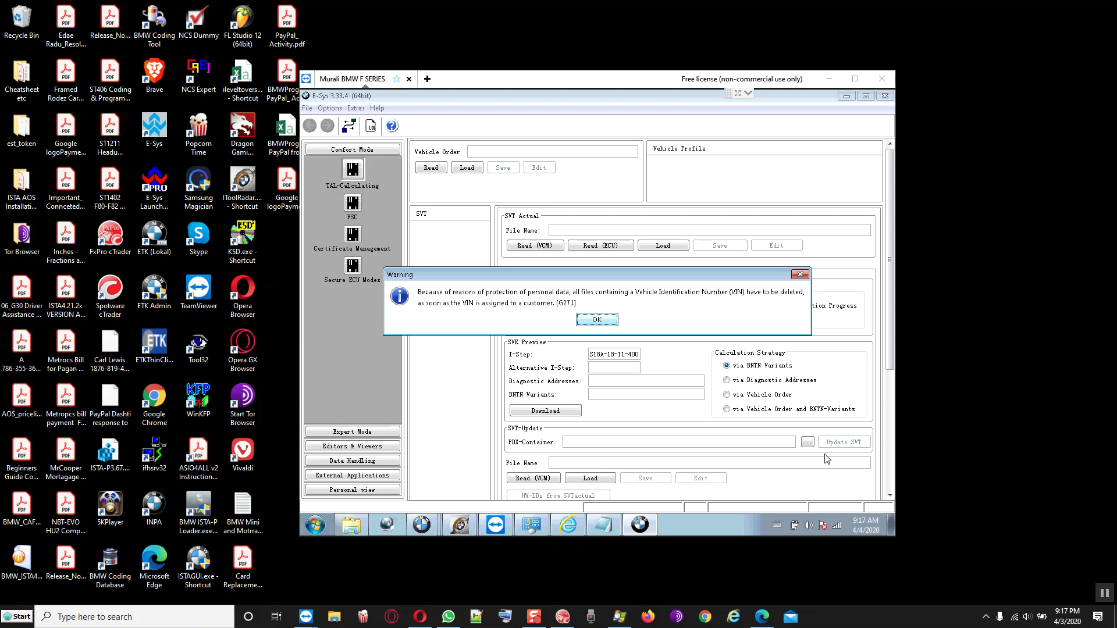
Acknowledge the personal-data warning and check the ICOM-Next service in ITool Radar before returning to E-Sys.
{"action": "left_click", "coordinate": [600, 321]}
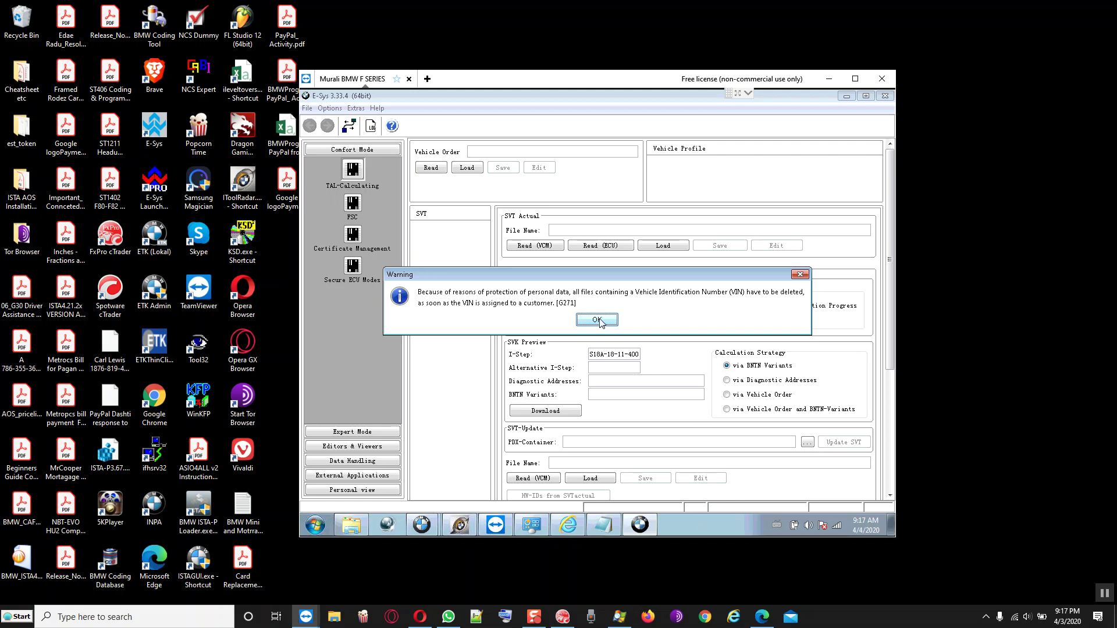
{"action": "left_click", "coordinate": [599, 324]}
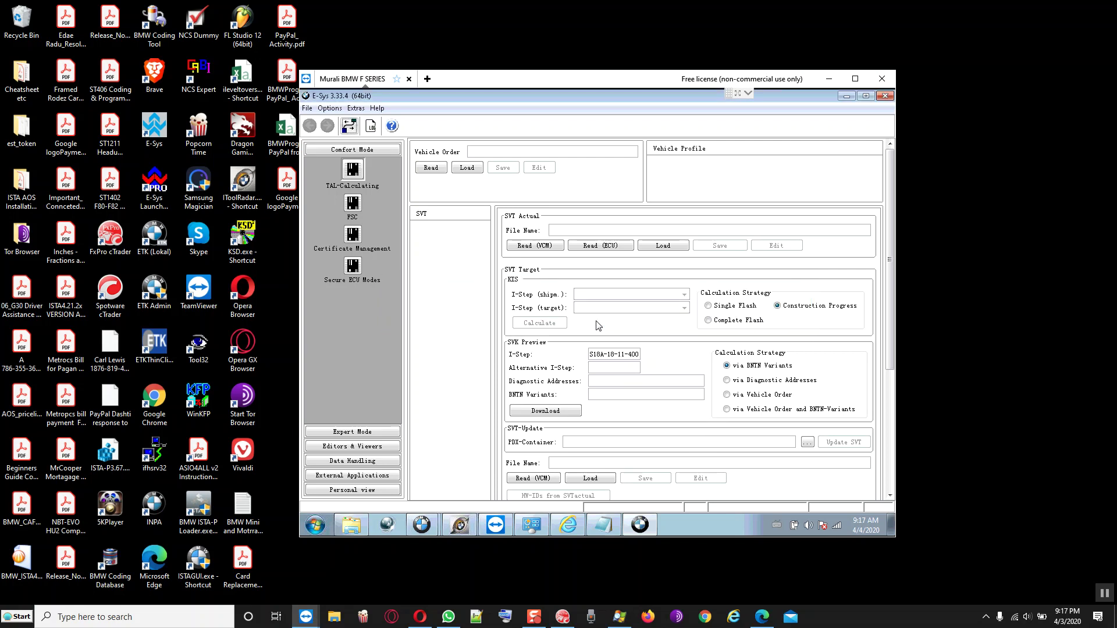
{"action": "left_click", "coordinate": [459, 526]}
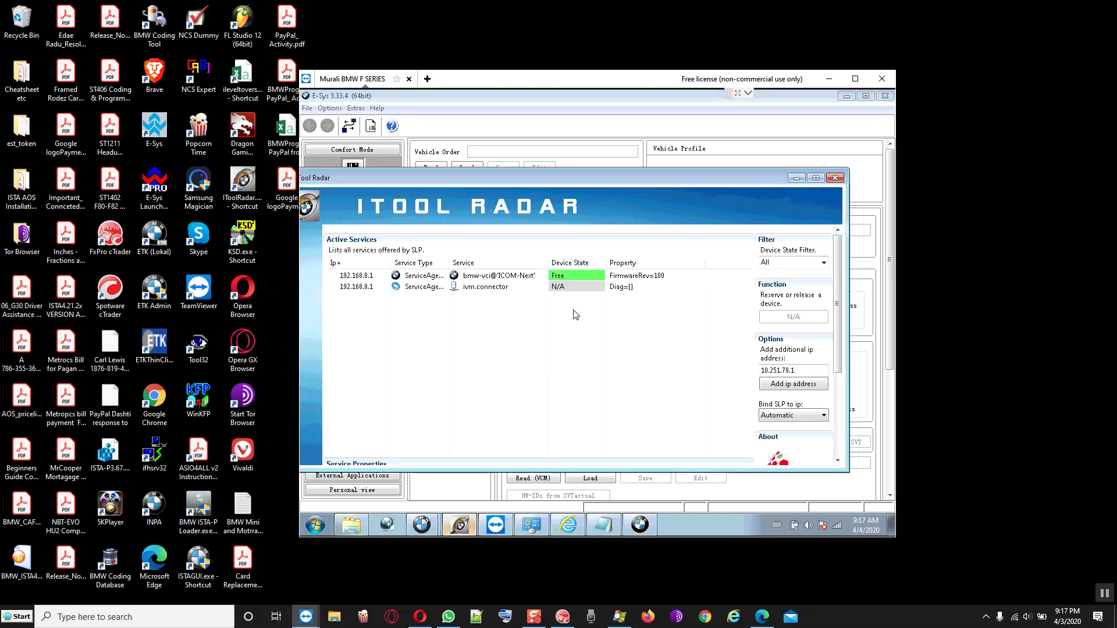
{"action": "left_click", "coordinate": [636, 279]}
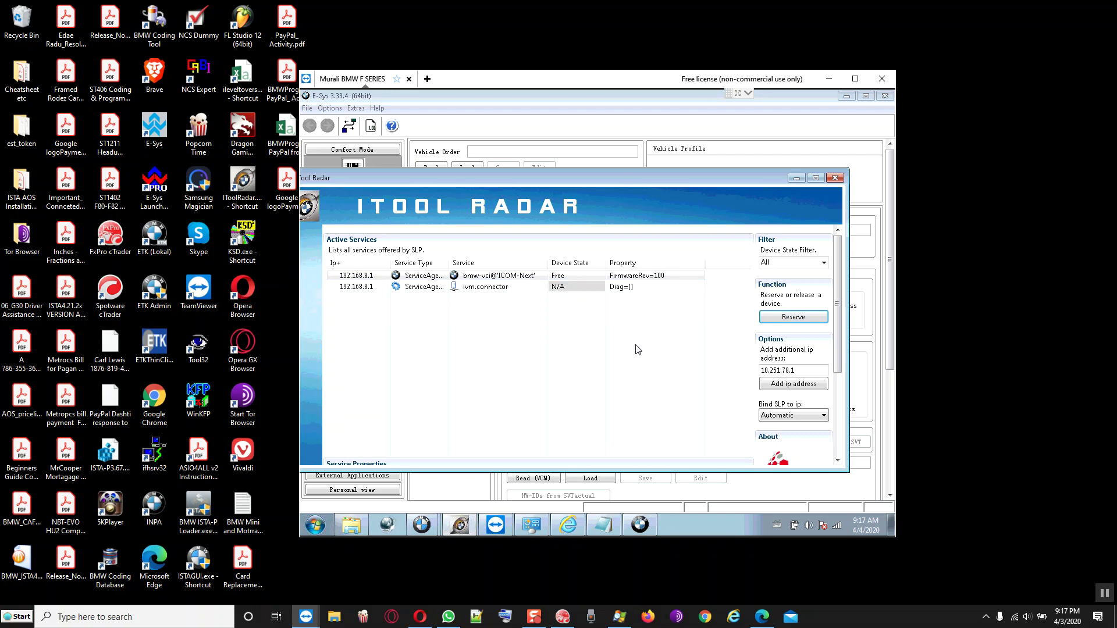
{"action": "key", "text": "Return"}
{"action": "left_click", "coordinate": [797, 179]}
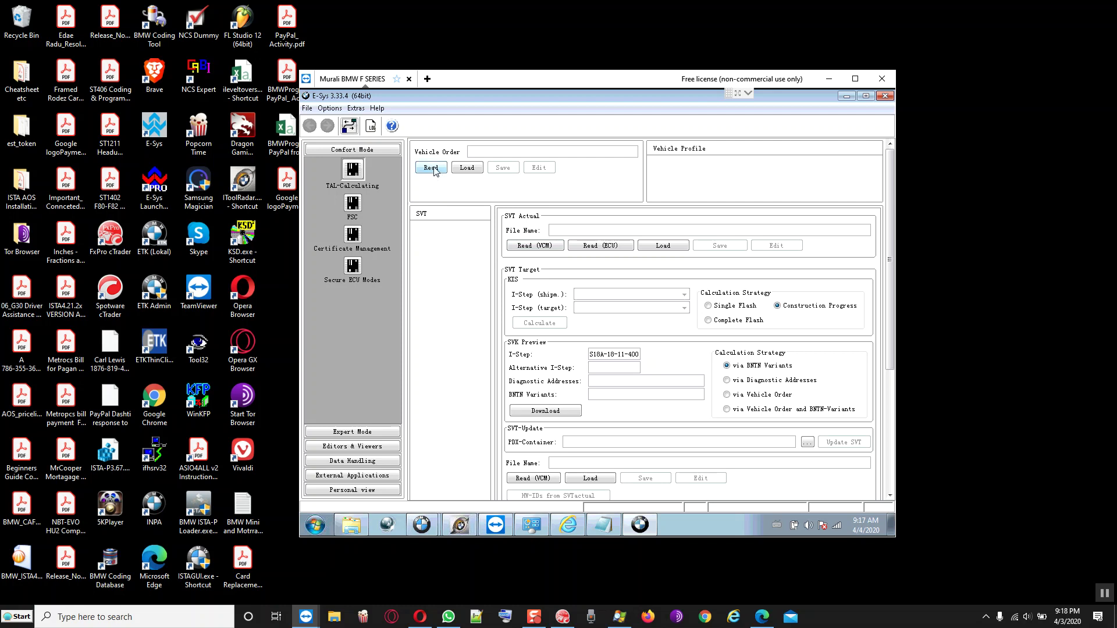
Open a vehicle connection with target F001_19_07_520_V_004_000_001 via ICOM/Ethernet.
{"action": "left_click", "coordinate": [351, 128]}
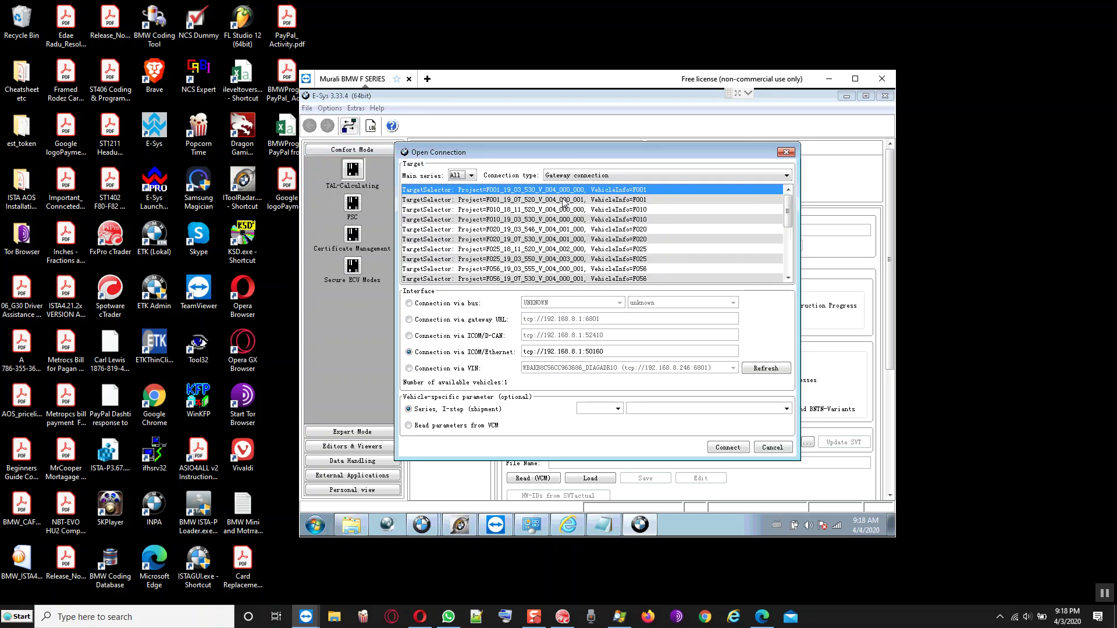
{"action": "left_click", "coordinate": [563, 200]}
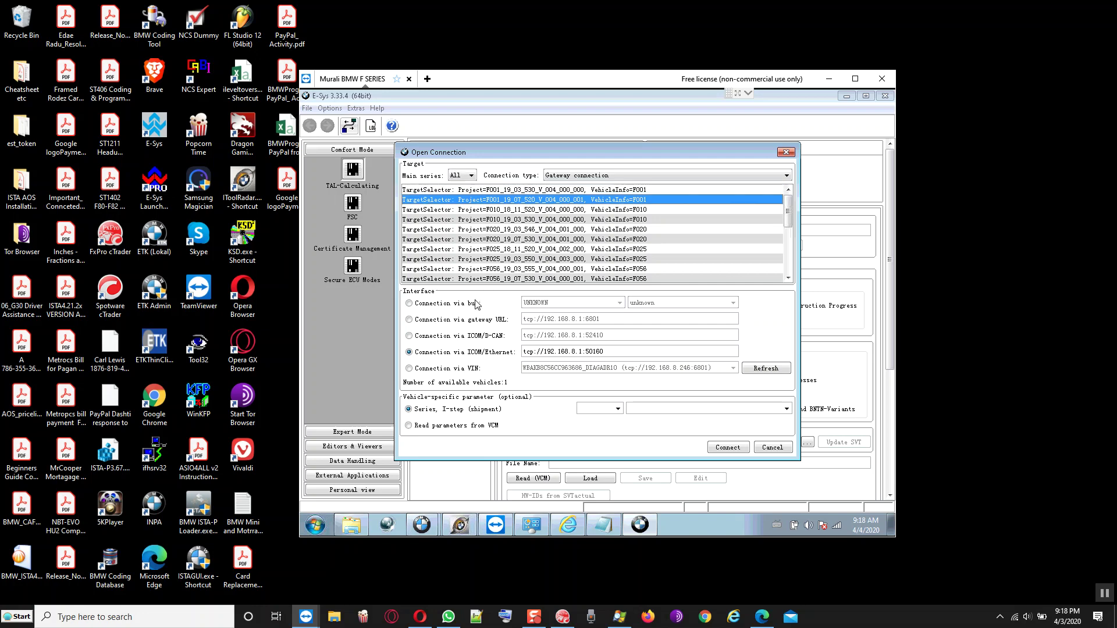
{"action": "left_click", "coordinate": [727, 448]}
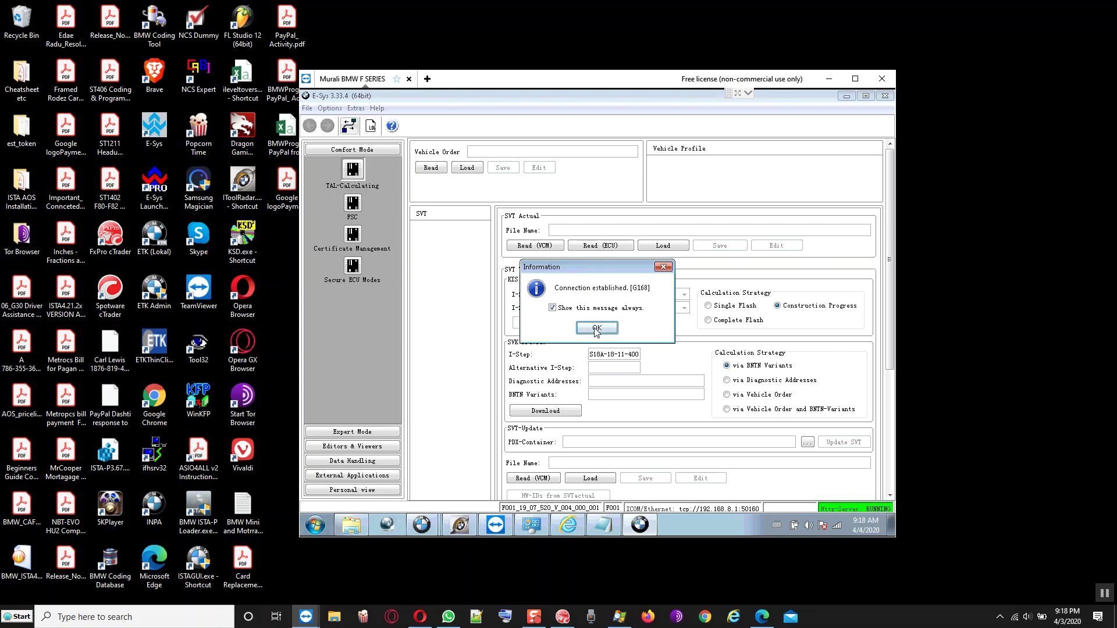
{"action": "left_click", "coordinate": [596, 329]}
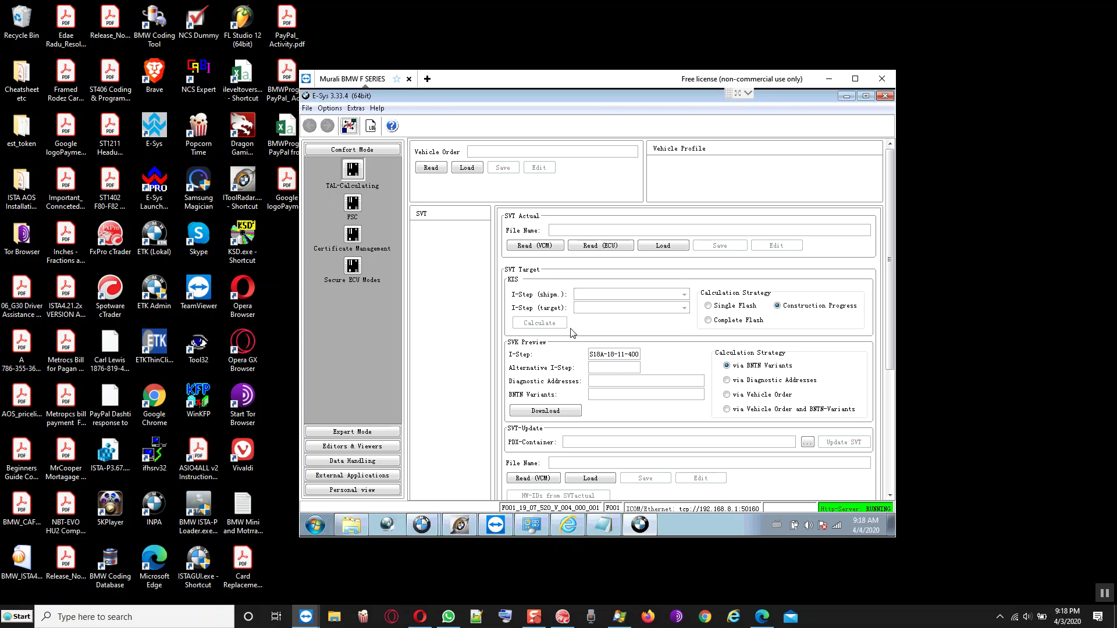
Read the vehicle order and the actual SVT from the VCM in TAL-Calculating.
{"action": "left_click", "coordinate": [431, 168]}
{"action": "left_click", "coordinate": [526, 246]}
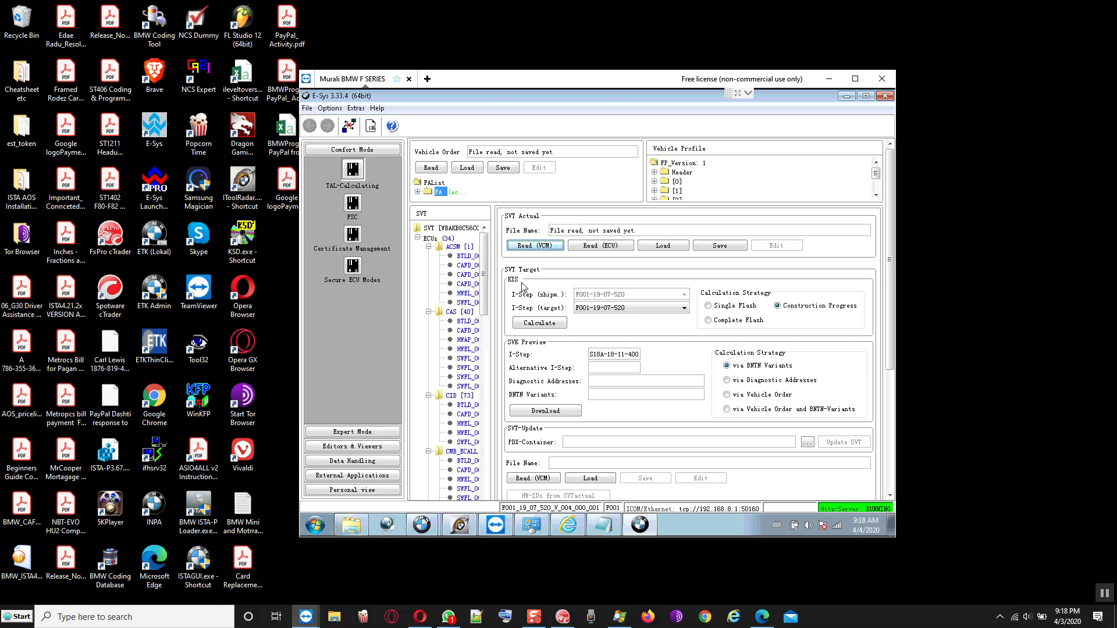
Read the vehicle's I-Steps from the VCM master data in expert mode.
{"action": "left_click", "coordinate": [356, 432]}
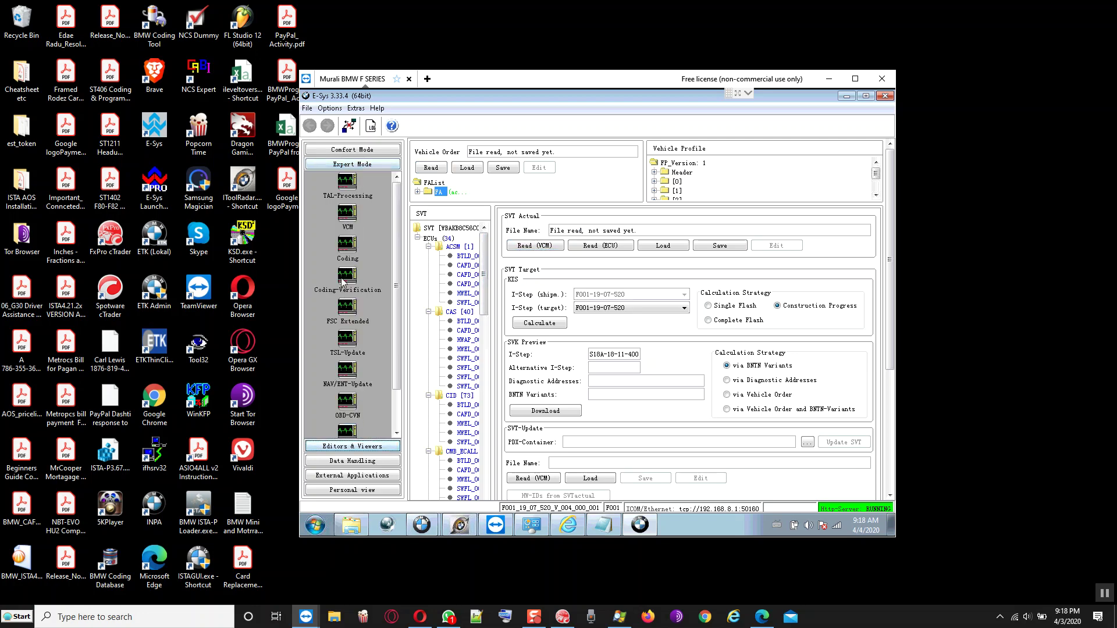
{"action": "left_click", "coordinate": [347, 214]}
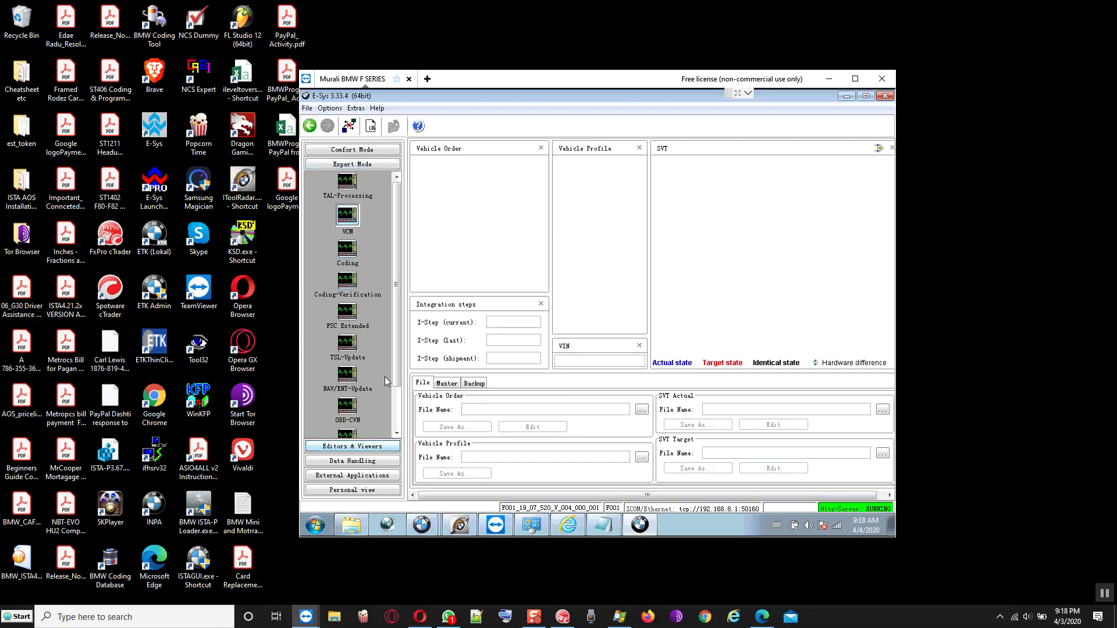
{"action": "left_click", "coordinate": [446, 384]}
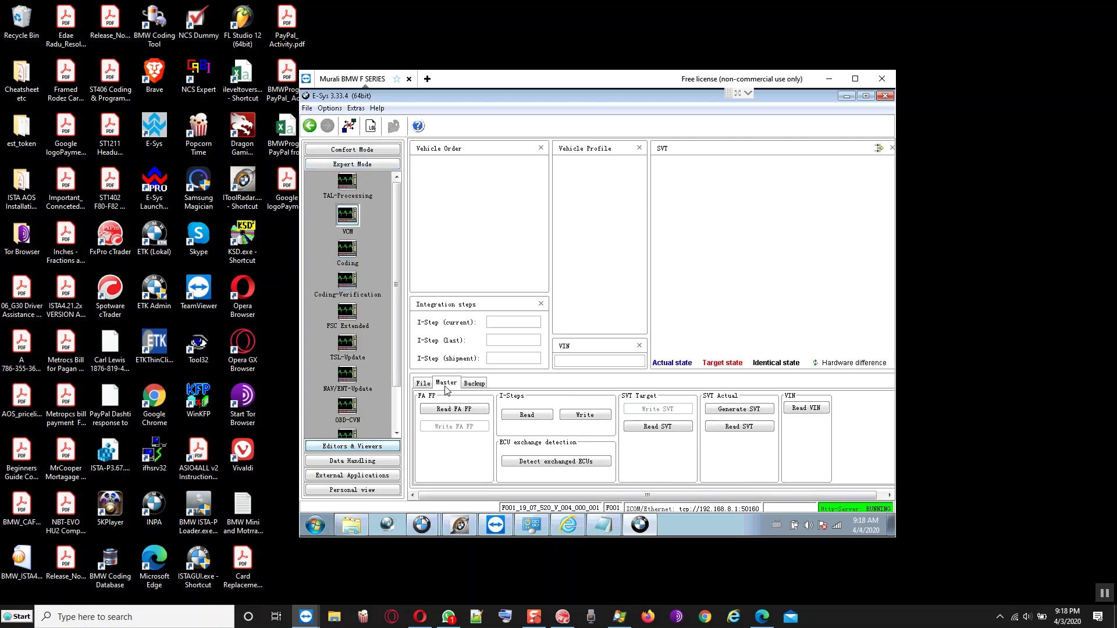
{"action": "left_click", "coordinate": [520, 415]}
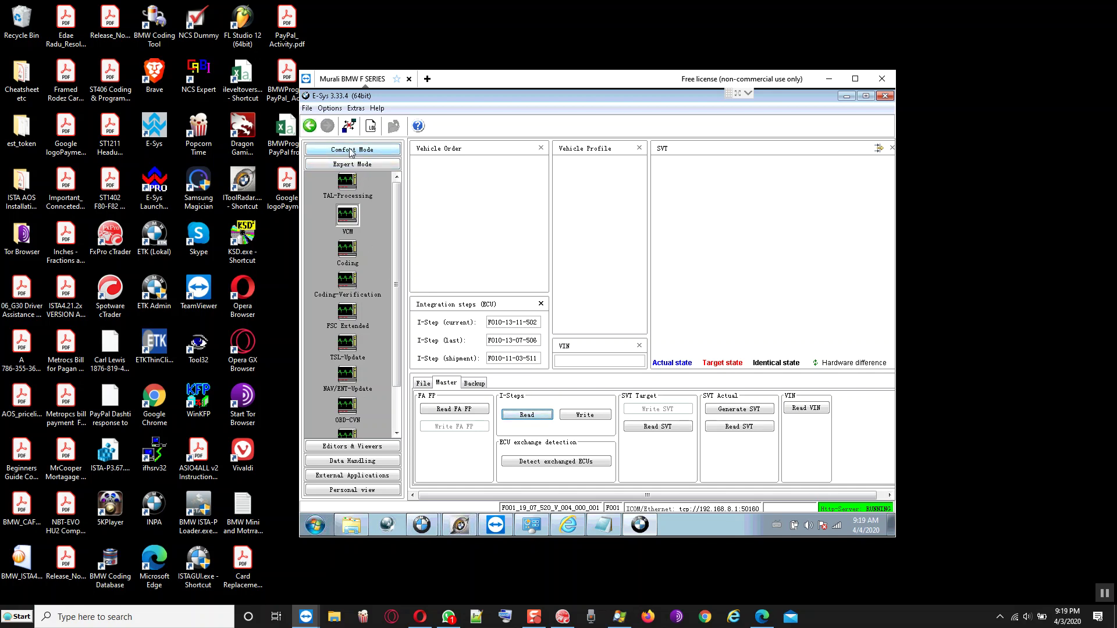
Read the vehicle order and the actual SVT from the VCM in the Coding module.
{"action": "left_click", "coordinate": [347, 250]}
{"action": "left_click", "coordinate": [430, 167]}
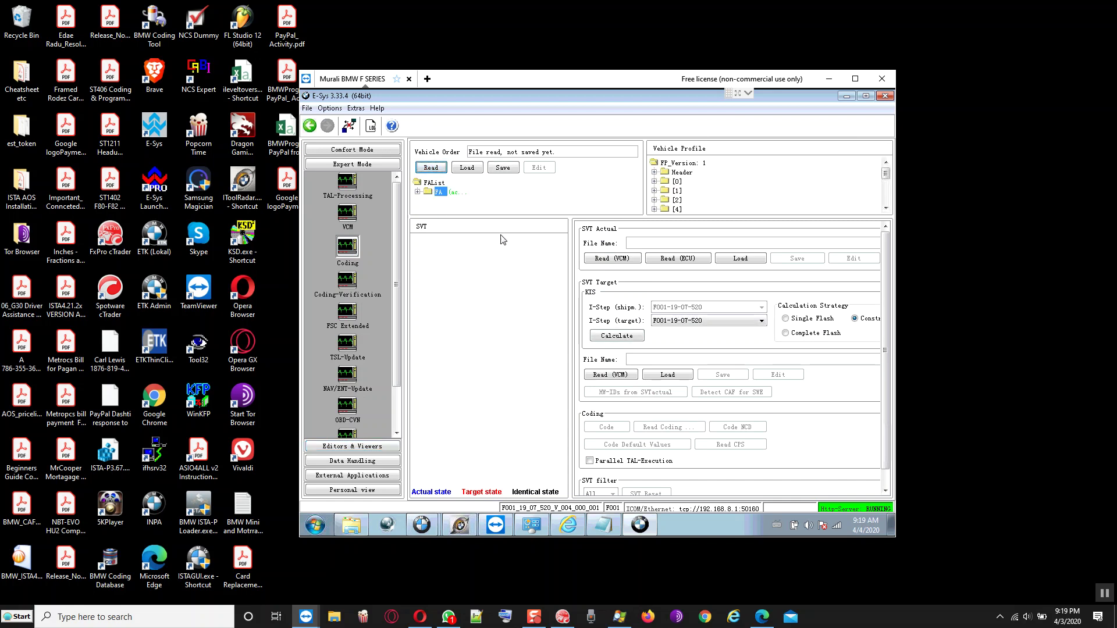
{"action": "left_click", "coordinate": [609, 259]}
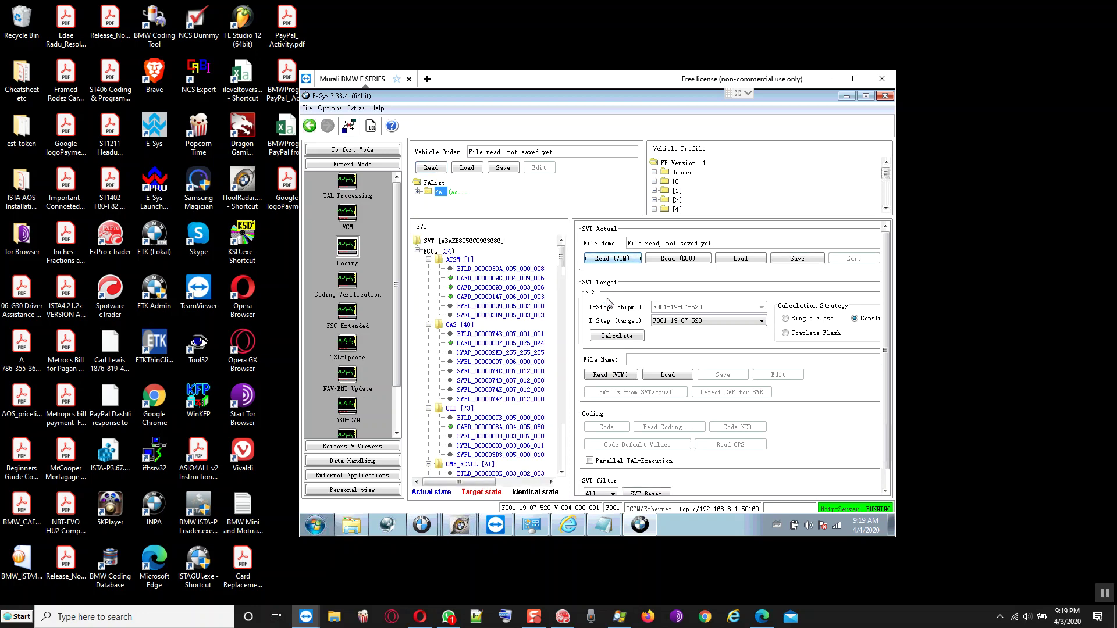
{"action": "left_click", "coordinate": [786, 333]}
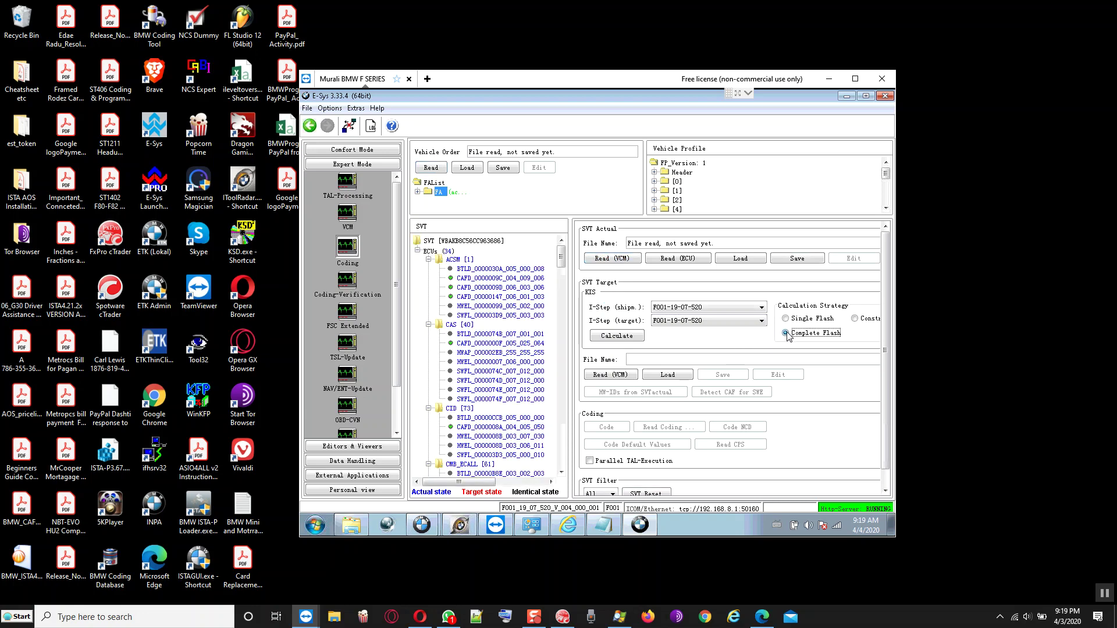
{"action": "left_click", "coordinate": [761, 307]}
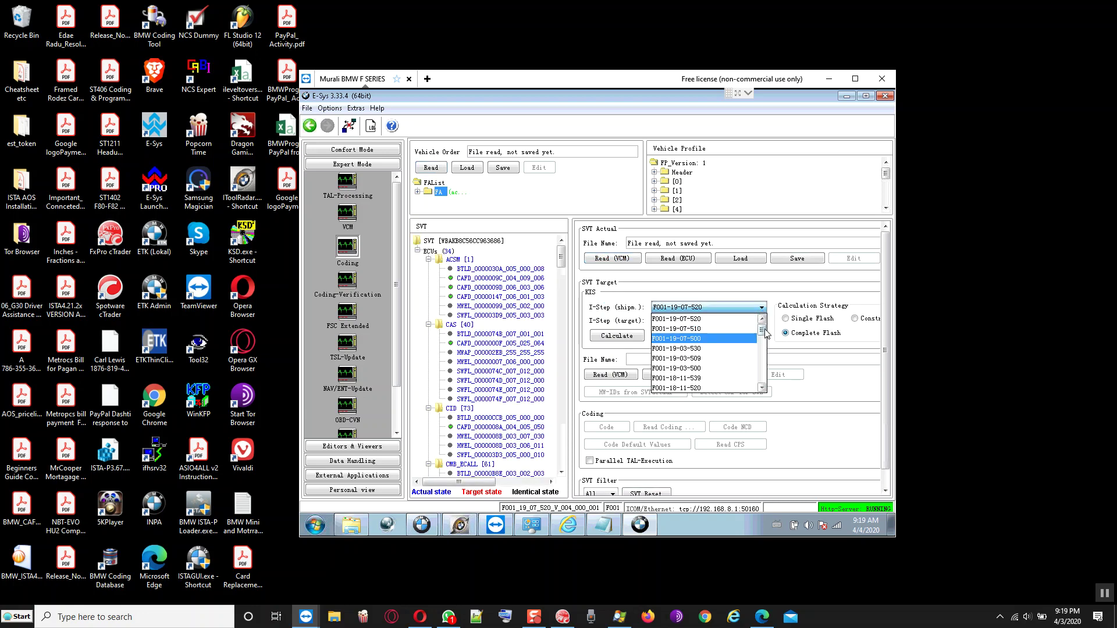
{"action": "left_click_drag", "start_coordinate": [762, 330], "coordinate": [764, 366]}
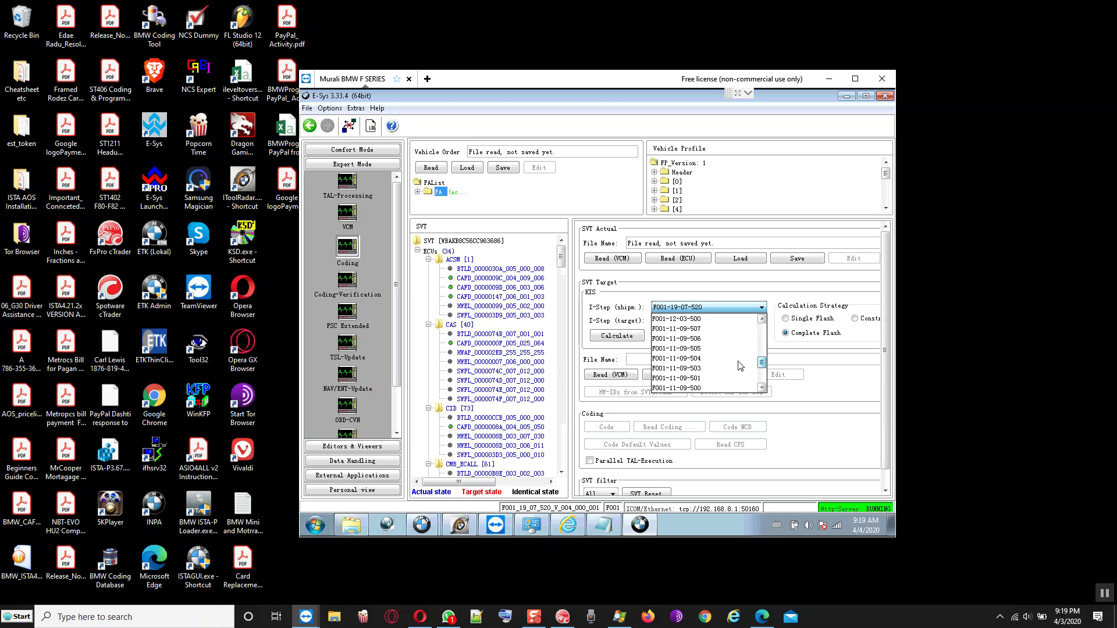
{"action": "scroll", "coordinate": [704, 360], "scroll_direction": "down", "scroll_amount": 1}
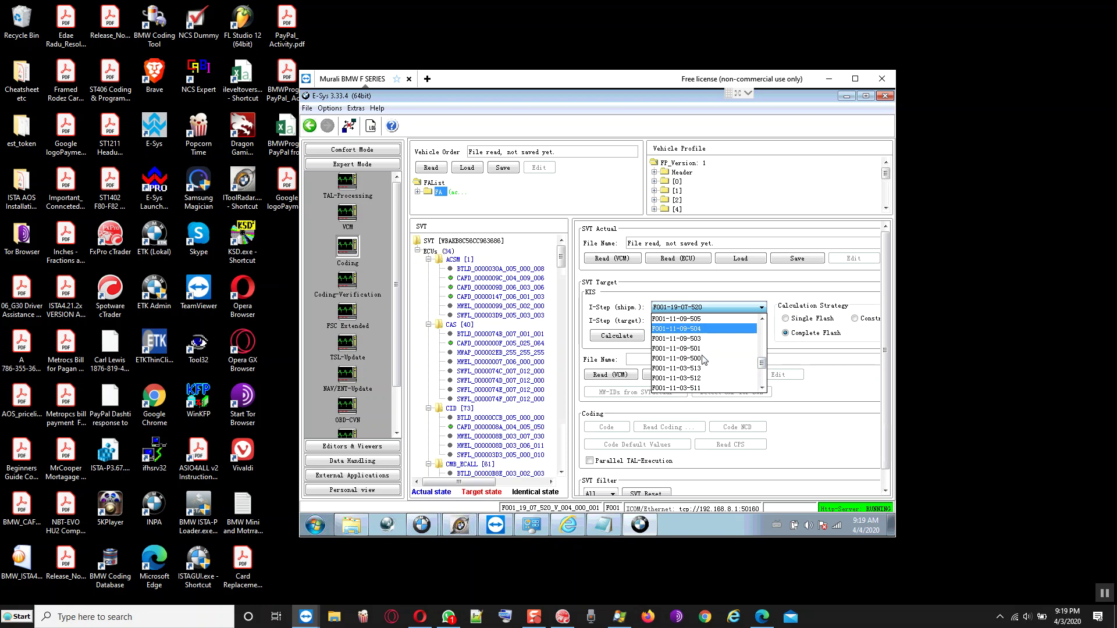
{"action": "left_click", "coordinate": [704, 387]}
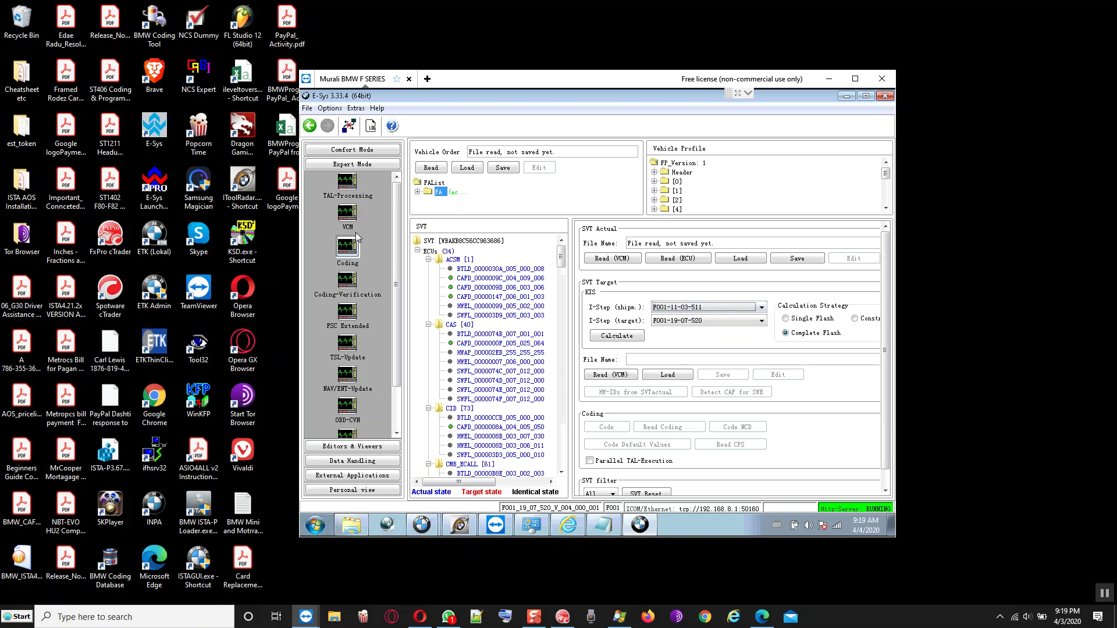
Compare the chosen shipment I-Step with the integration steps in the VCM module and return to Coding.
{"action": "left_click", "coordinate": [348, 215]}
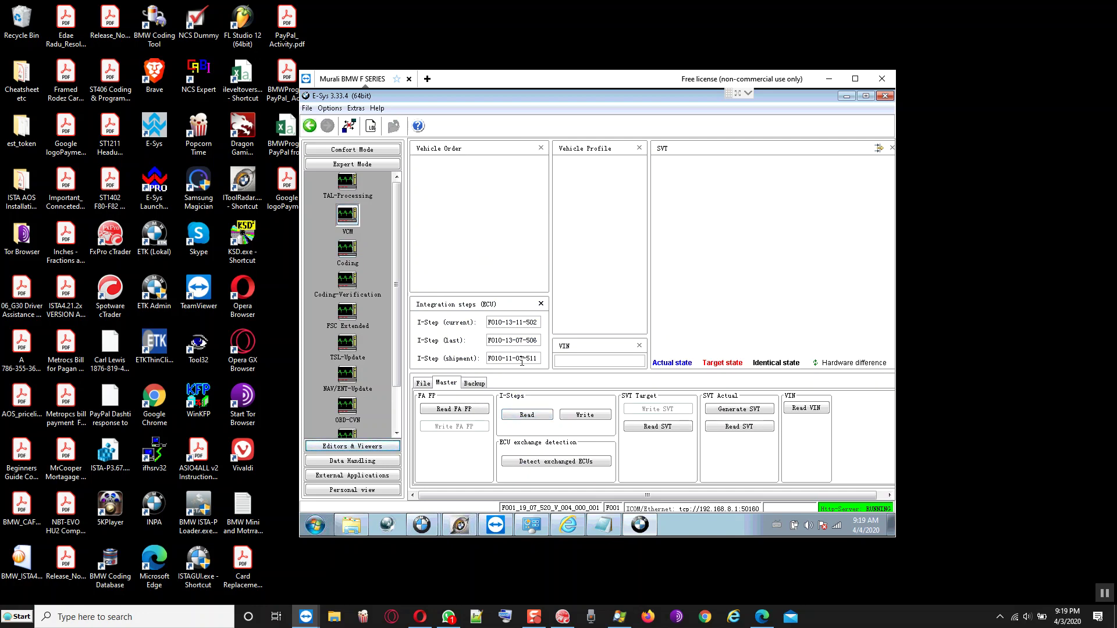
{"action": "left_click", "coordinate": [351, 151]}
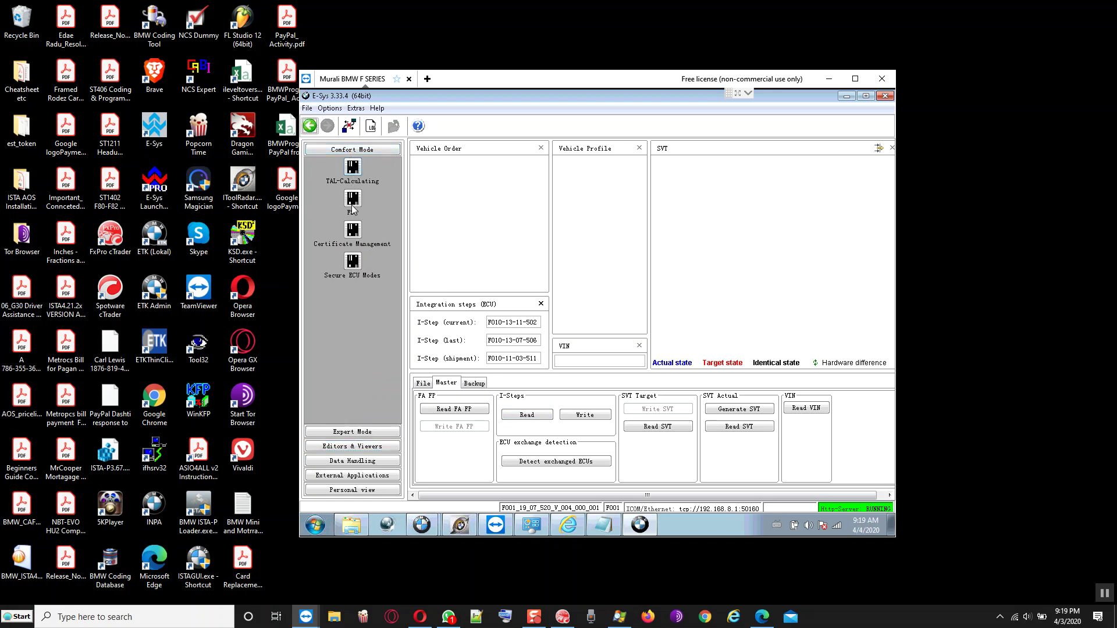
{"action": "left_click", "coordinate": [353, 432]}
{"action": "left_click", "coordinate": [347, 246]}
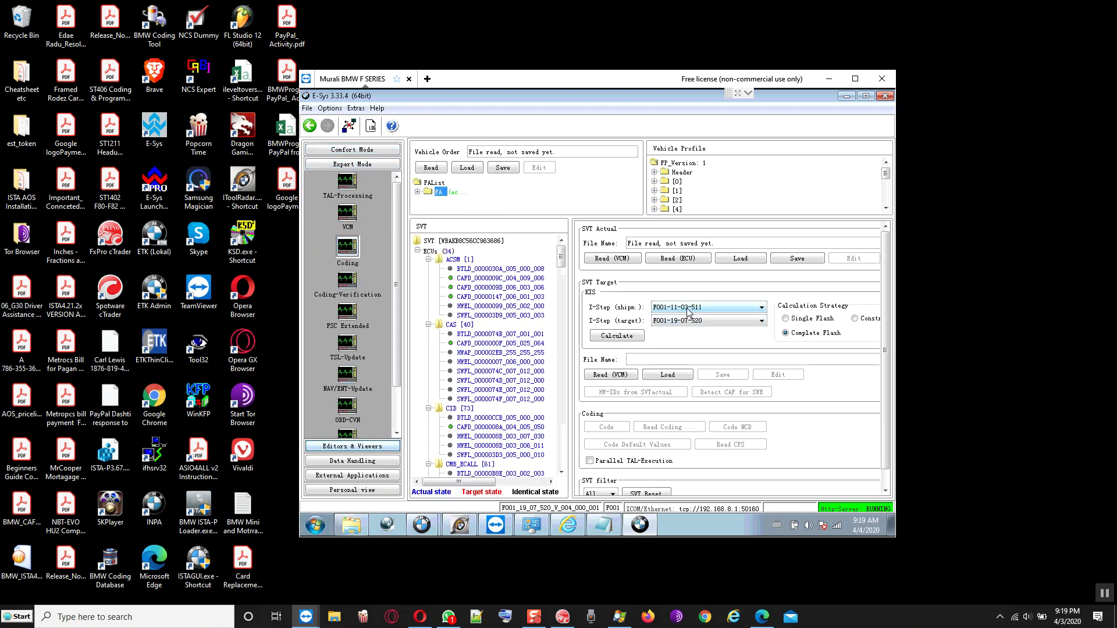
Switch to Windows Explorer and inspect the CAF\NCD folder inside Data on Local Disk (C:).
{"action": "left_click", "coordinate": [593, 375]}
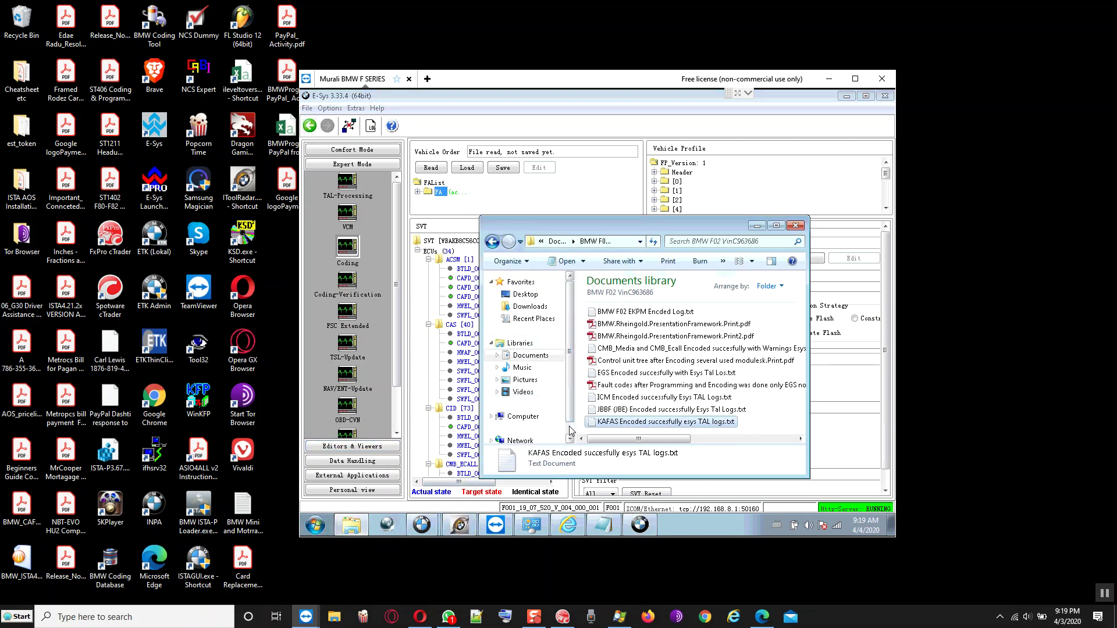
{"action": "scroll", "coordinate": [569, 431], "scroll_direction": "down", "scroll_amount": 1}
{"action": "left_click", "coordinate": [519, 399]}
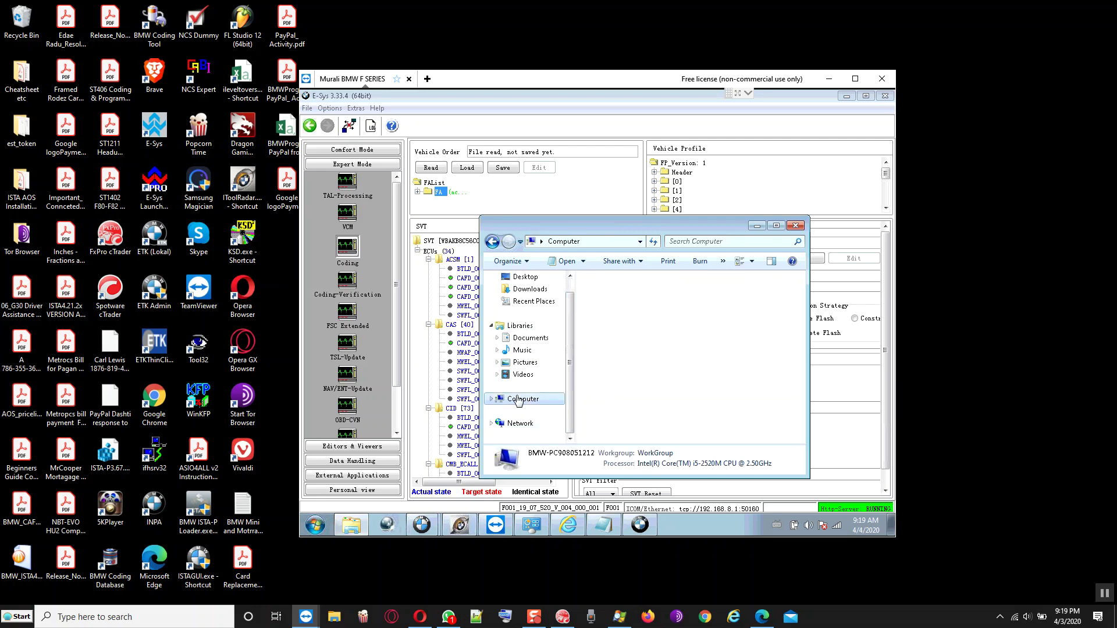
{"action": "left_click", "coordinate": [596, 317]}
{"action": "double_click", "coordinate": [593, 321]}
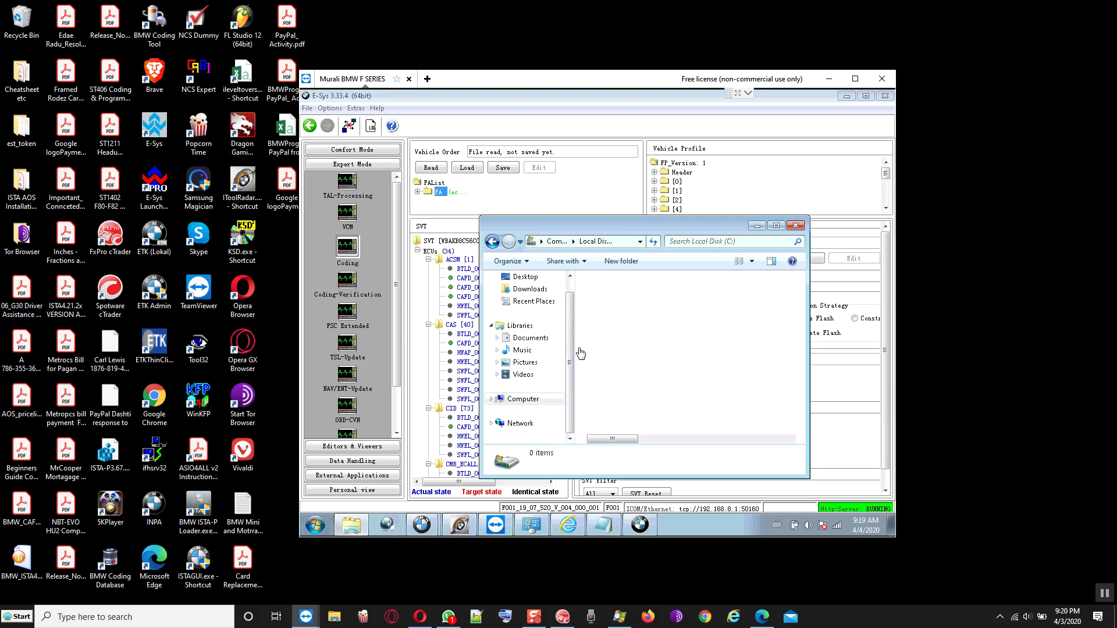
{"action": "double_click", "coordinate": [602, 320]}
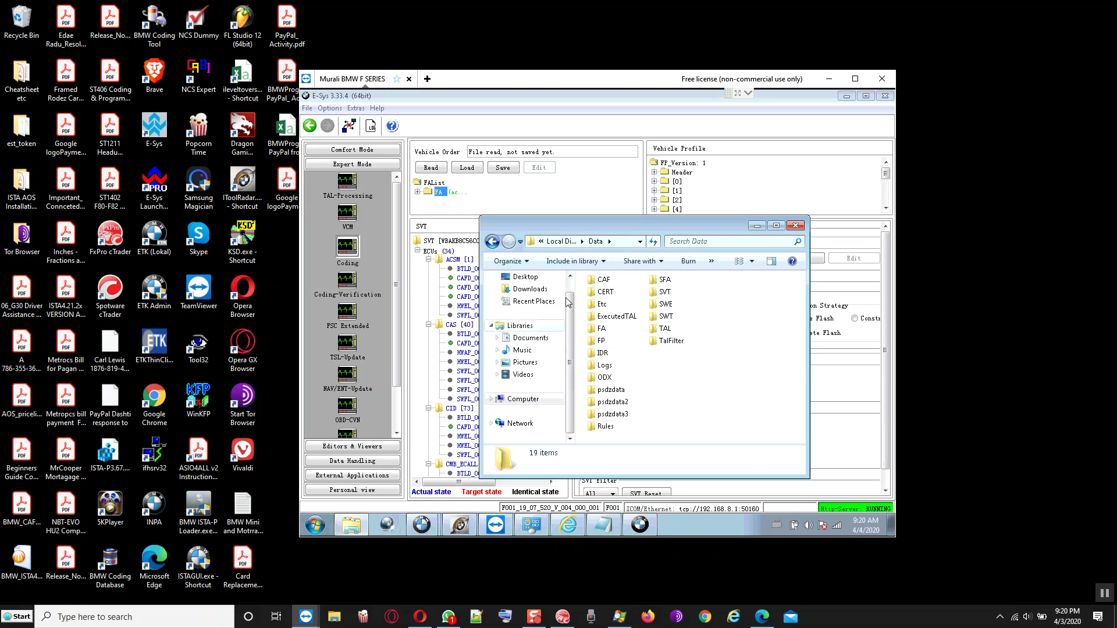
{"action": "double_click", "coordinate": [604, 280]}
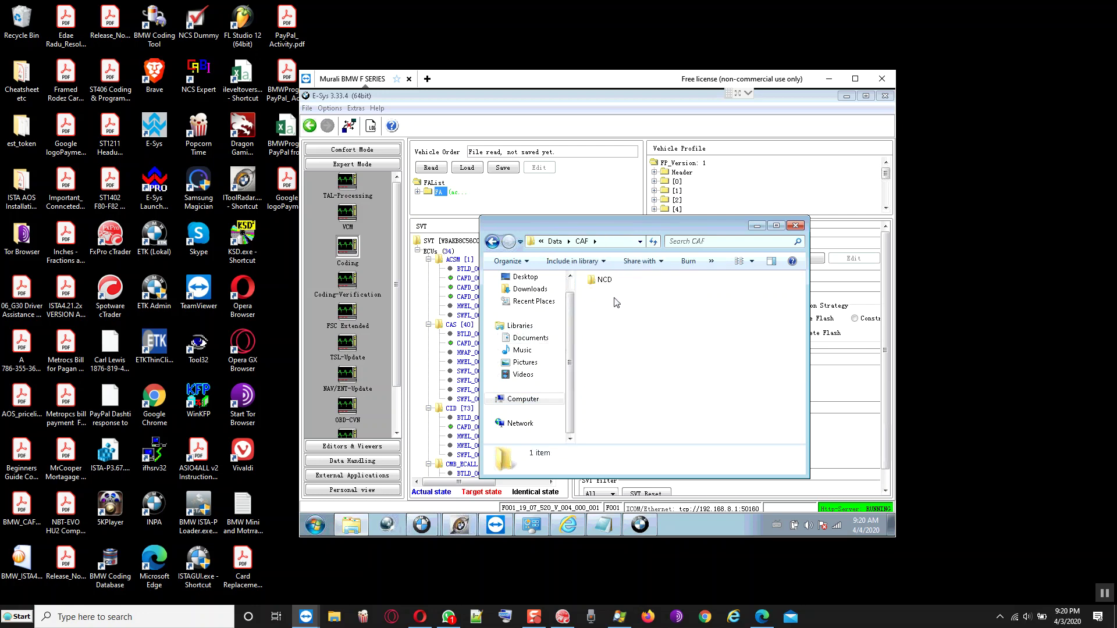
{"action": "double_click", "coordinate": [606, 280]}
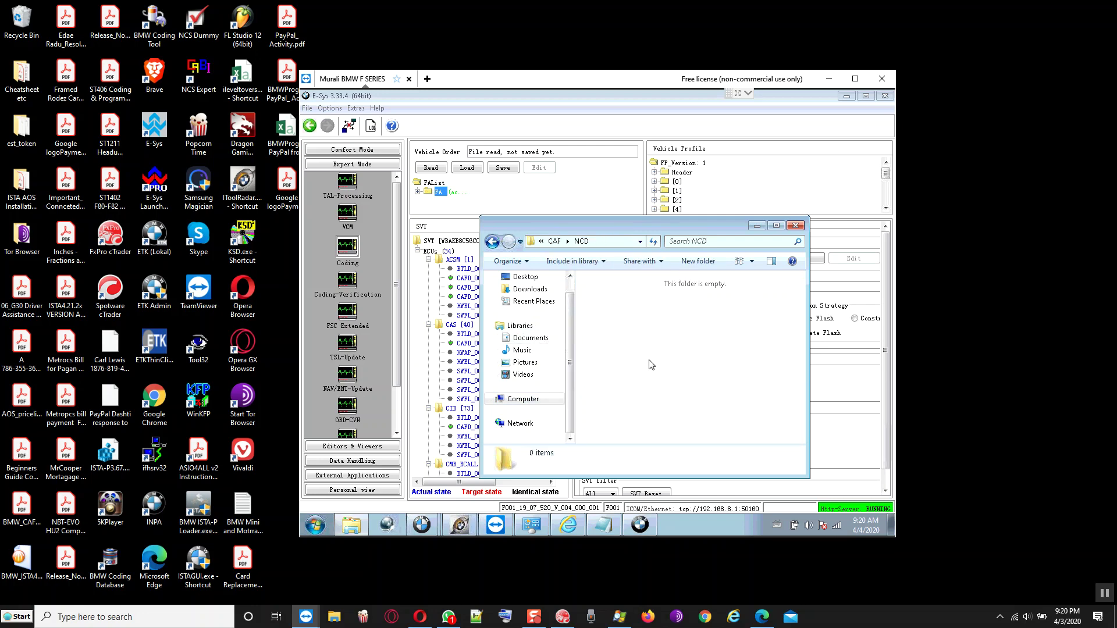
Examine the vehicle order XML files in the FA folder under Data.
{"action": "left_click", "coordinate": [493, 243]}
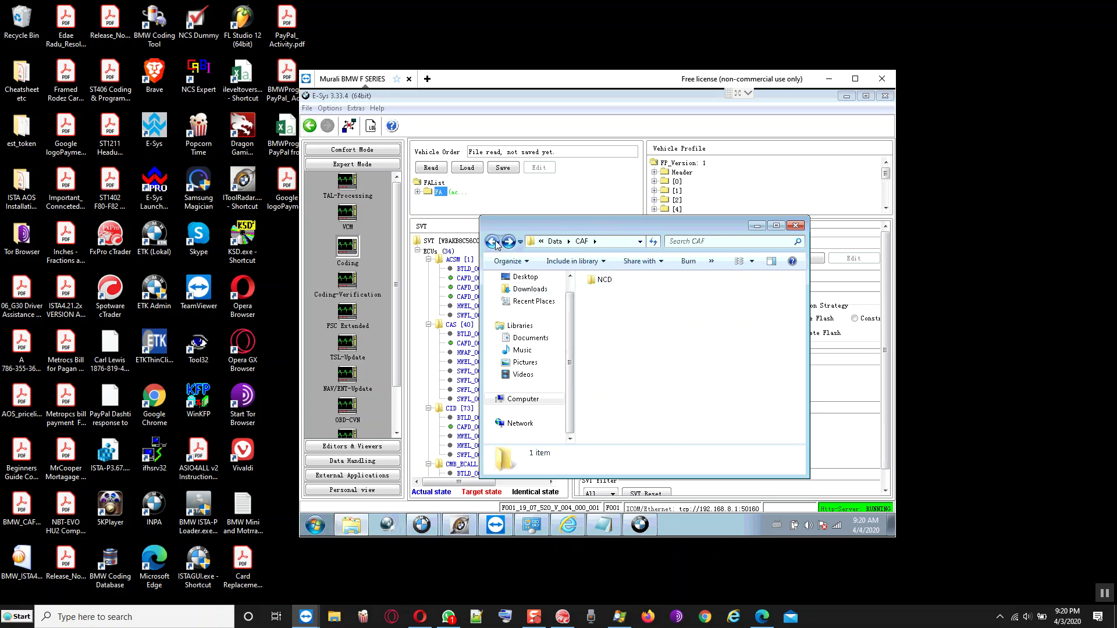
{"action": "left_click", "coordinate": [492, 241]}
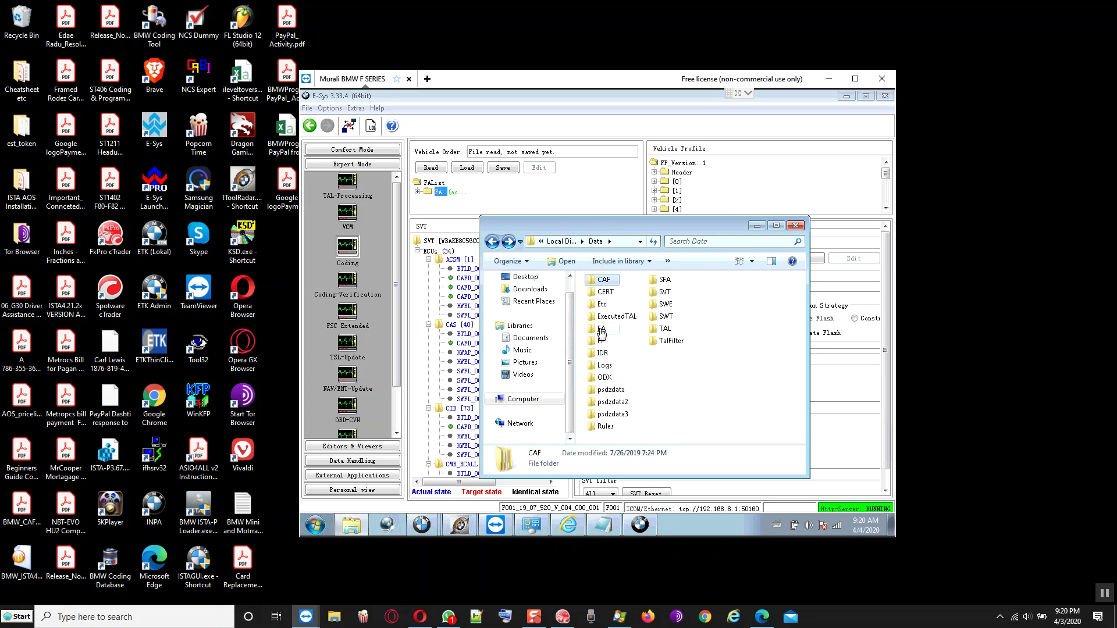
{"action": "double_click", "coordinate": [601, 329]}
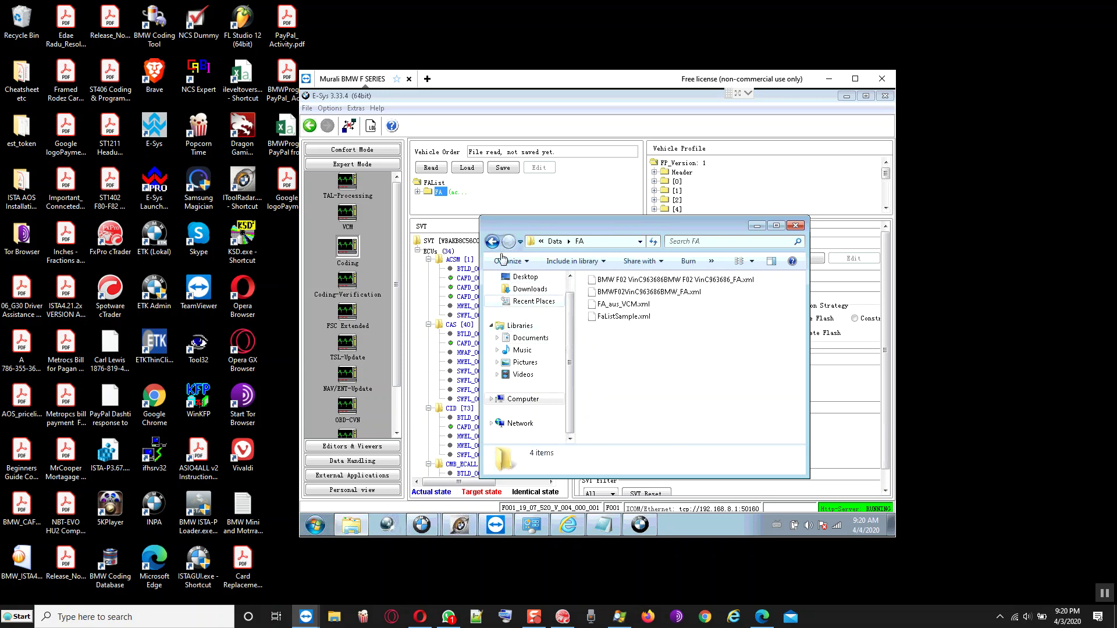
{"action": "left_click", "coordinate": [492, 242]}
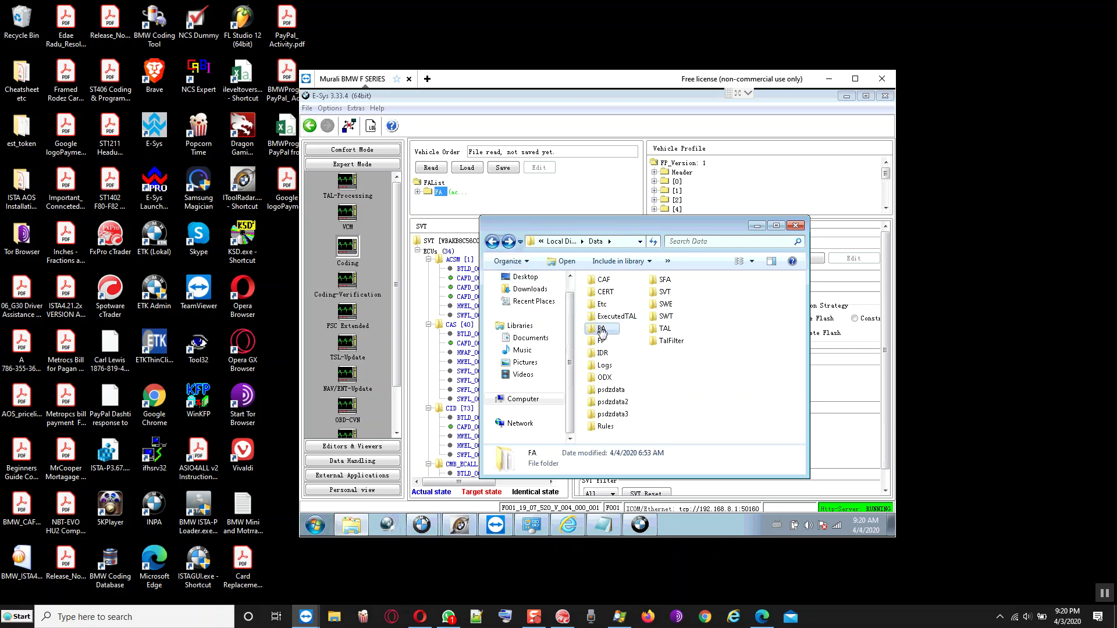
{"action": "double_click", "coordinate": [601, 329]}
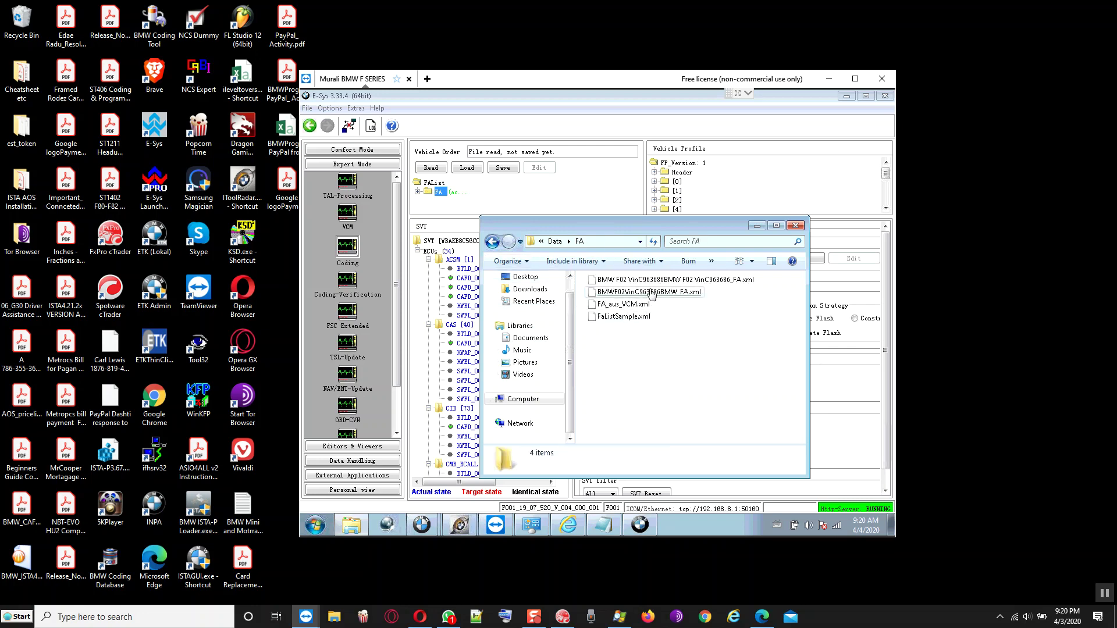
Display the CAF folder under Data, and read the coding data for the whole SVT in E-Sys.
{"action": "left_click", "coordinate": [493, 242]}
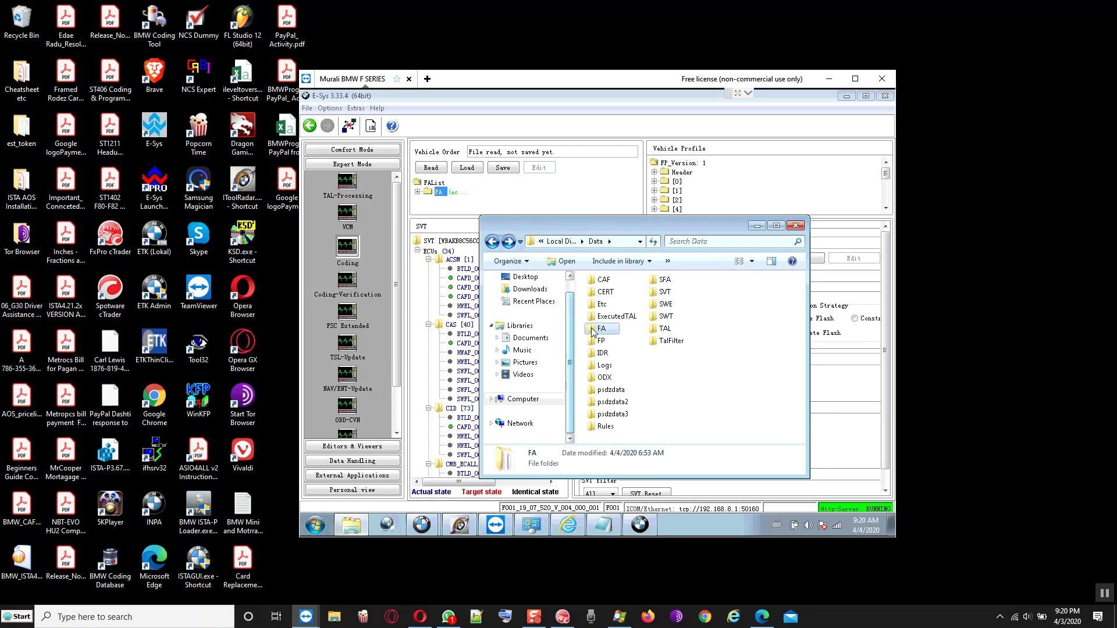
{"action": "double_click", "coordinate": [604, 280]}
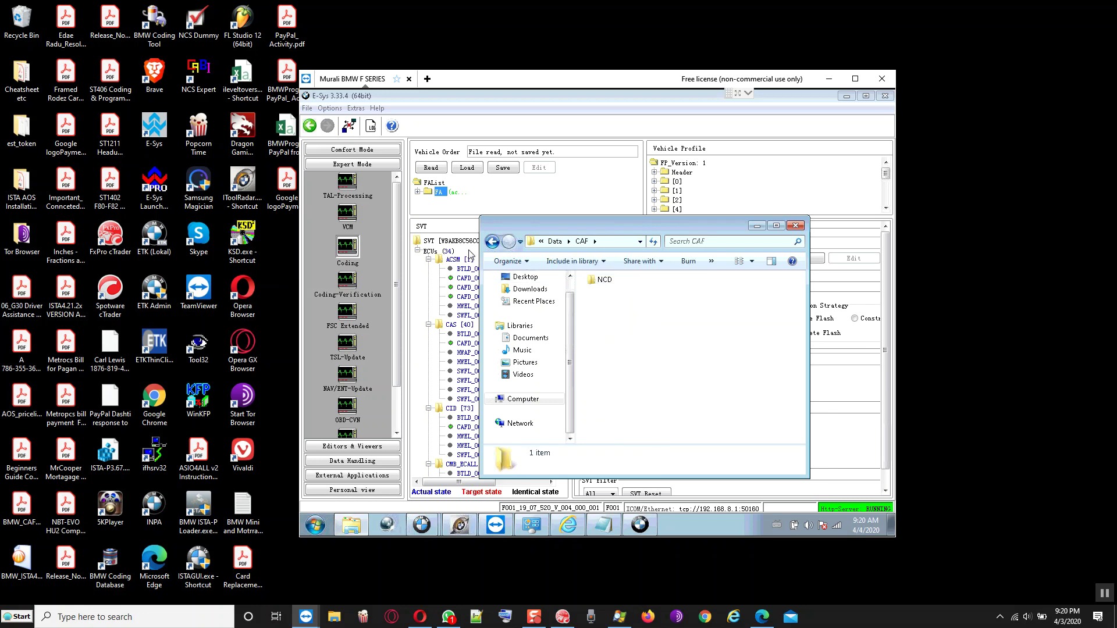
{"action": "left_click", "coordinate": [461, 242]}
{"action": "right_click", "coordinate": [461, 243]}
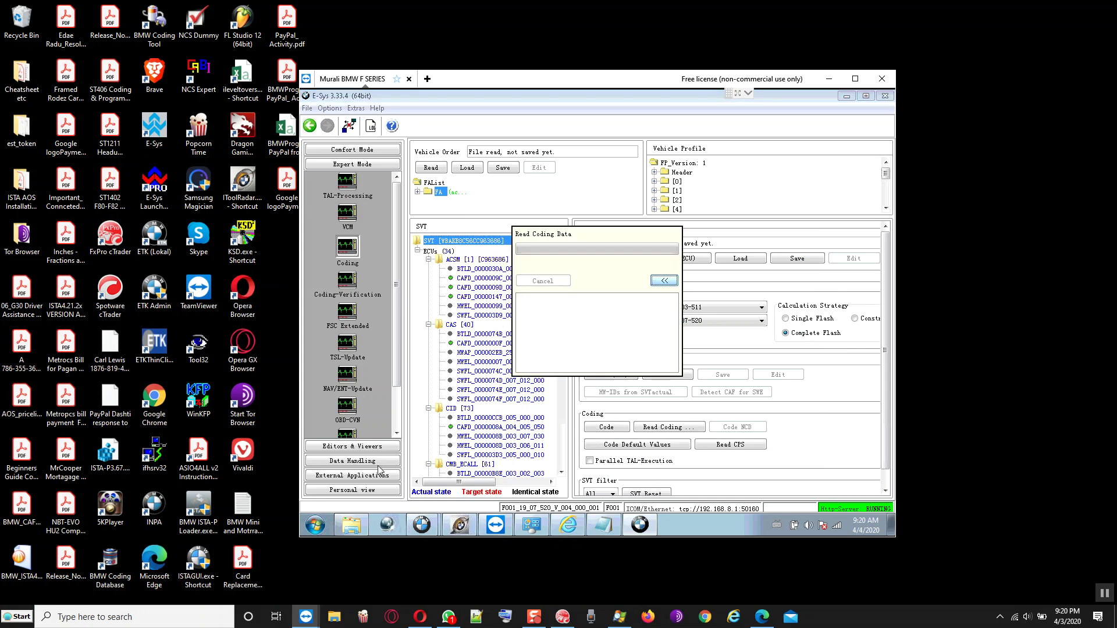
Switch to Windows Explorer, examine the NCD files in the CAF folder, and minimize the window.
{"action": "left_click", "coordinate": [351, 525]}
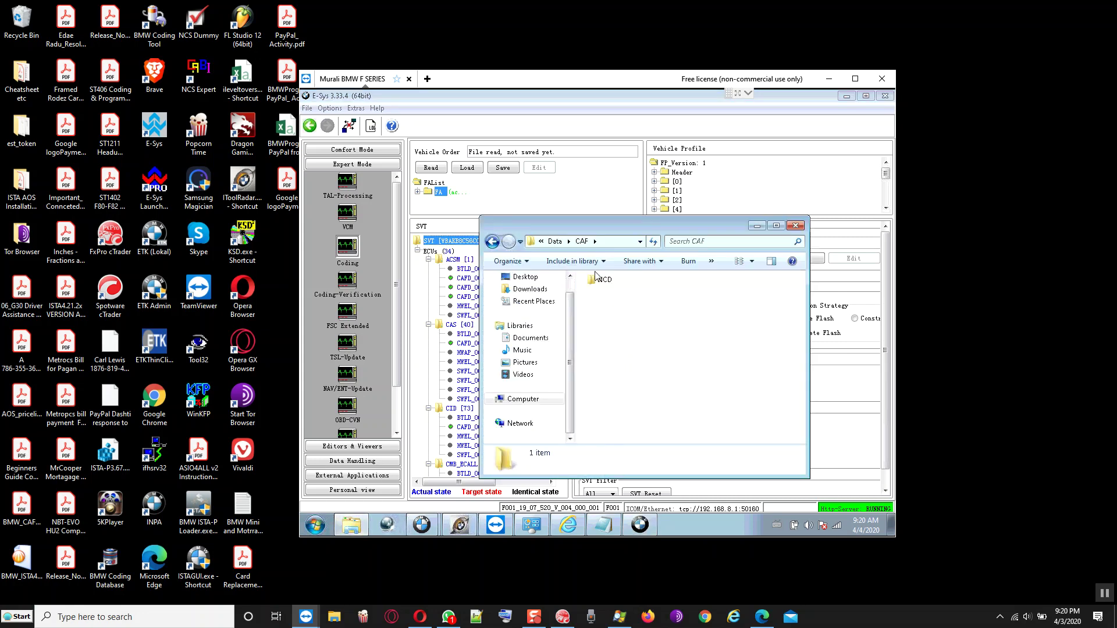
{"action": "left_click_drag", "start_coordinate": [570, 226], "coordinate": [668, 220]}
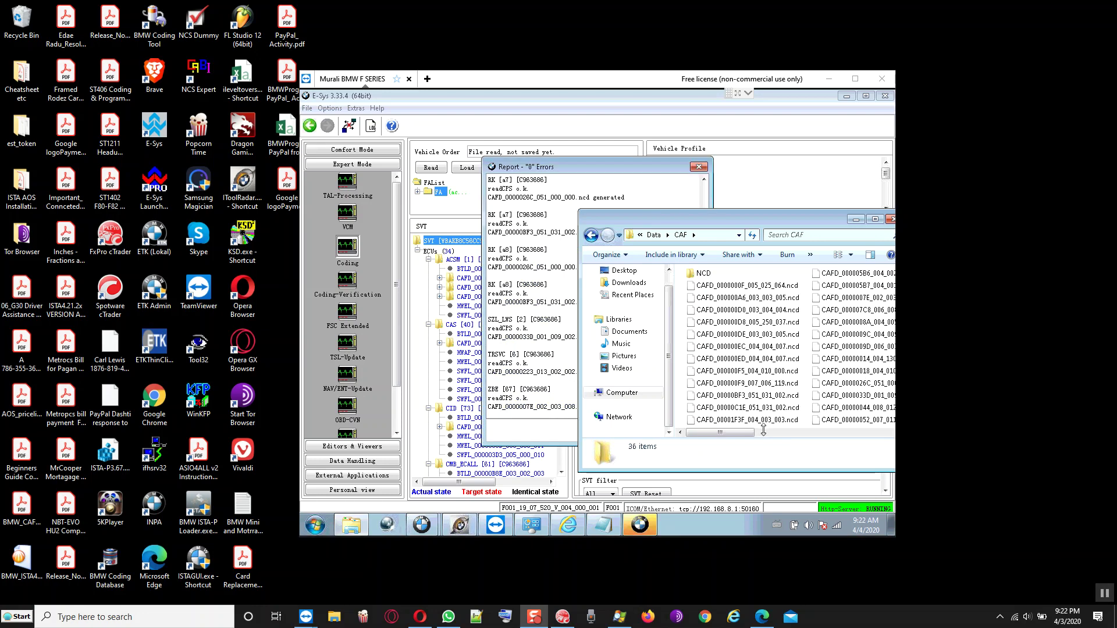
{"action": "left_click", "coordinate": [776, 433]}
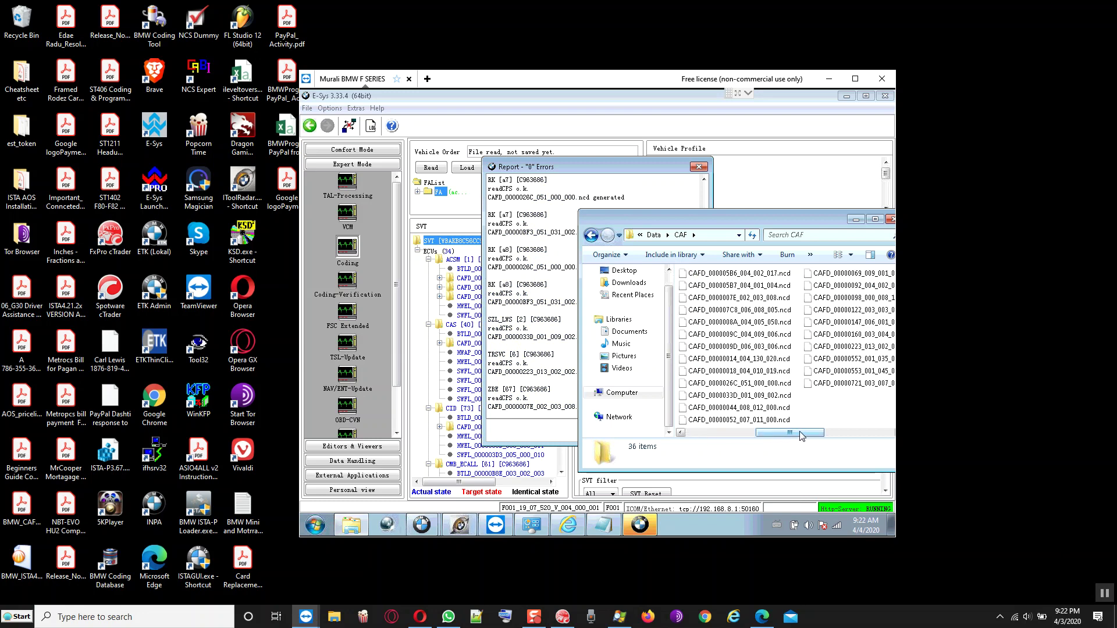
{"action": "left_click", "coordinate": [837, 436]}
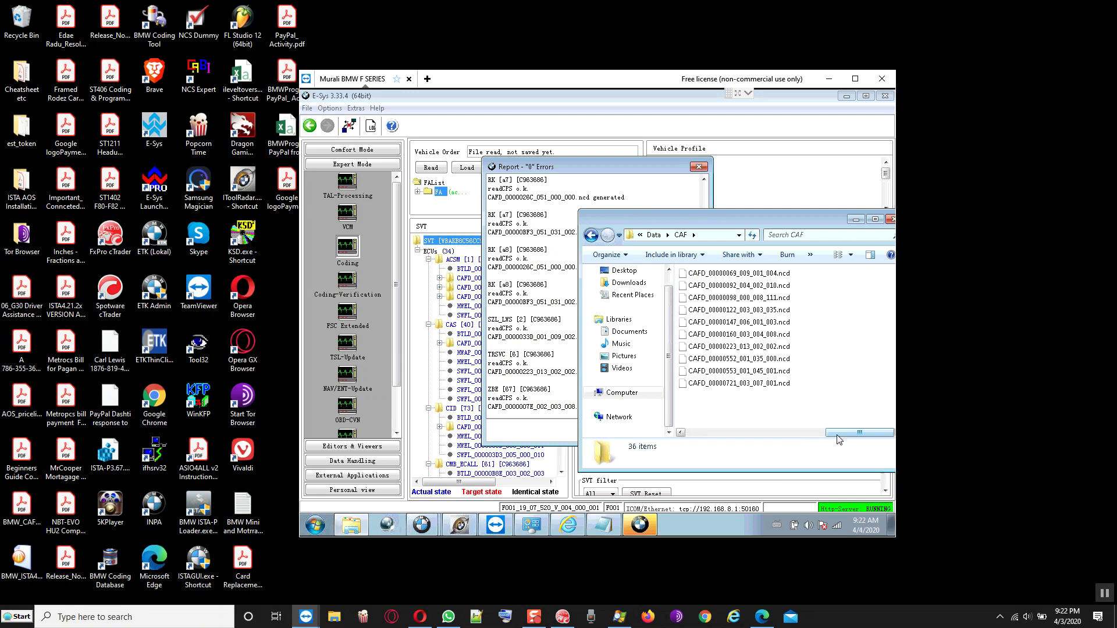
{"action": "left_click", "coordinate": [855, 220]}
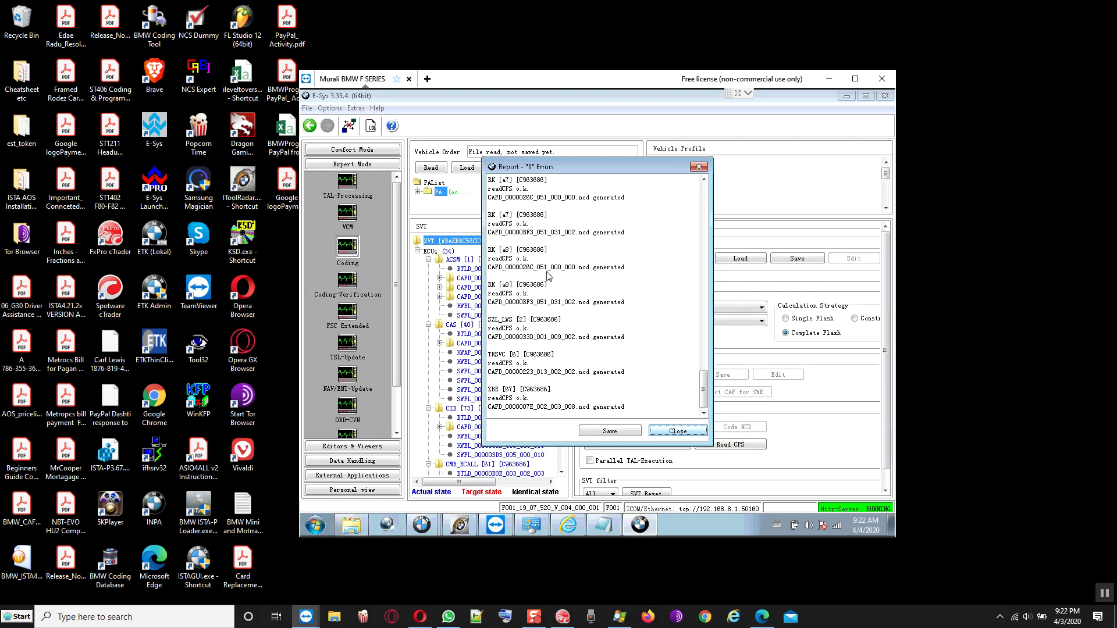
Examine the coding data report for the NCD file generated for each ECU, from ACSM through ZBE.
{"action": "scroll", "coordinate": [548, 275], "scroll_direction": "up", "scroll_amount": 5}
{"action": "scroll", "coordinate": [547, 276], "scroll_direction": "down", "scroll_amount": 2}
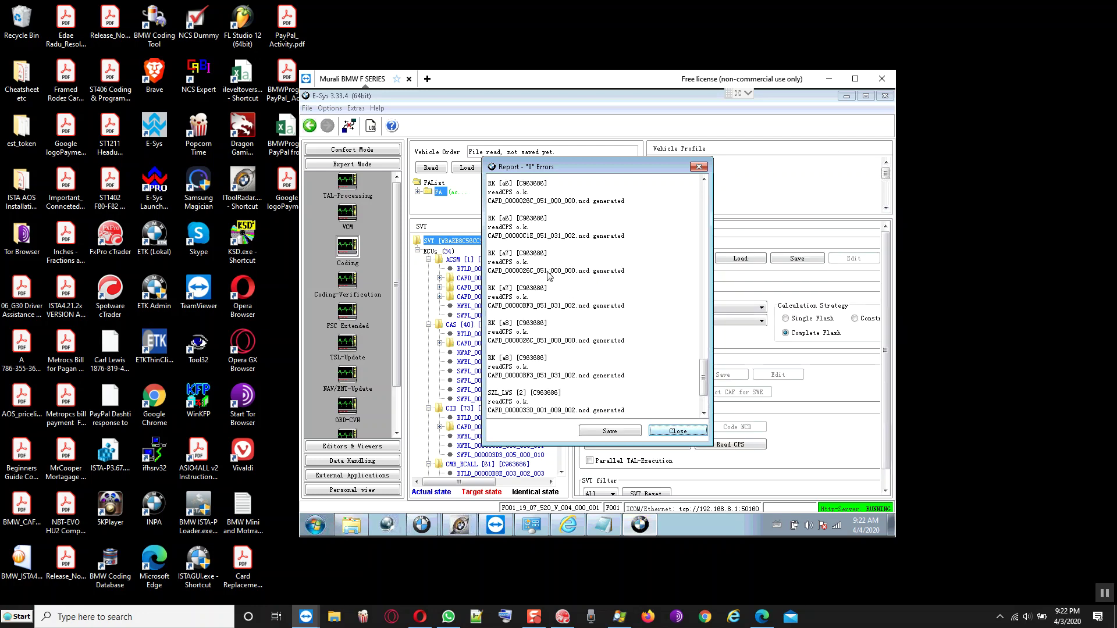
{"action": "scroll", "coordinate": [548, 276], "scroll_direction": "up", "scroll_amount": 10}
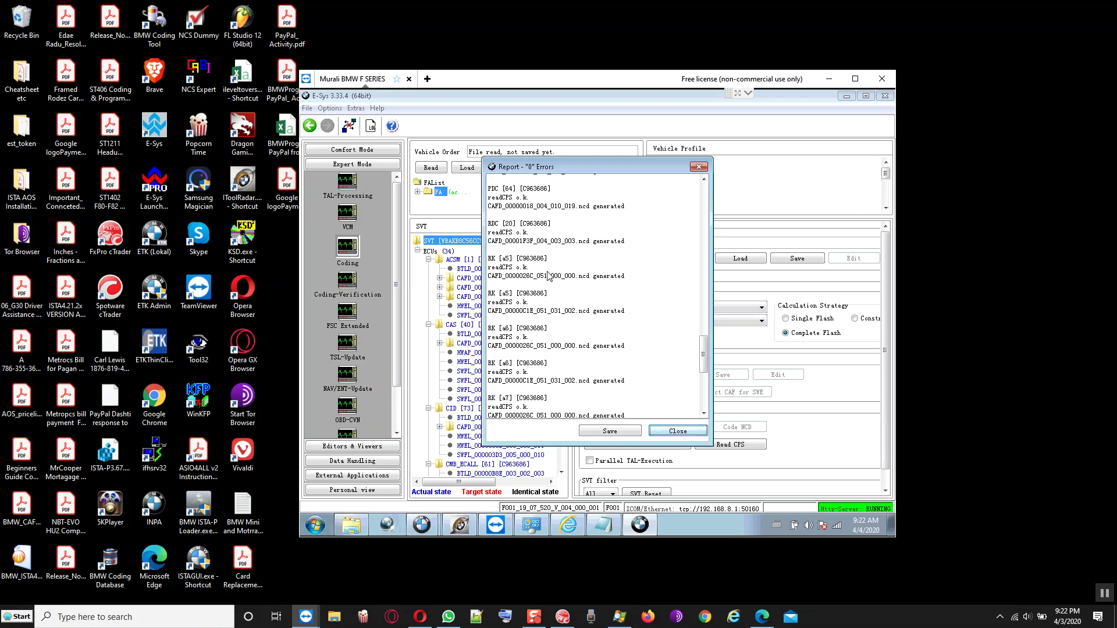
{"action": "scroll", "coordinate": [547, 276], "scroll_direction": "up", "scroll_amount": 15}
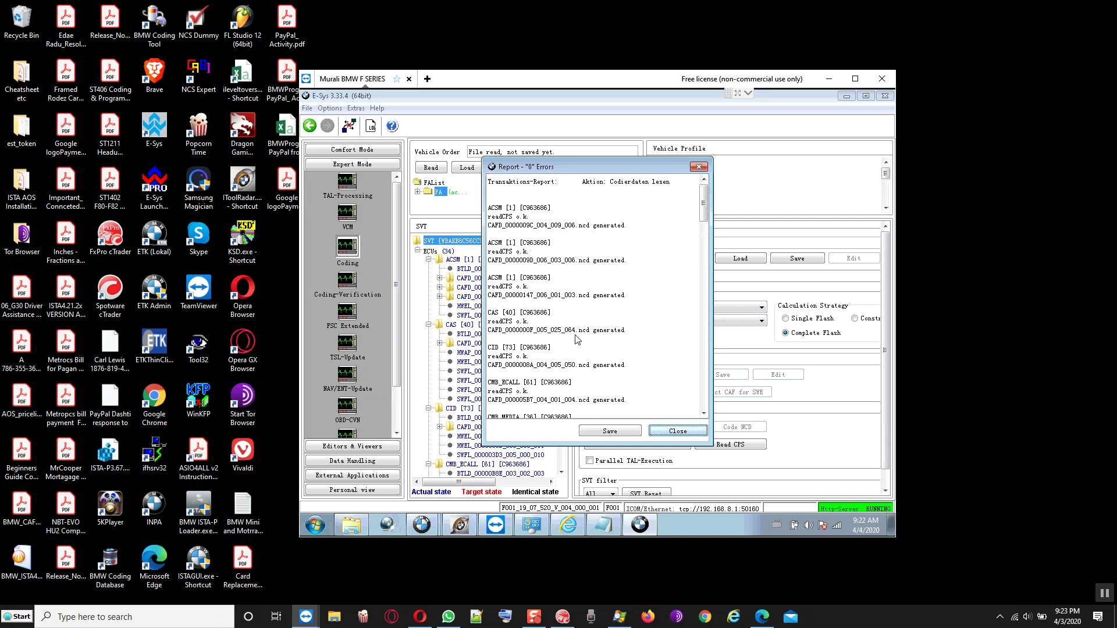
{"action": "scroll", "coordinate": [578, 337], "scroll_direction": "down", "scroll_amount": 8}
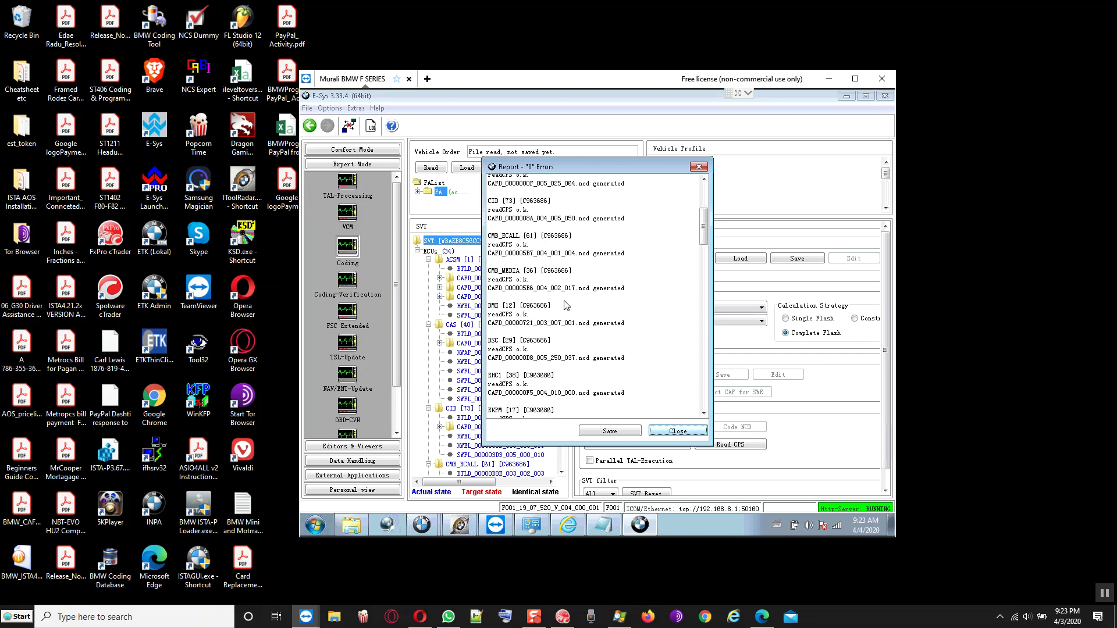
{"action": "scroll", "coordinate": [564, 305], "scroll_direction": "down", "scroll_amount": 10}
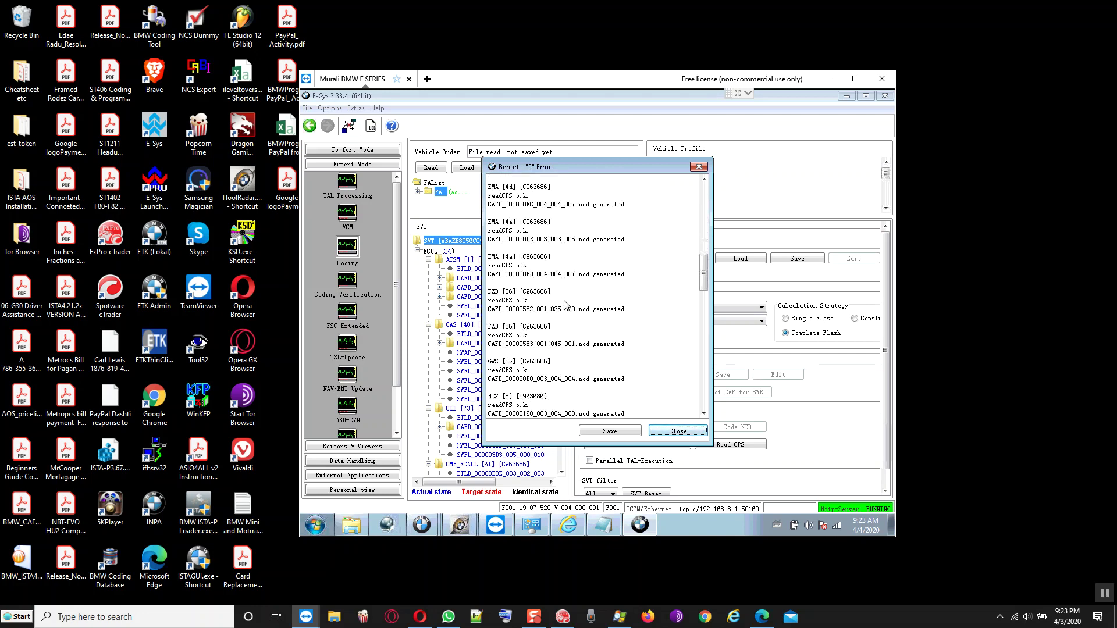
{"action": "scroll", "coordinate": [564, 306], "scroll_direction": "down", "scroll_amount": 10}
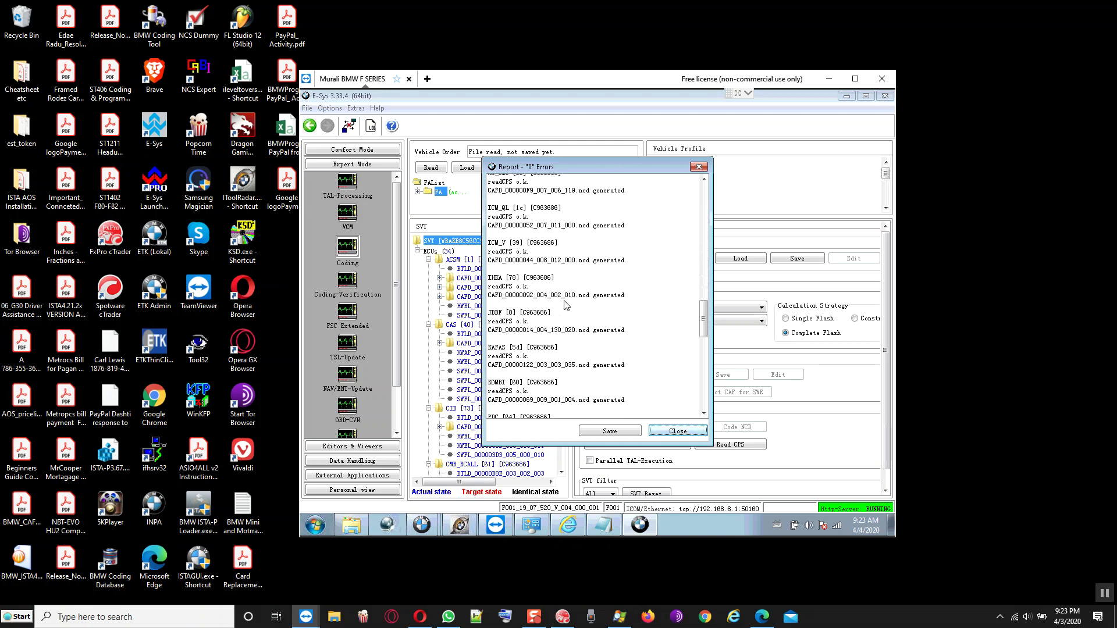
{"action": "scroll", "coordinate": [564, 305], "scroll_direction": "down", "scroll_amount": 8}
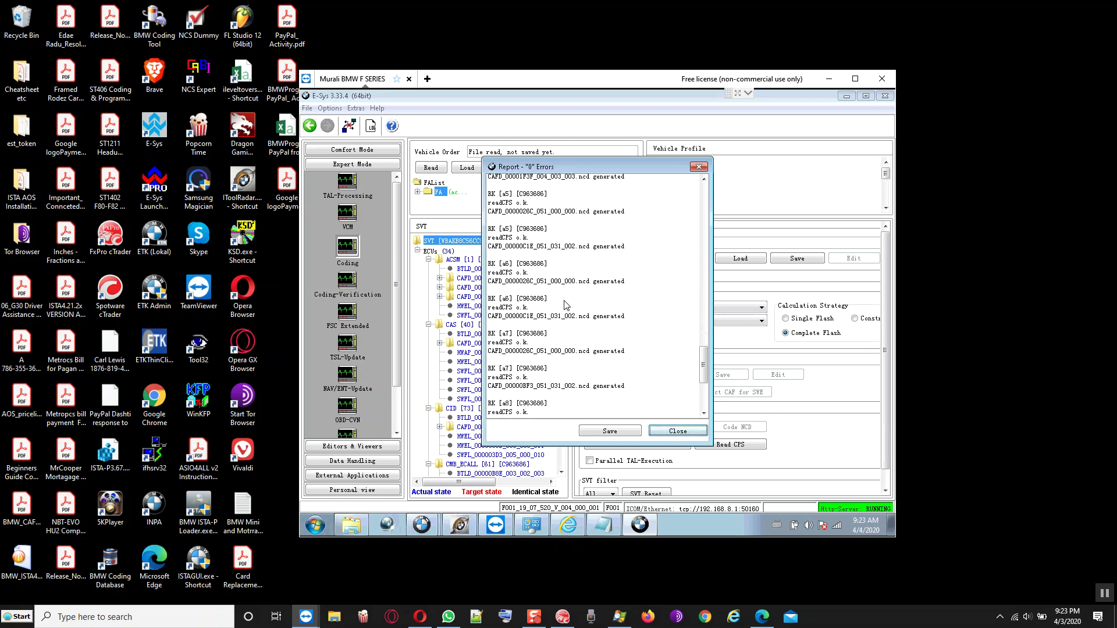
{"action": "scroll", "coordinate": [564, 305], "scroll_direction": "down", "scroll_amount": 6}
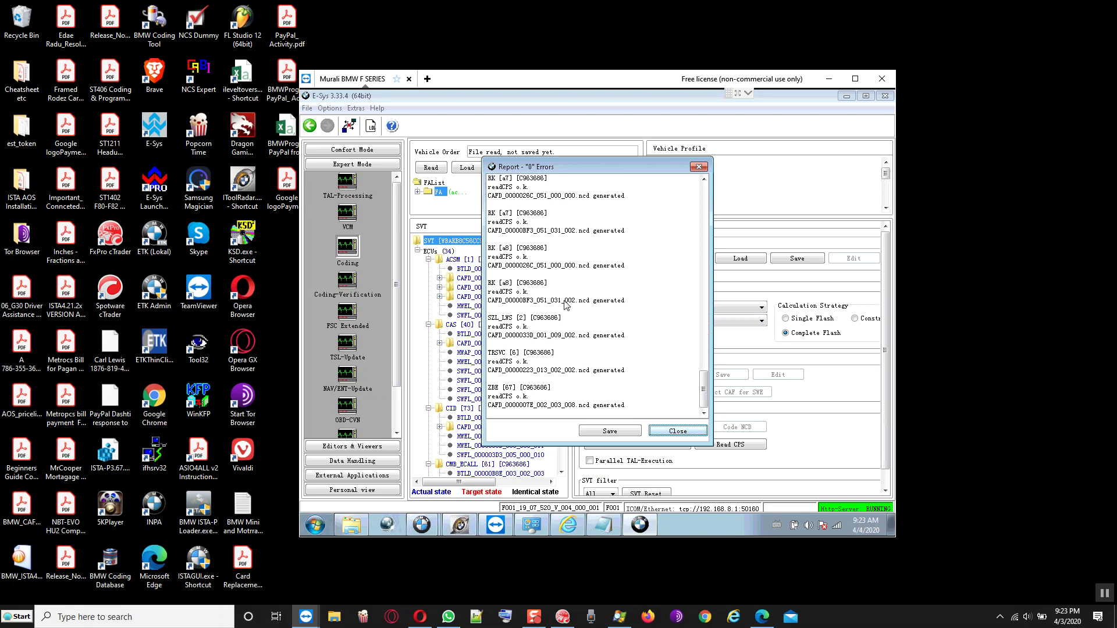
{"action": "scroll", "coordinate": [564, 305], "scroll_direction": "up", "scroll_amount": 20}
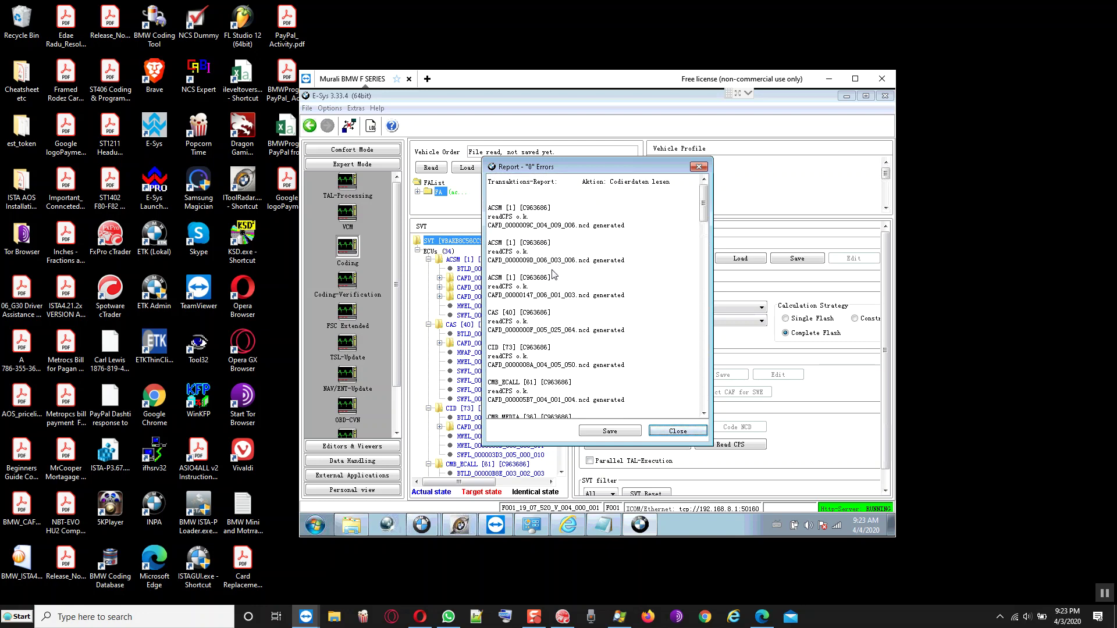
{"action": "scroll", "coordinate": [551, 278], "scroll_direction": "down", "scroll_amount": 3}
{"action": "scroll", "coordinate": [551, 280], "scroll_direction": "down", "scroll_amount": 5}
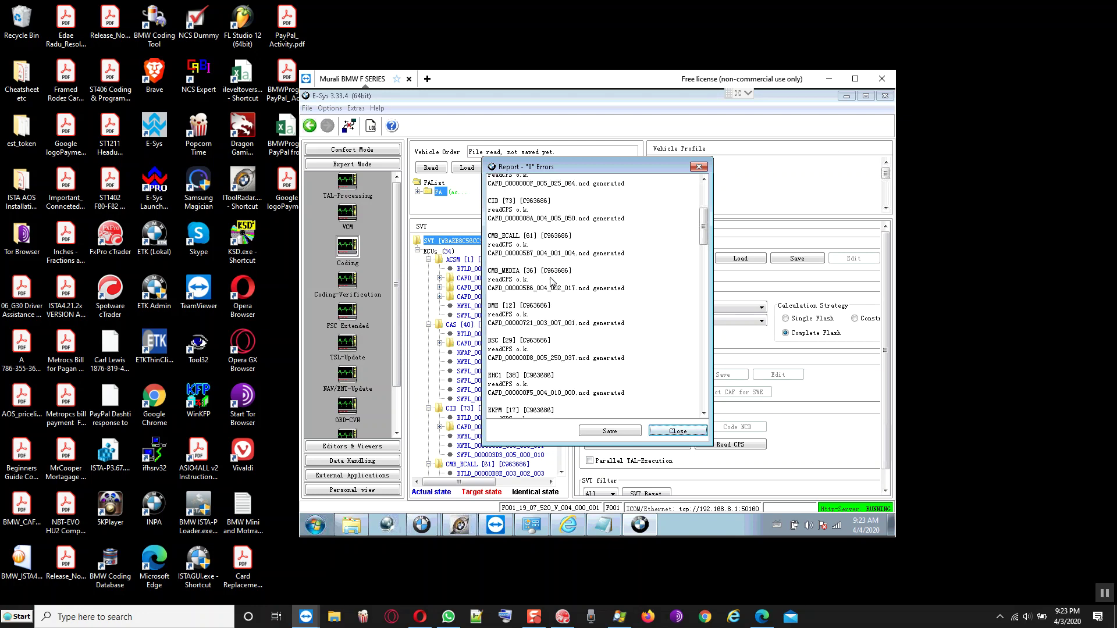
{"action": "scroll", "coordinate": [552, 281], "scroll_direction": "down", "scroll_amount": 6}
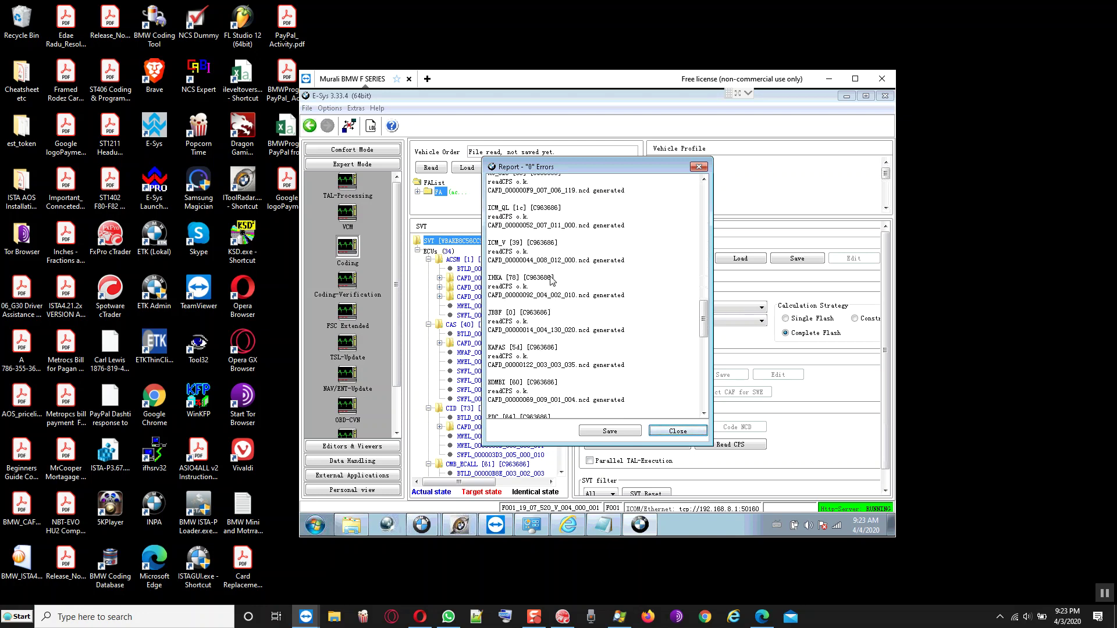
{"action": "scroll", "coordinate": [551, 281], "scroll_direction": "down", "scroll_amount": 3}
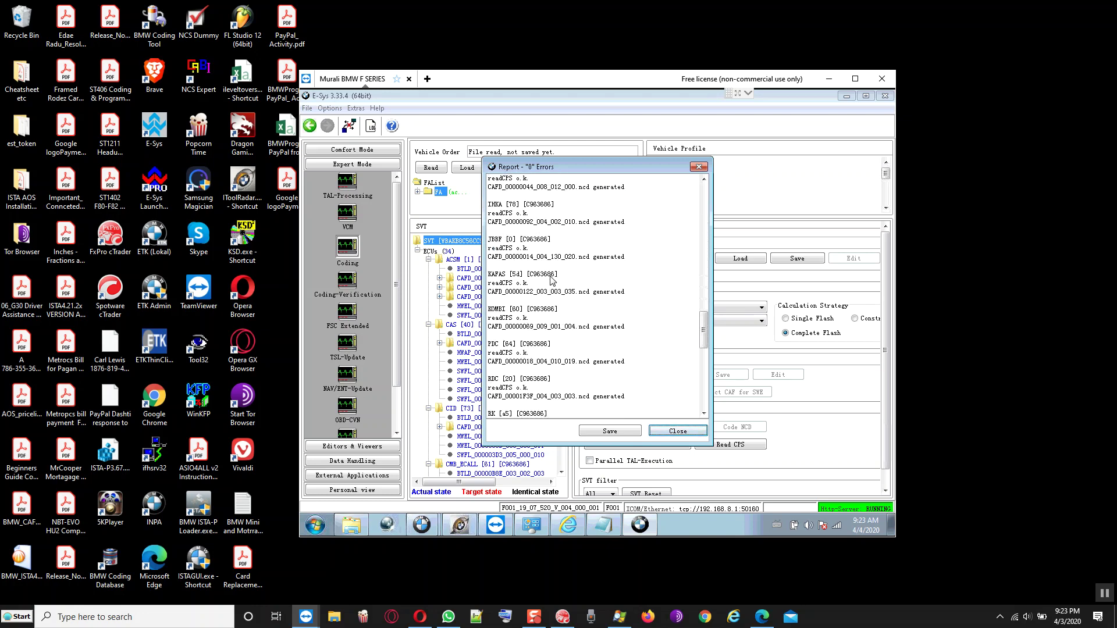
{"action": "scroll", "coordinate": [551, 281], "scroll_direction": "down", "scroll_amount": 3}
{"action": "scroll", "coordinate": [552, 280], "scroll_direction": "down", "scroll_amount": 9}
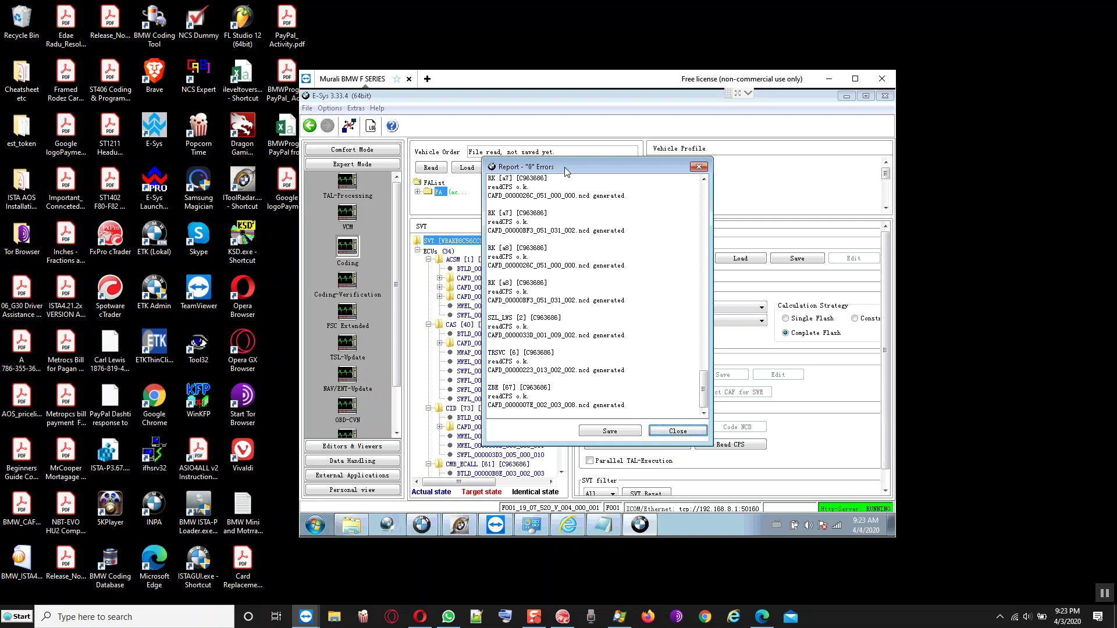
Save the report as "Name of all ncd FILE READOUT FROM CAR BMW F02" in the vehicle's BMW F02 documents folder and close it.
{"action": "left_click_drag", "start_coordinate": [564, 166], "coordinate": [600, 173]}
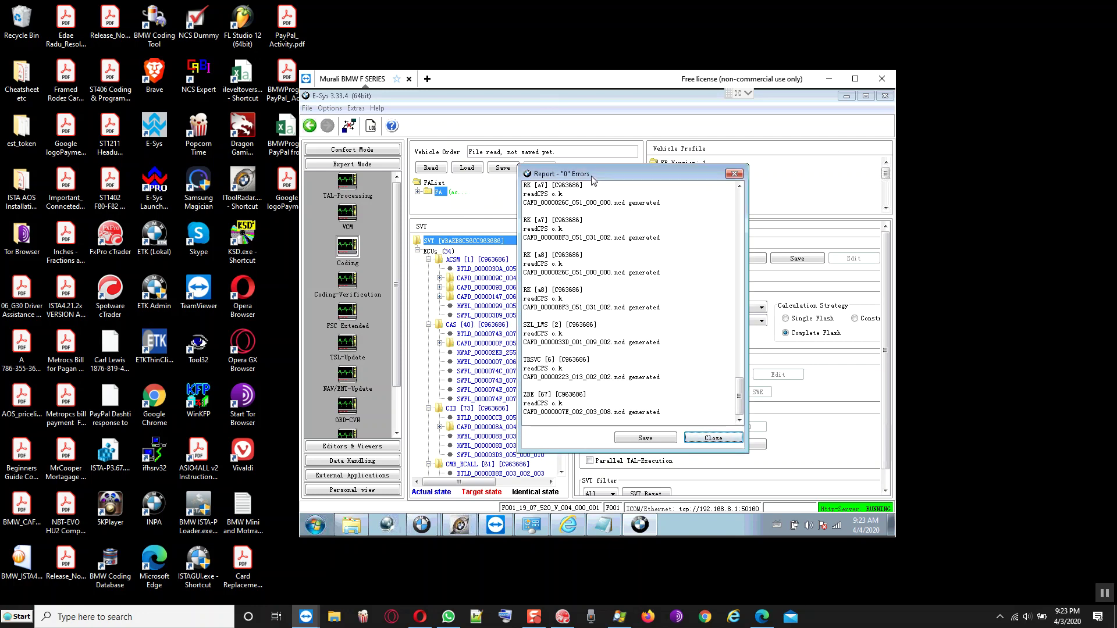
{"action": "left_click", "coordinate": [641, 439]}
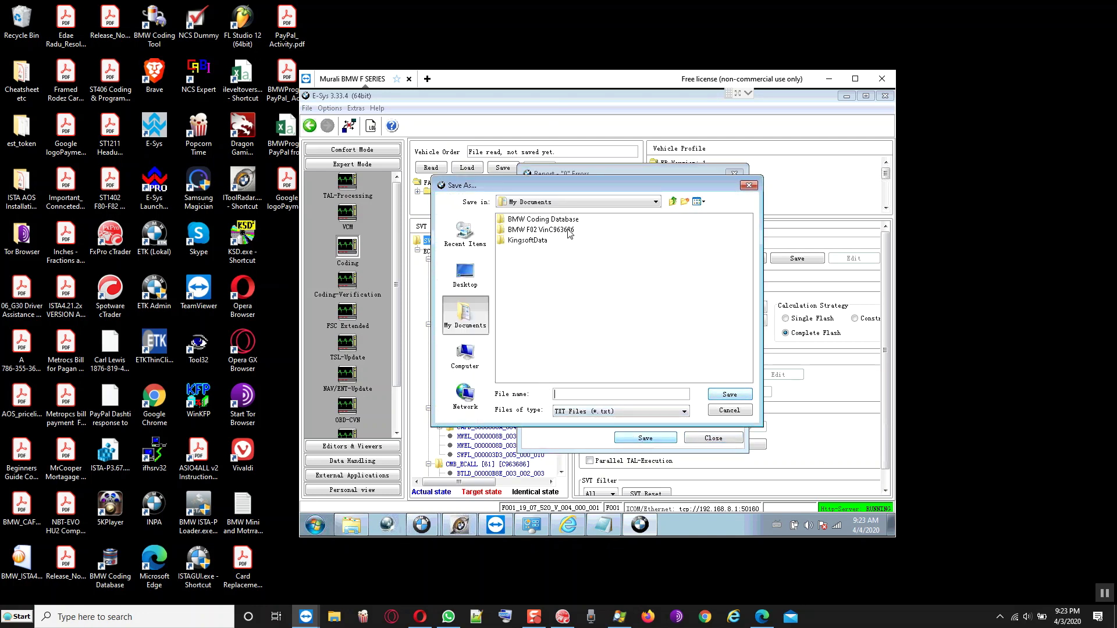
{"action": "left_click", "coordinate": [570, 230]}
{"action": "left_click", "coordinate": [719, 394]}
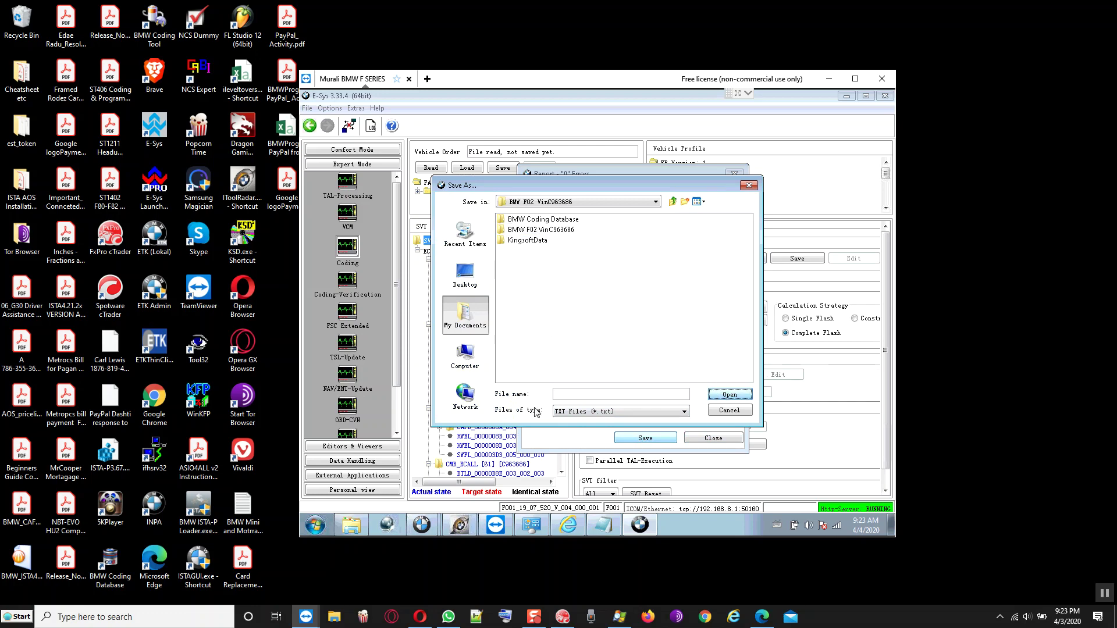
{"action": "left_click", "coordinate": [593, 391]}
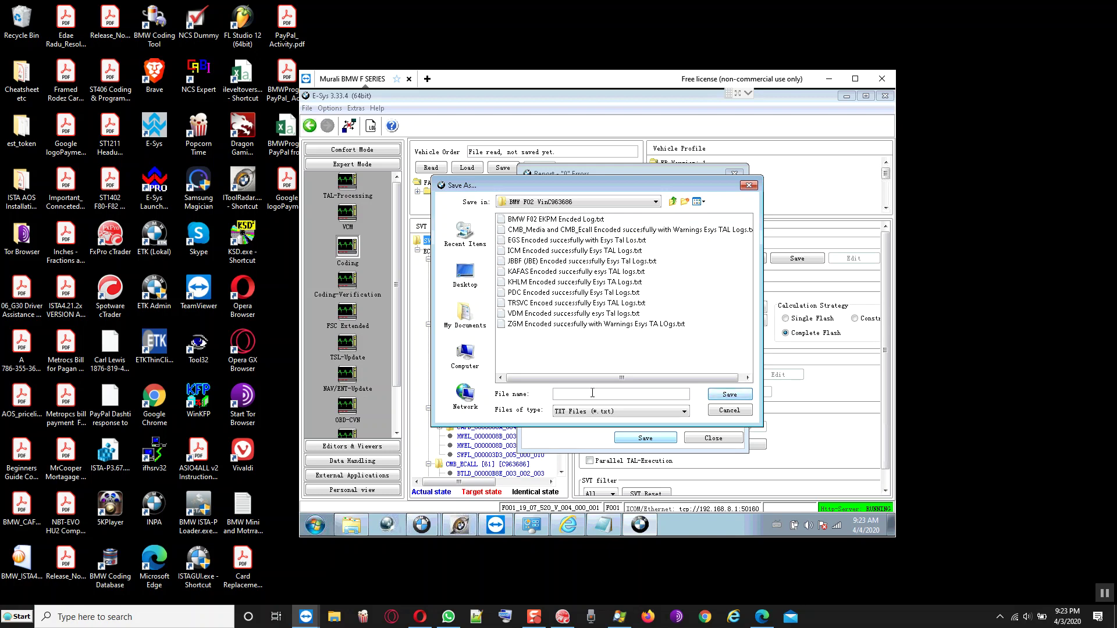
{"action": "type", "text": "Name of all ncd FILE READOUT FROM CARR"}
{"action": "key", "text": "BackSpace"}
{"action": "type", "text": "BMW F02"}
{"action": "left_click", "coordinate": [726, 396]}
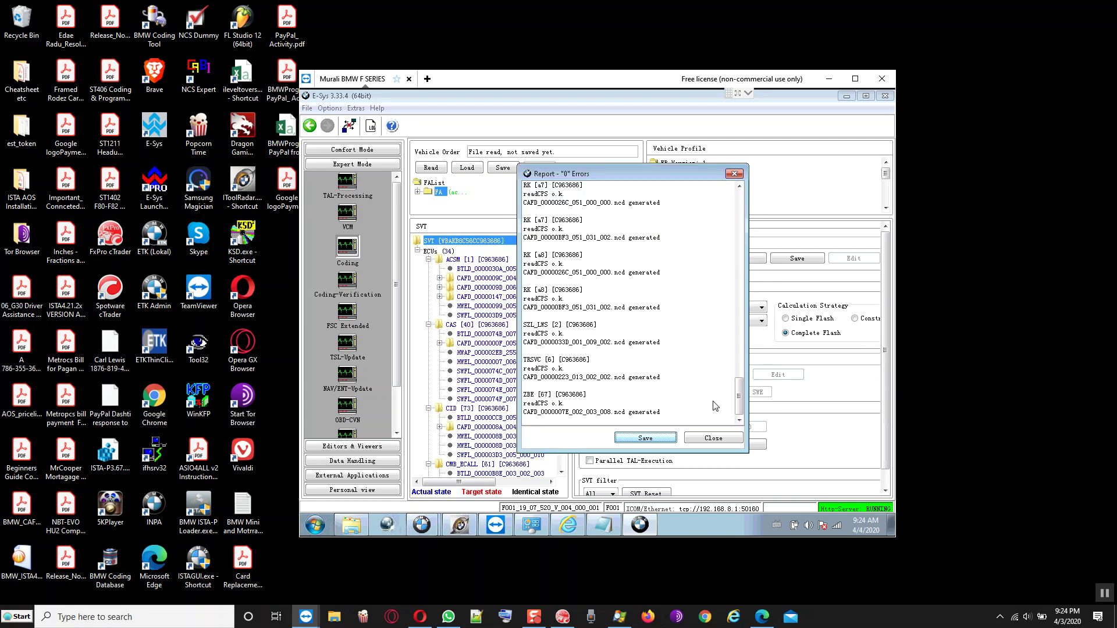
{"action": "left_click", "coordinate": [713, 438]}
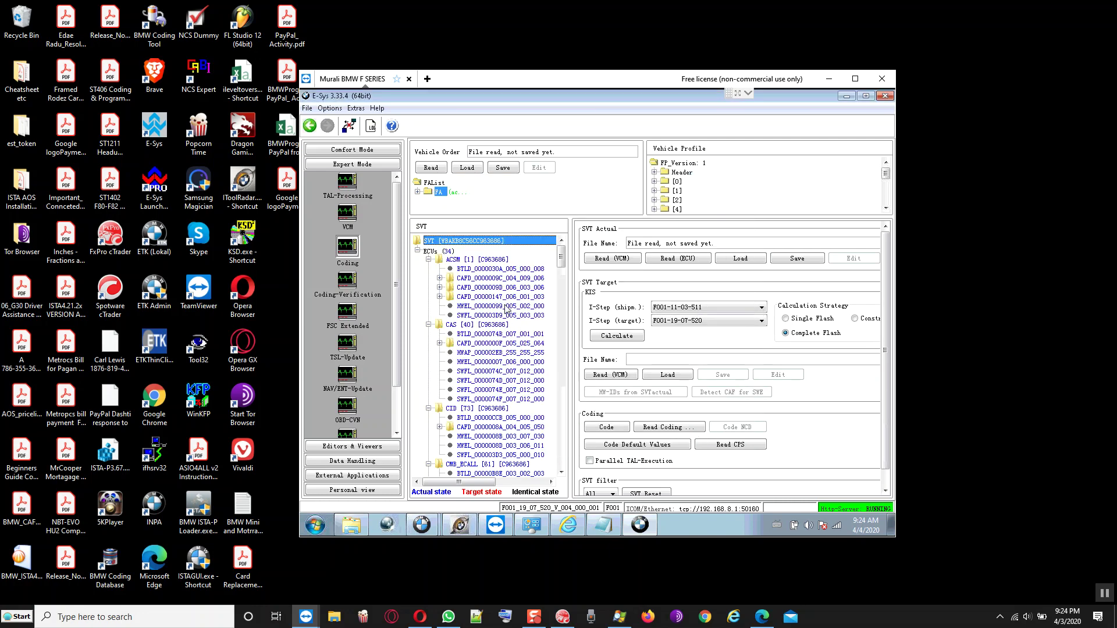
{"action": "scroll", "coordinate": [505, 308], "scroll_direction": "down", "scroll_amount": 4}
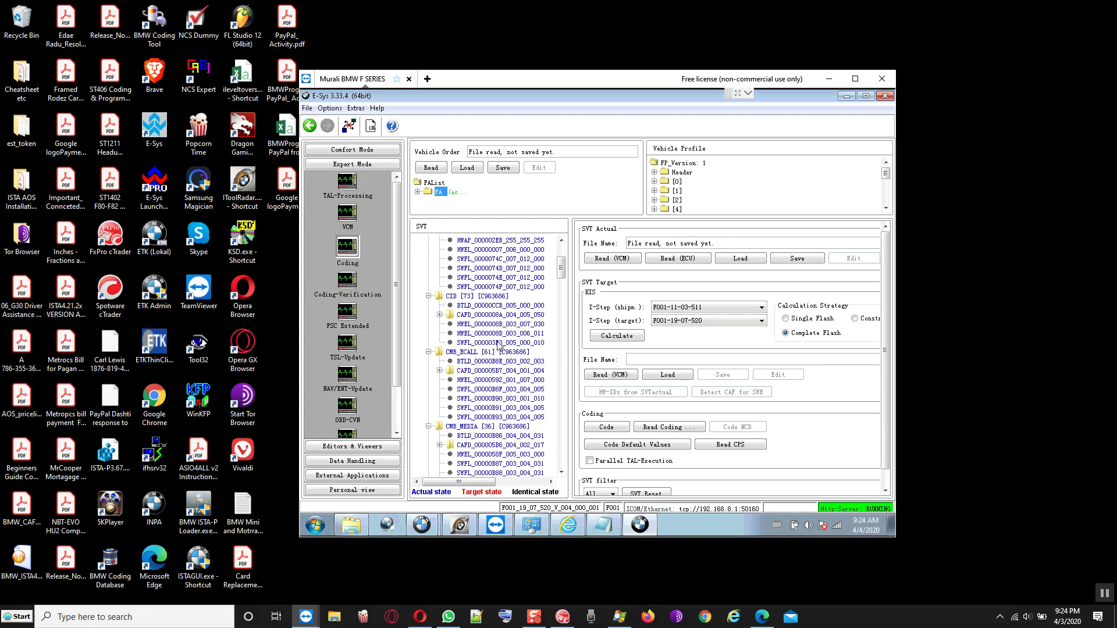
{"action": "scroll", "coordinate": [499, 344], "scroll_direction": "down", "scroll_amount": 3}
{"action": "scroll", "coordinate": [498, 345], "scroll_direction": "down", "scroll_amount": 9}
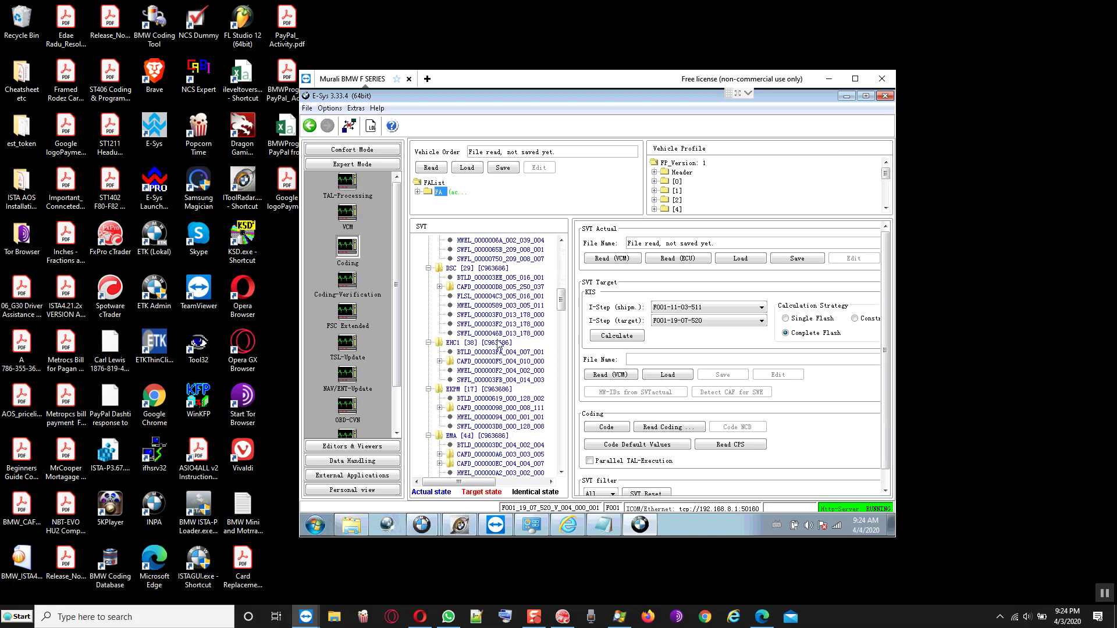
{"action": "scroll", "coordinate": [498, 346], "scroll_direction": "down", "scroll_amount": 5}
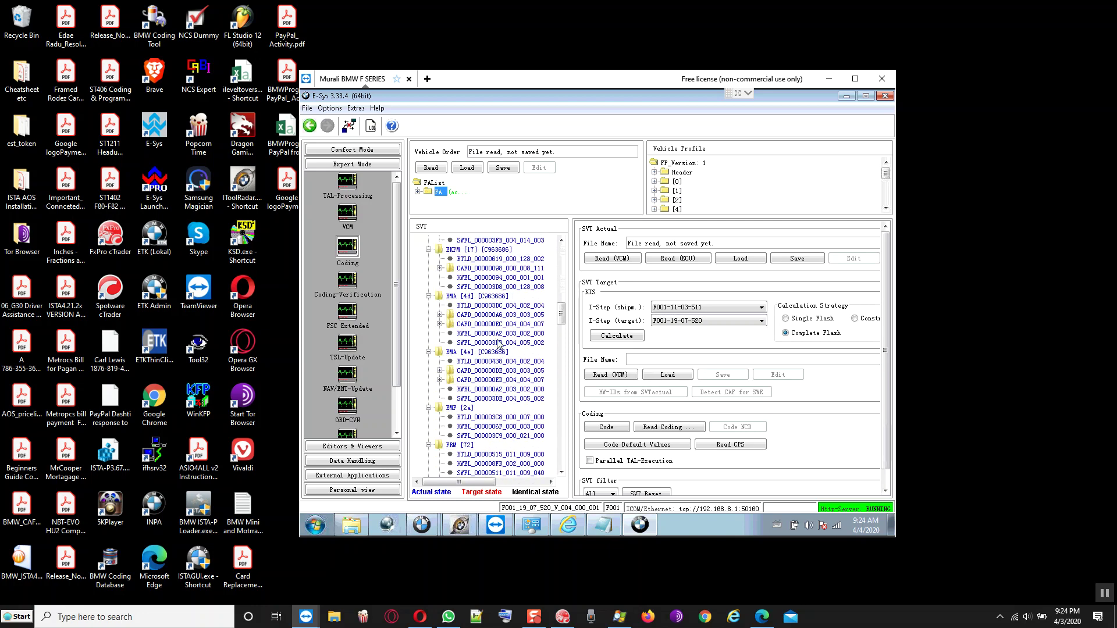
{"action": "scroll", "coordinate": [499, 344], "scroll_direction": "down", "scroll_amount": 2}
{"action": "left_click", "coordinate": [469, 389]}
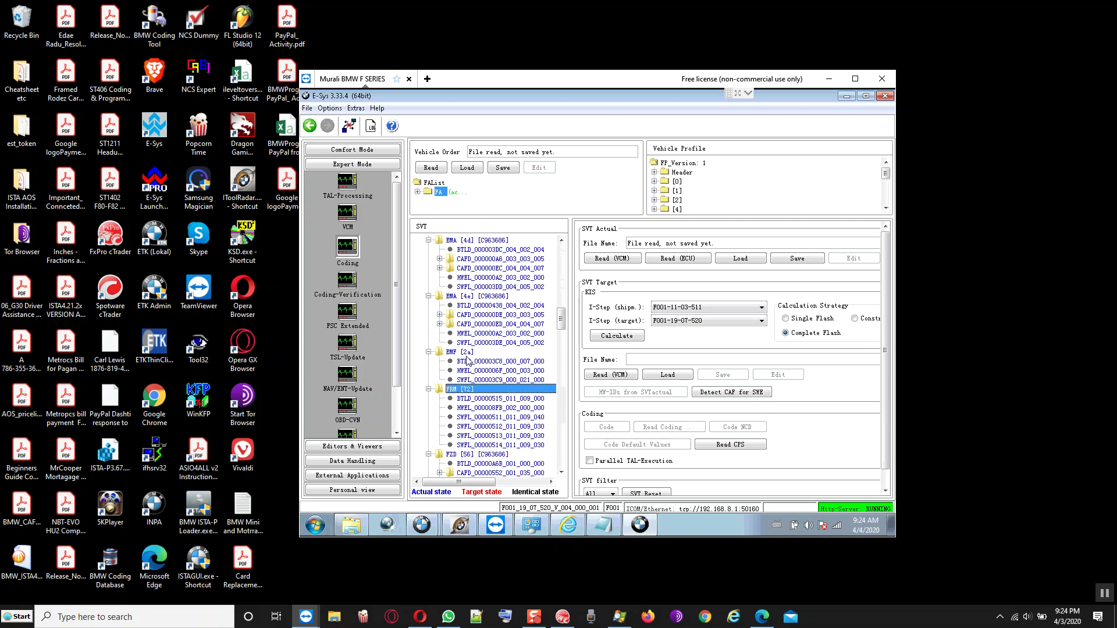
{"action": "scroll", "coordinate": [468, 362], "scroll_direction": "down", "scroll_amount": 1}
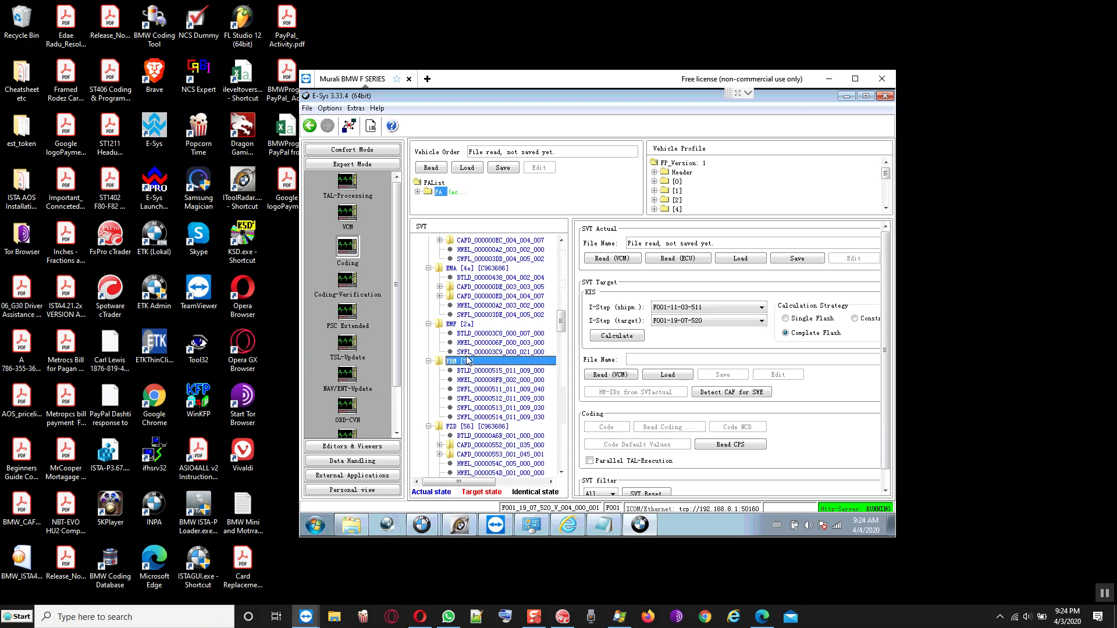
{"action": "left_click", "coordinate": [732, 393]}
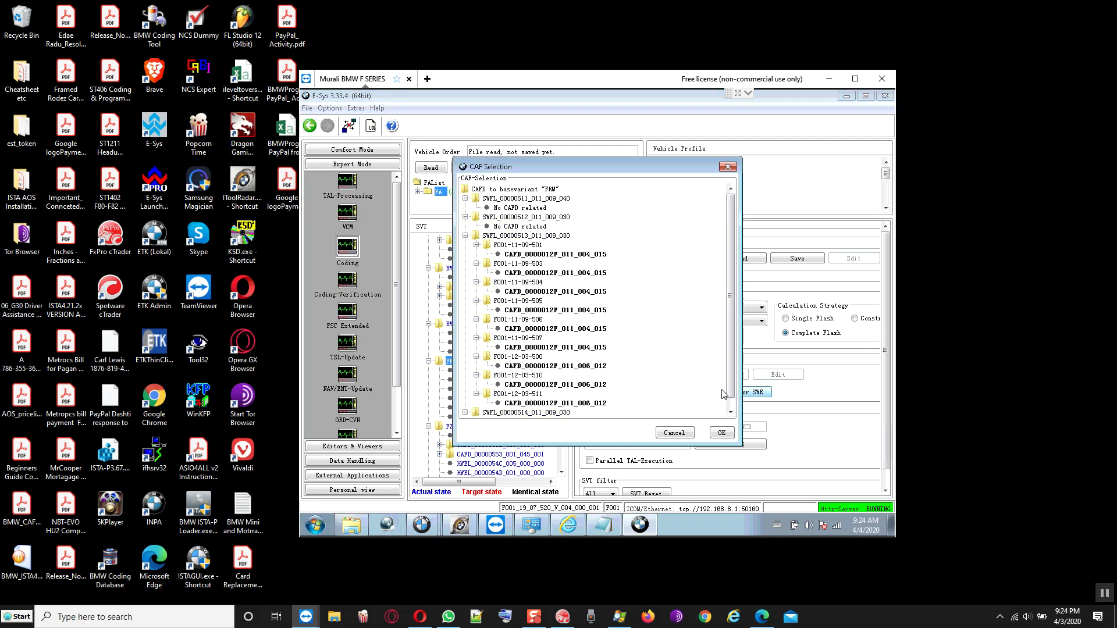
{"action": "scroll", "coordinate": [582, 300], "scroll_direction": "down", "scroll_amount": 1}
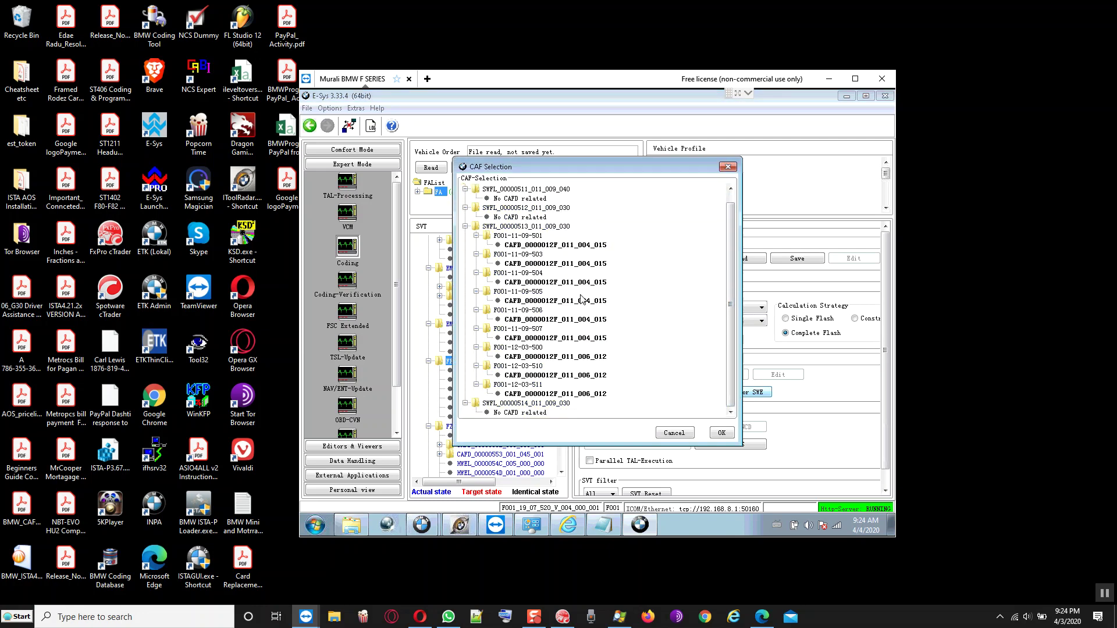
{"action": "left_click", "coordinate": [536, 396]}
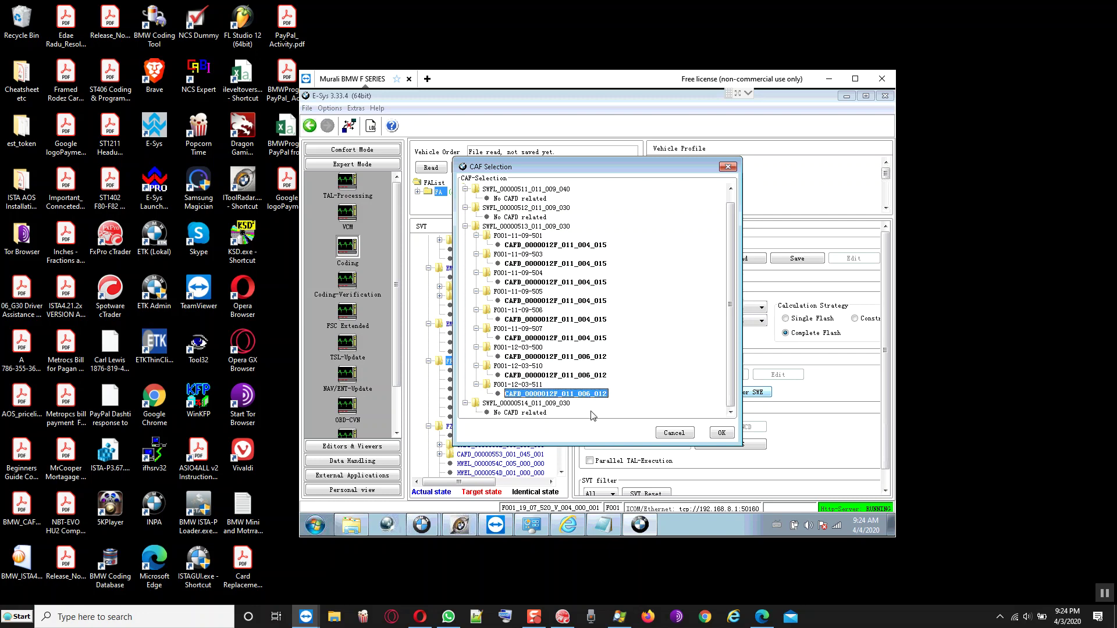
{"action": "left_click", "coordinate": [721, 432]}
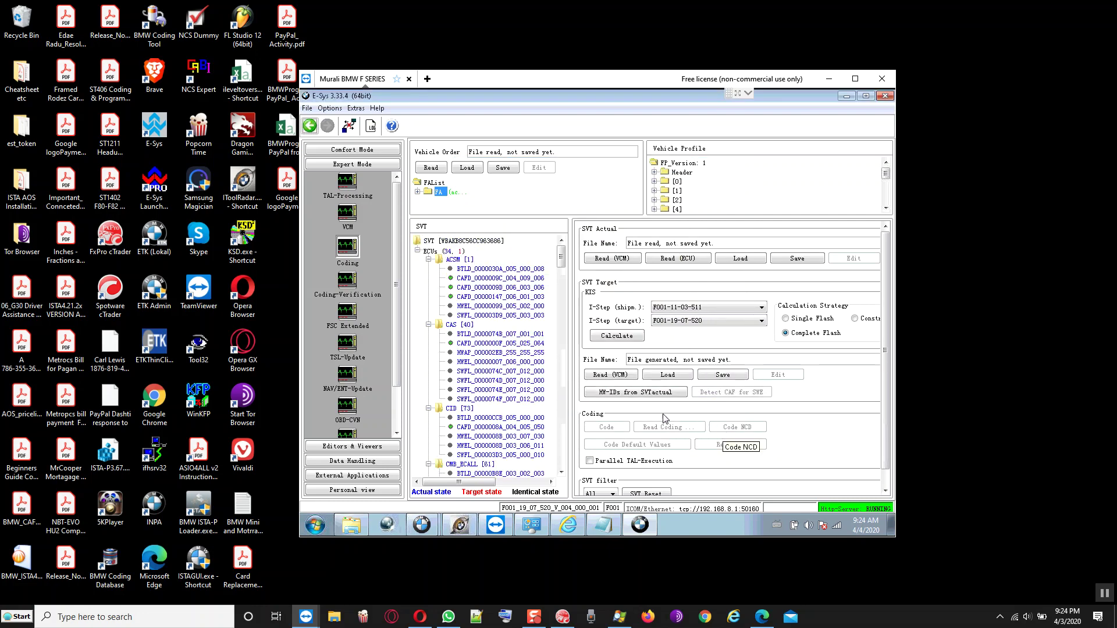
Code the FRM [72] module in the SVT tree with its newly assigned CAFD.
{"action": "scroll", "coordinate": [489, 414], "scroll_direction": "down", "scroll_amount": 10}
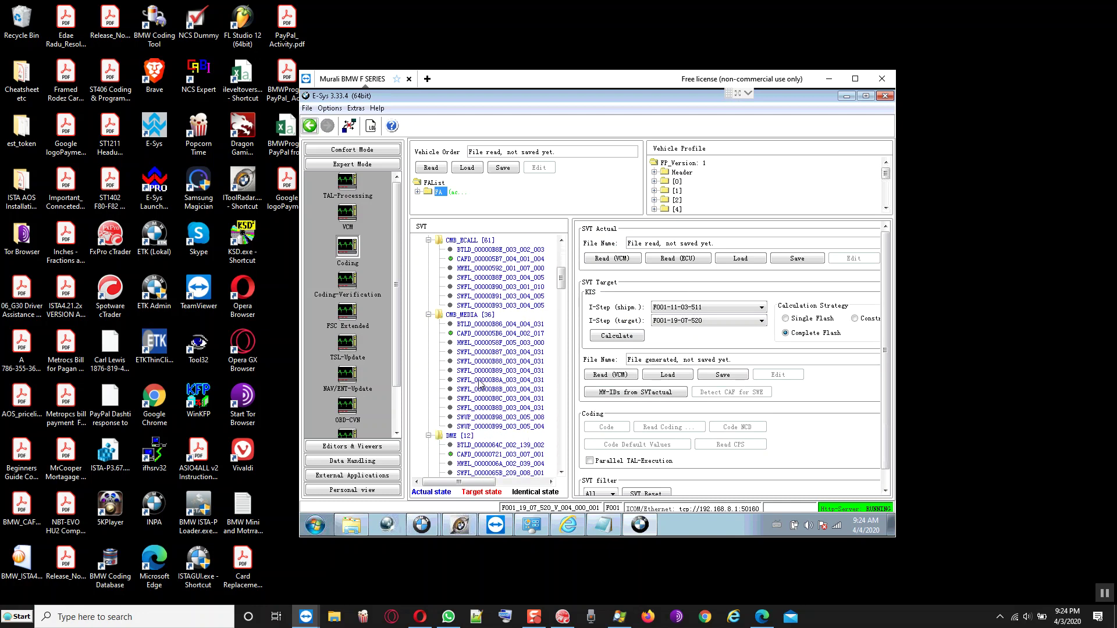
{"action": "scroll", "coordinate": [480, 384], "scroll_direction": "down", "scroll_amount": 3}
{"action": "scroll", "coordinate": [480, 384], "scroll_direction": "down", "scroll_amount": 8}
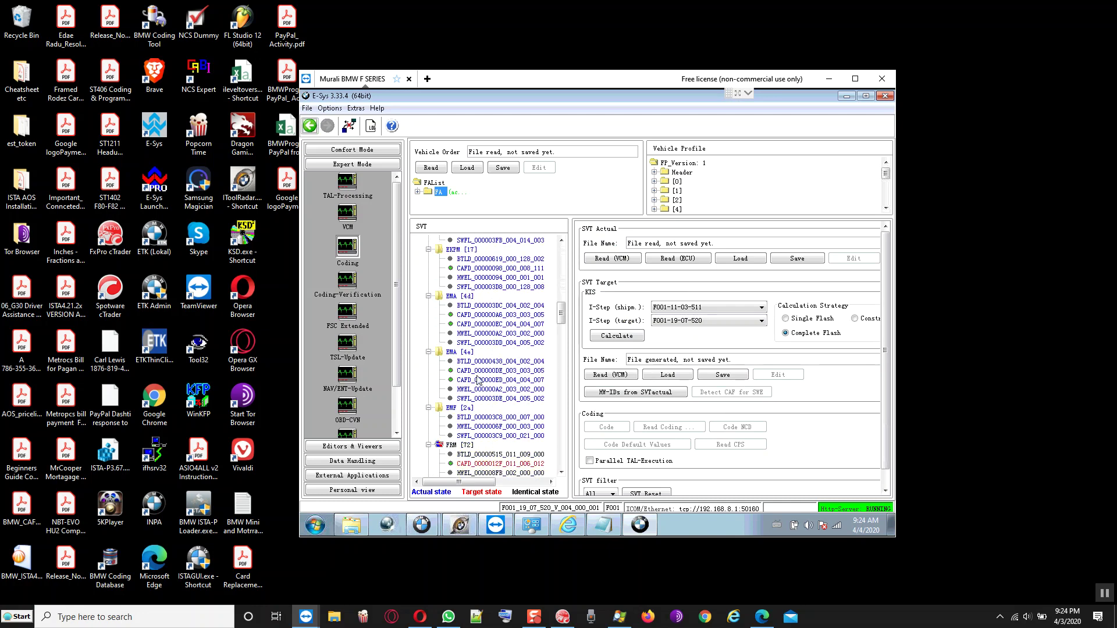
{"action": "scroll", "coordinate": [478, 379], "scroll_direction": "down", "scroll_amount": 3}
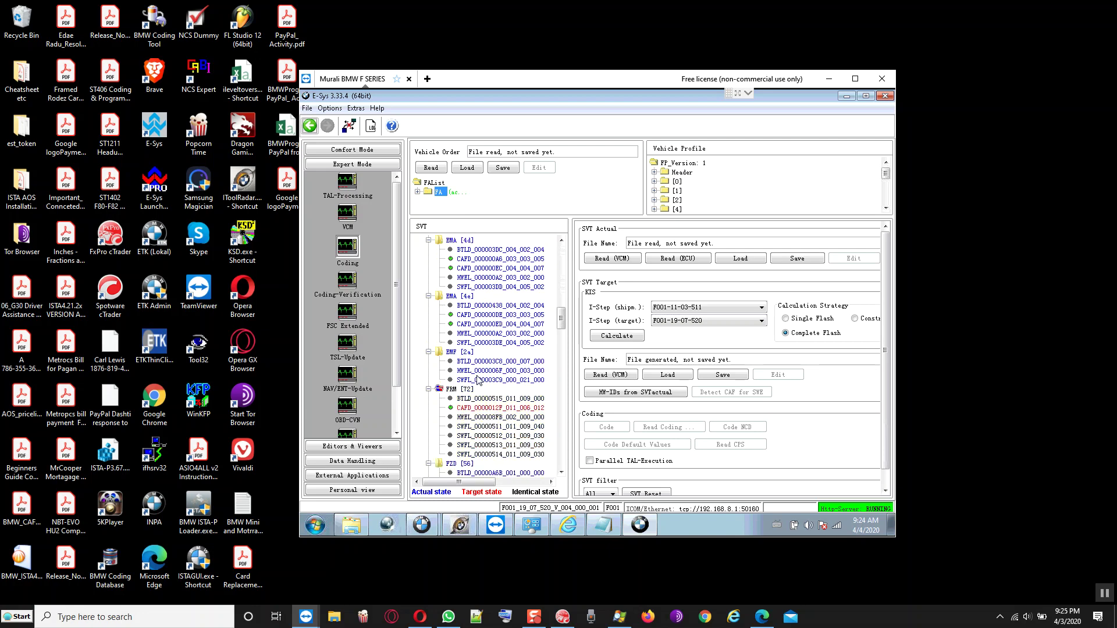
{"action": "left_click", "coordinate": [459, 362]}
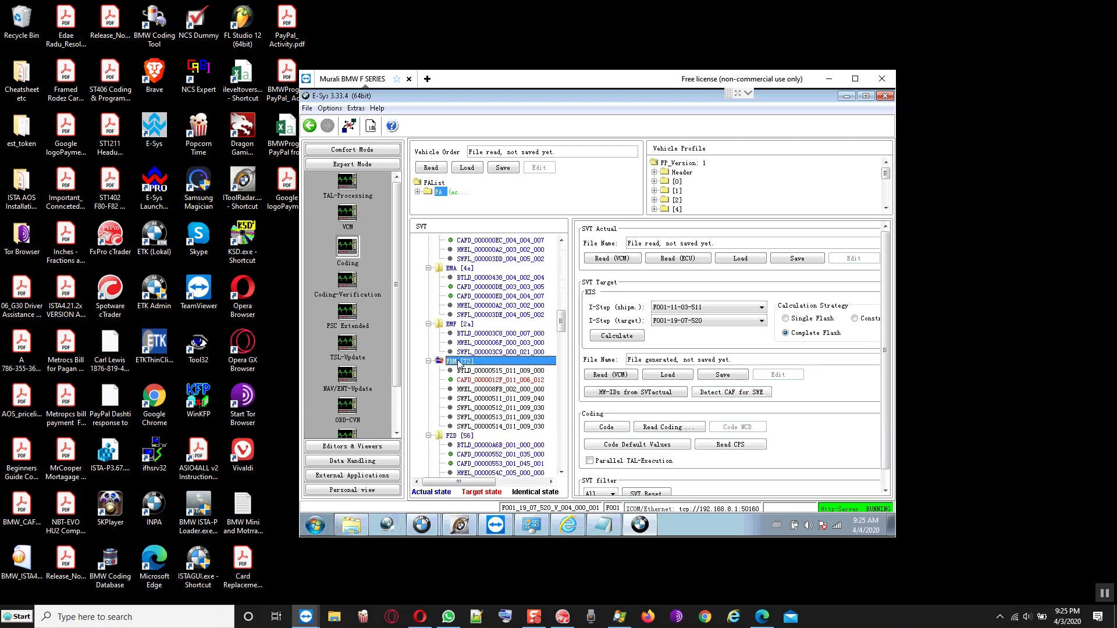
{"action": "right_click", "coordinate": [459, 361]}
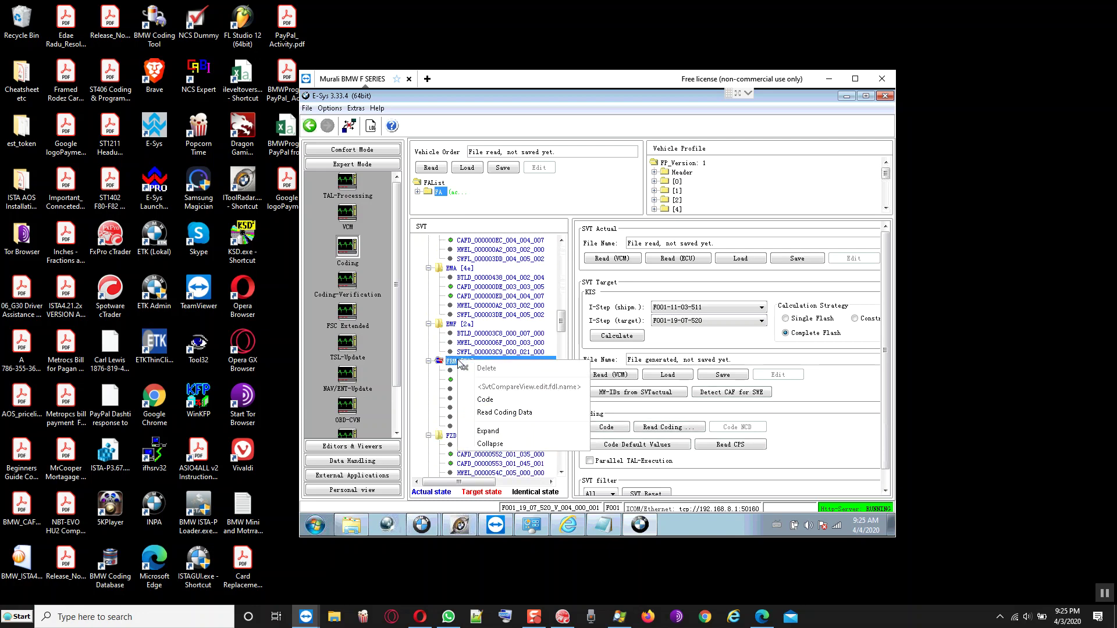
{"action": "left_click", "coordinate": [511, 403]}
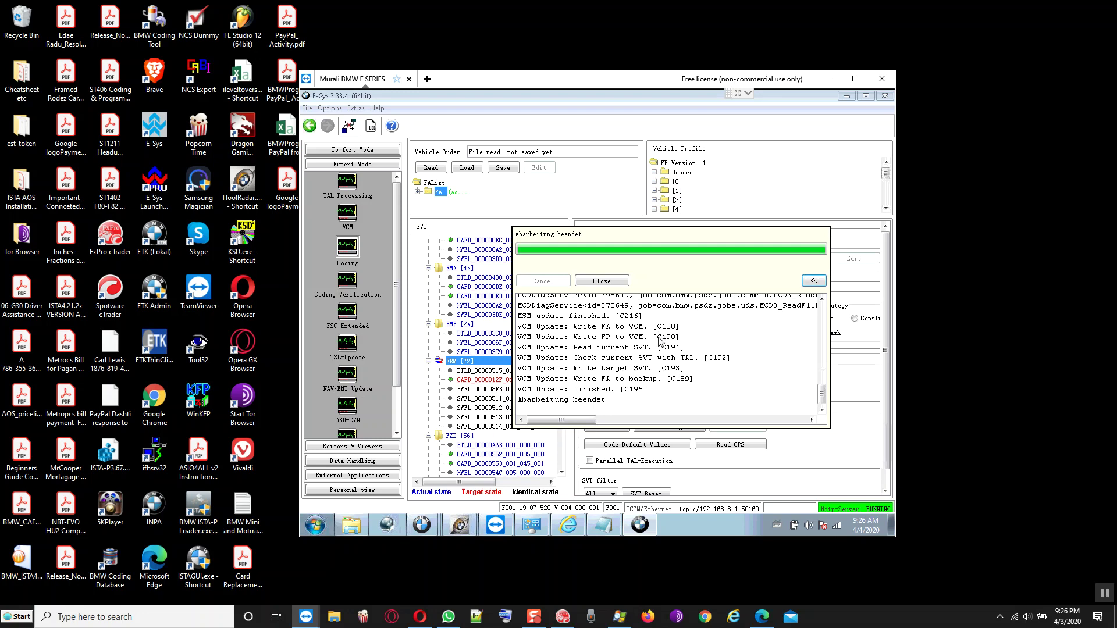
Copy the entire FRM coding log, and open the vehicle's BMW F02 documents folder in Windows Explorer.
{"action": "key", "text": "ctrl+a"}
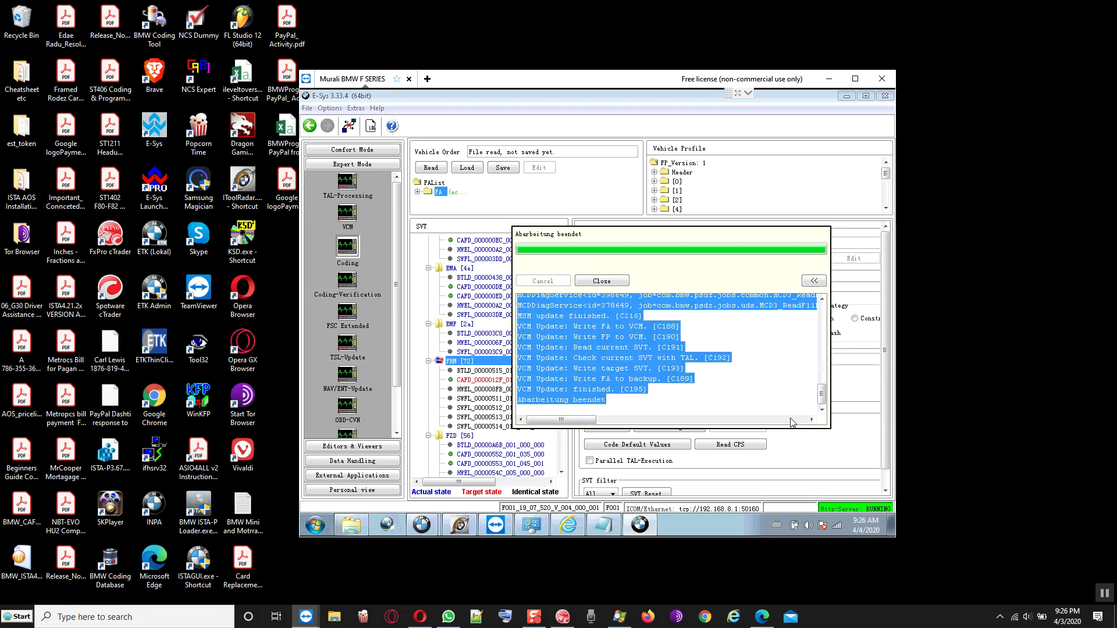
{"action": "left_click", "coordinate": [351, 525]}
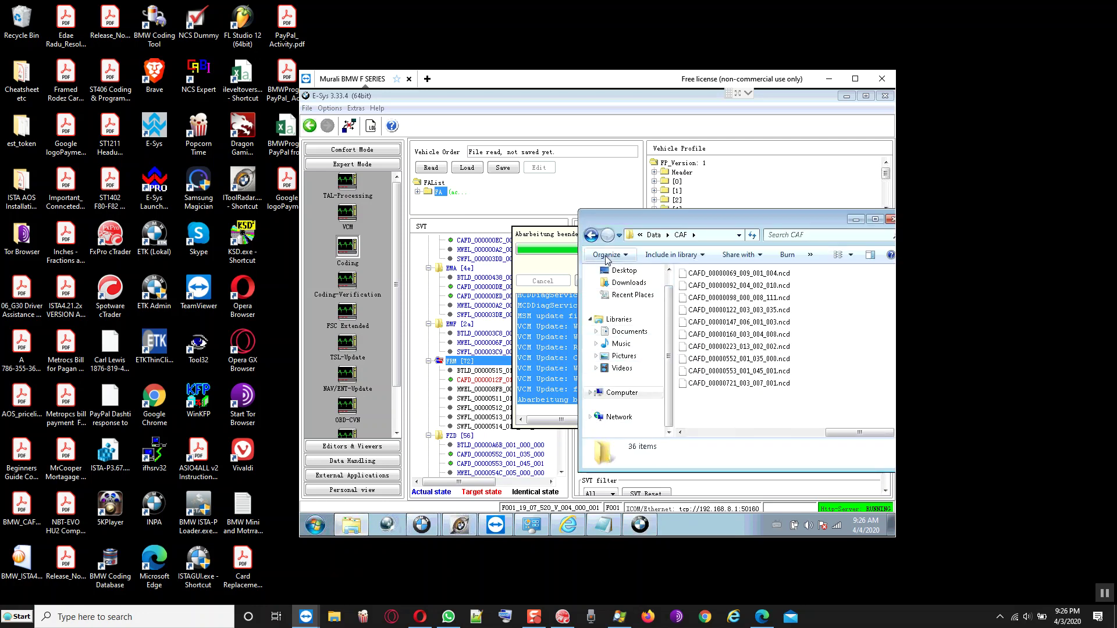
{"action": "left_click", "coordinate": [591, 235]}
{"action": "left_click", "coordinate": [591, 236]}
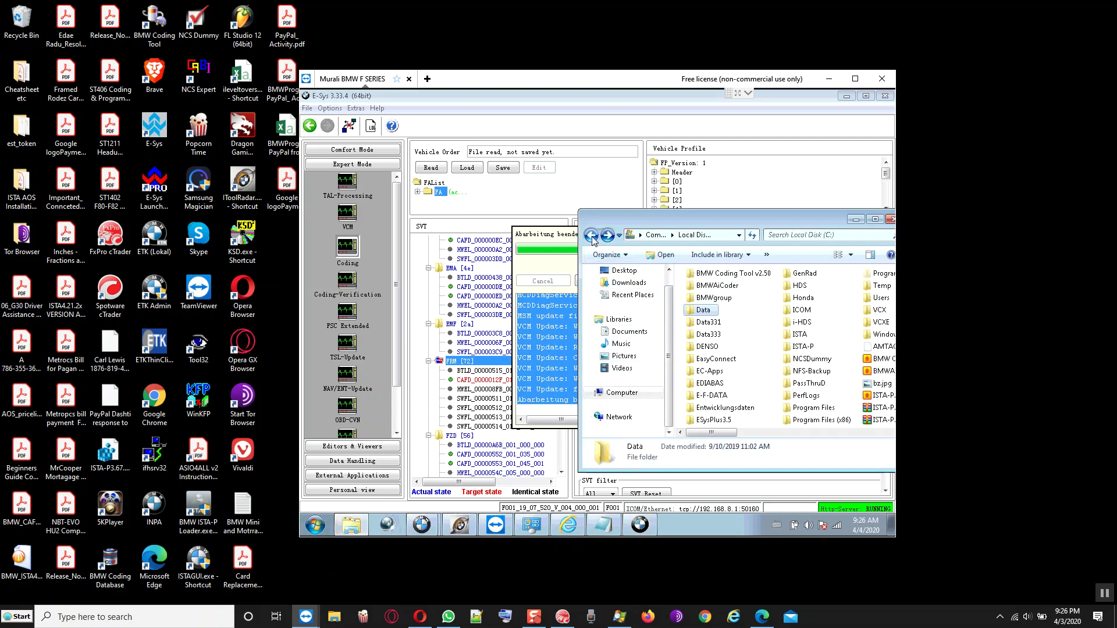
{"action": "left_click", "coordinate": [607, 236]}
{"action": "left_click", "coordinate": [606, 235]}
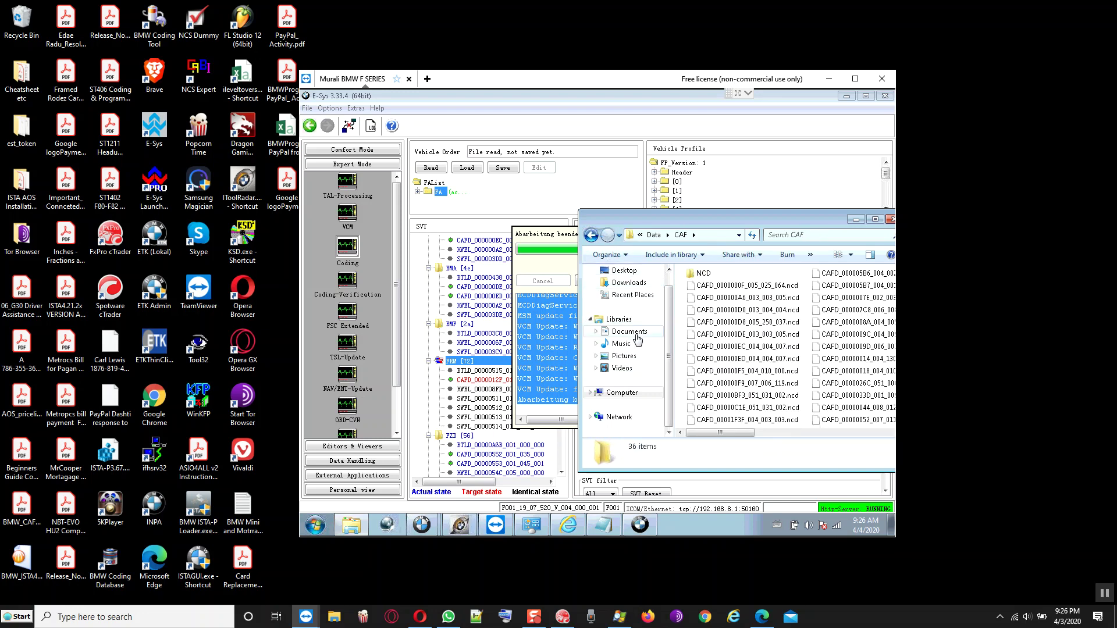
{"action": "left_click", "coordinate": [636, 335]}
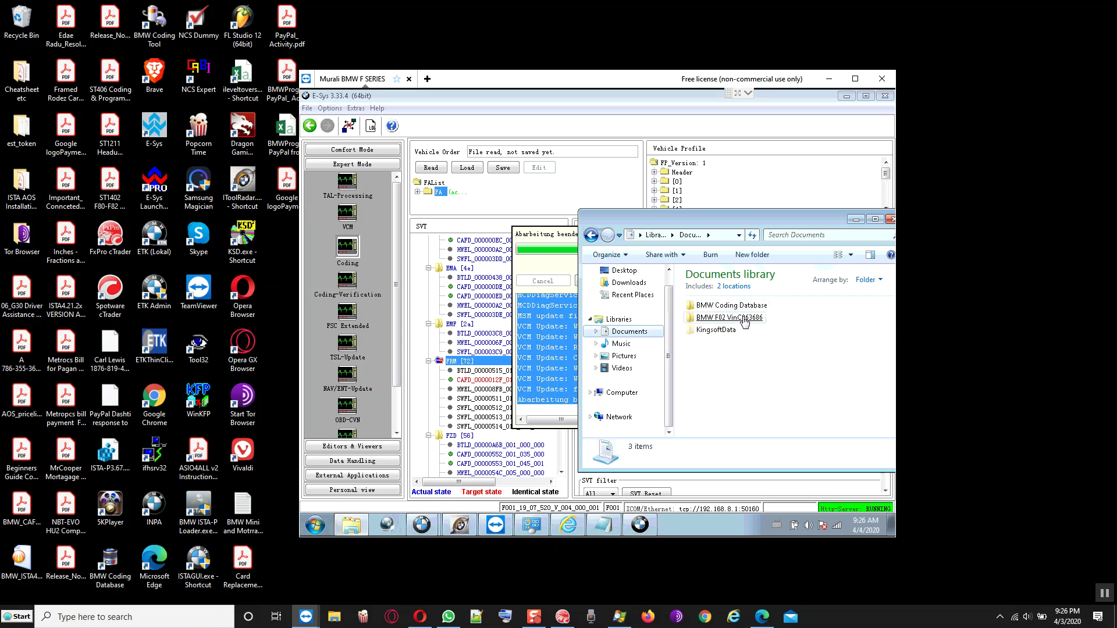
{"action": "double_click", "coordinate": [729, 317]}
{"action": "left_click", "coordinate": [803, 433]}
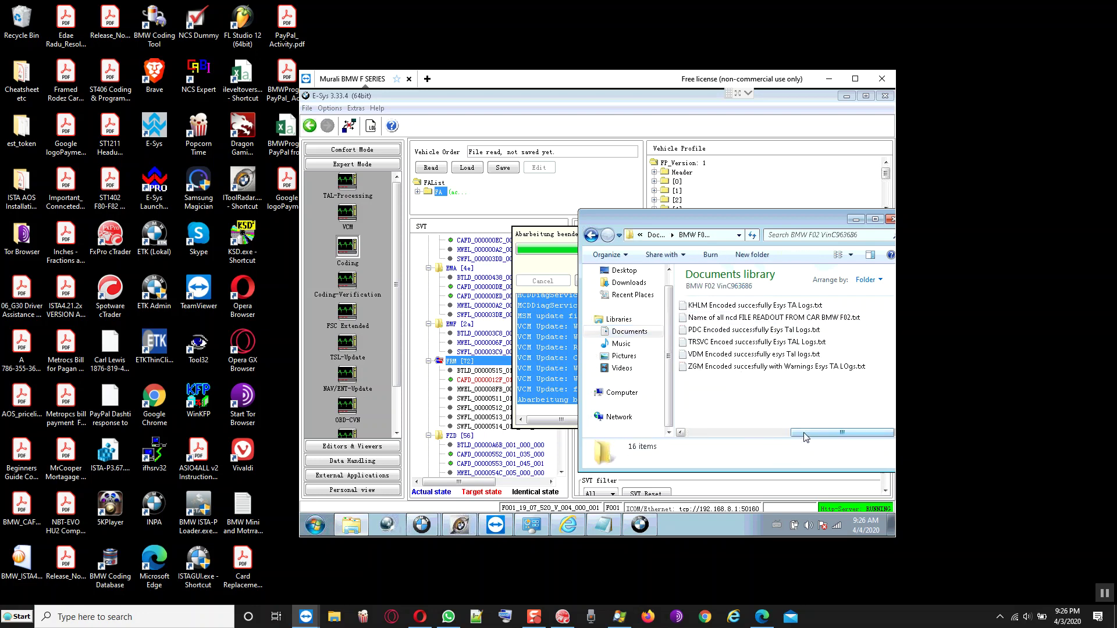
{"action": "right_click", "coordinate": [766, 403]}
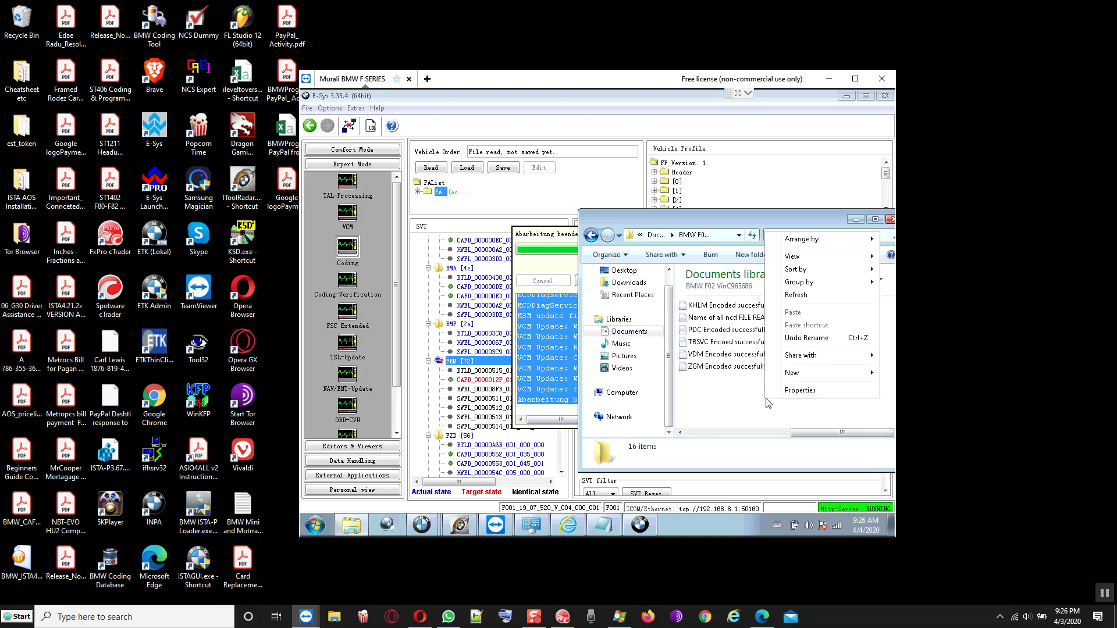
Switch to Notepad, paste the copied log into a new document, and review the FRM coding entries.
{"action": "left_click", "coordinate": [604, 527]}
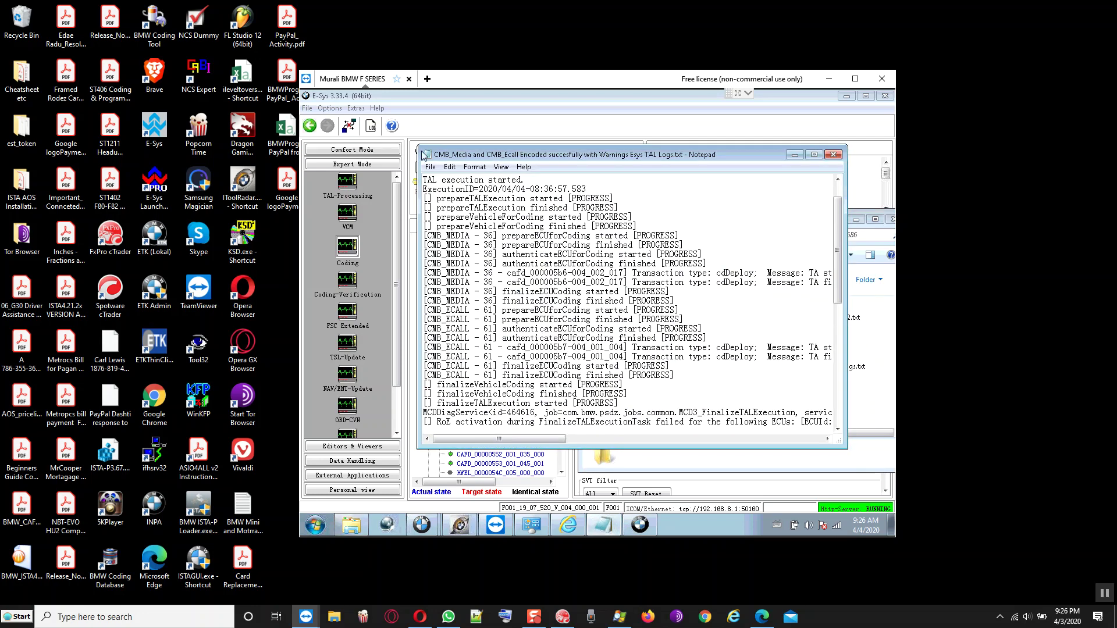
{"action": "left_click", "coordinate": [430, 167]}
{"action": "left_click", "coordinate": [445, 180]}
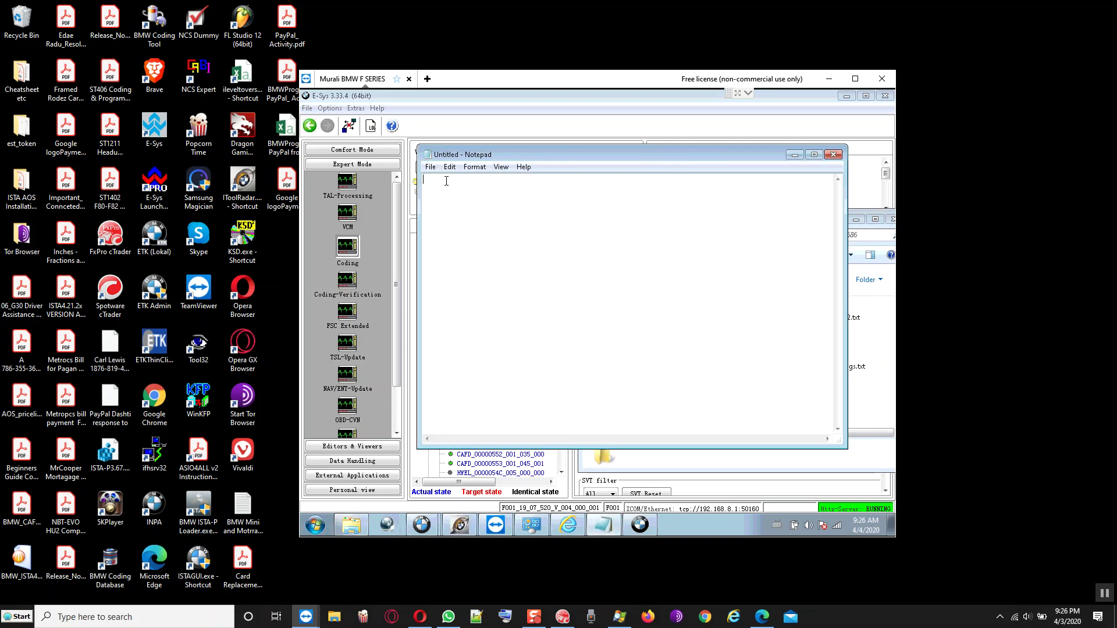
{"action": "right_click", "coordinate": [490, 222]}
{"action": "left_click", "coordinate": [518, 268]}
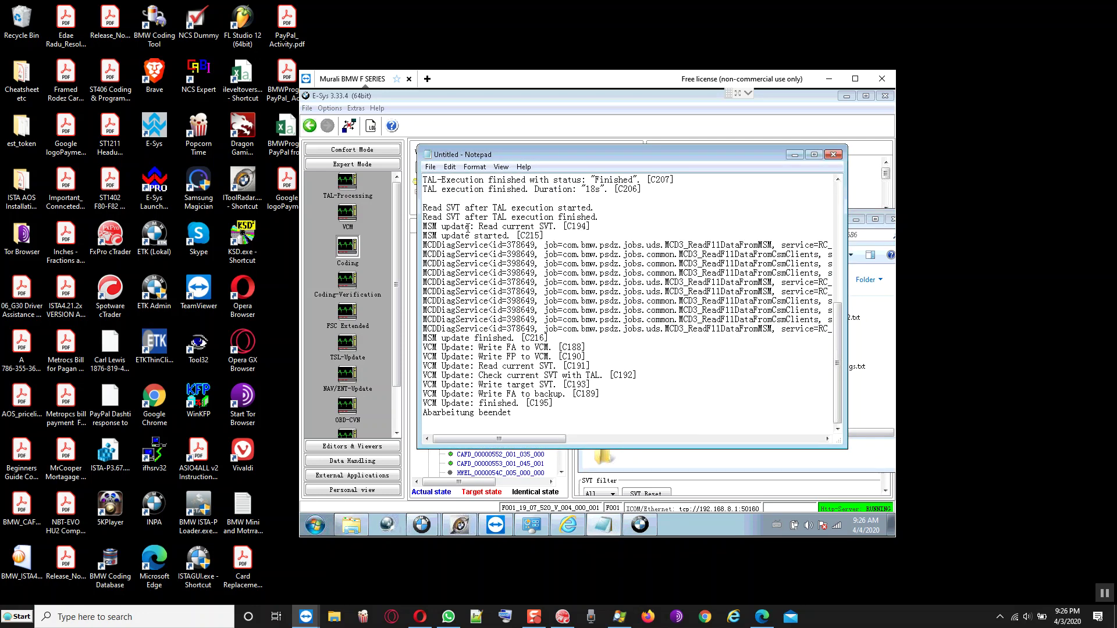
{"action": "scroll", "coordinate": [467, 228], "scroll_direction": "up", "scroll_amount": 9}
{"action": "scroll", "coordinate": [467, 228], "scroll_direction": "down", "scroll_amount": 8}
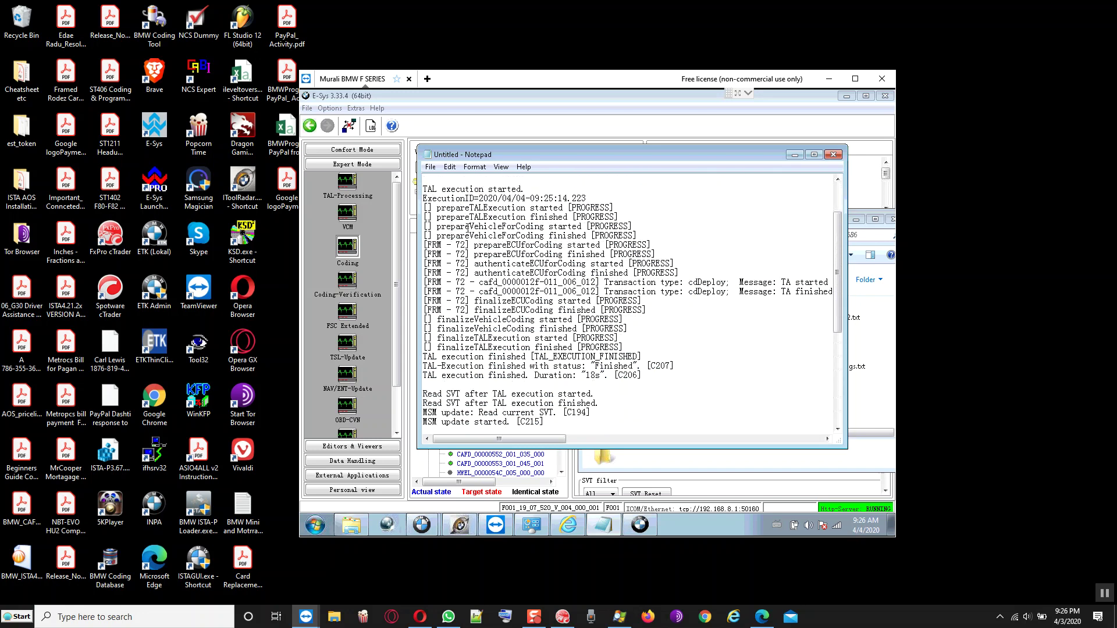
Save the log as "FRM encoded successfully Esys TAL Logs" in the BMW F02 folder, and put away Notepad and Explorer.
{"action": "left_click", "coordinate": [430, 167]}
{"action": "left_click", "coordinate": [459, 209]}
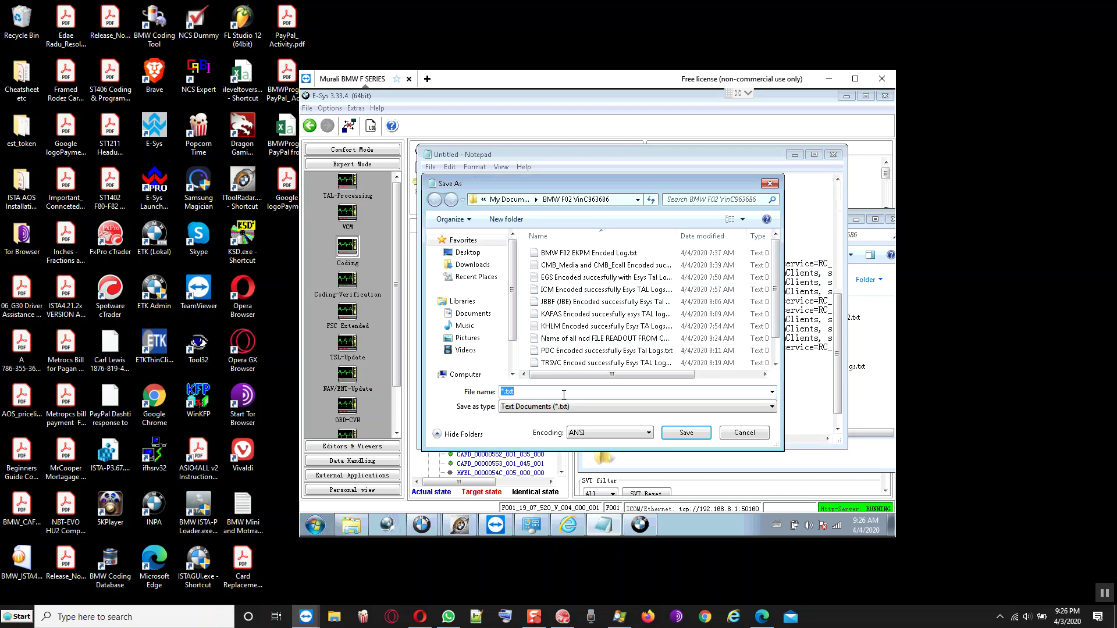
{"action": "type", "text": "FRM encoded successful"}
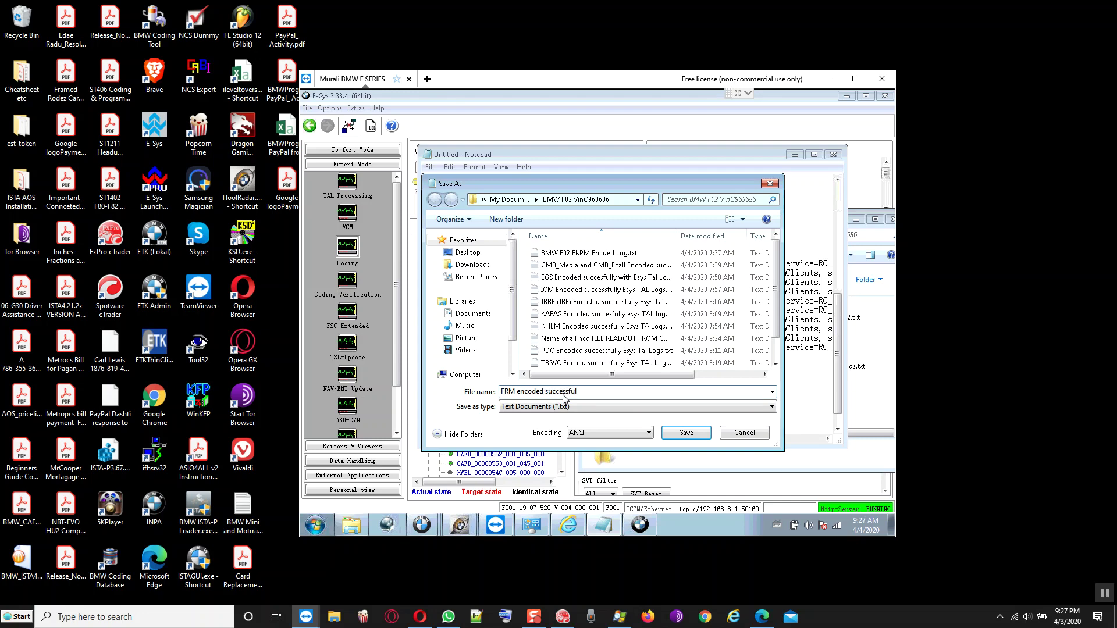
{"action": "type", "text": "ly Esys TAL Logs"}
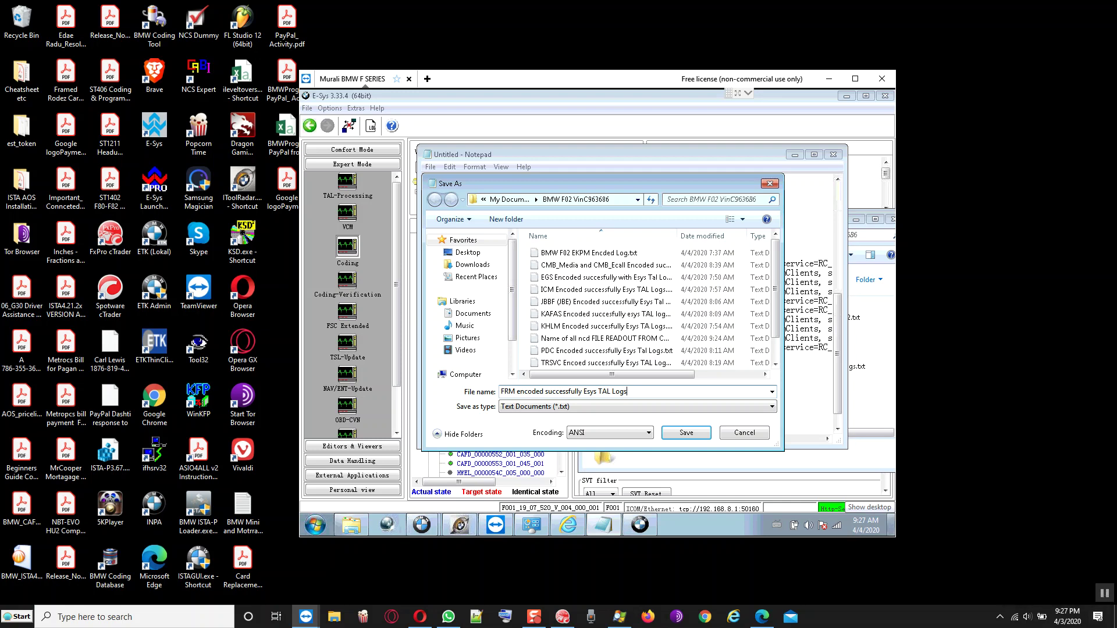
{"action": "left_click", "coordinate": [678, 430]}
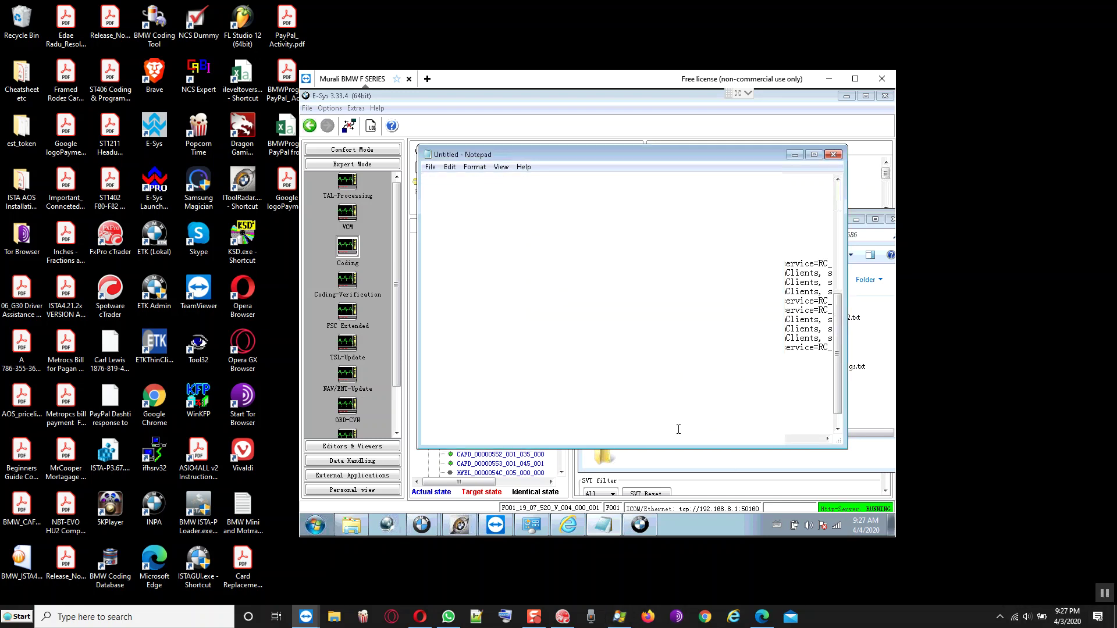
{"action": "left_click", "coordinate": [834, 155]}
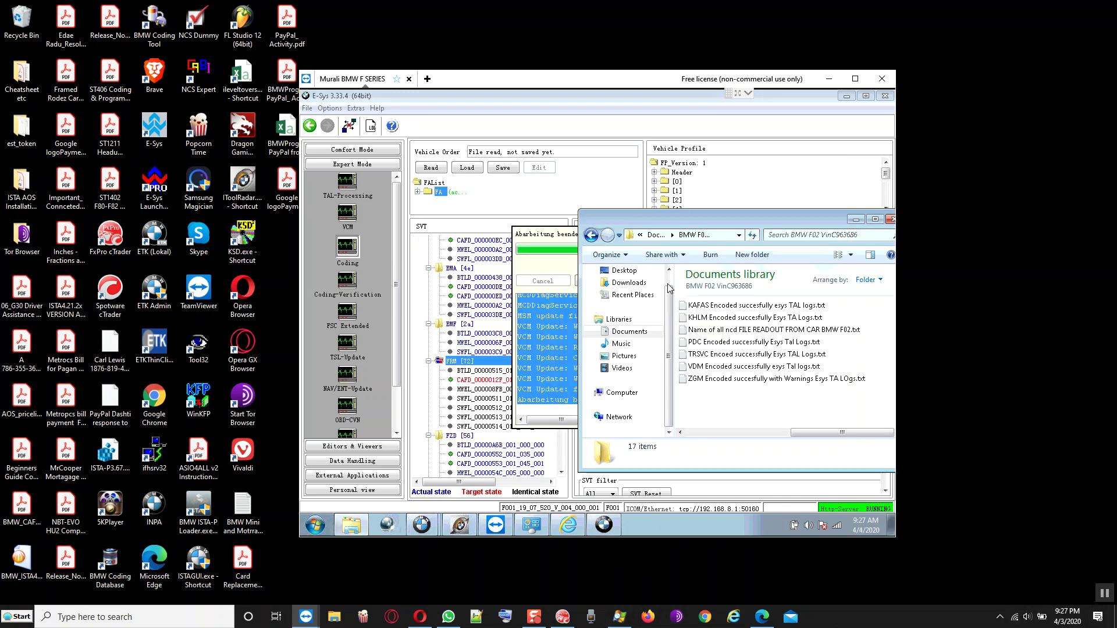
{"action": "left_click", "coordinate": [856, 219]}
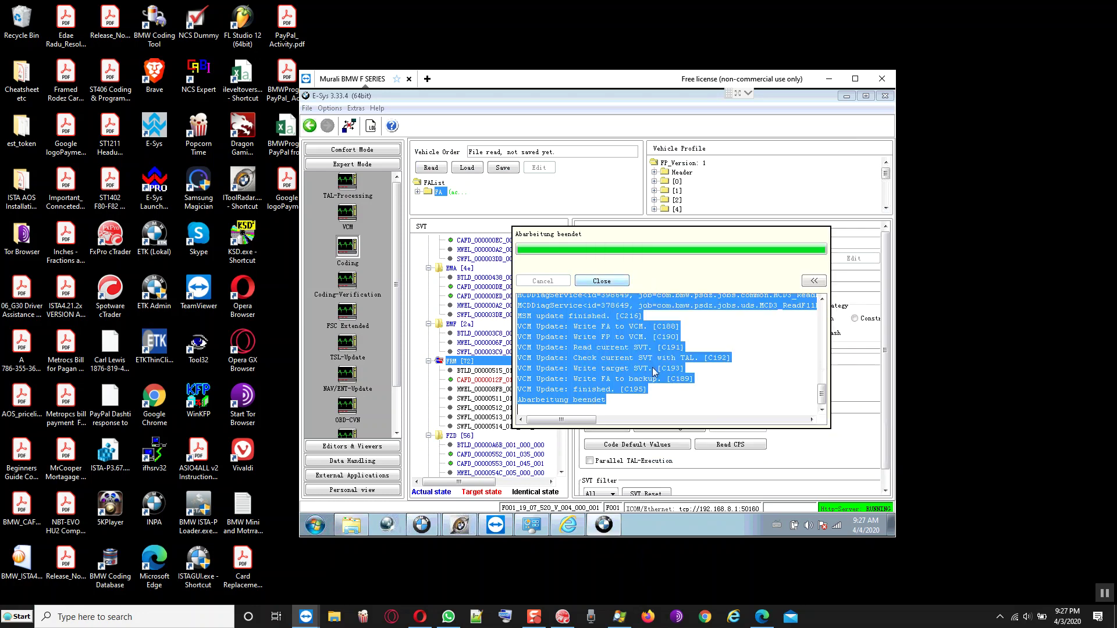
Close the E-Sys coding log and transaction report, and read the actual SVT from the VCM.
{"action": "left_click", "coordinate": [601, 281]}
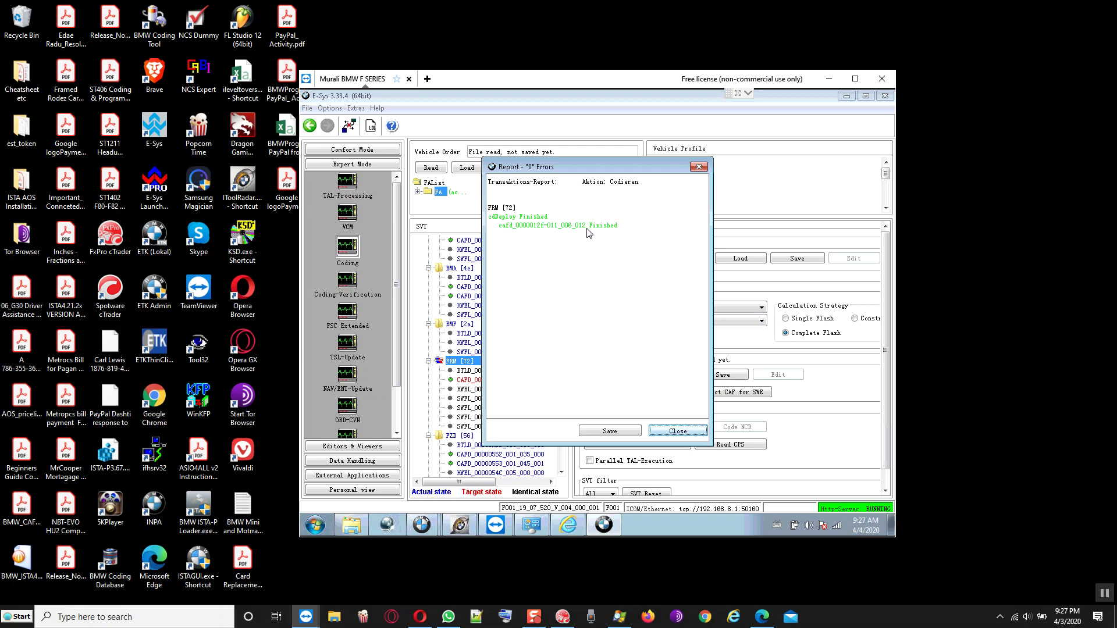
{"action": "left_click", "coordinate": [663, 433]}
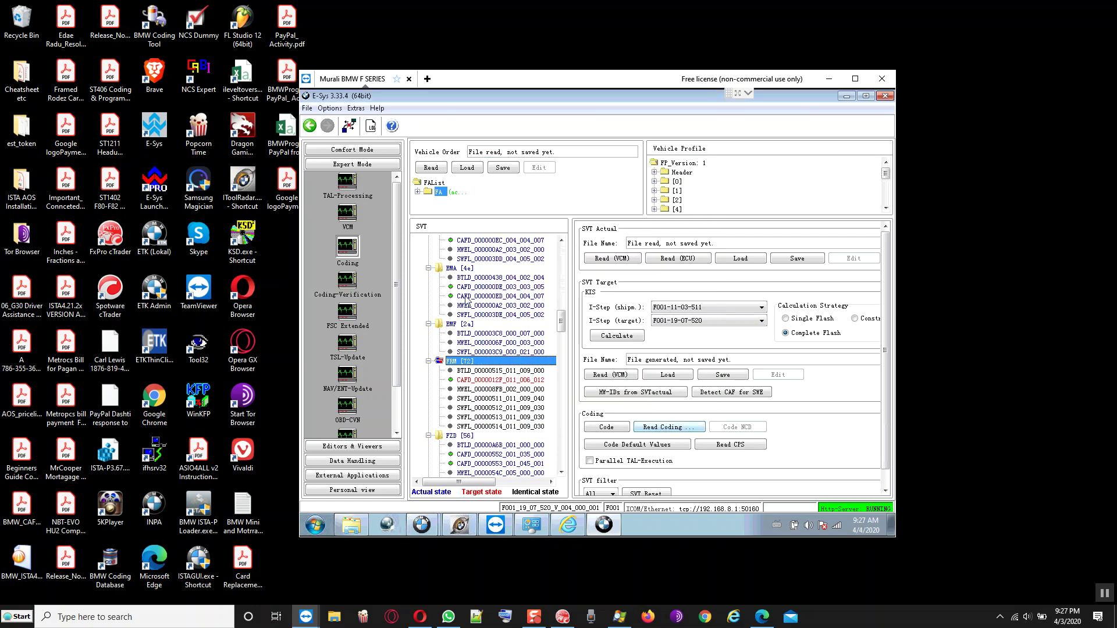
{"action": "left_click", "coordinate": [600, 259]}
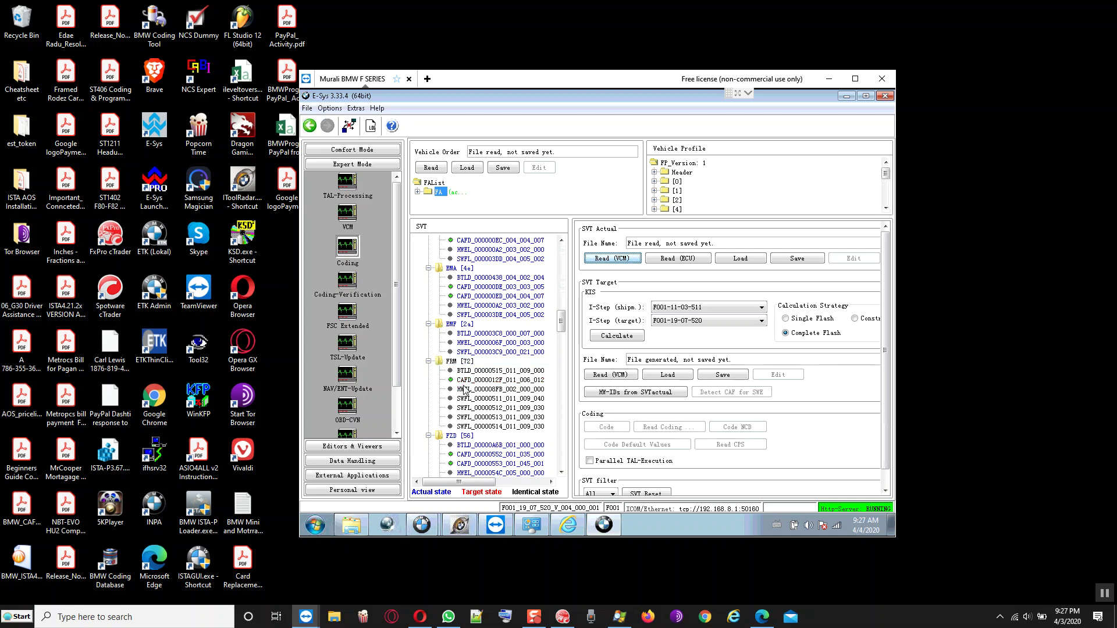
Inspect the FRM [72] CAFD entry in the SVT and the entries of the ECUs listed below it, down to ZGW [10].
{"action": "left_click", "coordinate": [467, 381]}
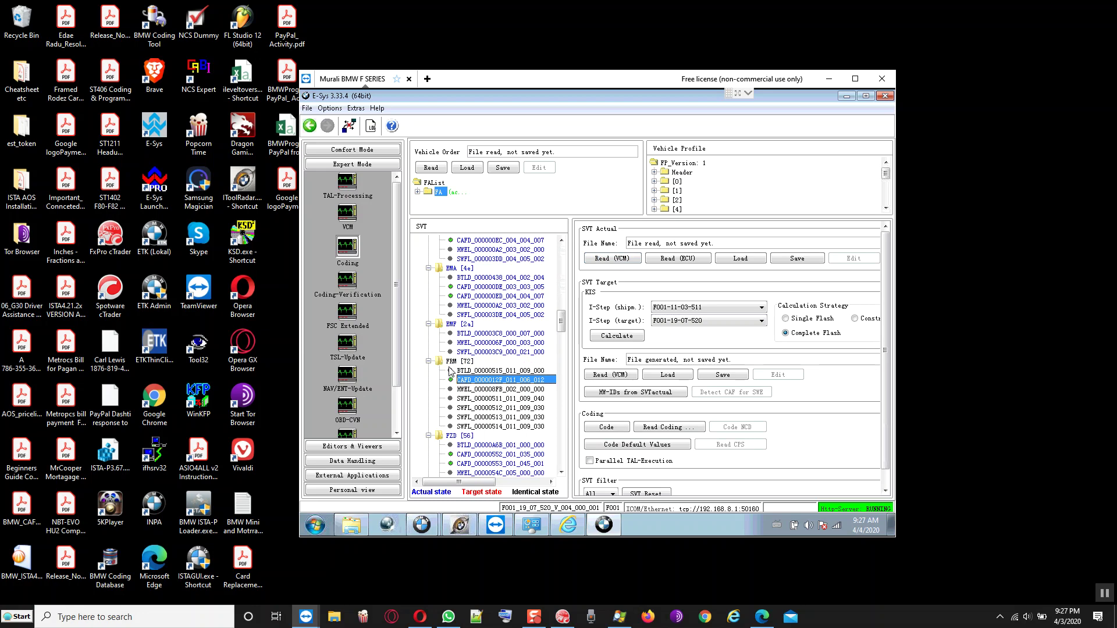
{"action": "scroll", "coordinate": [460, 375], "scroll_direction": "down", "scroll_amount": 5}
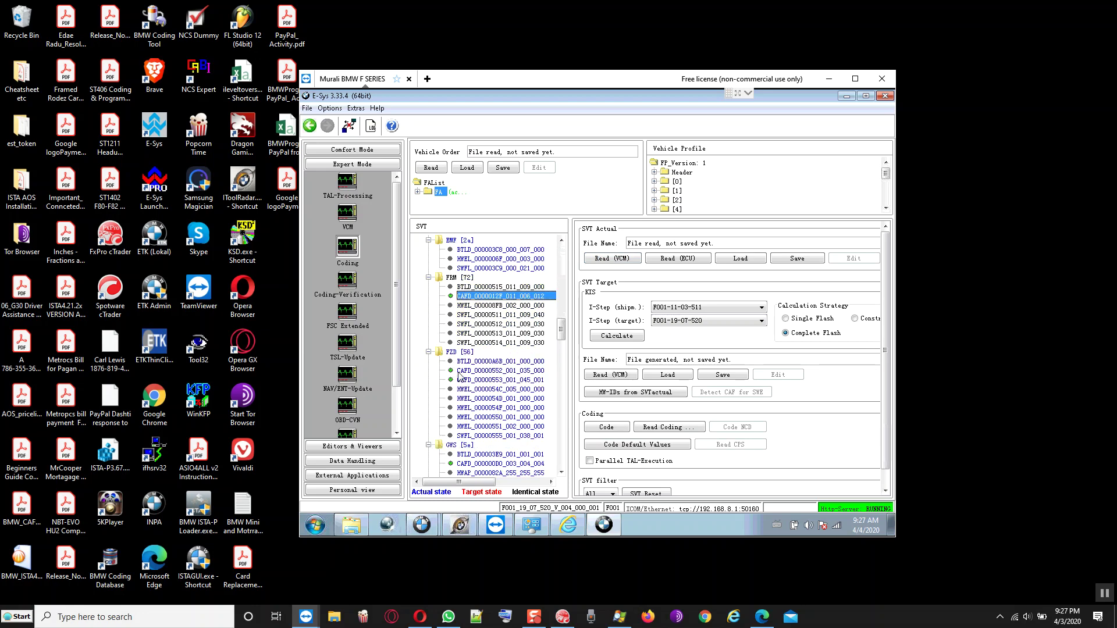
{"action": "scroll", "coordinate": [459, 375], "scroll_direction": "down", "scroll_amount": 1}
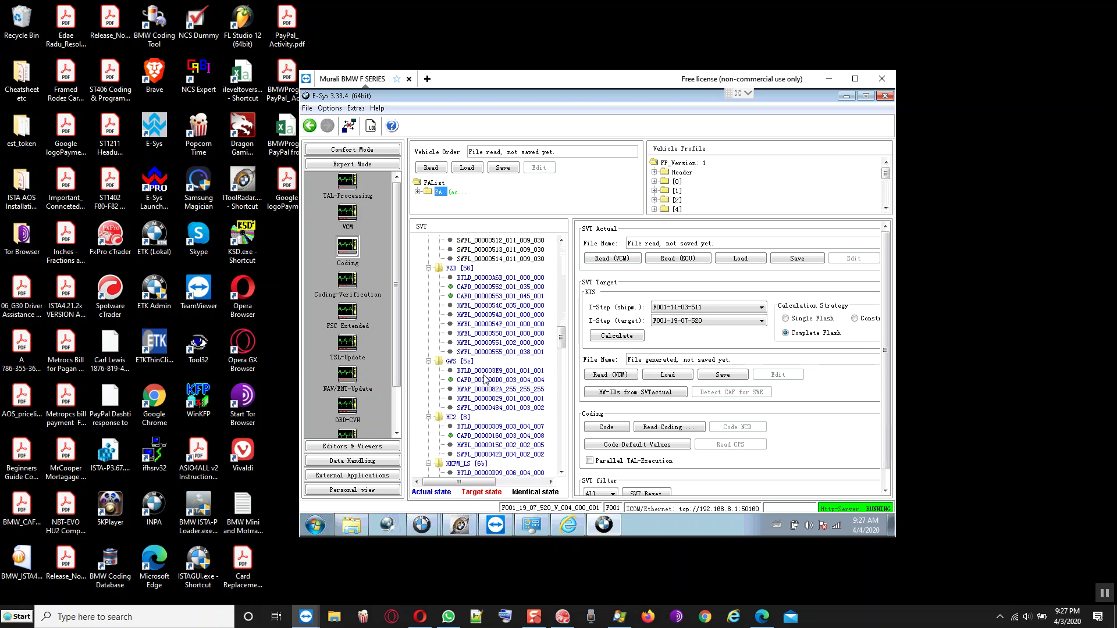
{"action": "scroll", "coordinate": [485, 379], "scroll_direction": "down", "scroll_amount": 4}
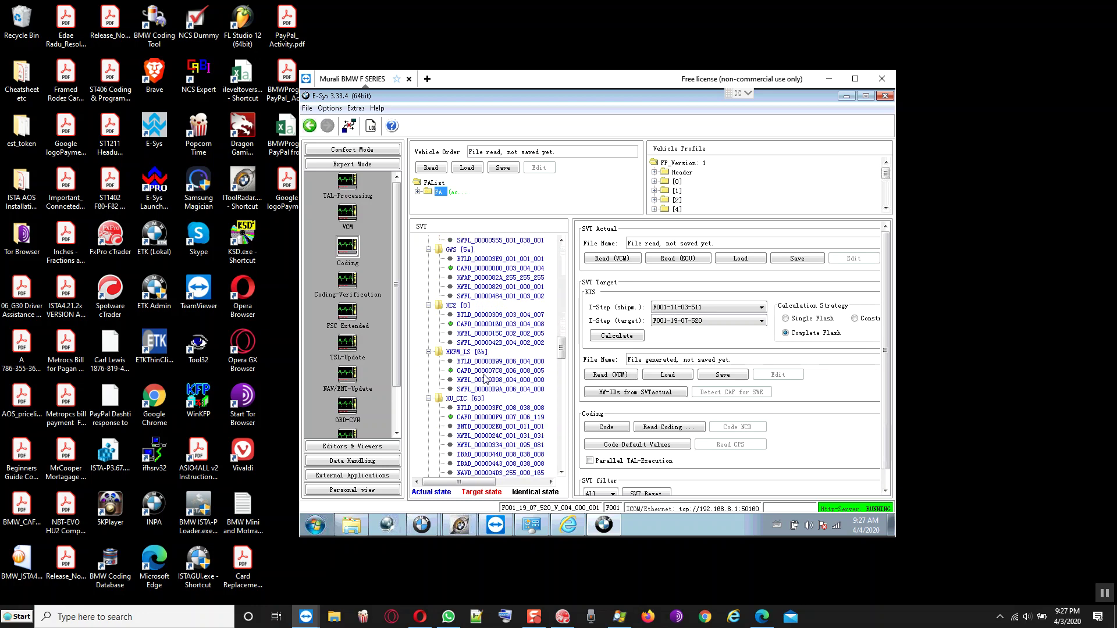
{"action": "scroll", "coordinate": [486, 378], "scroll_direction": "down", "scroll_amount": 8}
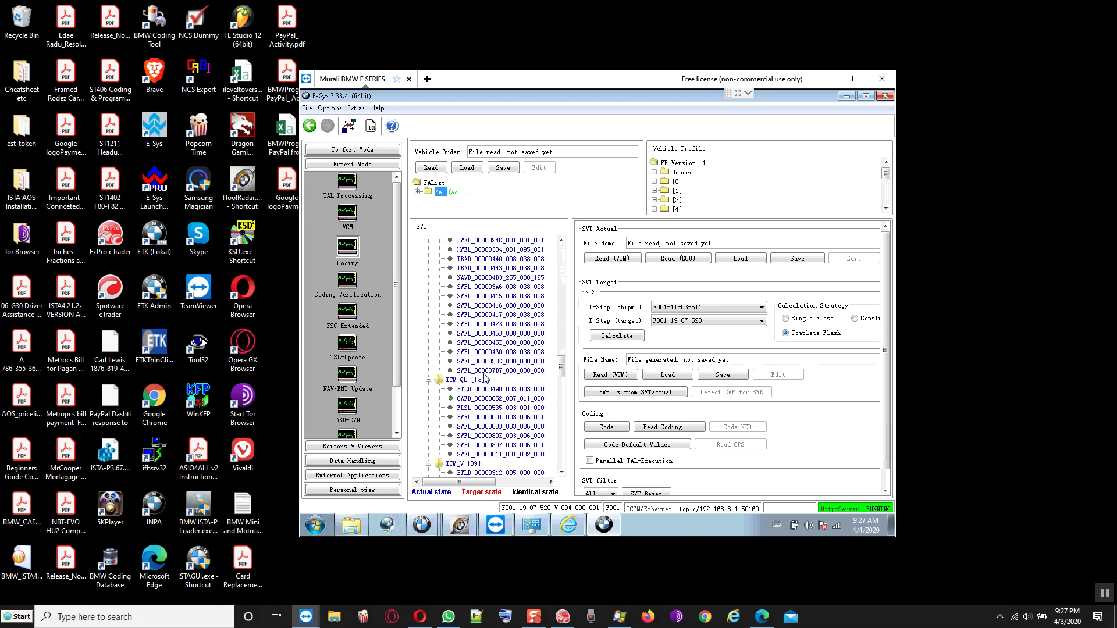
{"action": "scroll", "coordinate": [485, 379], "scroll_direction": "down", "scroll_amount": 3}
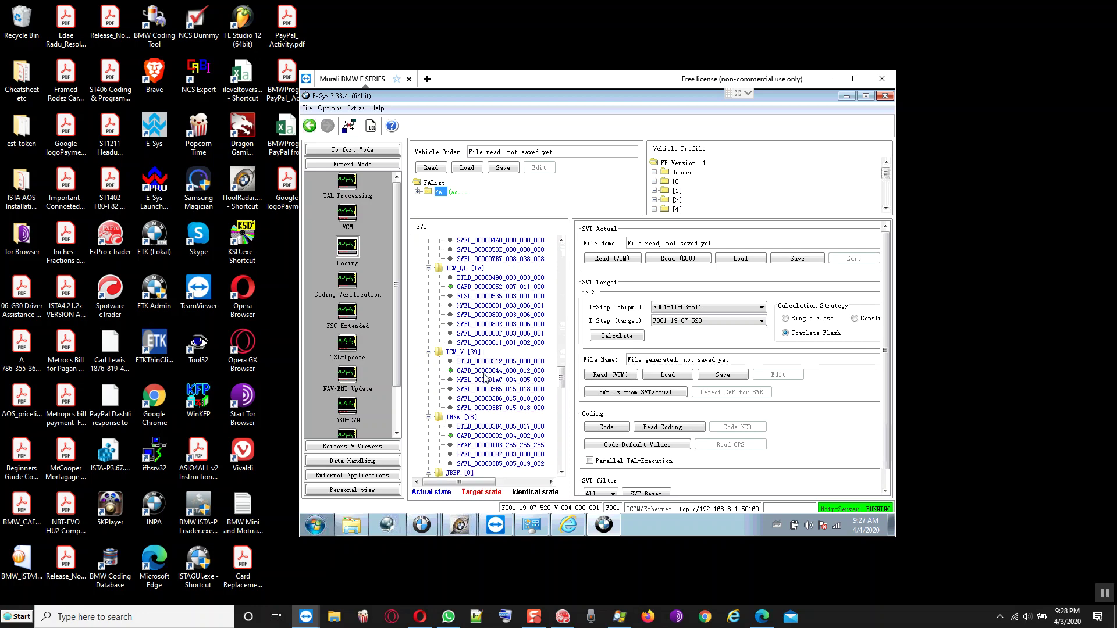
{"action": "scroll", "coordinate": [485, 378], "scroll_direction": "down", "scroll_amount": 6}
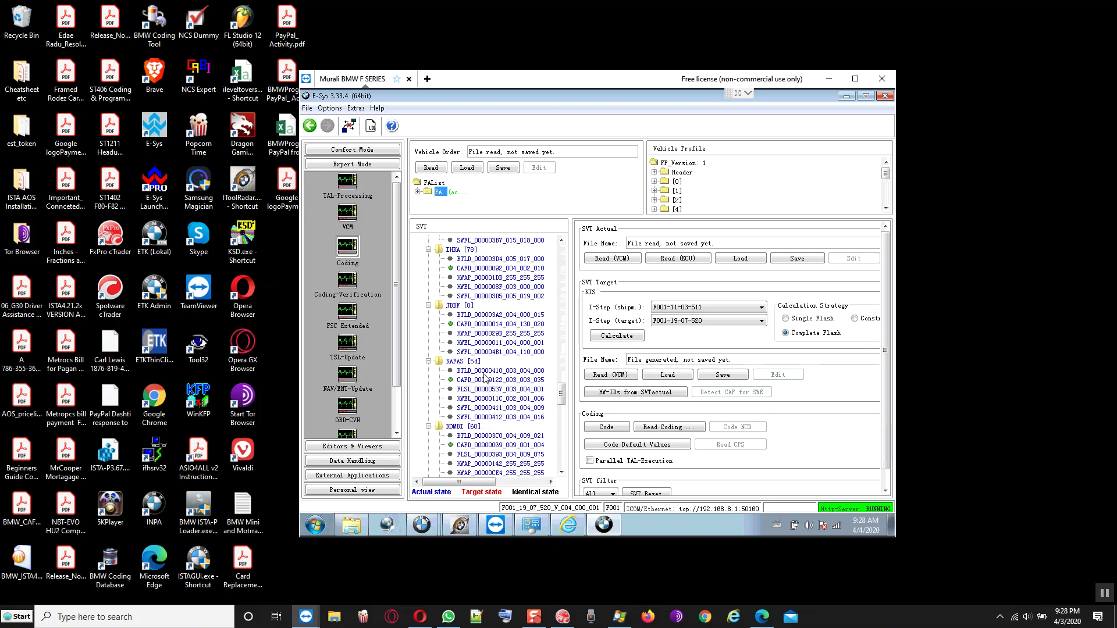
{"action": "scroll", "coordinate": [486, 379], "scroll_direction": "down", "scroll_amount": 3}
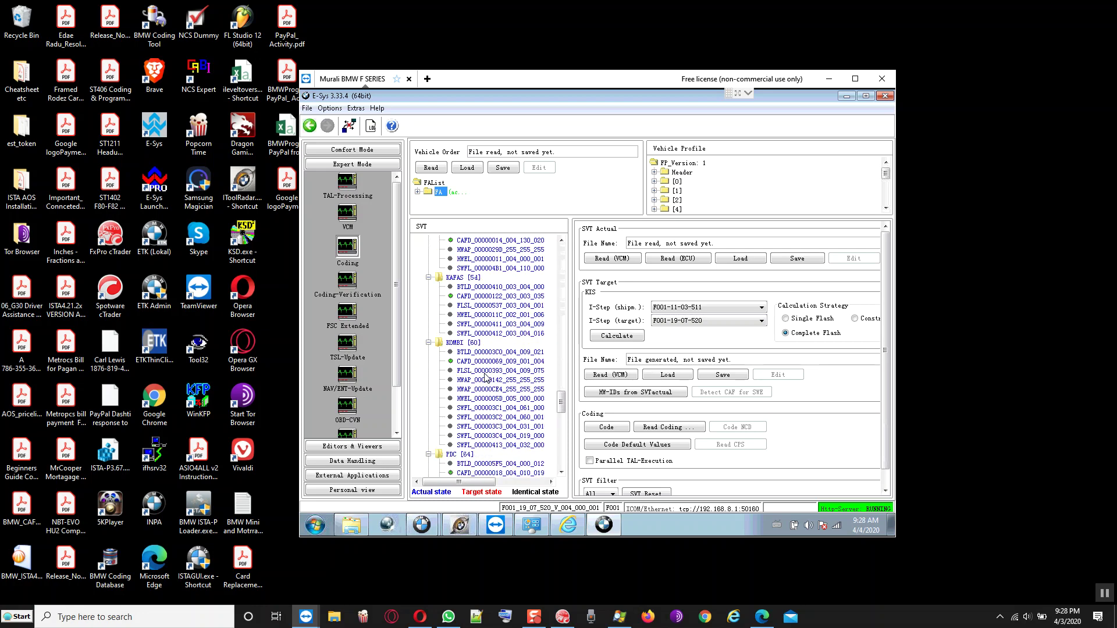
{"action": "scroll", "coordinate": [486, 378], "scroll_direction": "down", "scroll_amount": 6}
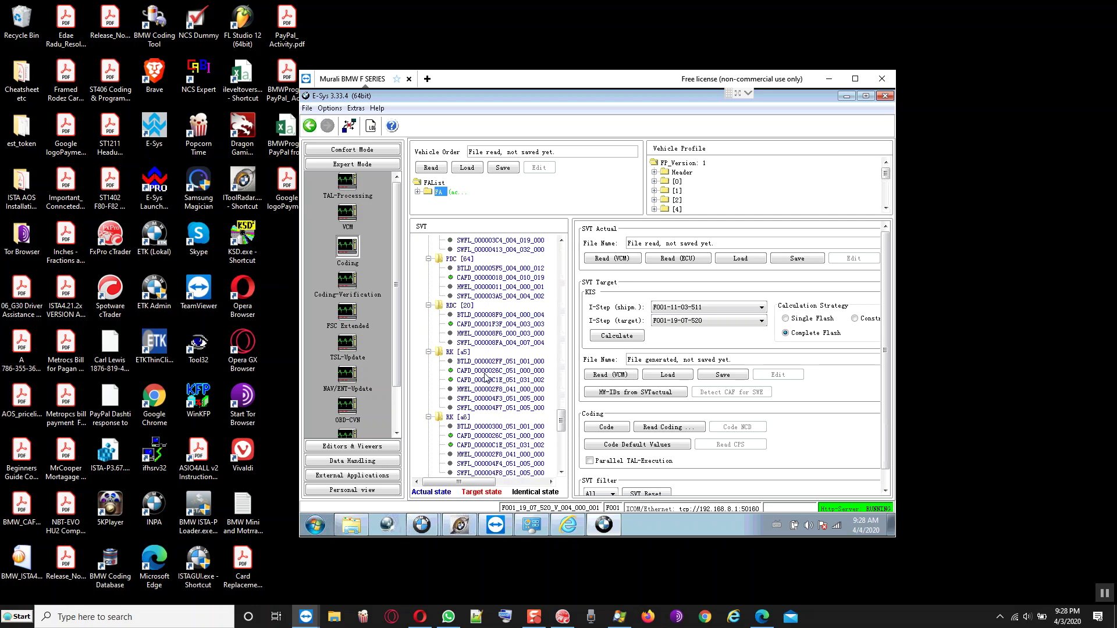
{"action": "scroll", "coordinate": [485, 379], "scroll_direction": "down", "scroll_amount": 6}
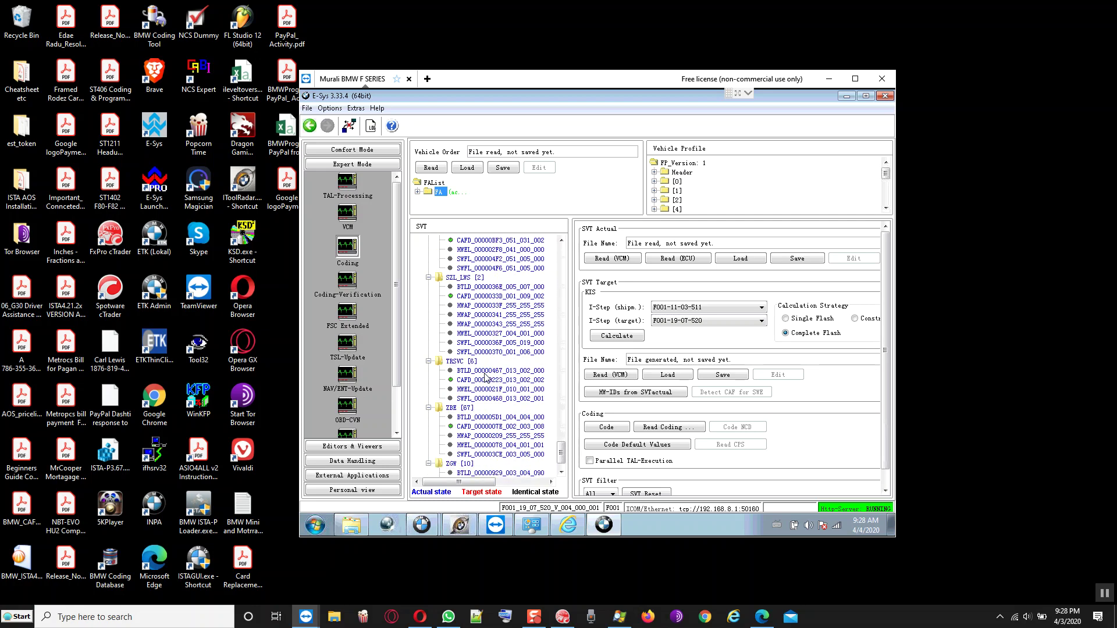
{"action": "scroll", "coordinate": [486, 379], "scroll_direction": "down", "scroll_amount": 1}
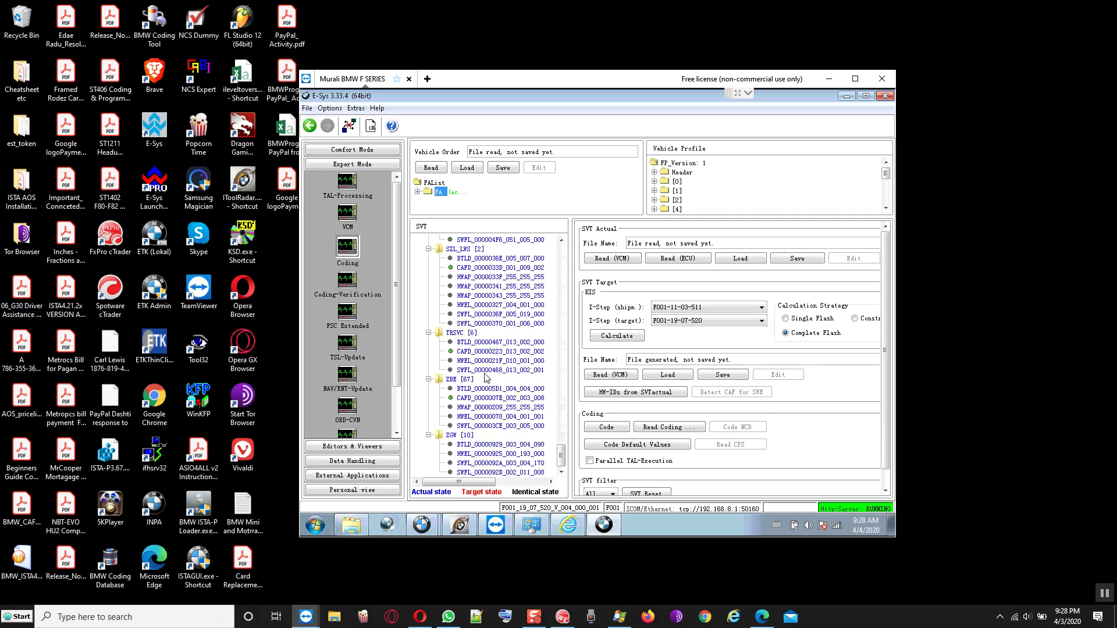
Recheck the FRM [72] node and its CAFD entry, and examine the ECUs listed above it up to ACSM [1].
{"action": "scroll", "coordinate": [505, 329], "scroll_direction": "up", "scroll_amount": 10}
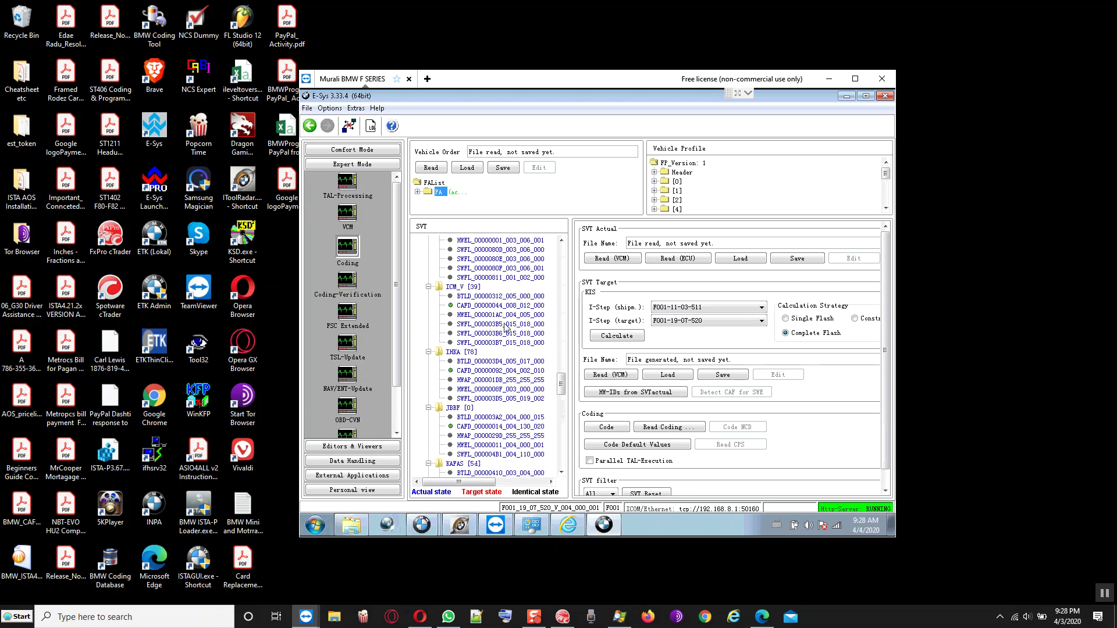
{"action": "scroll", "coordinate": [505, 329], "scroll_direction": "up", "scroll_amount": 10}
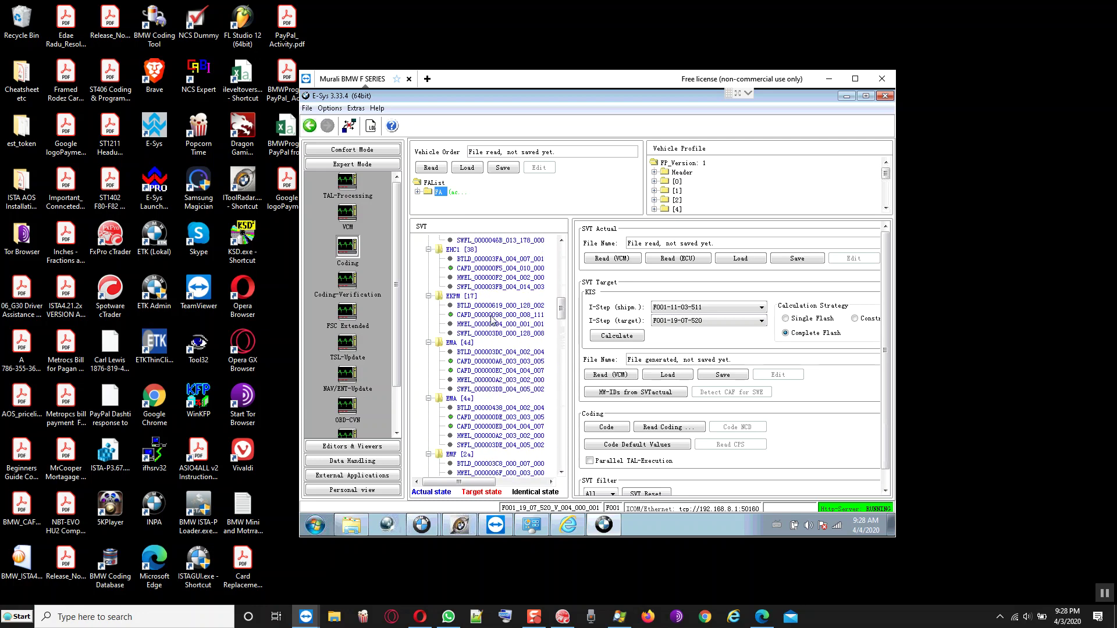
{"action": "scroll", "coordinate": [491, 319], "scroll_direction": "down", "scroll_amount": 2}
{"action": "scroll", "coordinate": [492, 318], "scroll_direction": "down", "scroll_amount": 2}
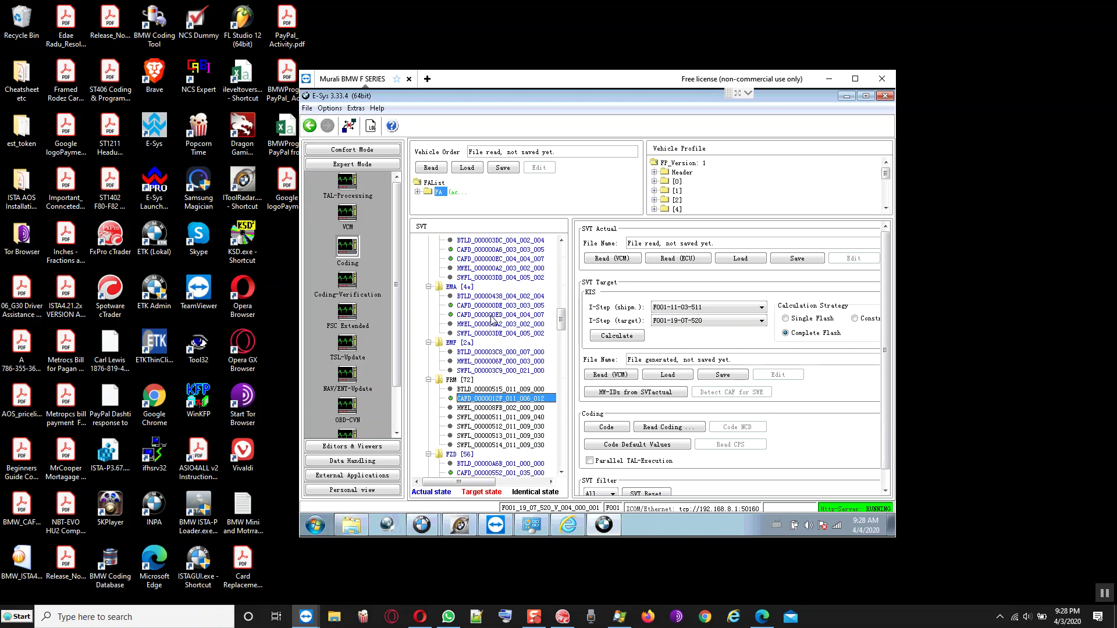
{"action": "left_click", "coordinate": [466, 381]}
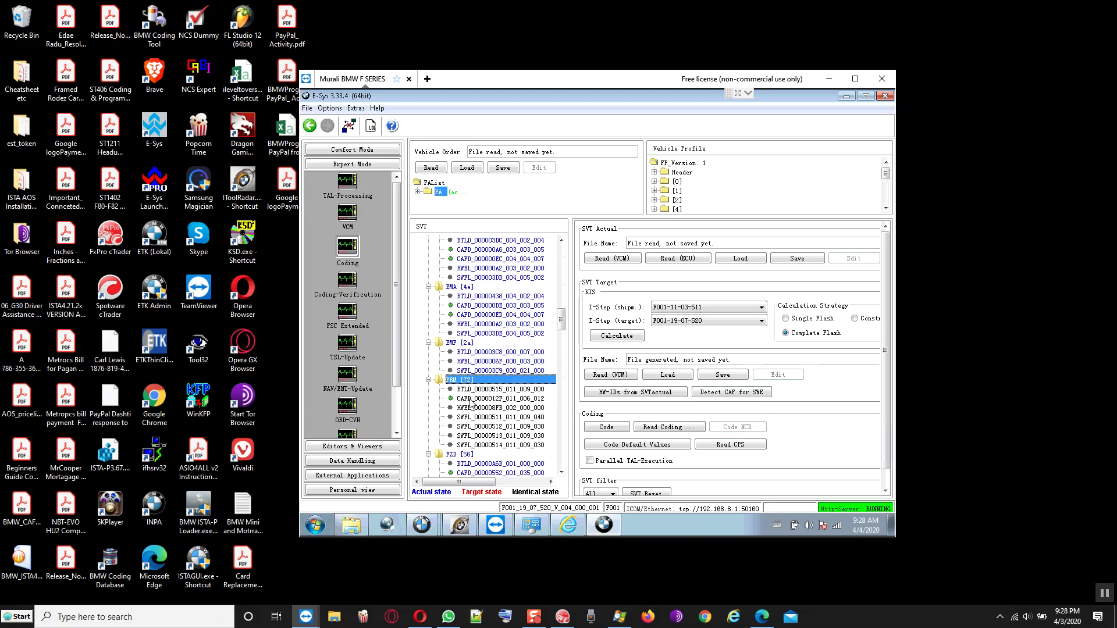
{"action": "left_click", "coordinate": [471, 400]}
{"action": "left_click", "coordinate": [468, 381]}
{"action": "scroll", "coordinate": [472, 333], "scroll_direction": "up", "scroll_amount": 2}
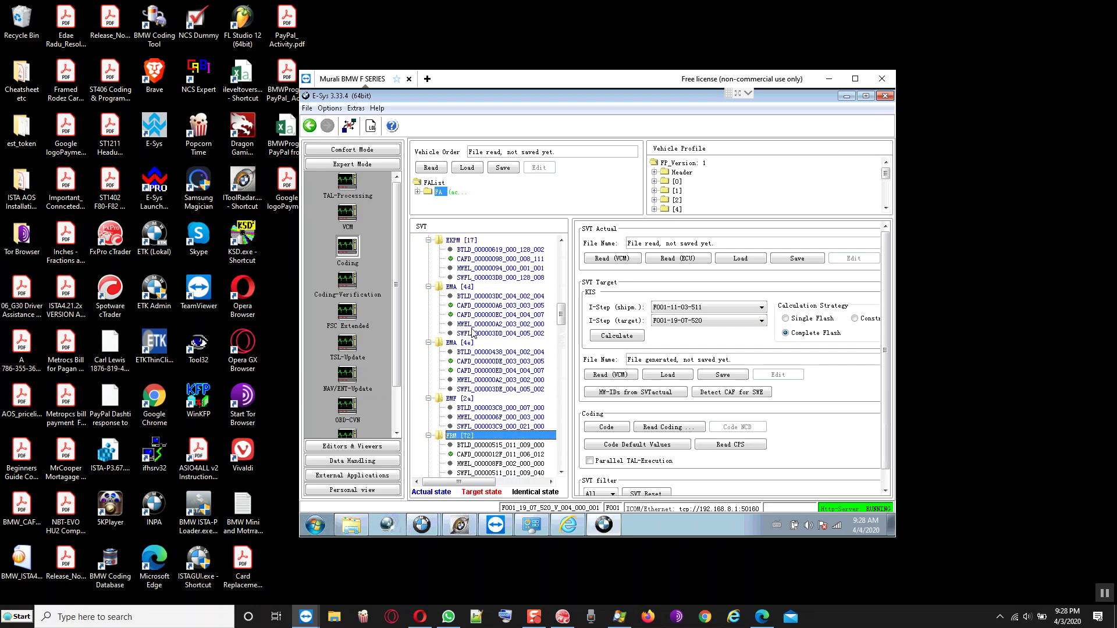
{"action": "scroll", "coordinate": [472, 333], "scroll_direction": "up", "scroll_amount": 2}
{"action": "scroll", "coordinate": [472, 332], "scroll_direction": "up", "scroll_amount": 3}
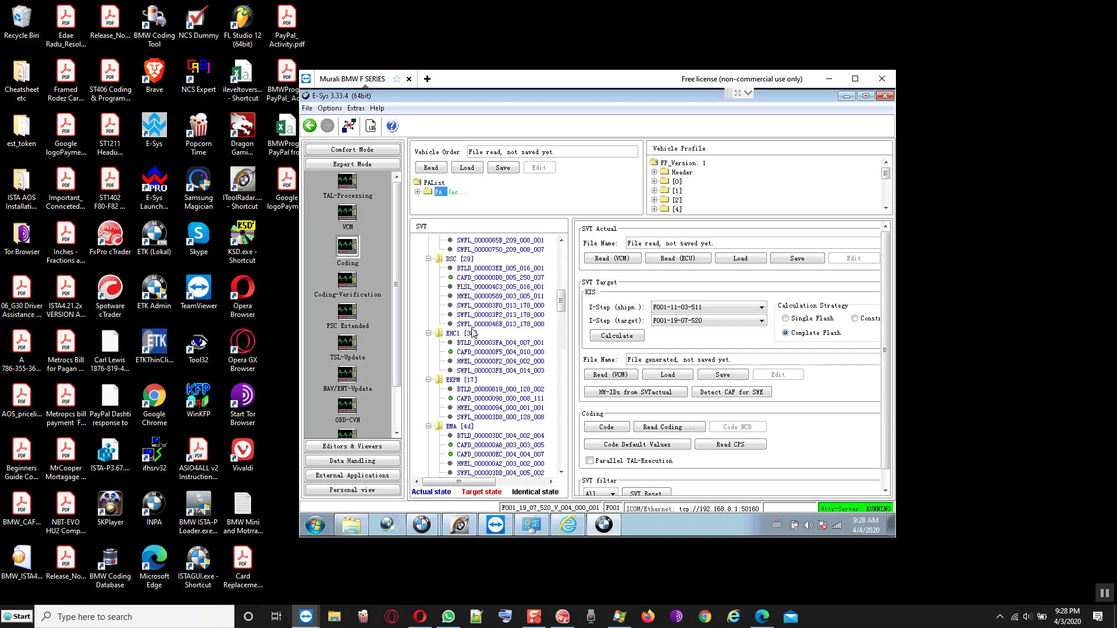
{"action": "scroll", "coordinate": [472, 332], "scroll_direction": "up", "scroll_amount": 7}
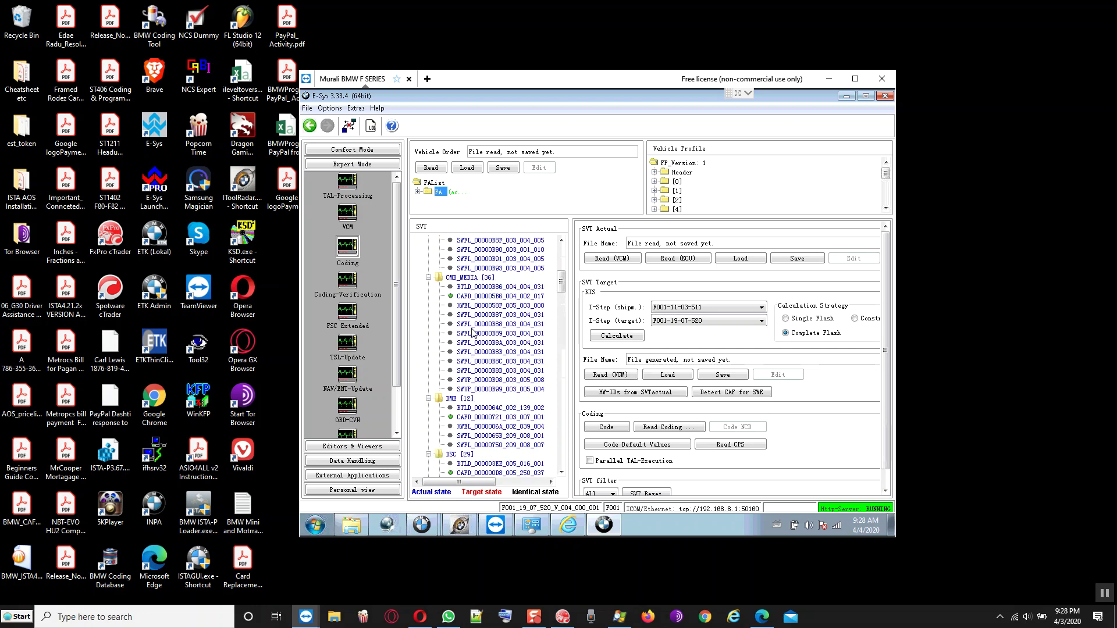
{"action": "scroll", "coordinate": [473, 333], "scroll_direction": "up", "scroll_amount": 3}
{"action": "scroll", "coordinate": [472, 332], "scroll_direction": "up", "scroll_amount": 7}
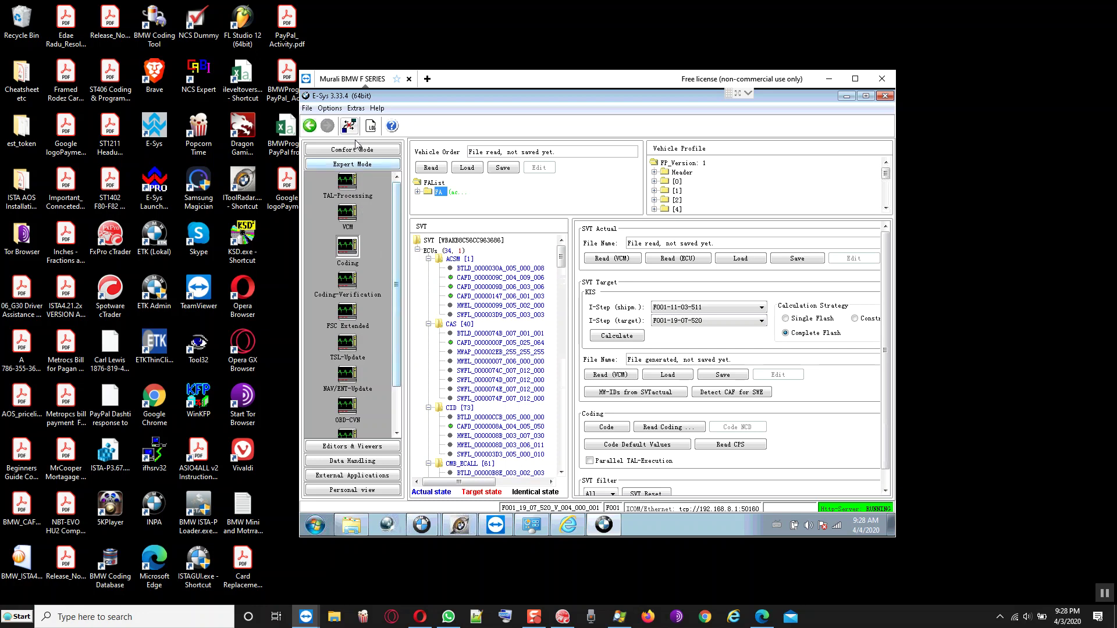
Open TAL-Calculating in Comfort Mode and select the FRM [72] ECU in its SVT tree.
{"action": "left_click", "coordinate": [350, 151]}
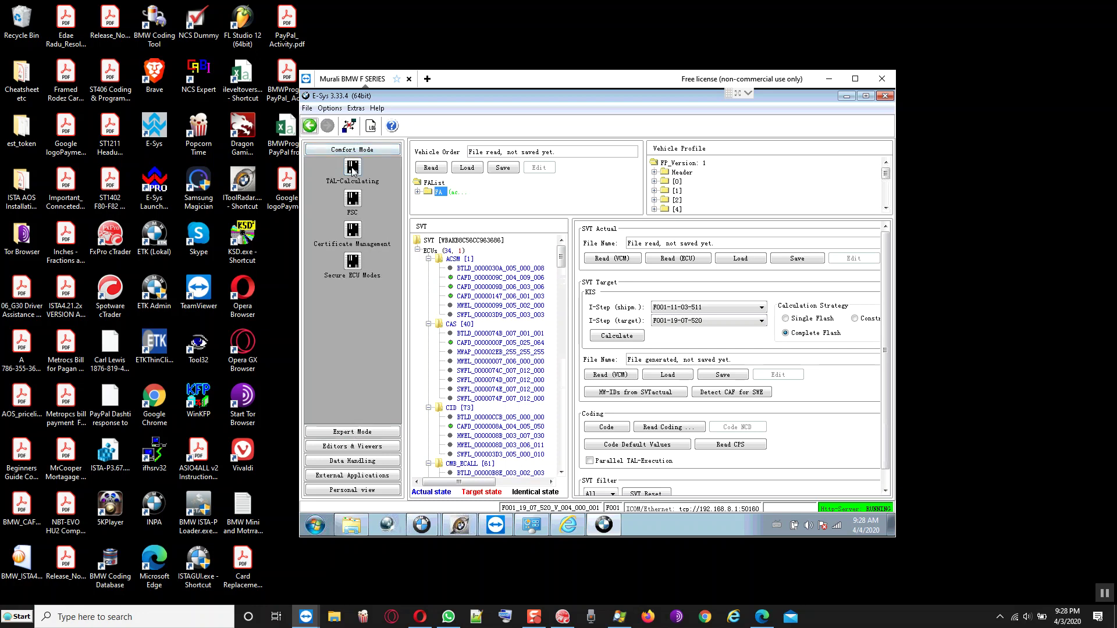
{"action": "left_click", "coordinate": [353, 168]}
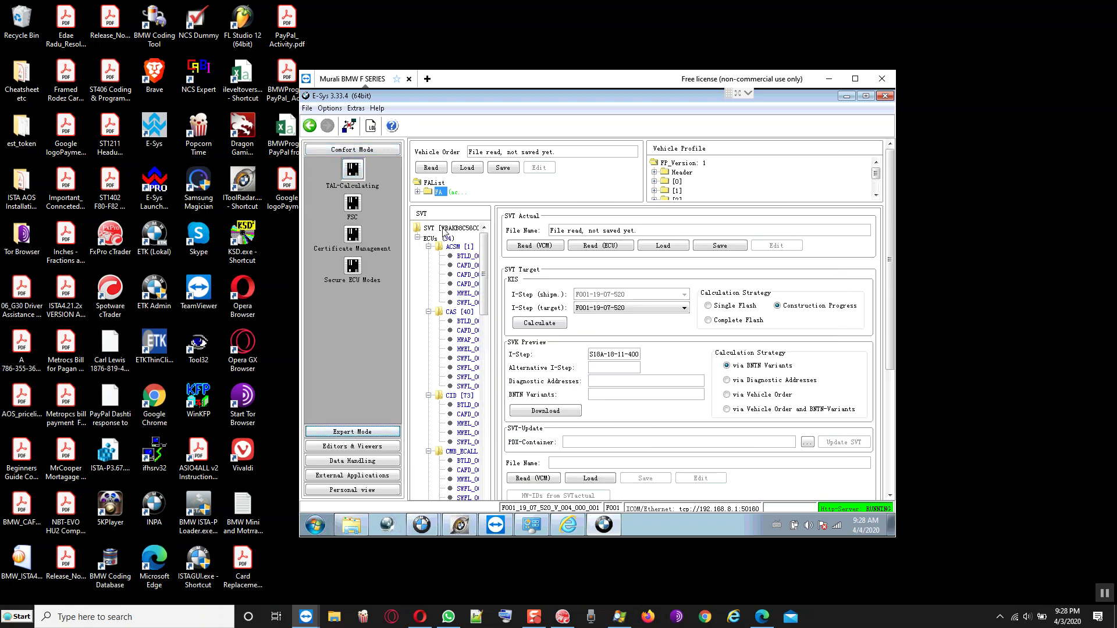
{"action": "left_click", "coordinate": [485, 332]}
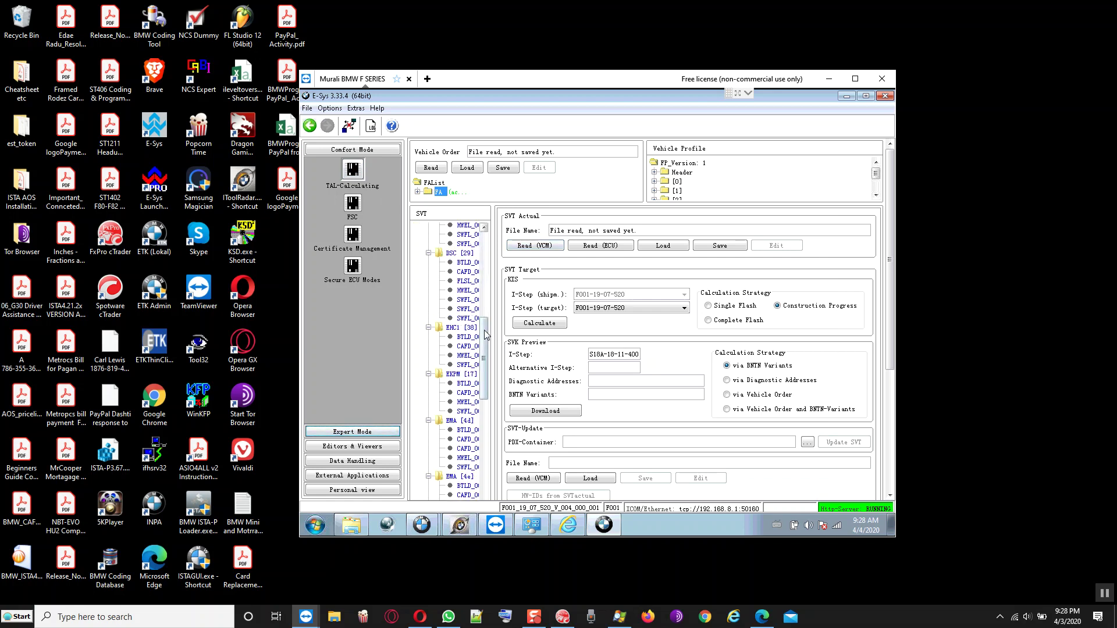
{"action": "scroll", "coordinate": [475, 342], "scroll_direction": "down", "scroll_amount": 7}
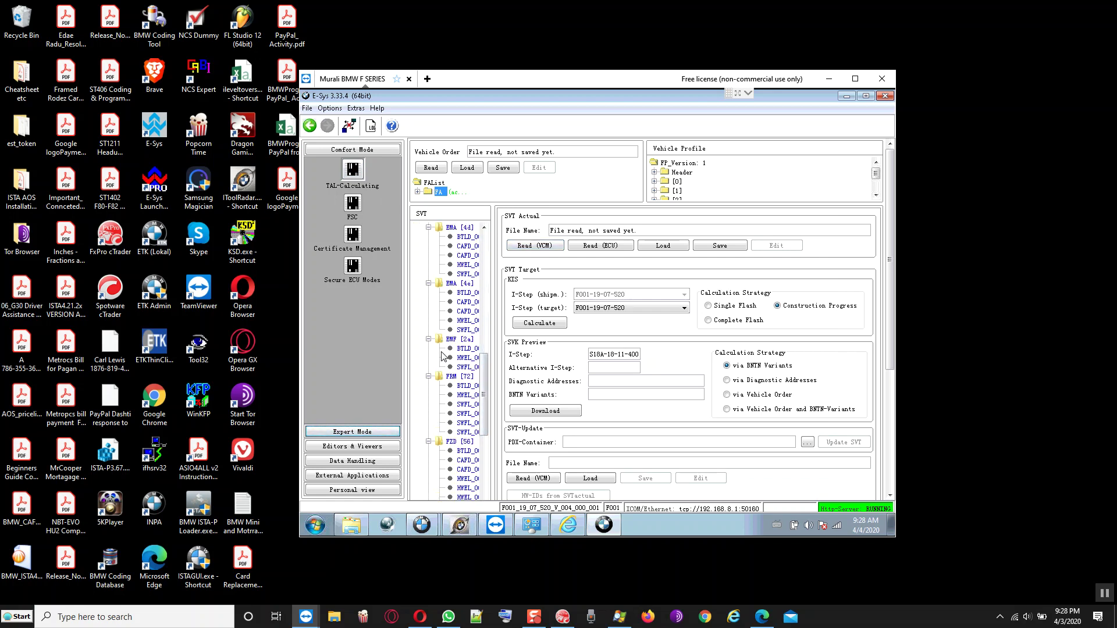
{"action": "left_click", "coordinate": [454, 376]}
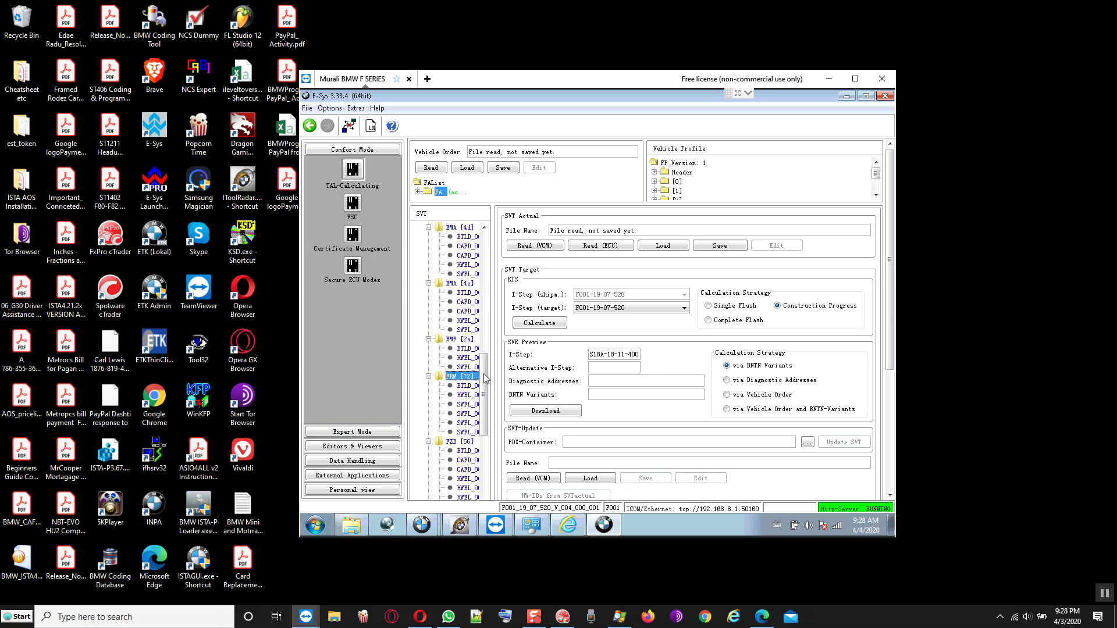
Read the actual SVT from the VCM again and check the FRM [72] node for its CAFD entry.
{"action": "left_click", "coordinate": [528, 246]}
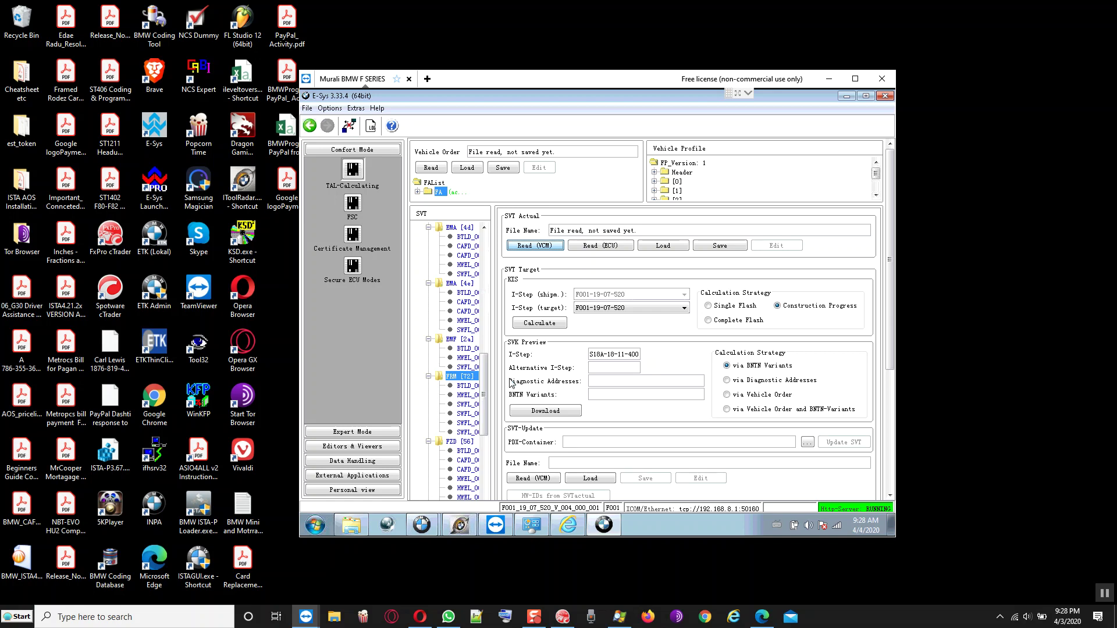
{"action": "left_click", "coordinate": [468, 395]}
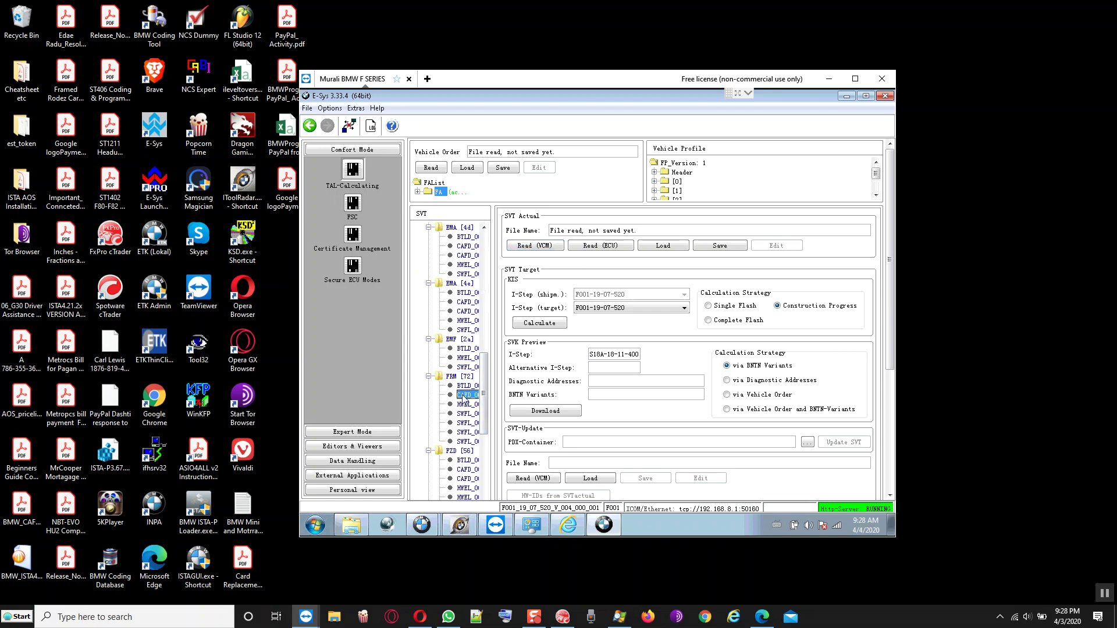
{"action": "left_click", "coordinate": [458, 377]}
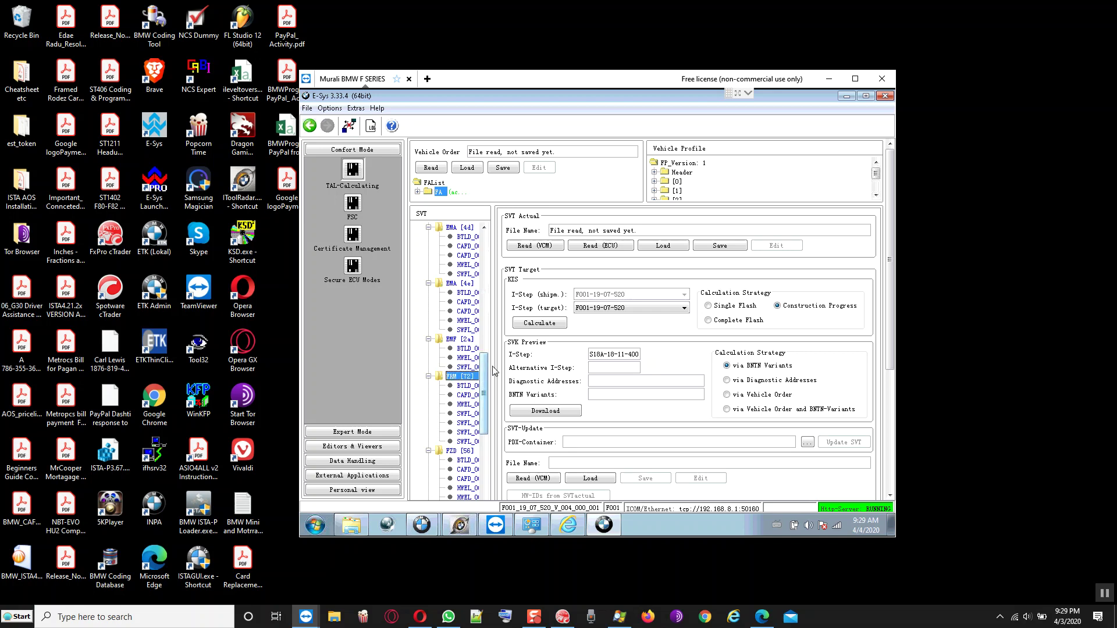
{"action": "scroll", "coordinate": [477, 333], "scroll_direction": "up", "scroll_amount": 9}
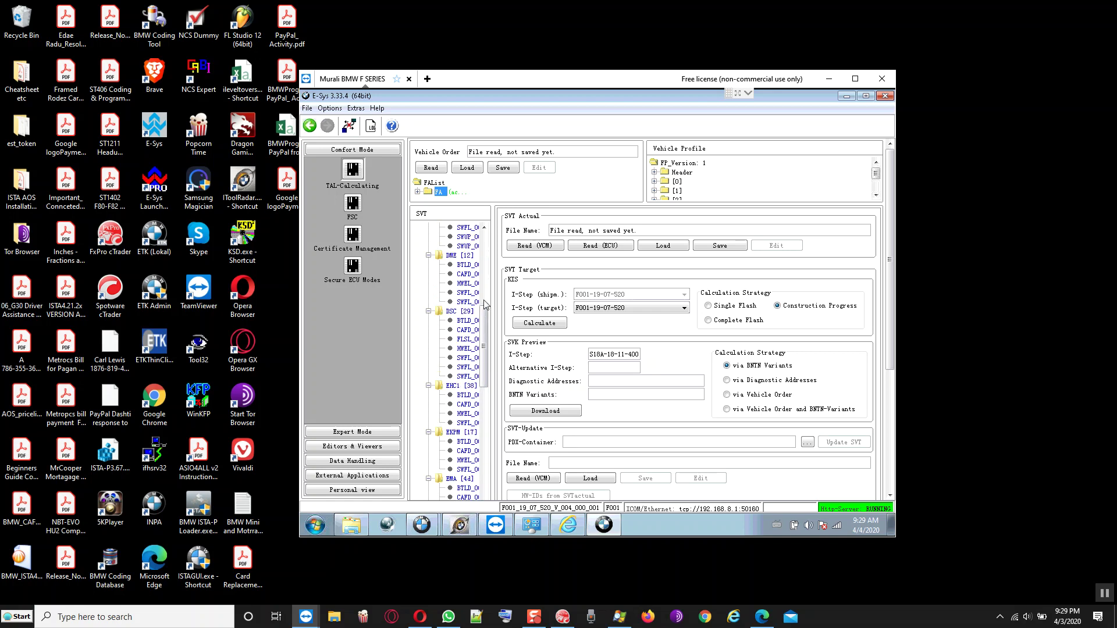
{"action": "left_click", "coordinate": [706, 319]}
{"action": "left_click", "coordinate": [684, 294]}
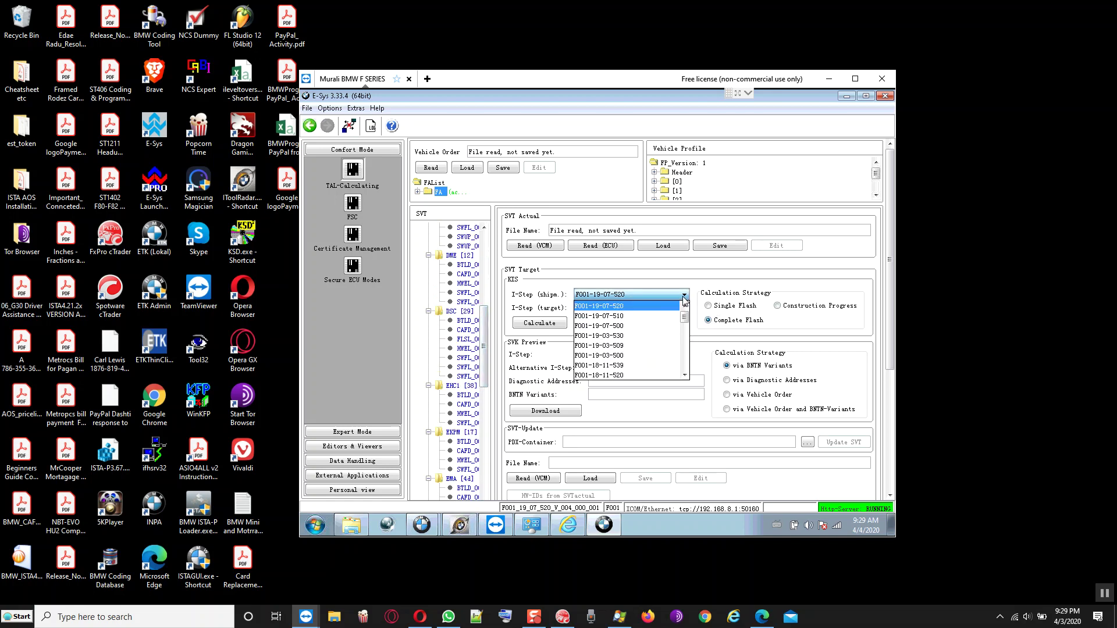
{"action": "left_click_drag", "start_coordinate": [684, 309], "coordinate": [687, 352]}
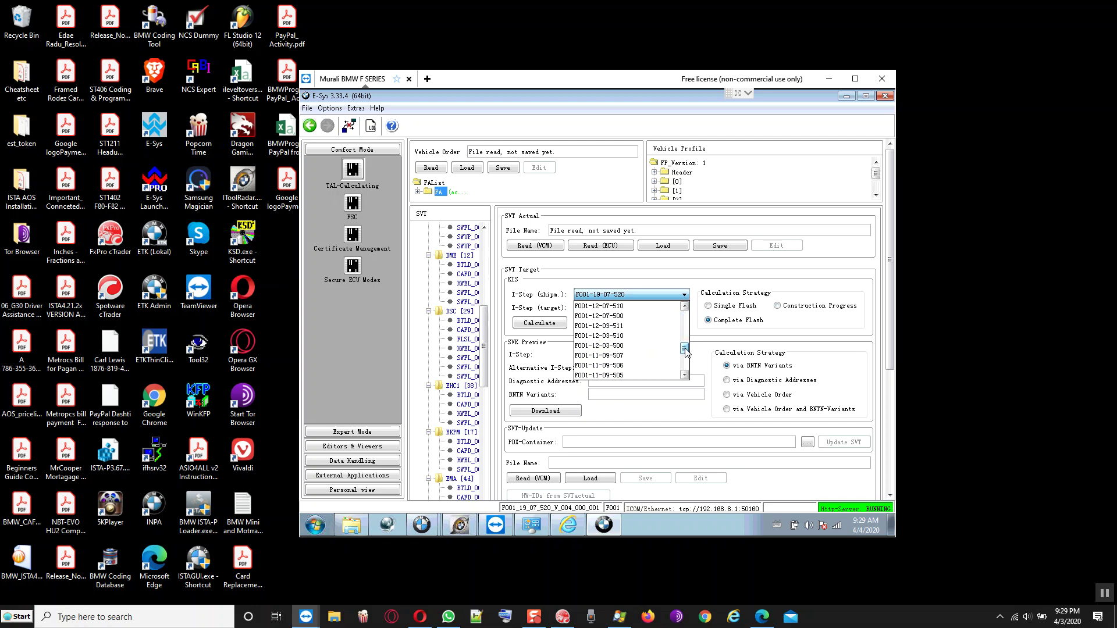
{"action": "scroll", "coordinate": [632, 353], "scroll_direction": "down", "scroll_amount": 1}
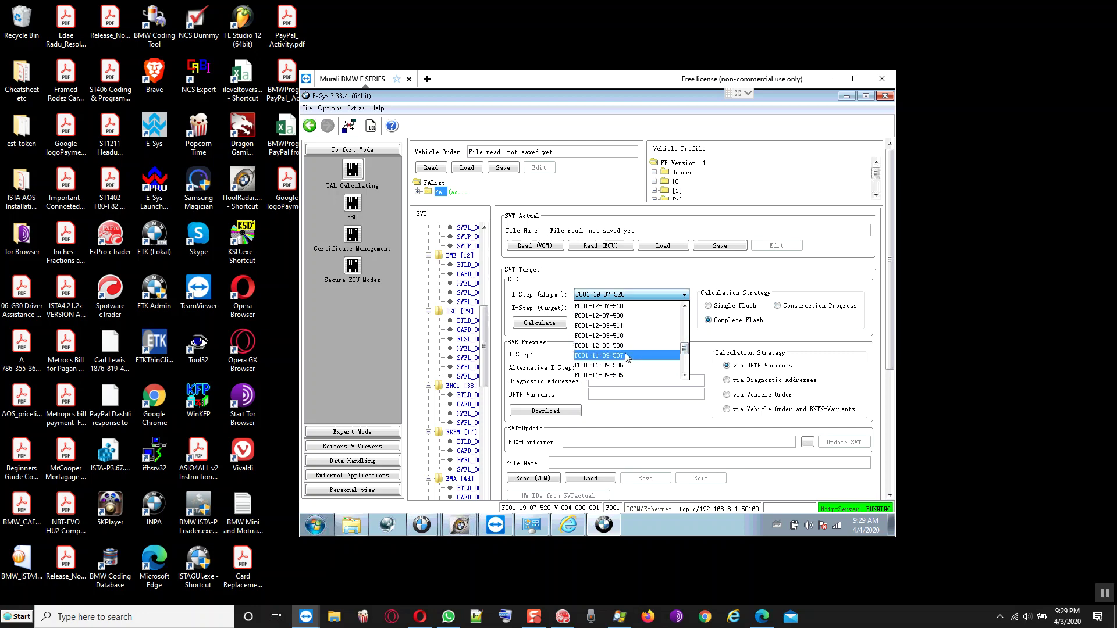
{"action": "scroll", "coordinate": [626, 355], "scroll_direction": "down", "scroll_amount": 4}
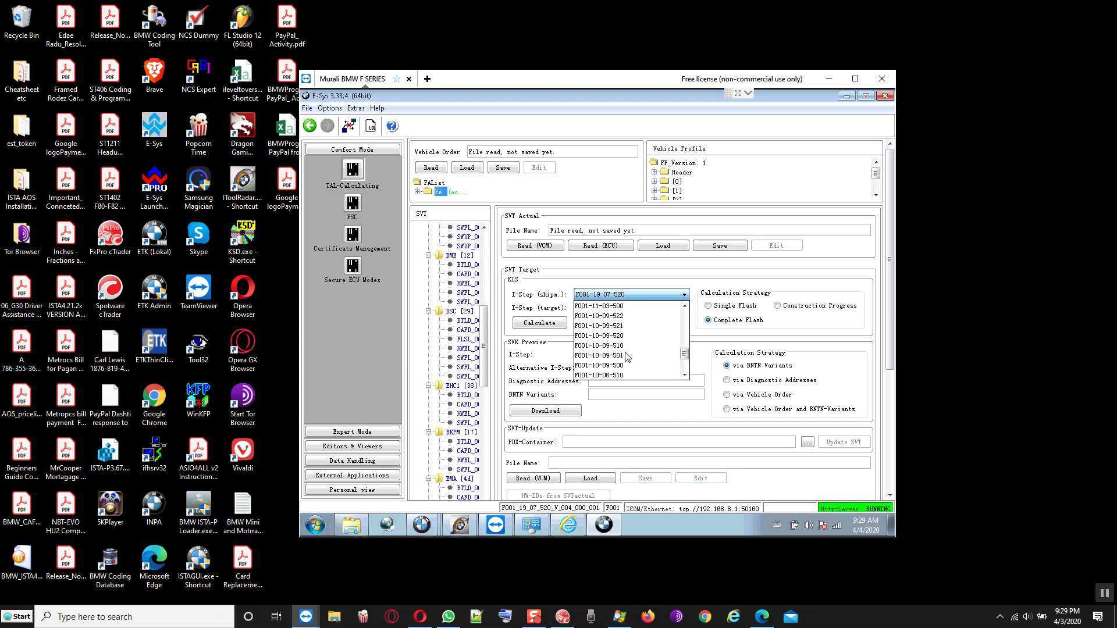
{"action": "scroll", "coordinate": [627, 356], "scroll_direction": "down", "scroll_amount": 1}
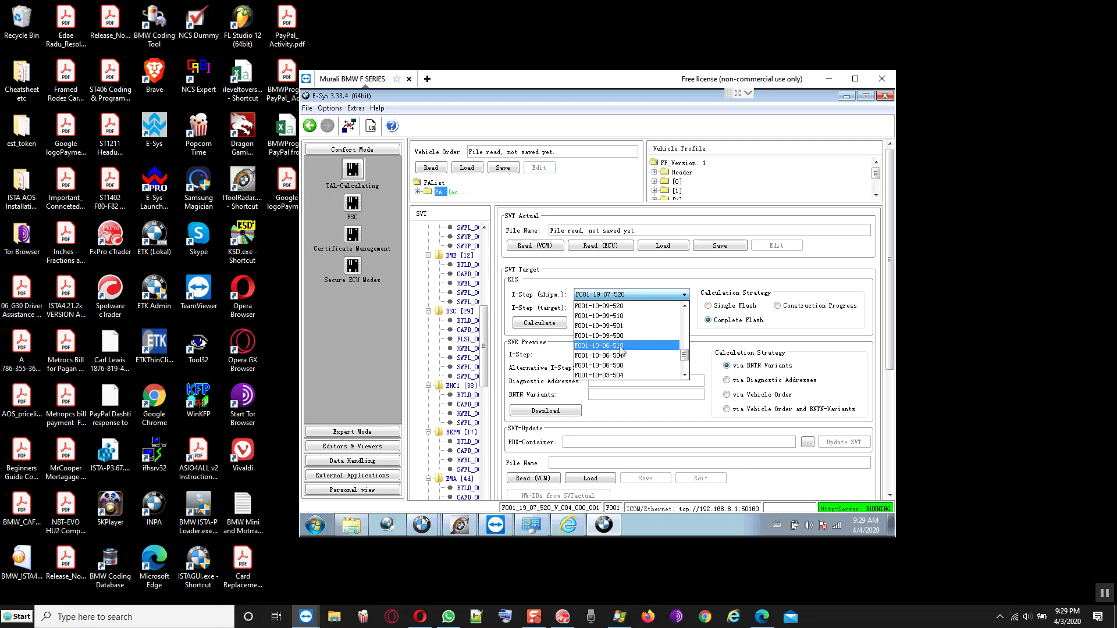
{"action": "scroll", "coordinate": [622, 349], "scroll_direction": "down", "scroll_amount": 3}
{"action": "scroll", "coordinate": [621, 349], "scroll_direction": "up", "scroll_amount": 3}
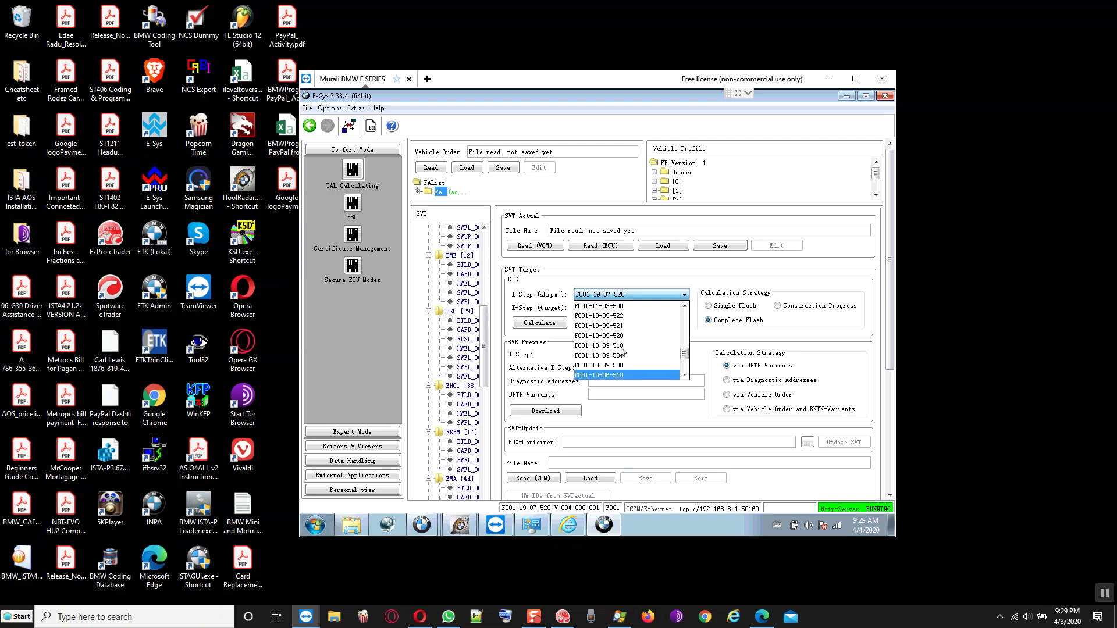
{"action": "scroll", "coordinate": [617, 349], "scroll_direction": "up", "scroll_amount": 1}
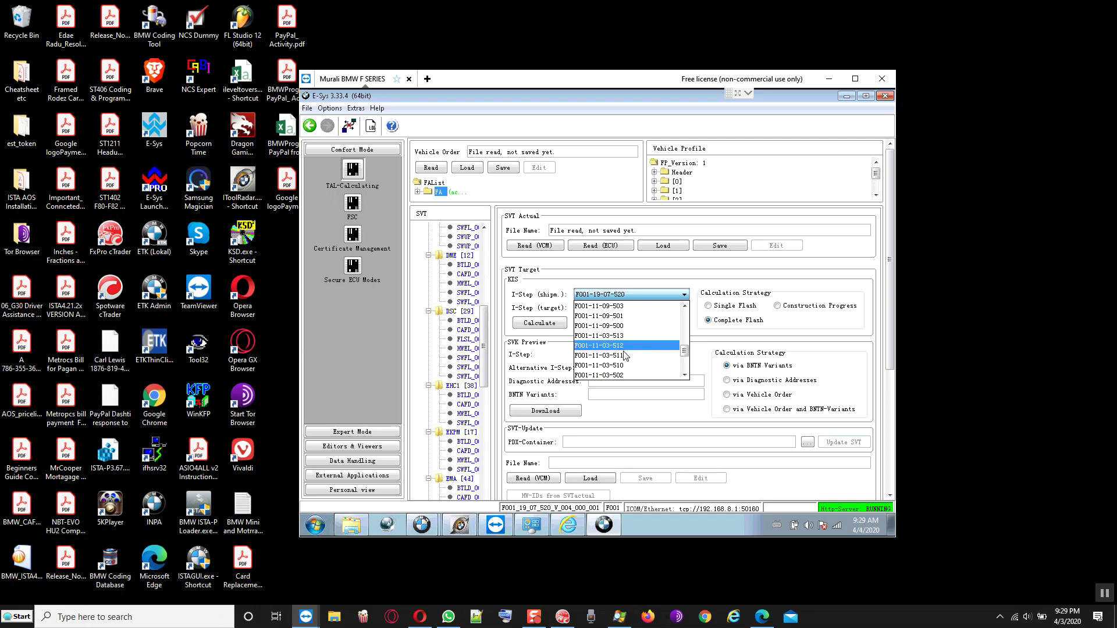
{"action": "left_click", "coordinate": [617, 356]}
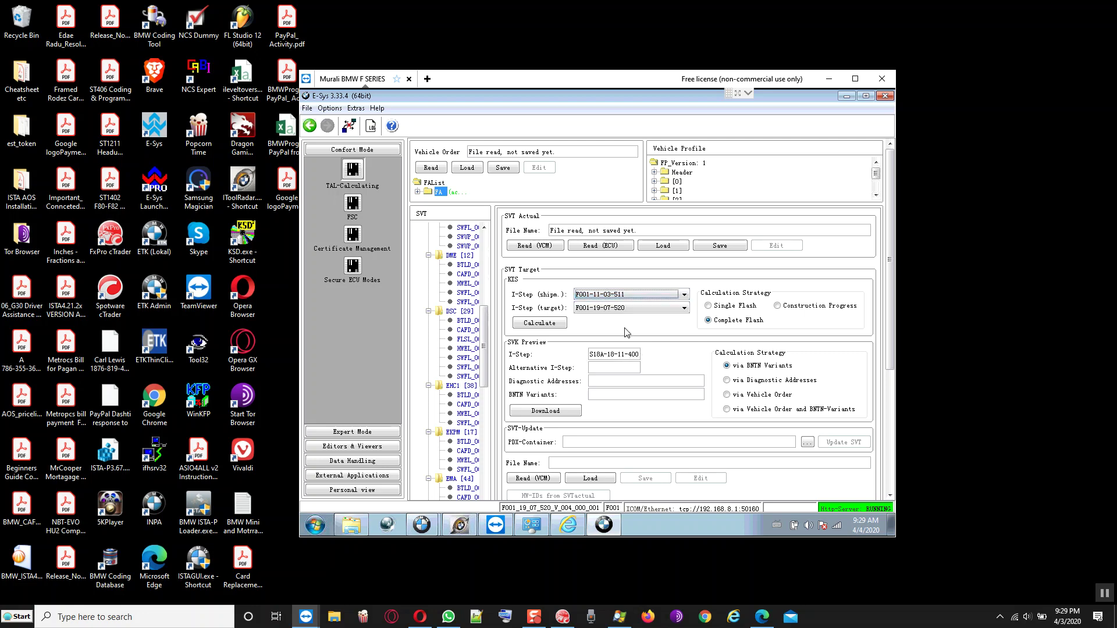
Check the shipment I-Step in the Expert Mode VCM module, and calculate the SVT target in TAL-Calculating.
{"action": "left_click", "coordinate": [354, 431]}
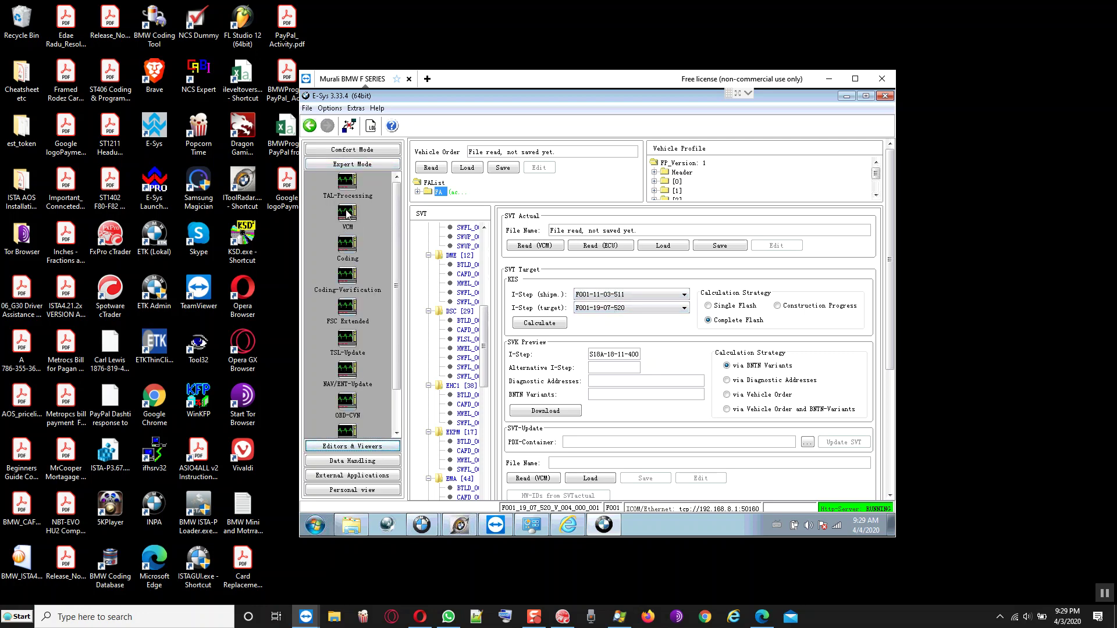
{"action": "left_click", "coordinate": [347, 214]}
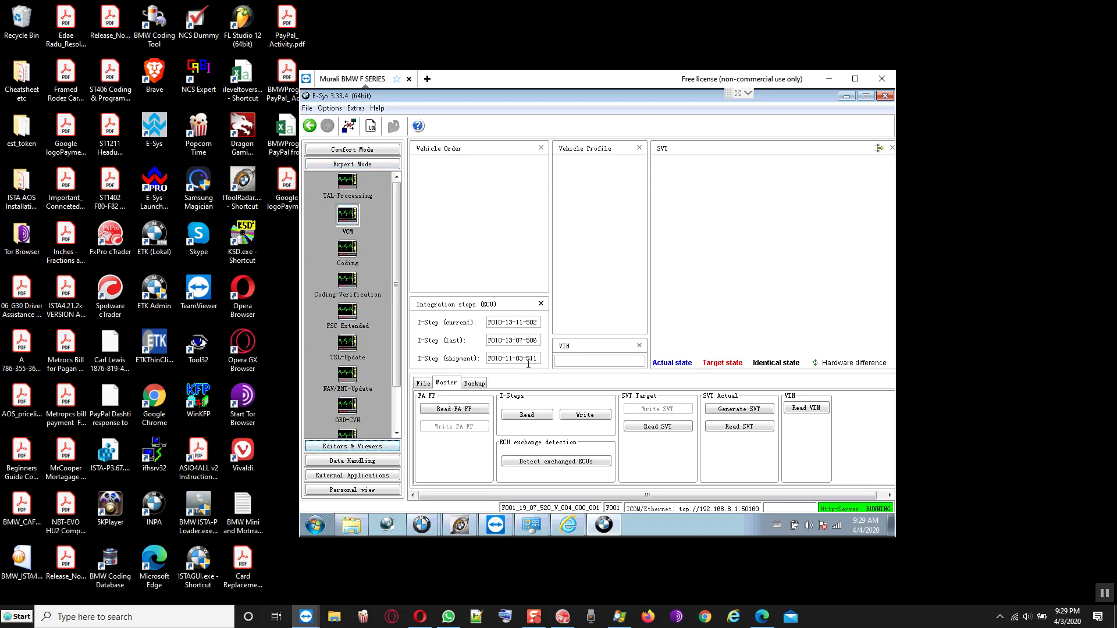
{"action": "left_click", "coordinate": [351, 150]}
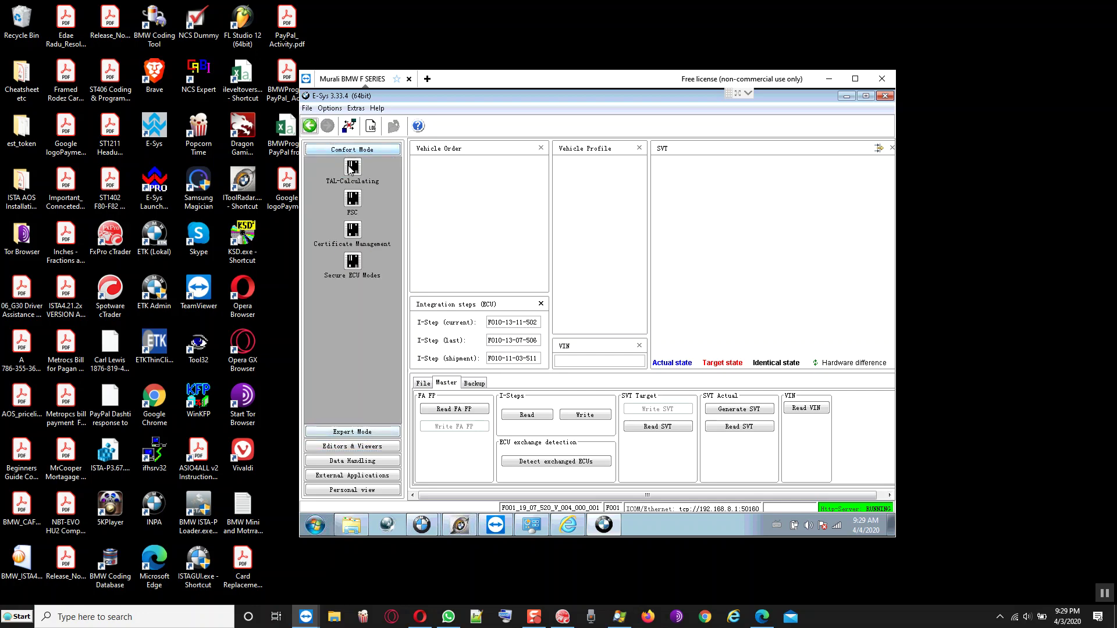
{"action": "left_click", "coordinate": [352, 168]}
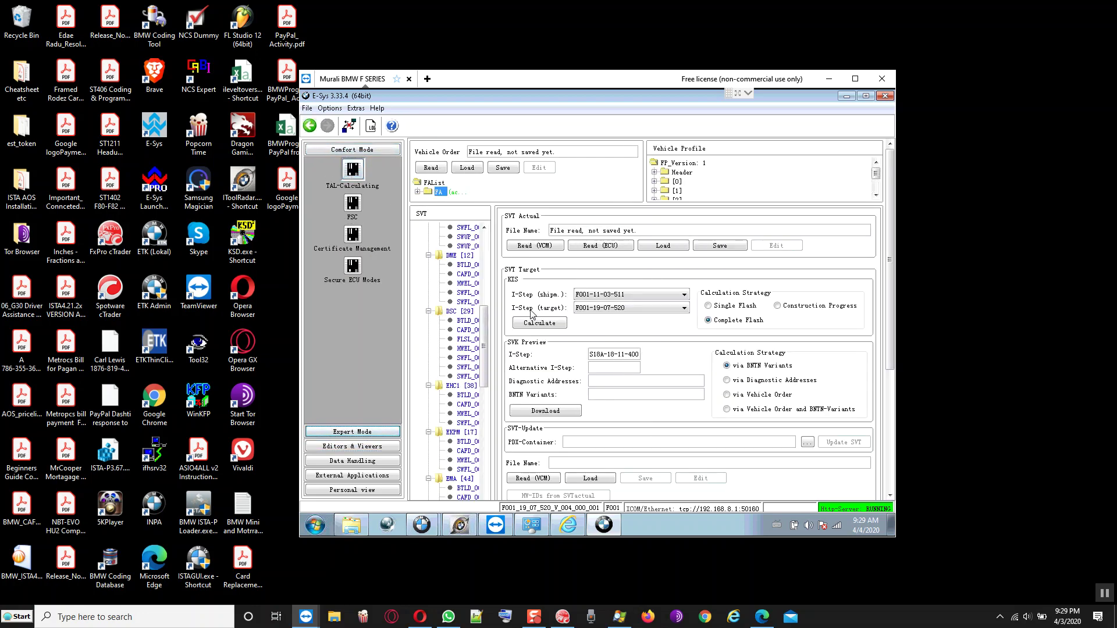
{"action": "left_click", "coordinate": [530, 324]}
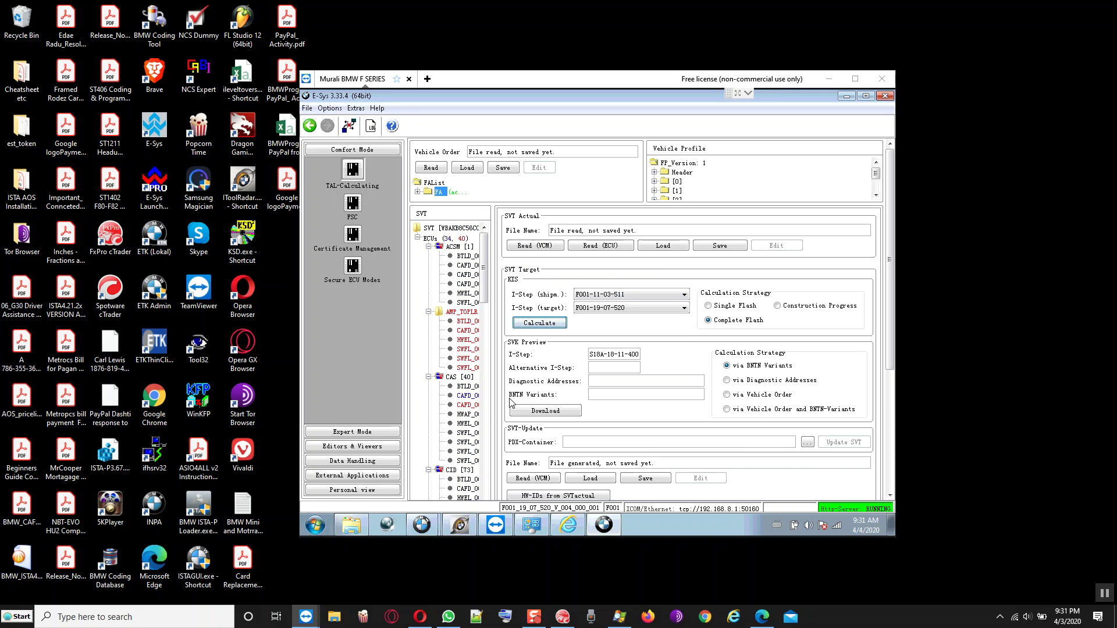
Compare actual and target entries in the calculated SVT from CAS [40] through FKA [79] to FRM [72].
{"action": "left_click", "coordinate": [451, 379]}
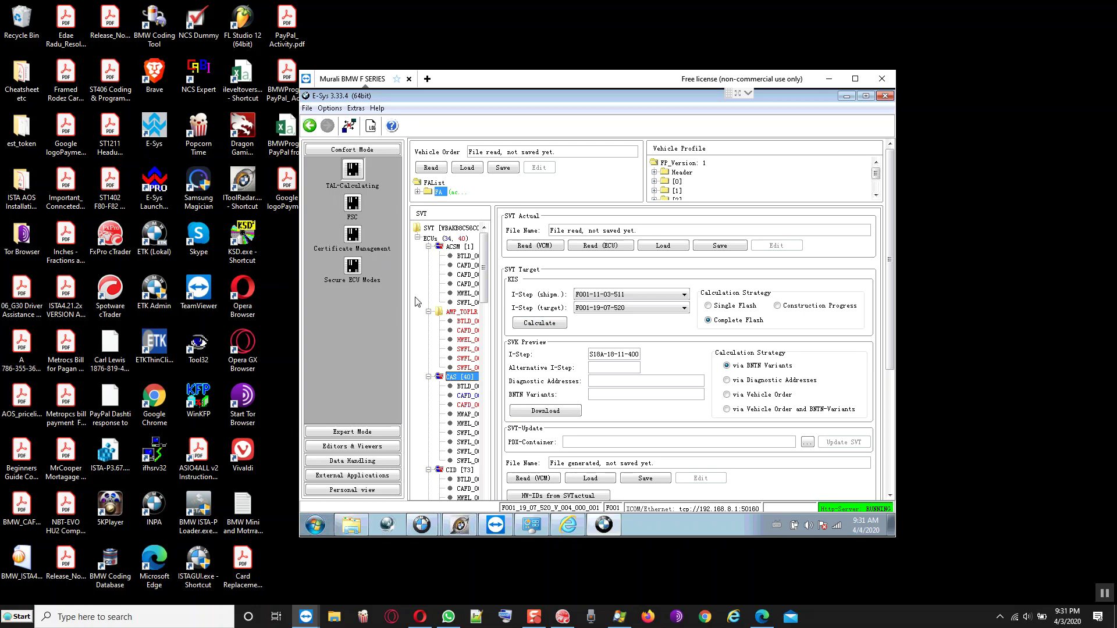
{"action": "scroll", "coordinate": [452, 416], "scroll_direction": "down", "scroll_amount": 5}
{"action": "scroll", "coordinate": [452, 414], "scroll_direction": "down", "scroll_amount": 10}
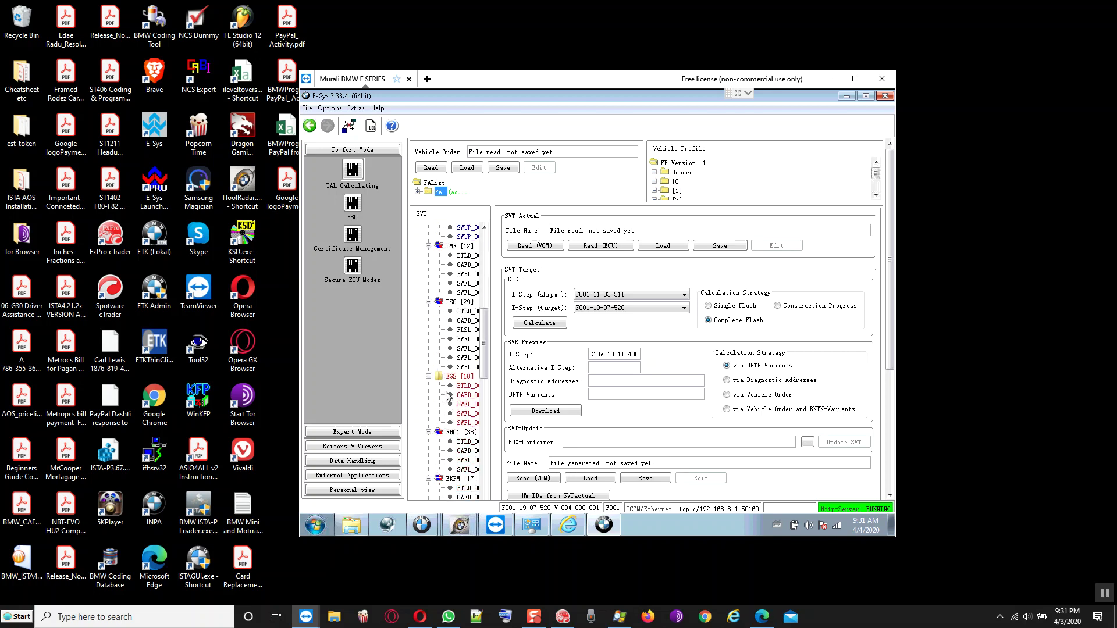
{"action": "scroll", "coordinate": [447, 408], "scroll_direction": "down", "scroll_amount": 8}
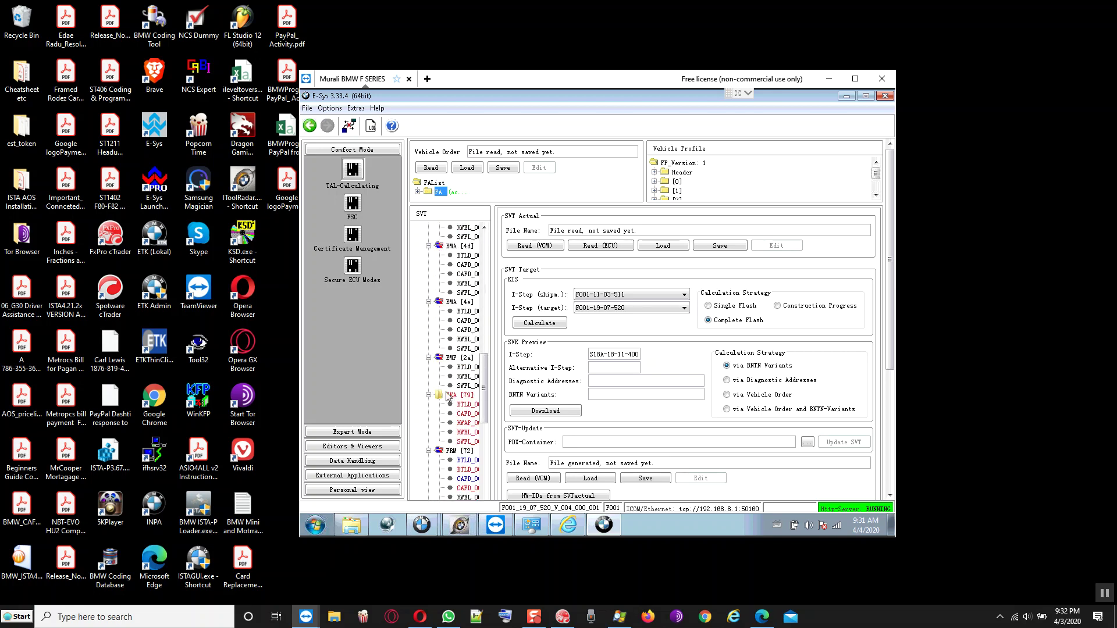
{"action": "left_click", "coordinate": [451, 395]}
{"action": "scroll", "coordinate": [442, 387], "scroll_direction": "down", "scroll_amount": 3}
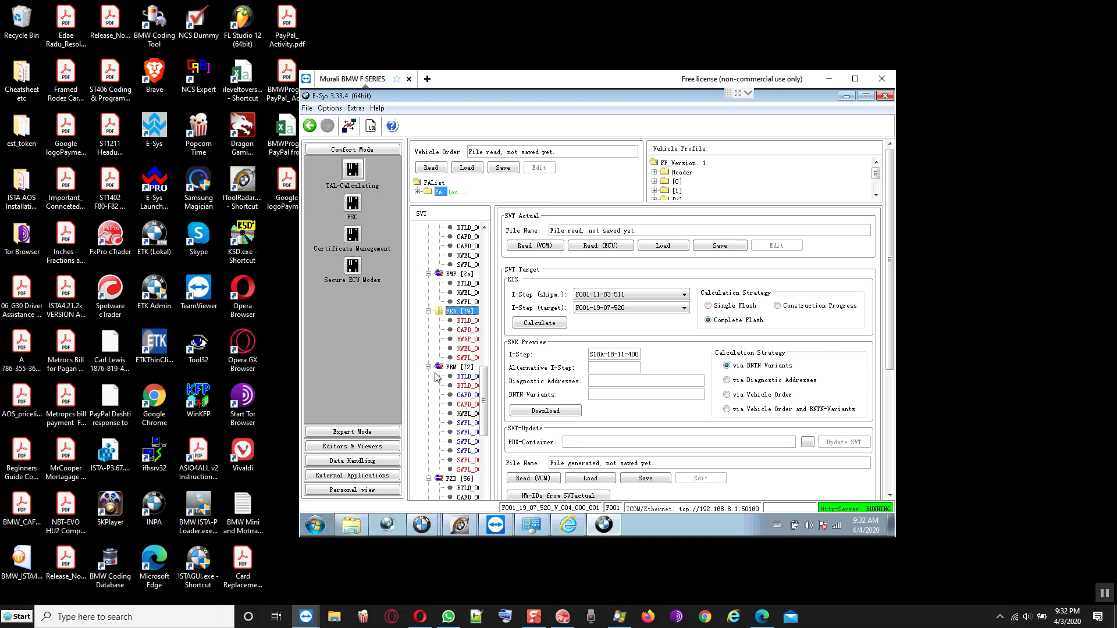
{"action": "scroll", "coordinate": [437, 377], "scroll_direction": "down", "scroll_amount": 5}
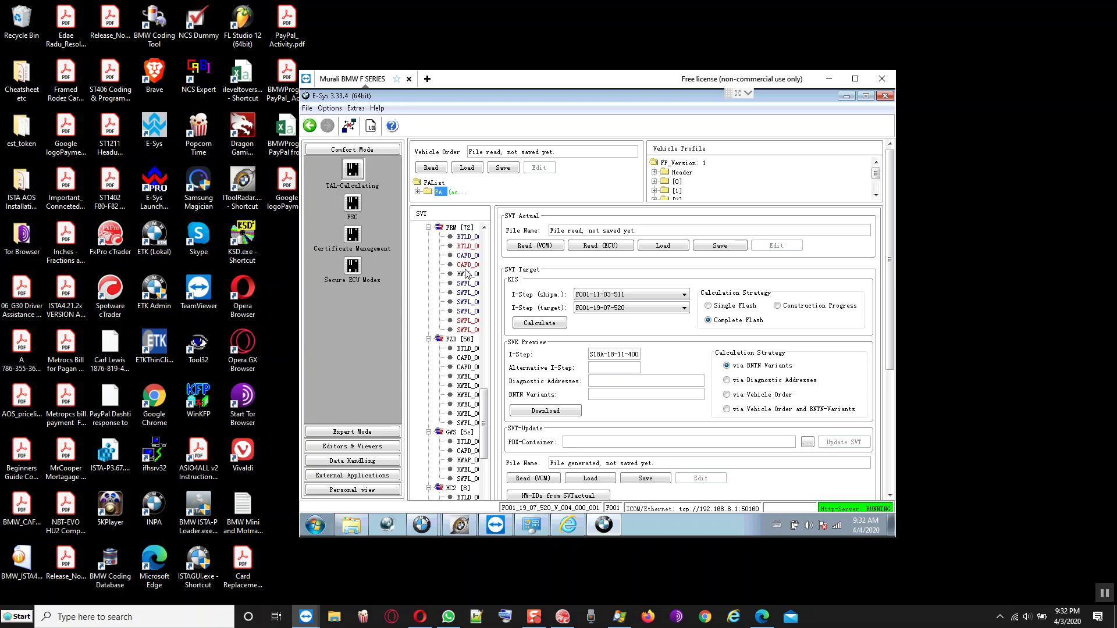
{"action": "left_click", "coordinate": [464, 320]}
Examine the calculated SVT entries of the ECUs from FZD [56] down to ZGW [10], and go back to FRM [72].
{"action": "scroll", "coordinate": [442, 353], "scroll_direction": "down", "scroll_amount": 4}
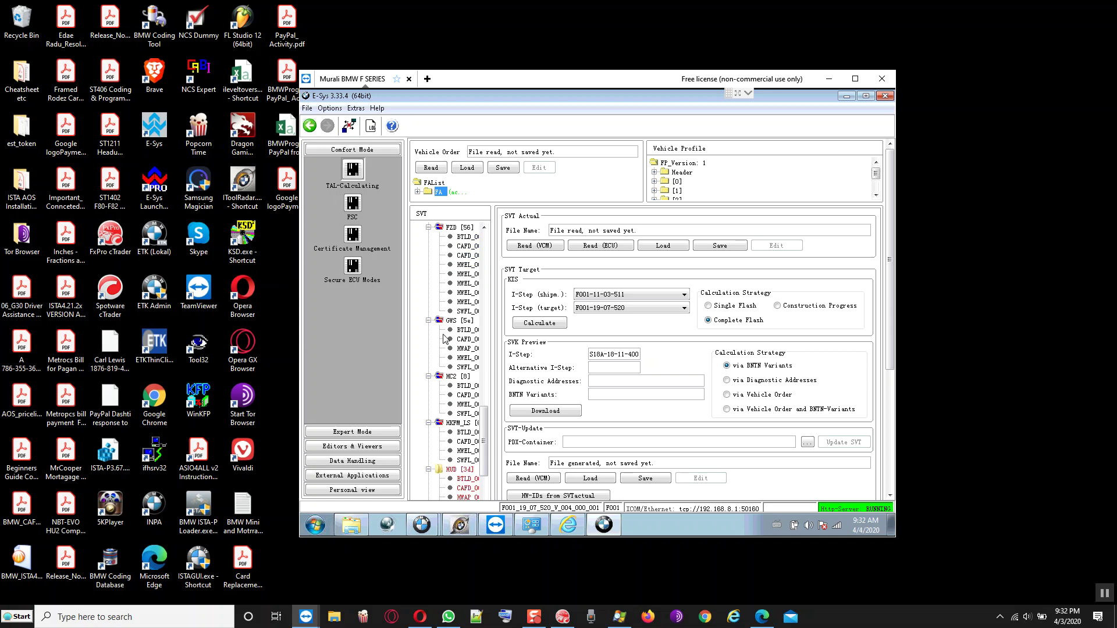
{"action": "scroll", "coordinate": [444, 338], "scroll_direction": "down", "scroll_amount": 1}
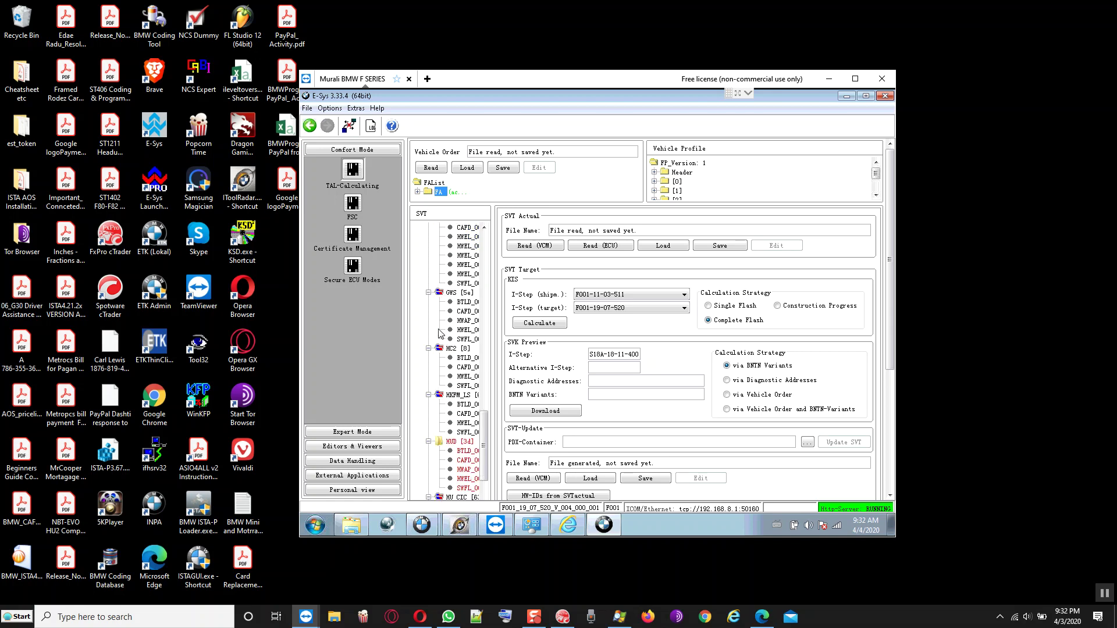
{"action": "scroll", "coordinate": [441, 333], "scroll_direction": "down", "scroll_amount": 1}
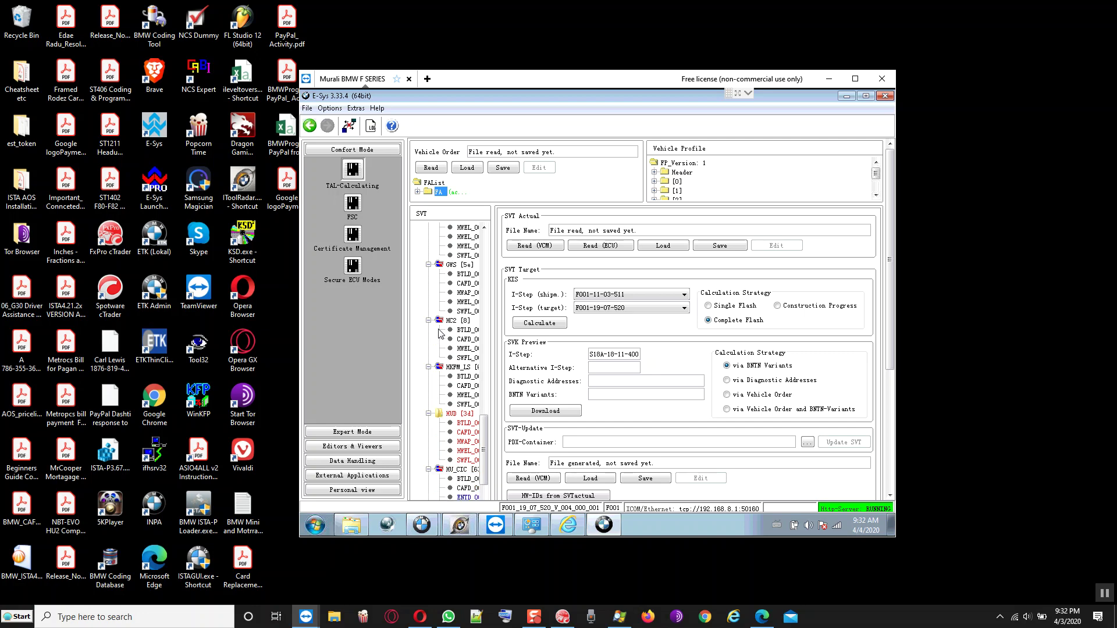
{"action": "scroll", "coordinate": [441, 333], "scroll_direction": "down", "scroll_amount": 7}
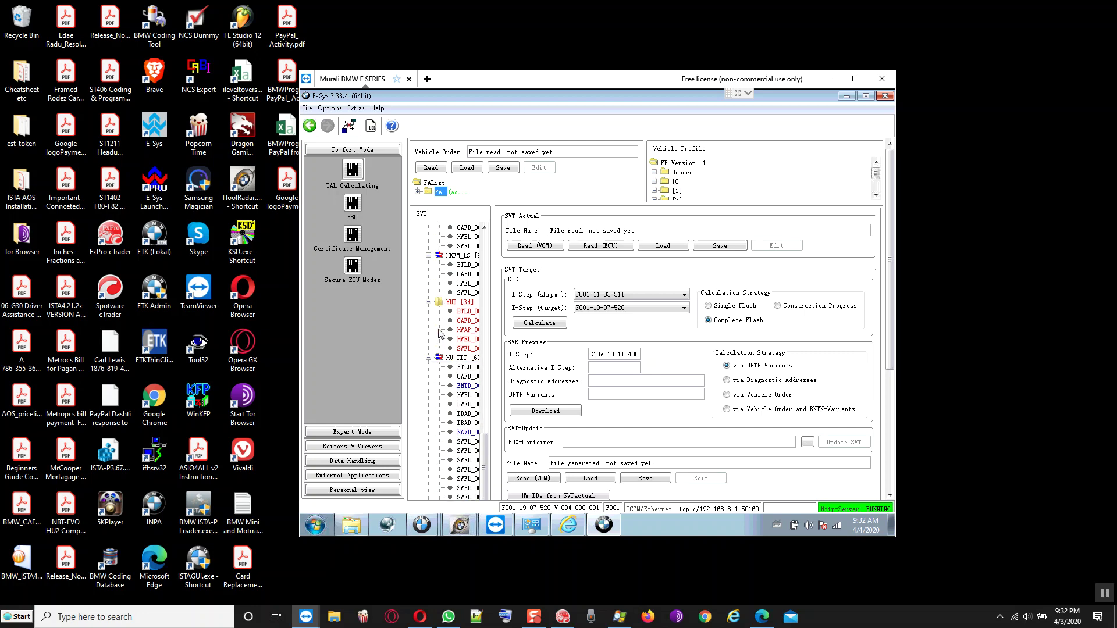
{"action": "left_click", "coordinate": [890, 416]}
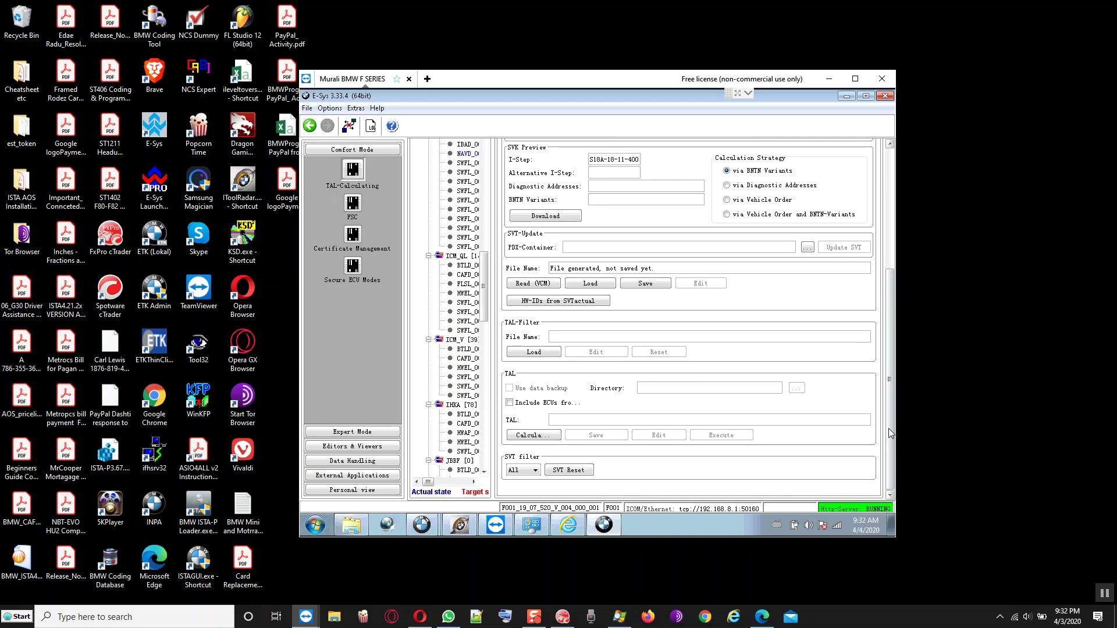
{"action": "left_click", "coordinate": [466, 359]}
{"action": "scroll", "coordinate": [461, 373], "scroll_direction": "down", "scroll_amount": 15}
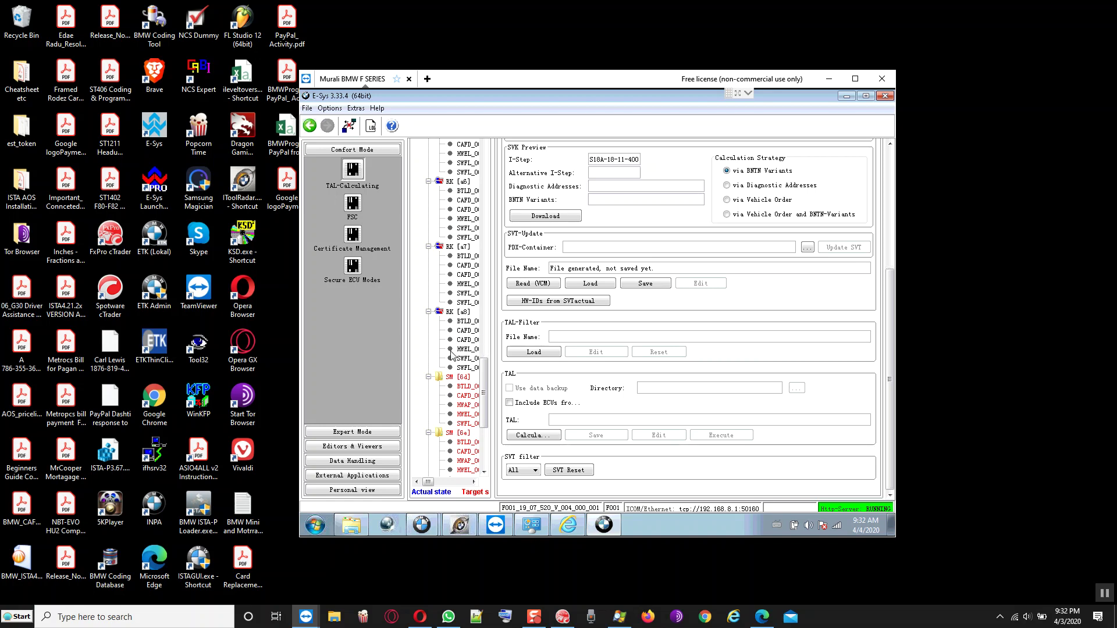
{"action": "scroll", "coordinate": [454, 356], "scroll_direction": "down", "scroll_amount": 8}
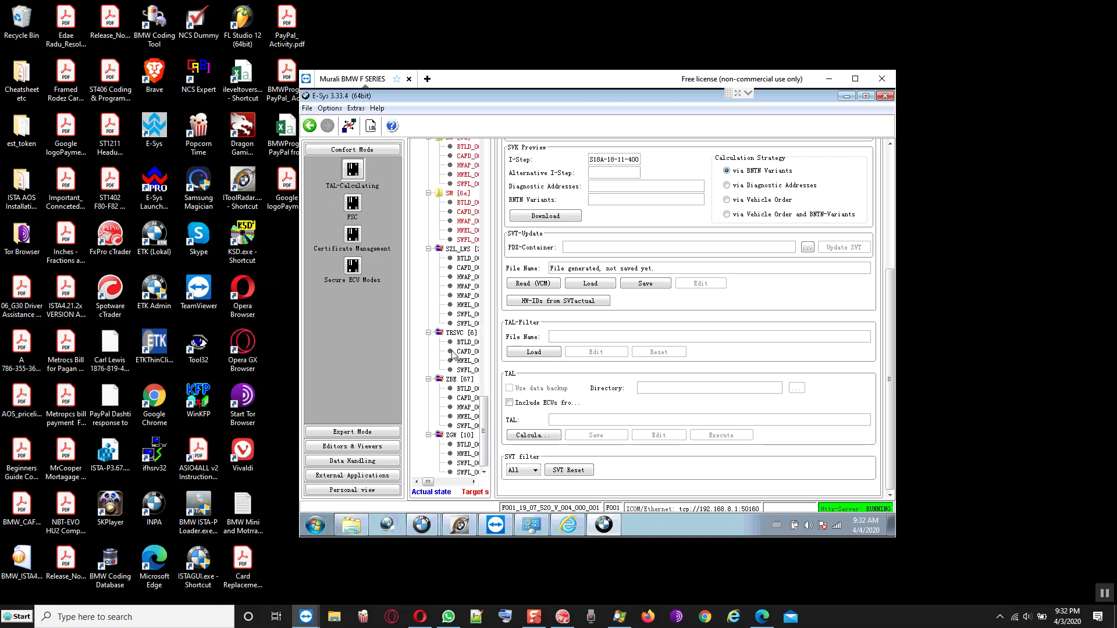
{"action": "scroll", "coordinate": [453, 353], "scroll_direction": "up", "scroll_amount": 15}
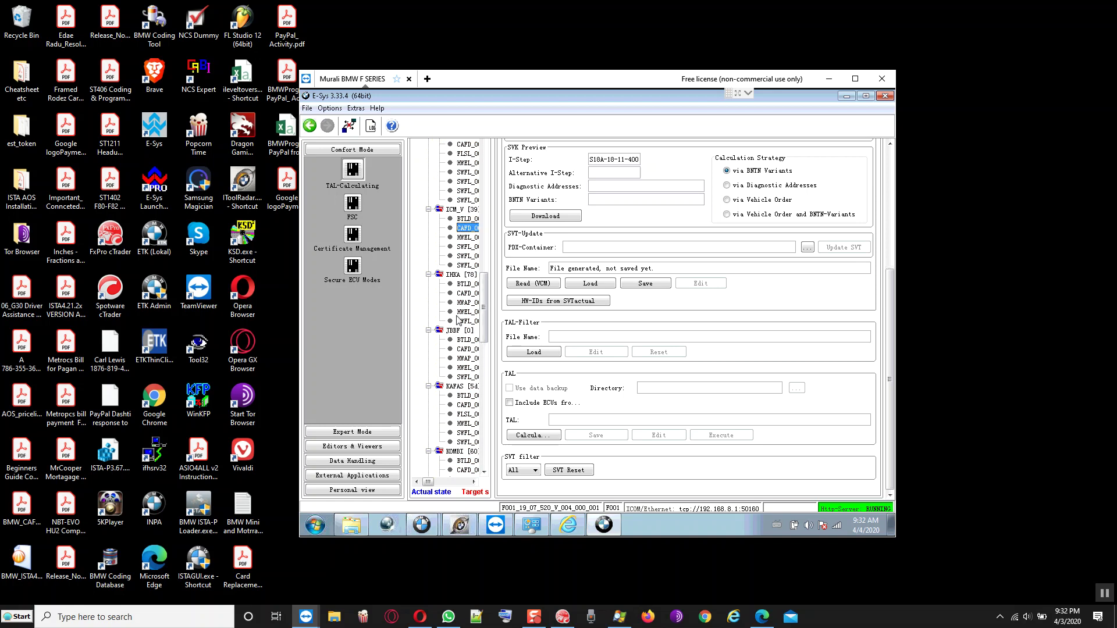
{"action": "scroll", "coordinate": [457, 318], "scroll_direction": "up", "scroll_amount": 6}
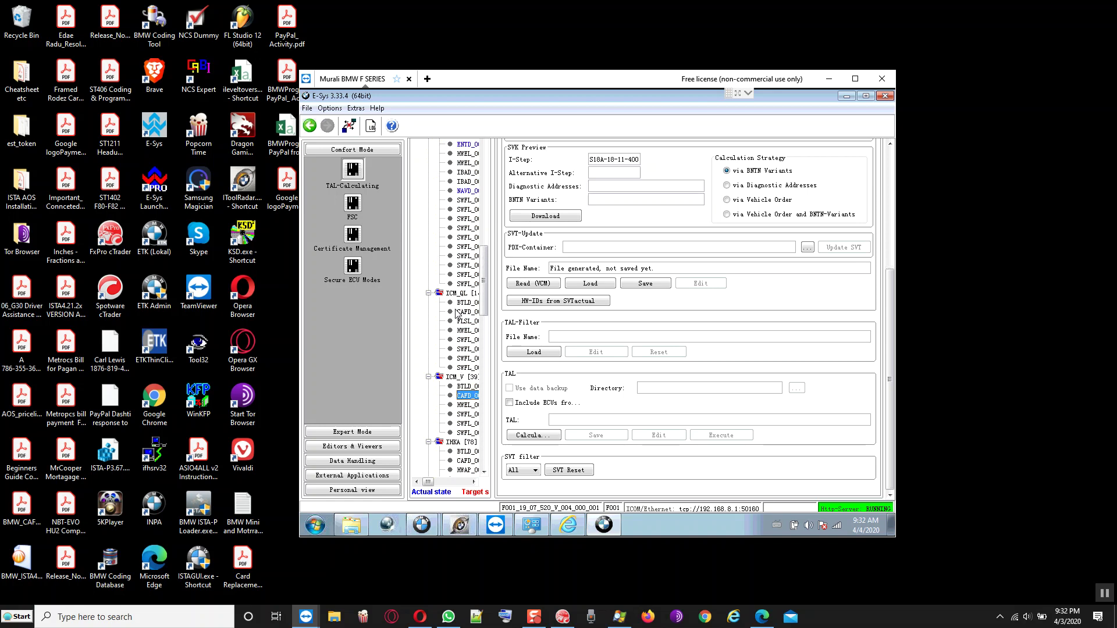
{"action": "scroll", "coordinate": [458, 314], "scroll_direction": "up", "scroll_amount": 9}
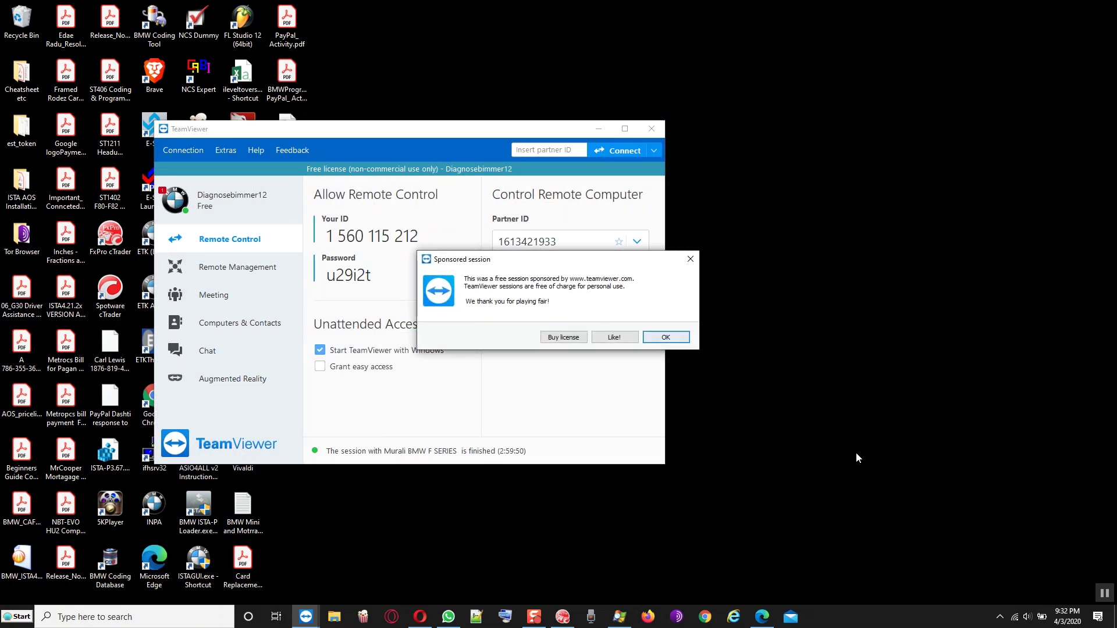
Dismiss TeamViewer's sponsored-session notice, reconnect to the remote BMW F-series computer, and collapse the session panel.
{"action": "key", "text": "Return"}
{"action": "key", "text": "Return"}
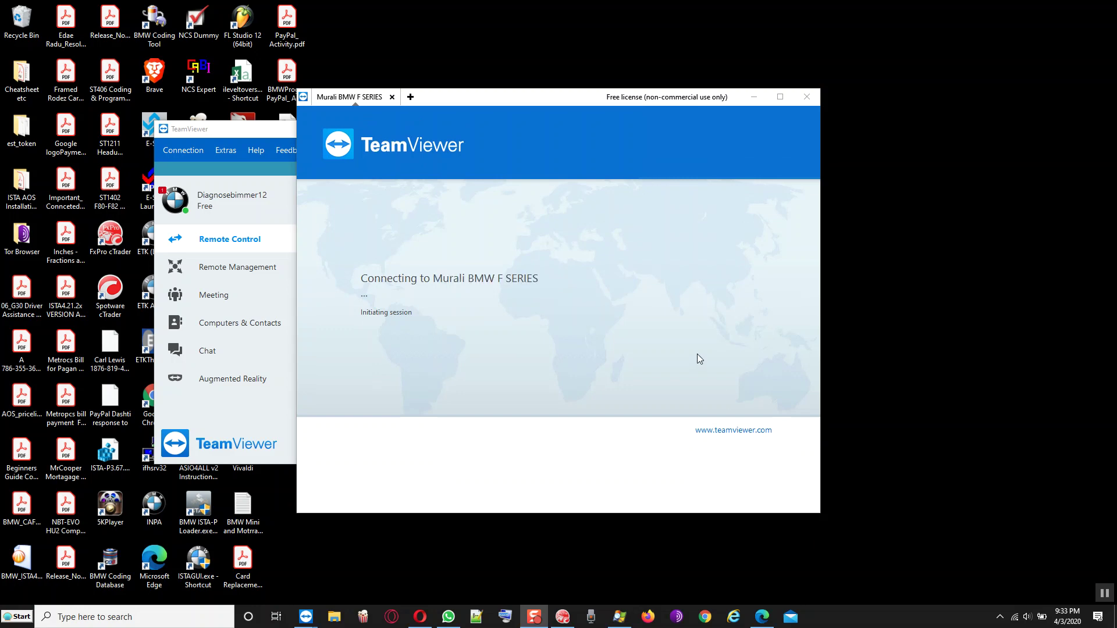
{"action": "left_click", "coordinate": [261, 137]}
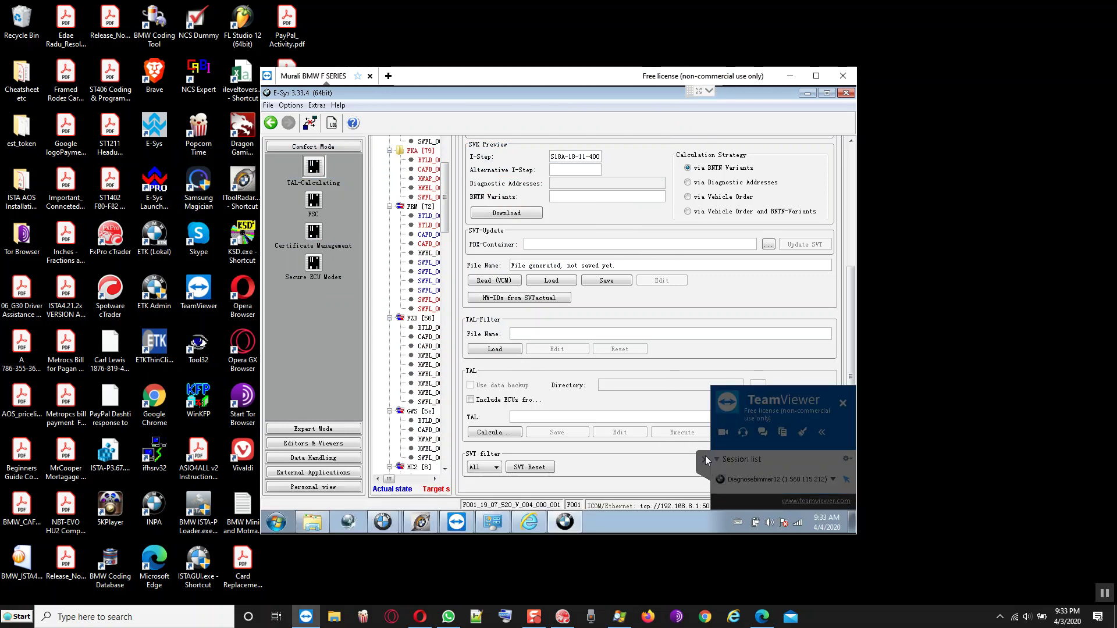
{"action": "left_click", "coordinate": [704, 459]}
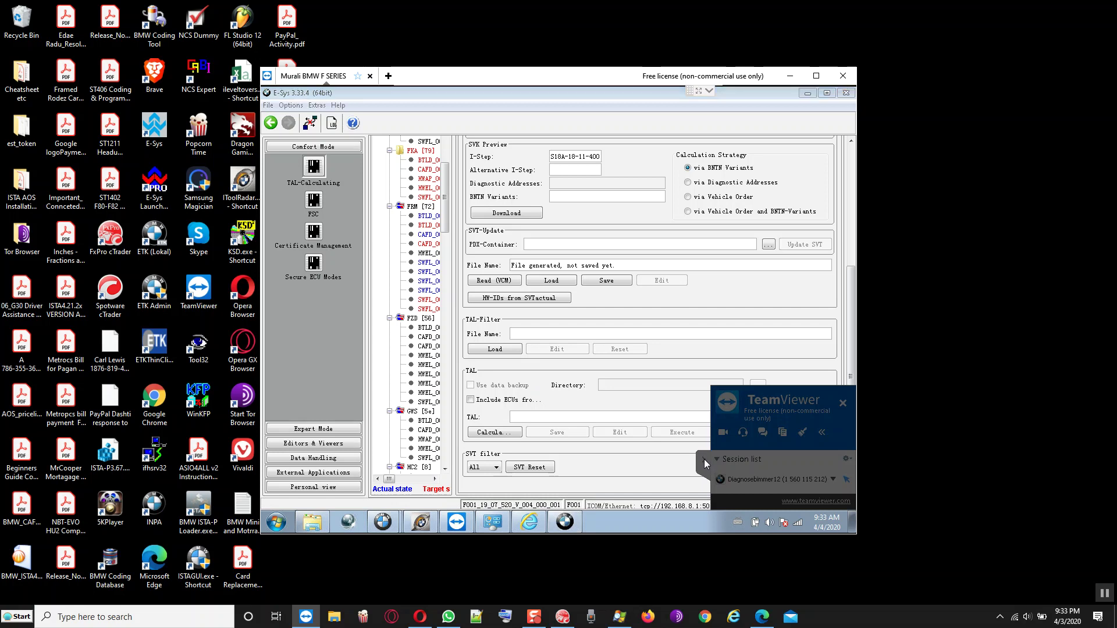
Inspect the target SWFL entries under FRM [72] in the SVT and select the FRM [72] node.
{"action": "left_click", "coordinate": [414, 319]}
{"action": "scroll", "coordinate": [414, 319], "scroll_direction": "up", "scroll_amount": 1}
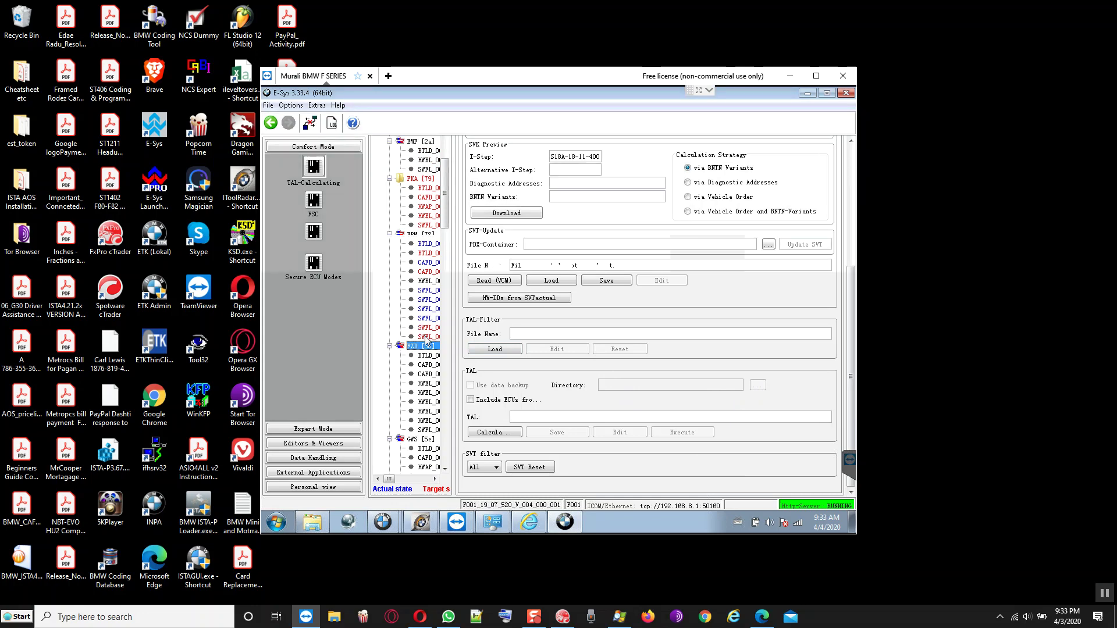
{"action": "left_click", "coordinate": [426, 337]}
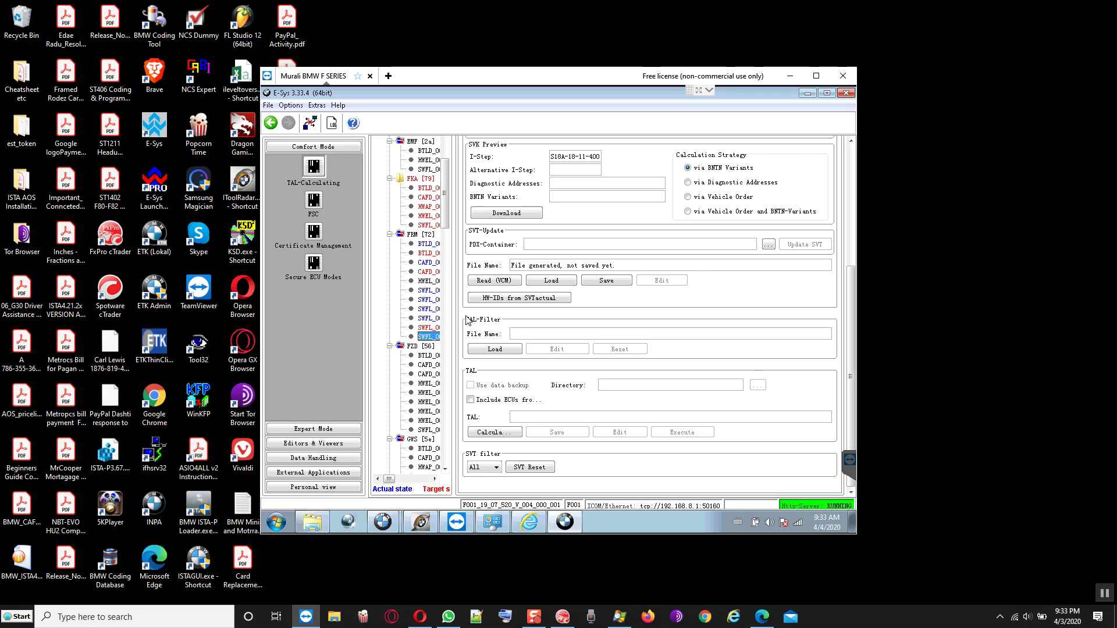
{"action": "scroll", "coordinate": [424, 293], "scroll_direction": "up", "scroll_amount": 1}
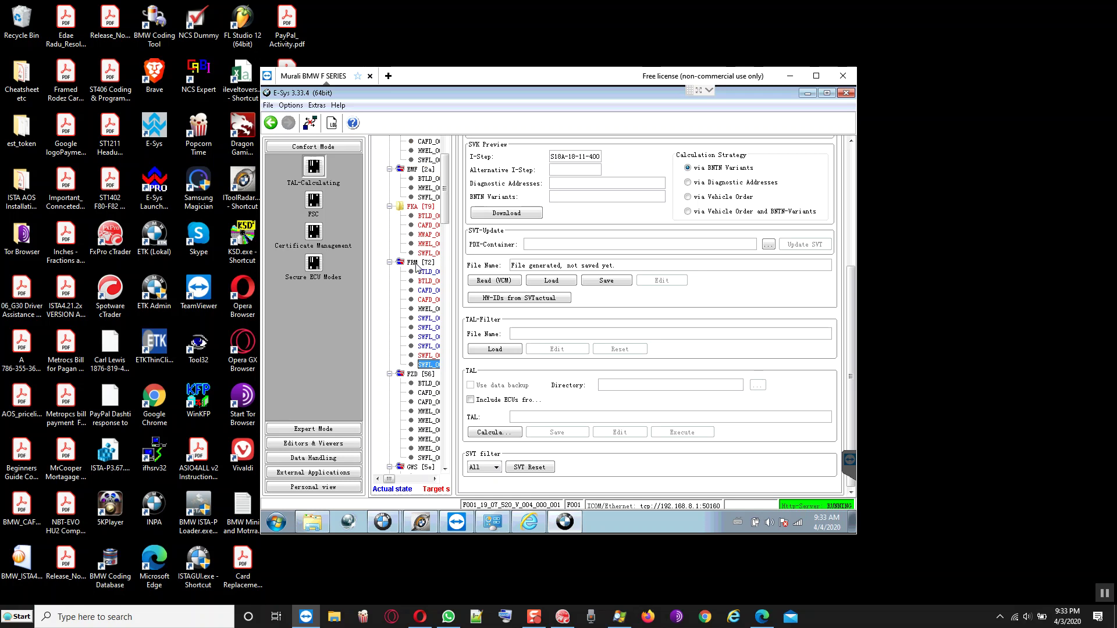
{"action": "left_click", "coordinate": [417, 263]}
{"action": "scroll", "coordinate": [417, 265], "scroll_direction": "up", "scroll_amount": 1}
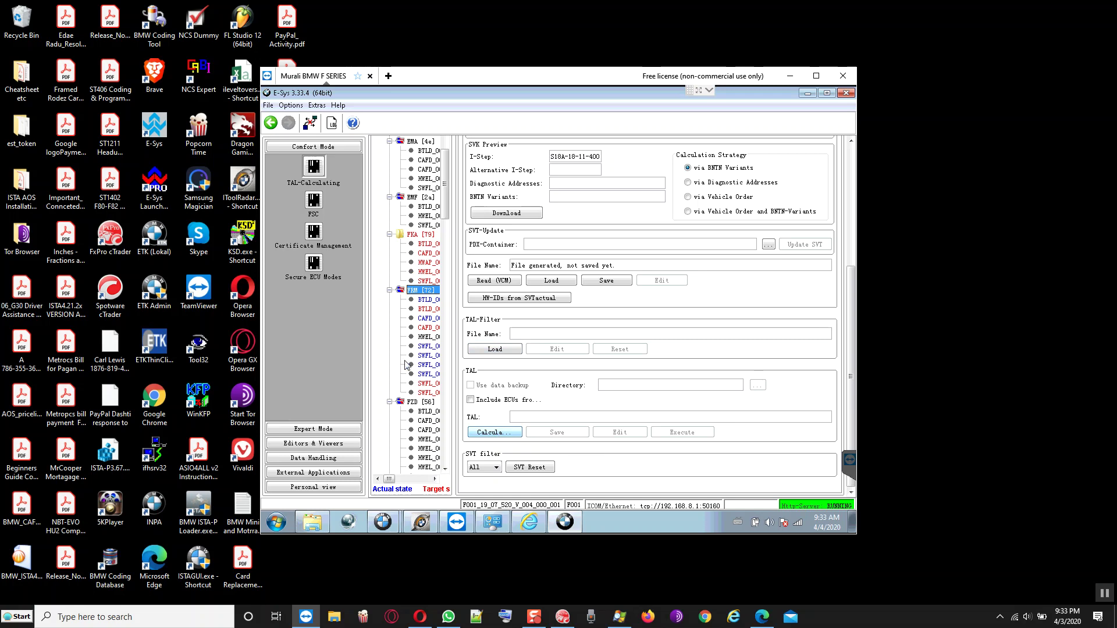
Open TAL-Processing in Expert Mode and load the BMW F02 TAL file without HWIDsFrom SVTActual in its name.
{"action": "left_click", "coordinate": [320, 431]}
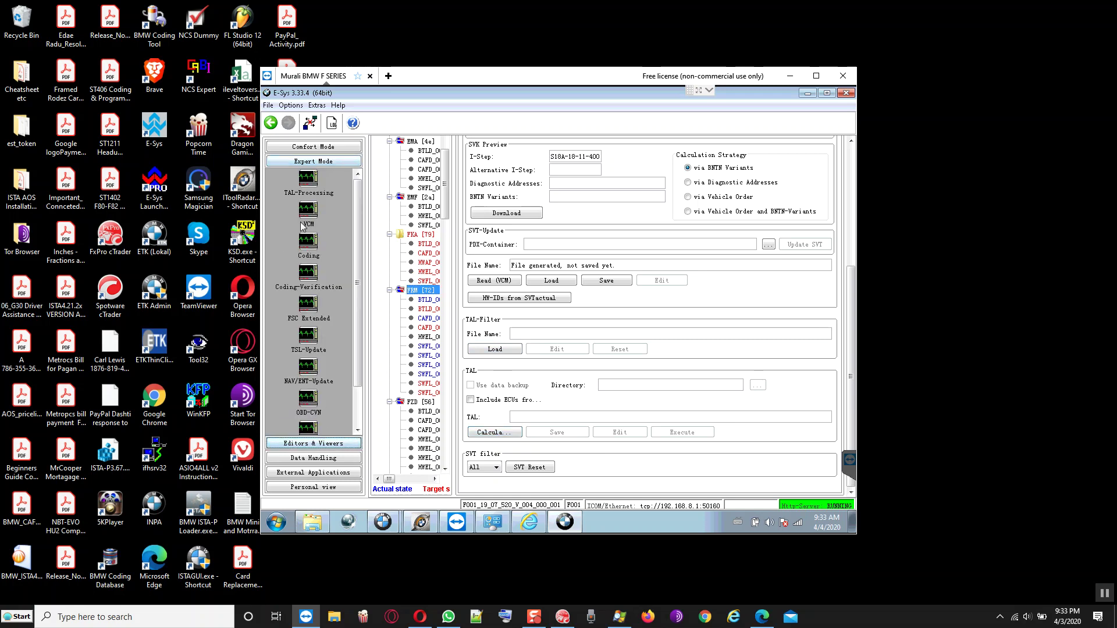
{"action": "left_click", "coordinate": [308, 184]}
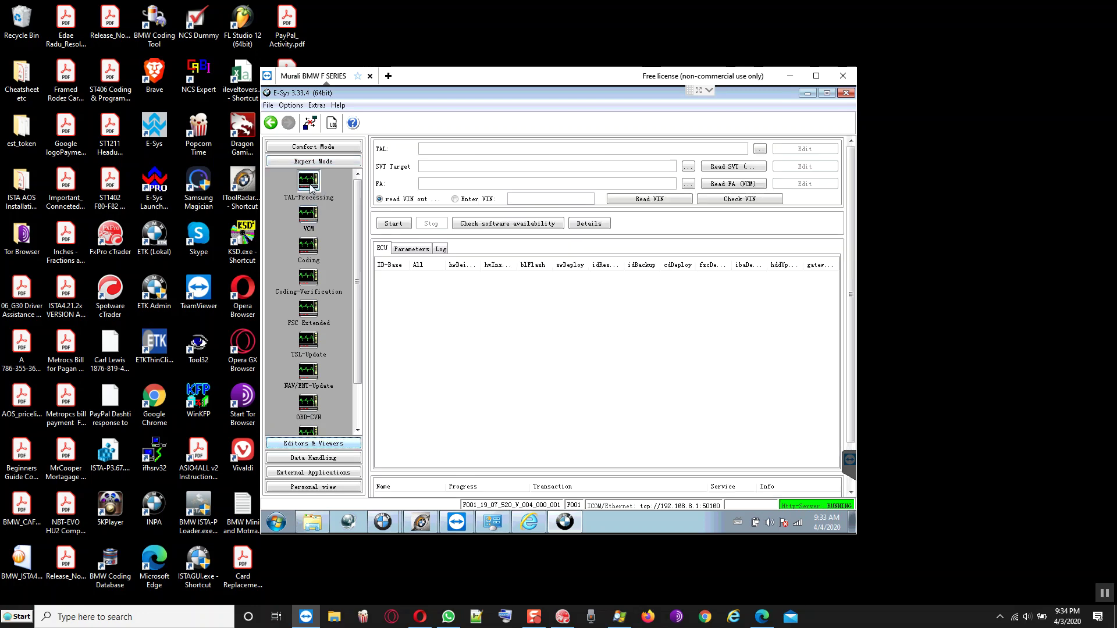
{"action": "left_click", "coordinate": [760, 149]}
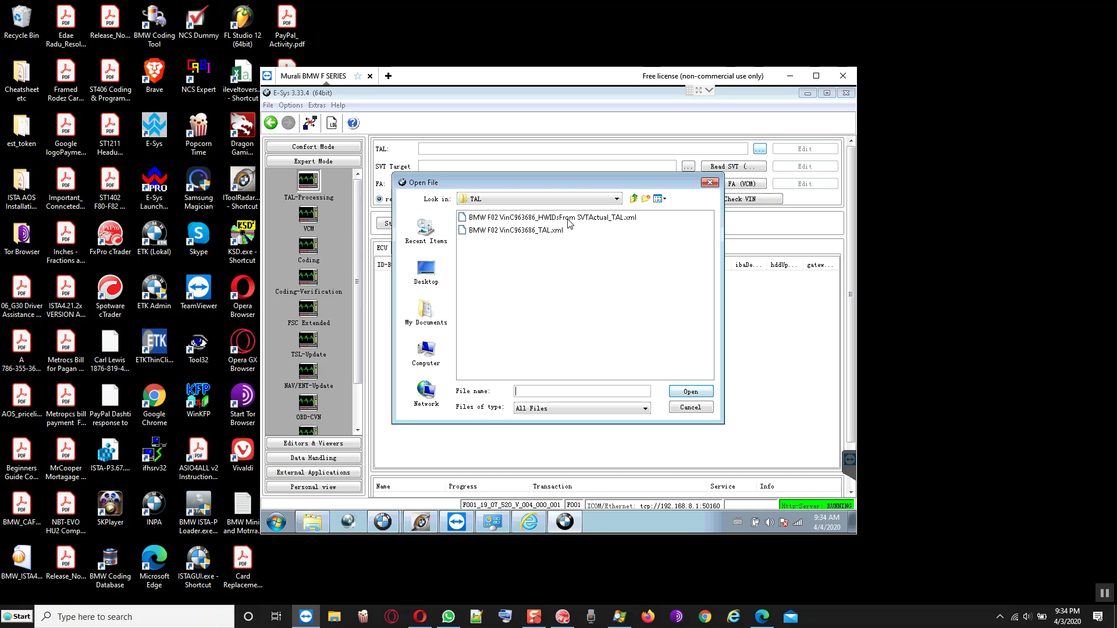
{"action": "left_click", "coordinate": [539, 231]}
{"action": "left_click", "coordinate": [672, 389]}
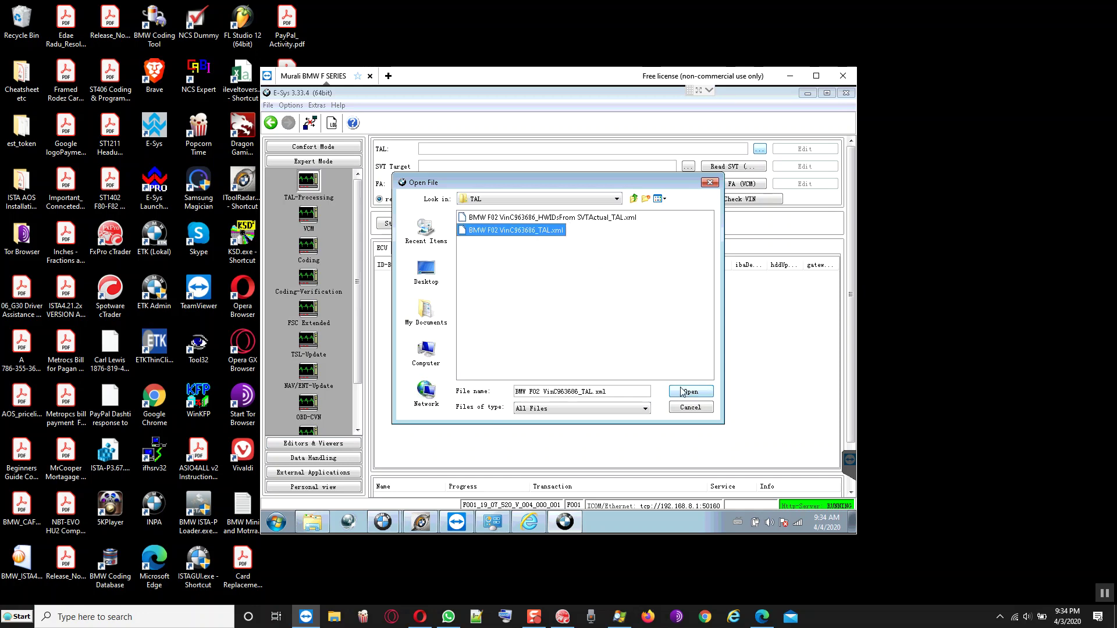
Load the BMW F02 SVT_Soll file without HWIDsFromSVTActual as SVT target, and read the FA from the VCM.
{"action": "left_click", "coordinate": [688, 168]}
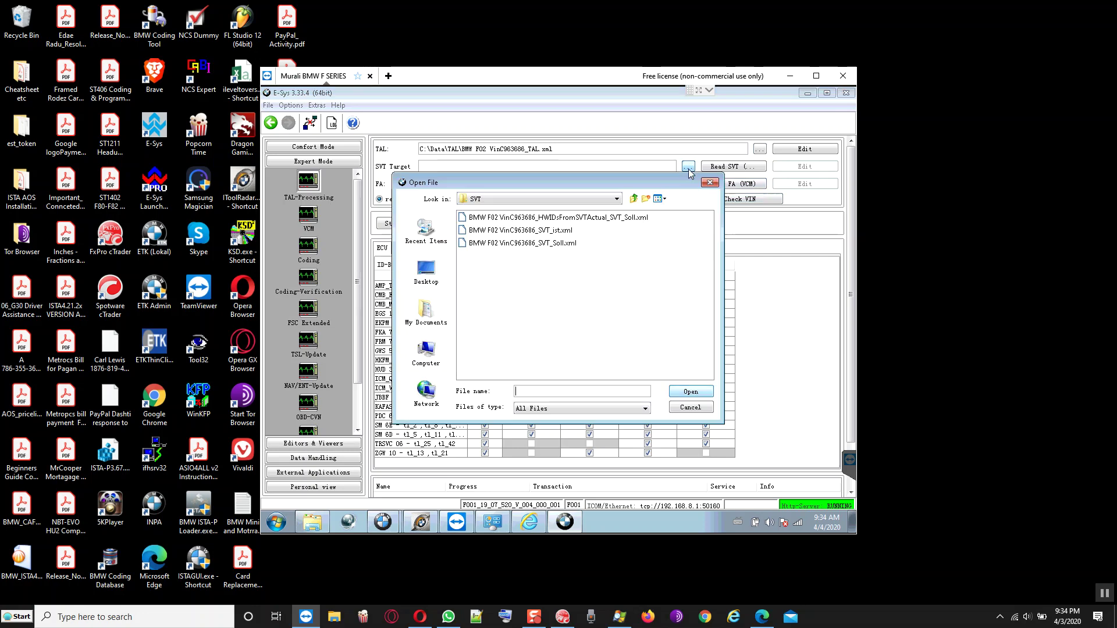
{"action": "left_click", "coordinate": [549, 244]}
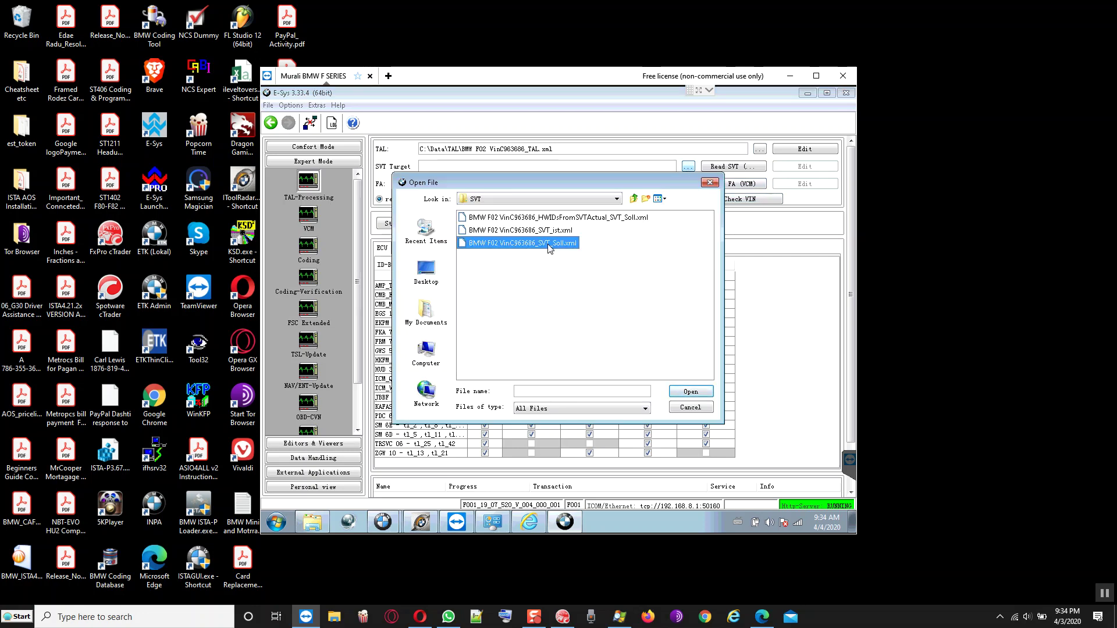
{"action": "left_click", "coordinate": [692, 389]}
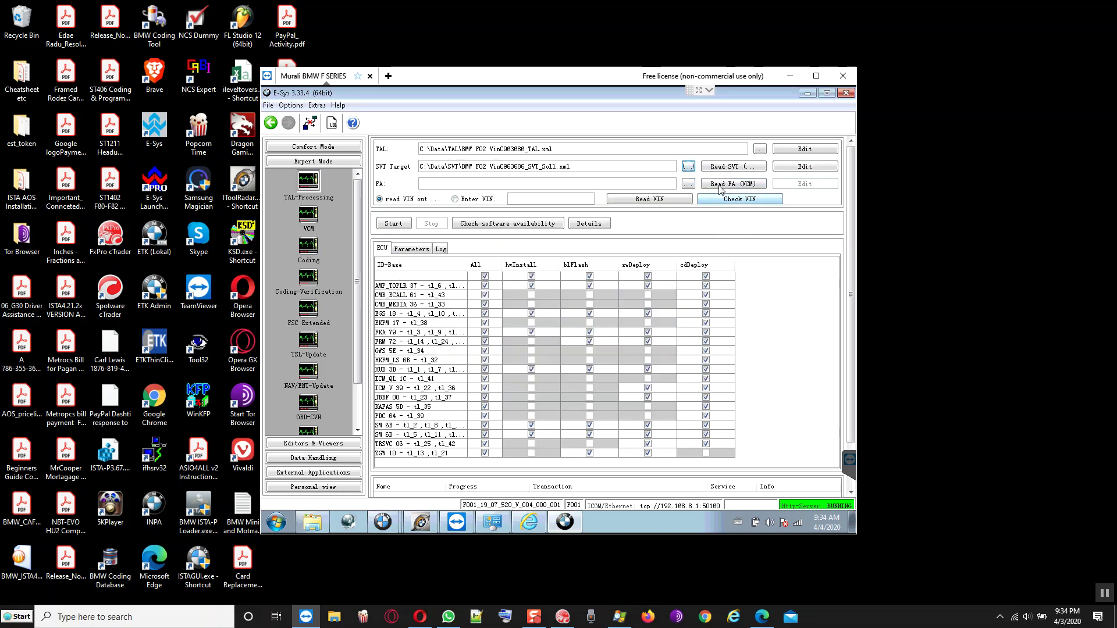
{"action": "left_click", "coordinate": [719, 185]}
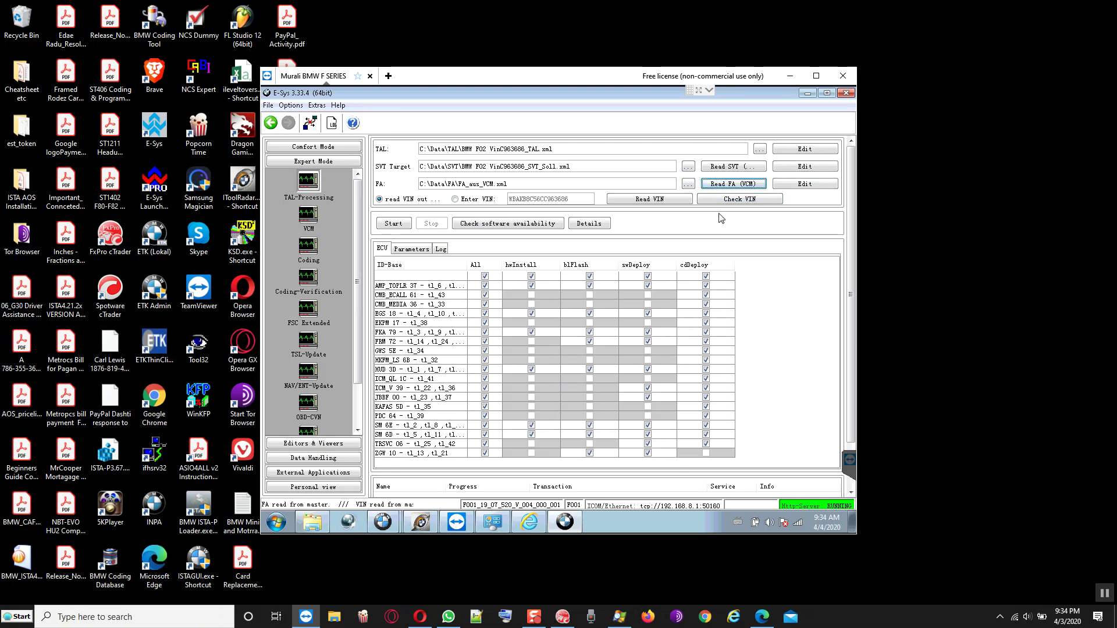
Deselect all ECU actions in the TAL and enable only blFlash for FRM 72.
{"action": "left_click", "coordinate": [485, 277]}
{"action": "left_click", "coordinate": [485, 342]}
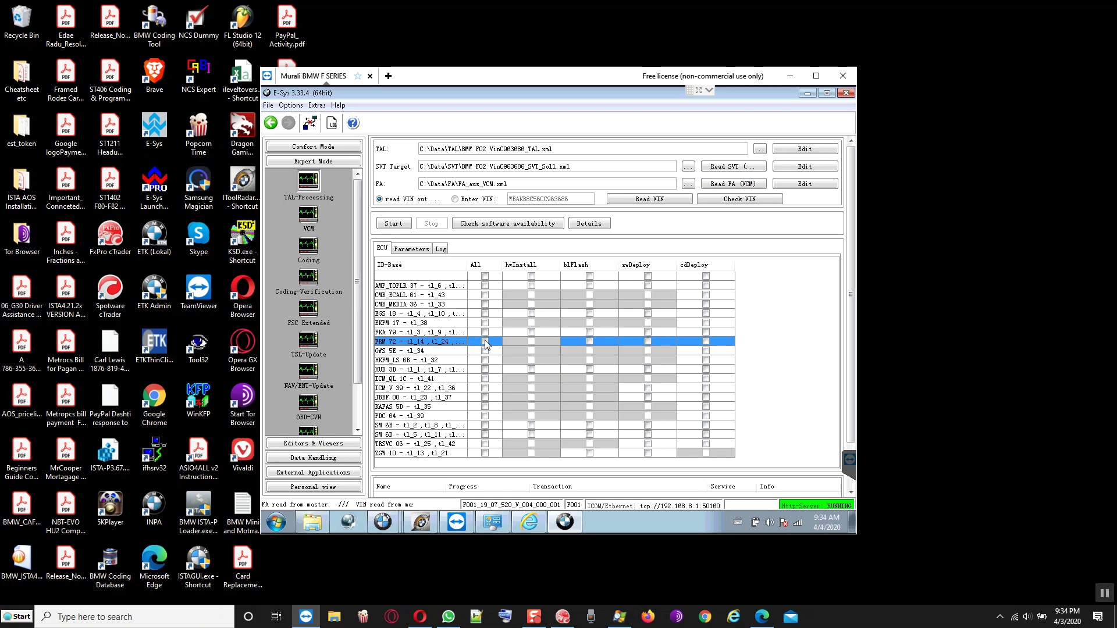
{"action": "left_click", "coordinate": [485, 342]}
{"action": "left_click", "coordinate": [648, 342]}
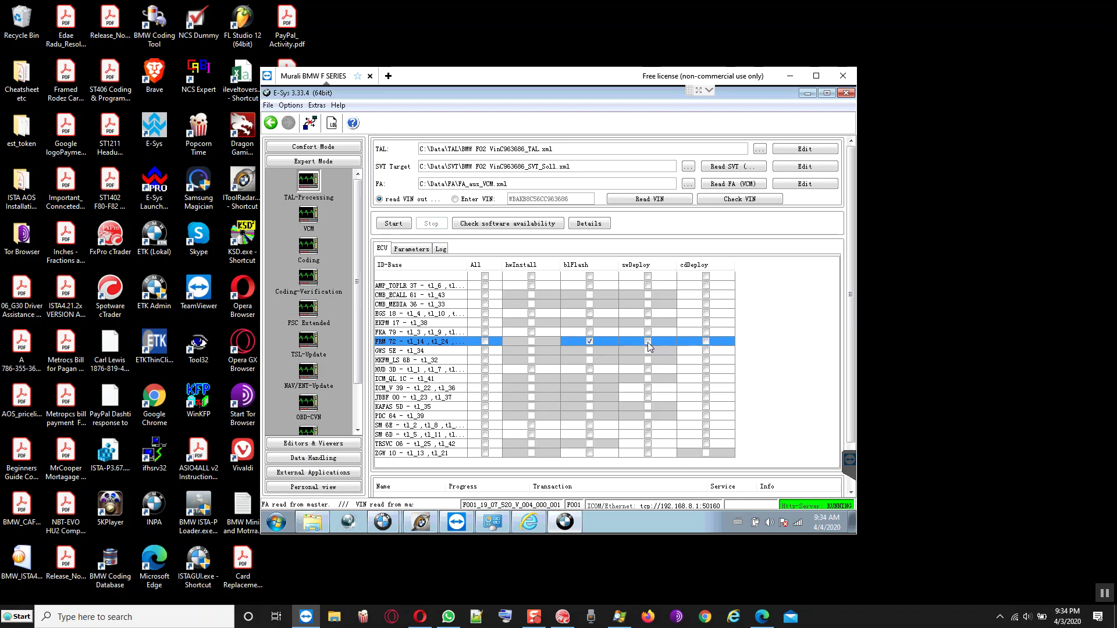
Start the TAL execution for FRM 72 and accept the prefilled integration steps for the VCM update.
{"action": "left_click", "coordinate": [399, 225]}
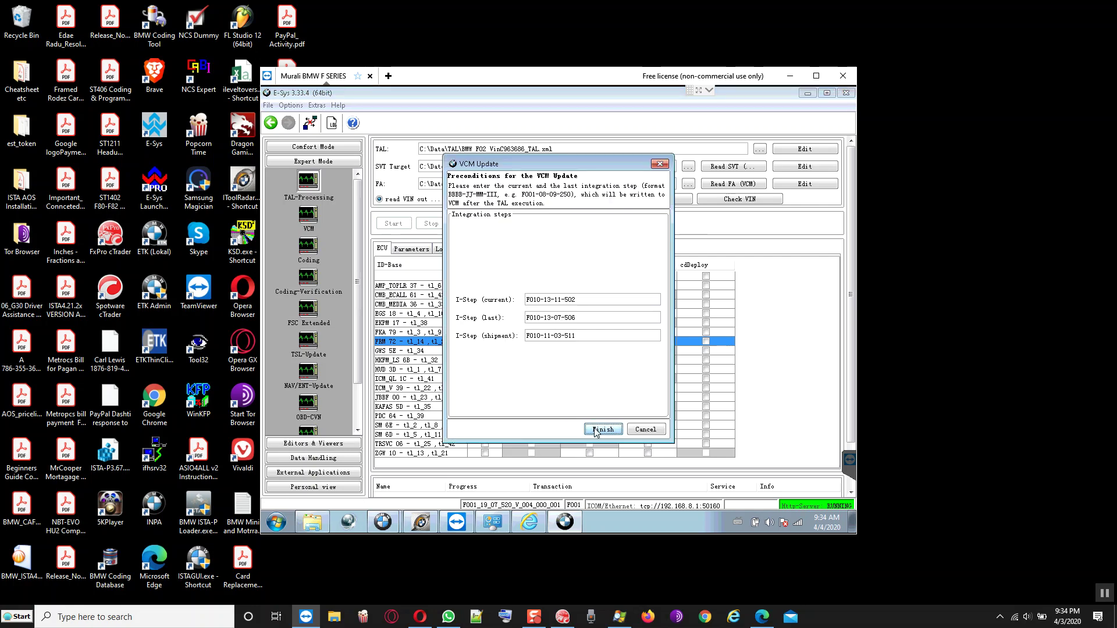
{"action": "left_click", "coordinate": [596, 433]}
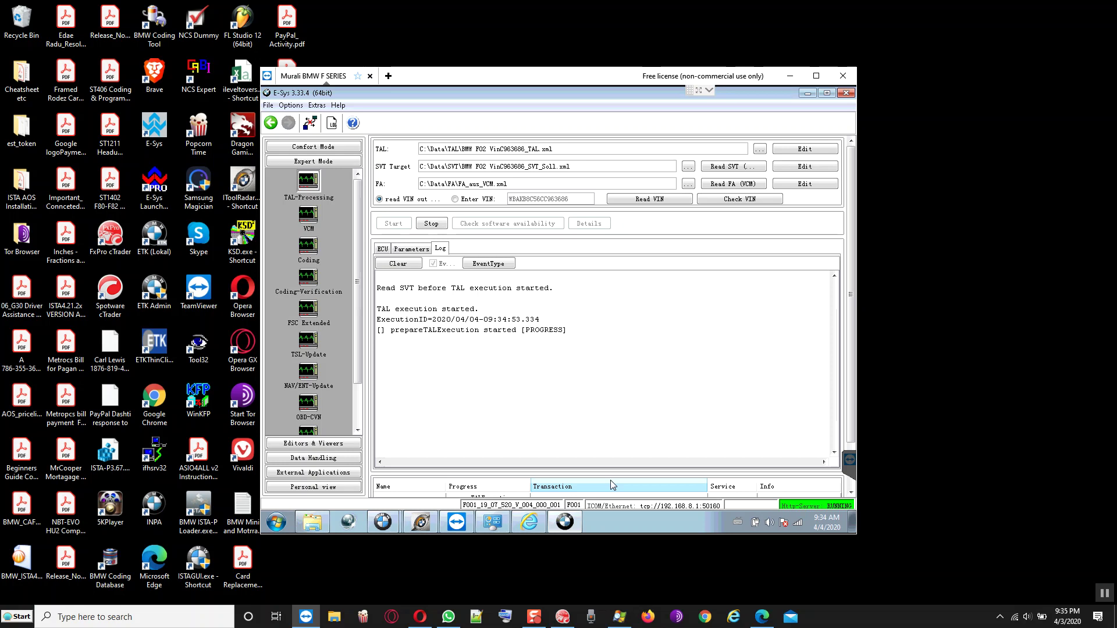
{"action": "left_click", "coordinate": [851, 494]}
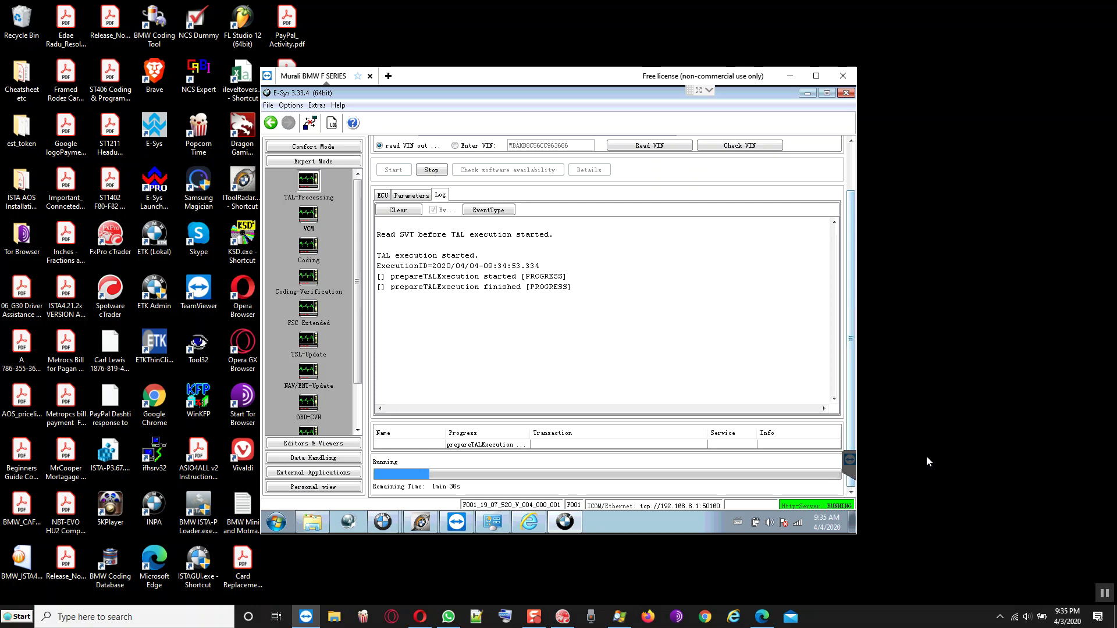
{"action": "left_click", "coordinate": [1104, 593]}
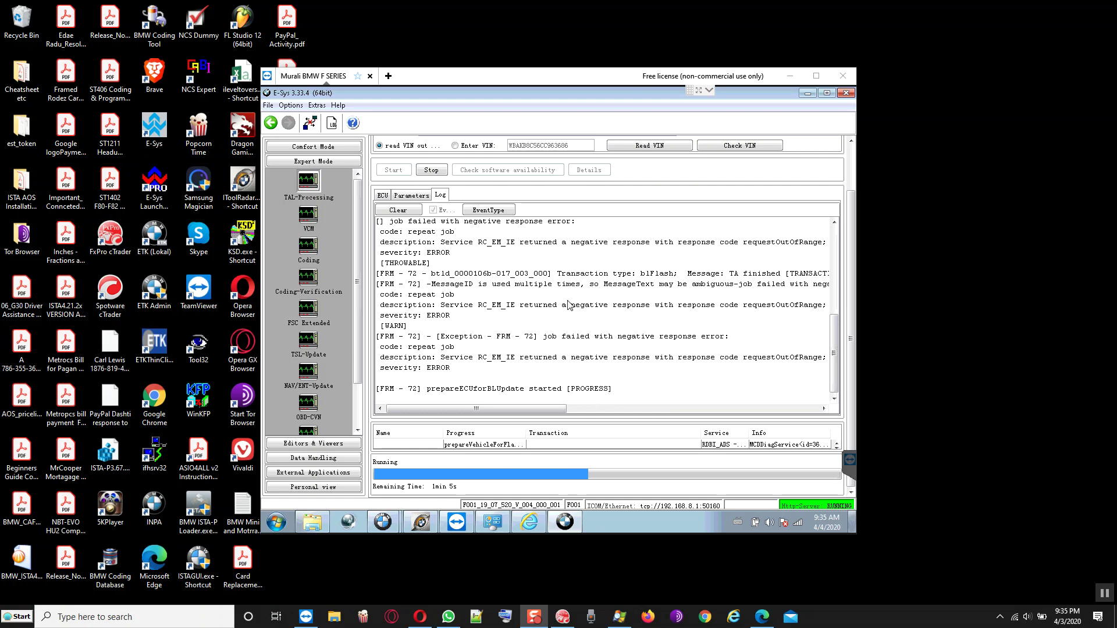
Check the running FRM 72 bootloader-update log and its service descriptions, and dismiss the TAL execution notice.
{"action": "scroll", "coordinate": [569, 306], "scroll_direction": "up", "scroll_amount": 3}
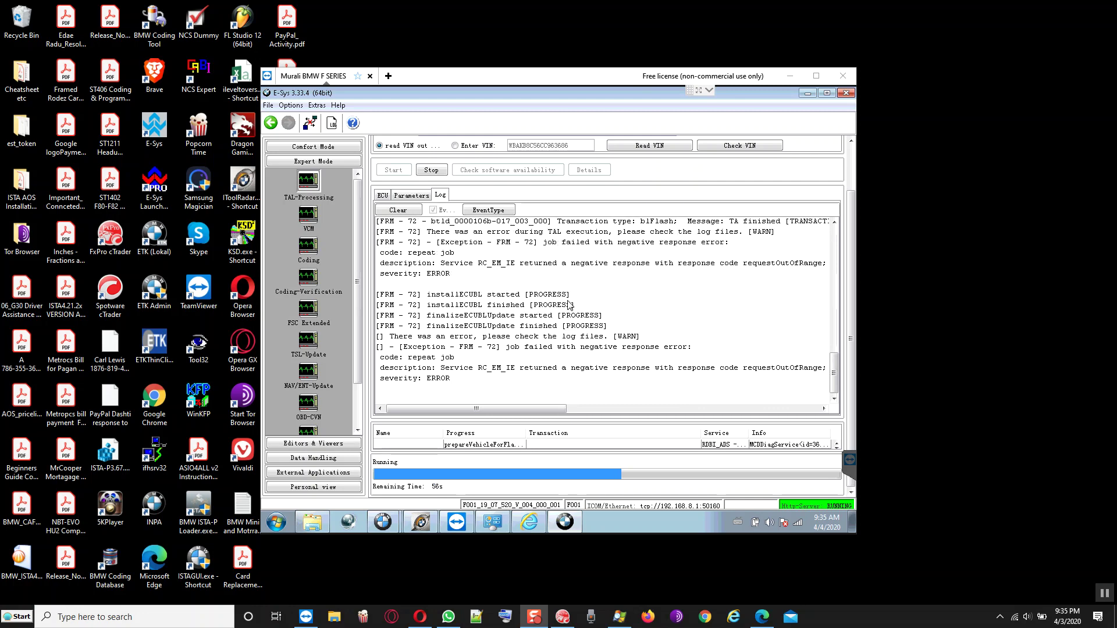
{"action": "scroll", "coordinate": [570, 305], "scroll_direction": "up", "scroll_amount": 2}
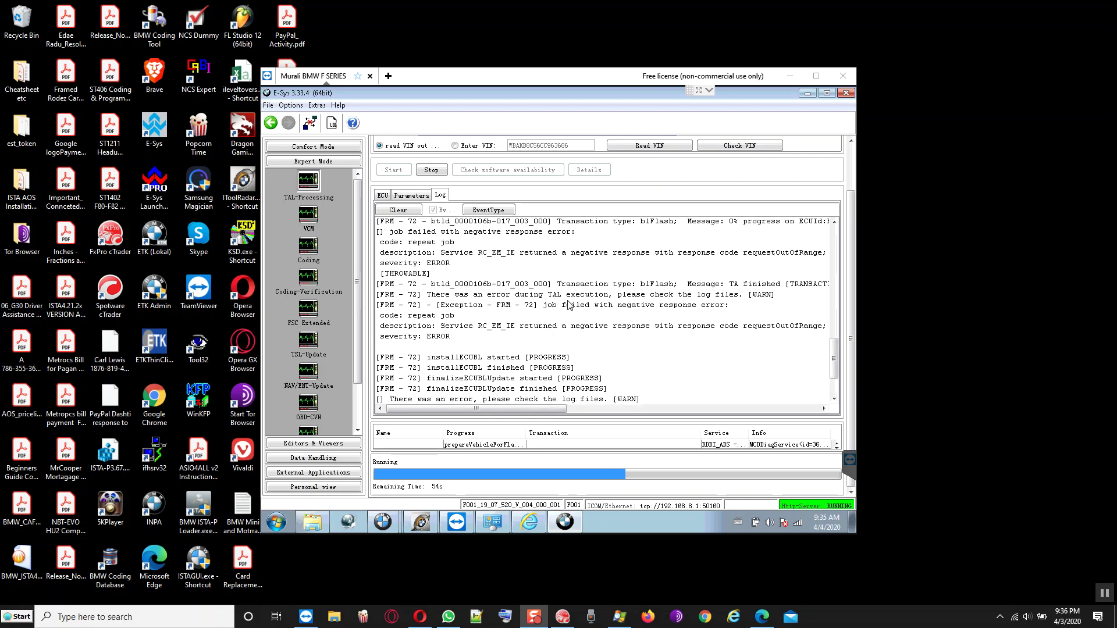
{"action": "scroll", "coordinate": [569, 306], "scroll_direction": "up", "scroll_amount": 5}
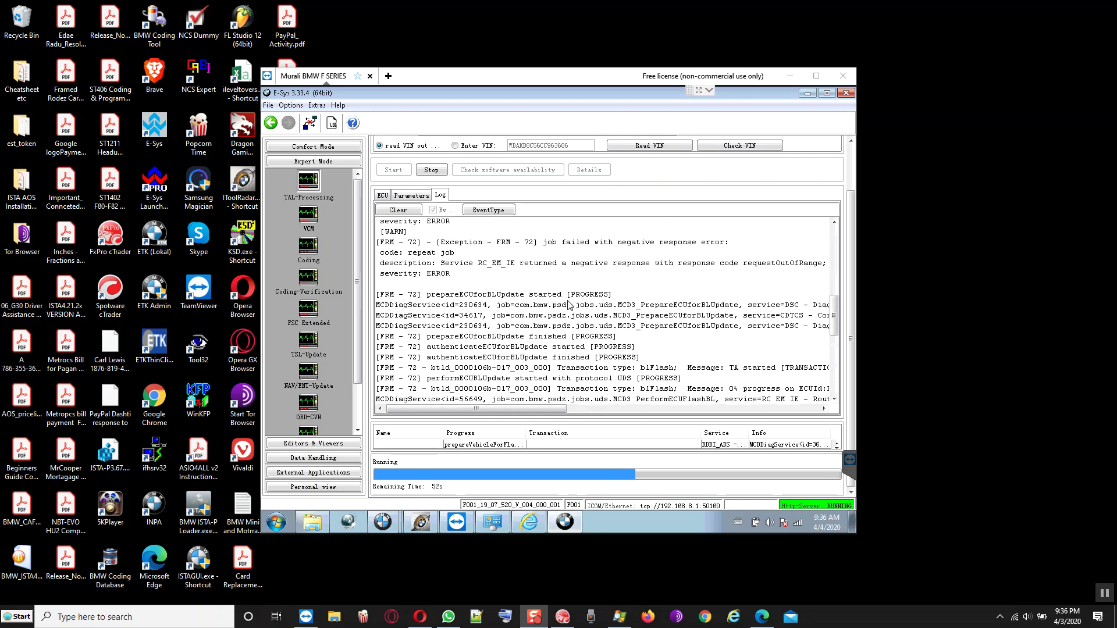
{"action": "left_click", "coordinate": [610, 409]}
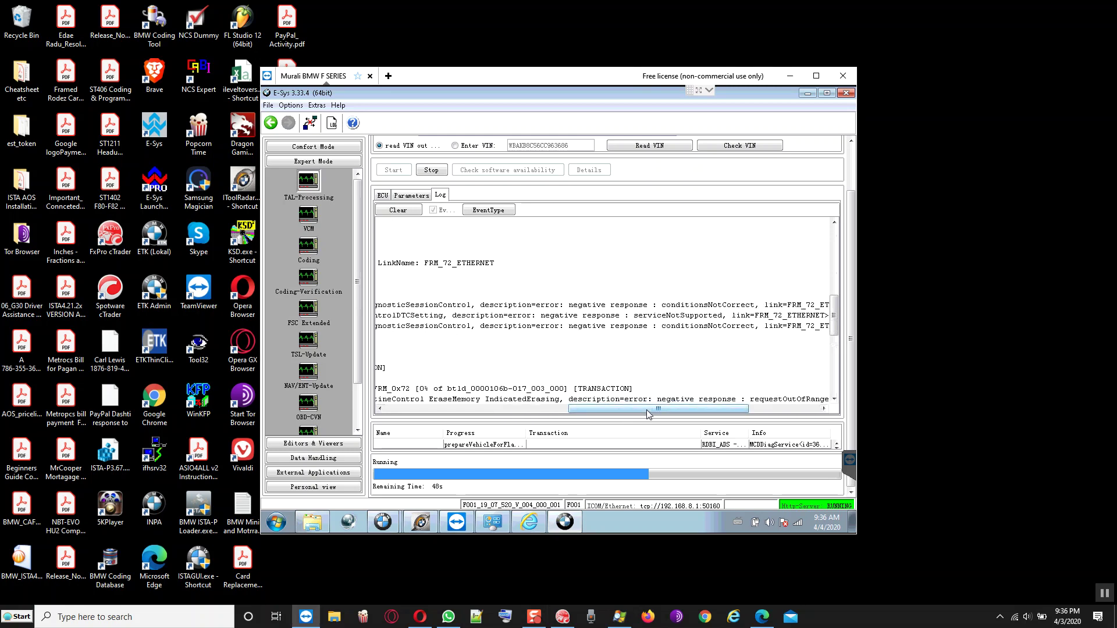
{"action": "left_click_drag", "start_coordinate": [649, 410], "coordinate": [717, 410]}
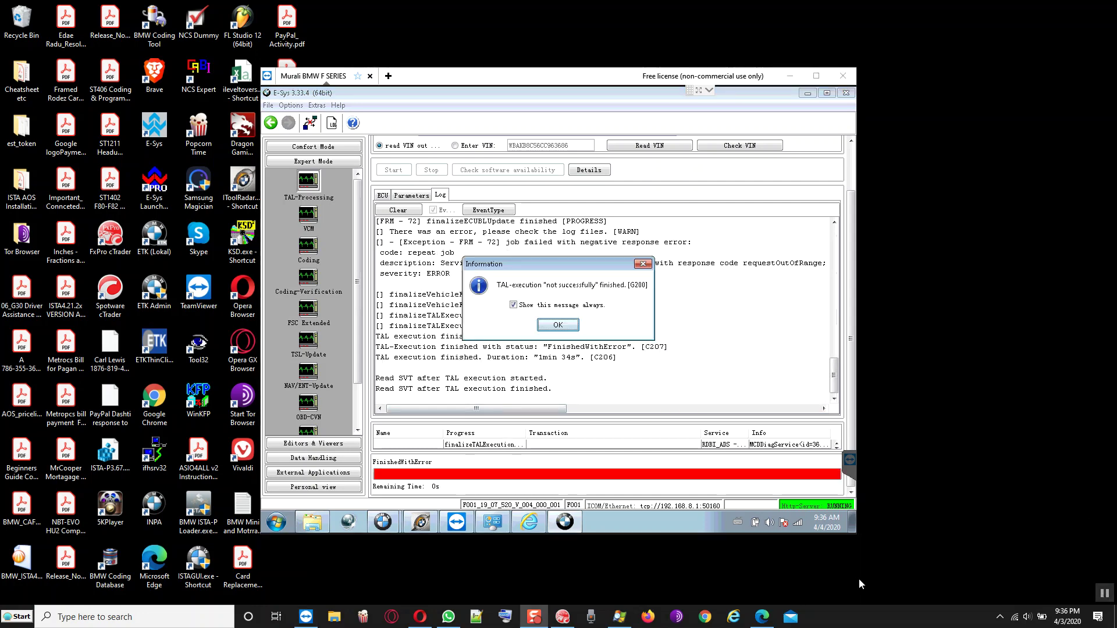
{"action": "left_click", "coordinate": [560, 328]}
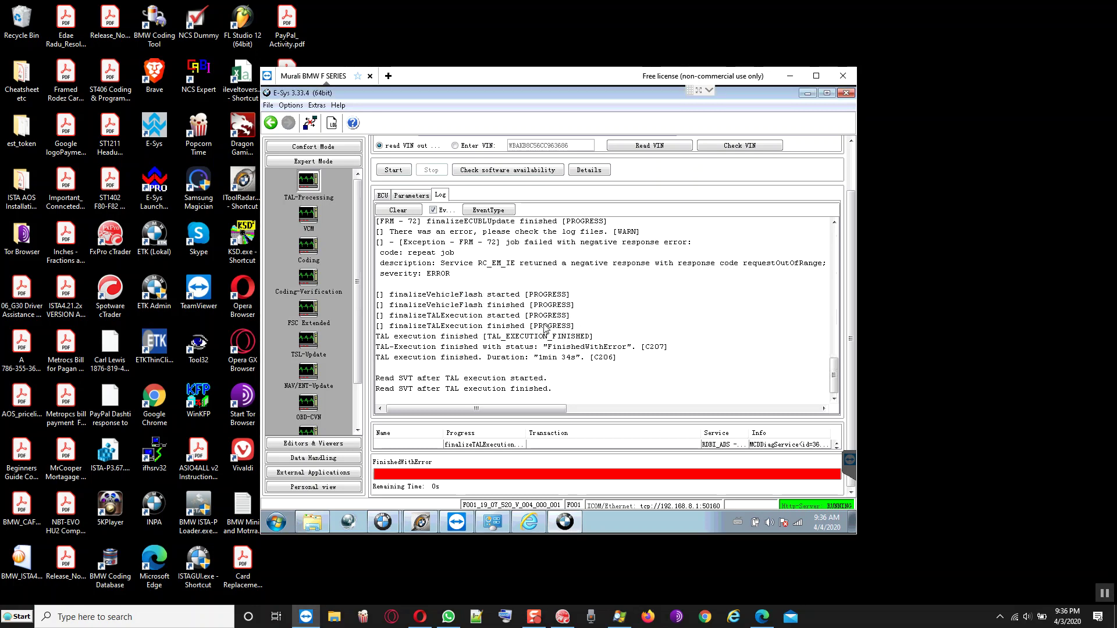
Examine the TAL execution log from end to start, reading the full FRM 72 blFlash transaction and diagnostic service entries.
{"action": "scroll", "coordinate": [545, 328], "scroll_direction": "up", "scroll_amount": 5}
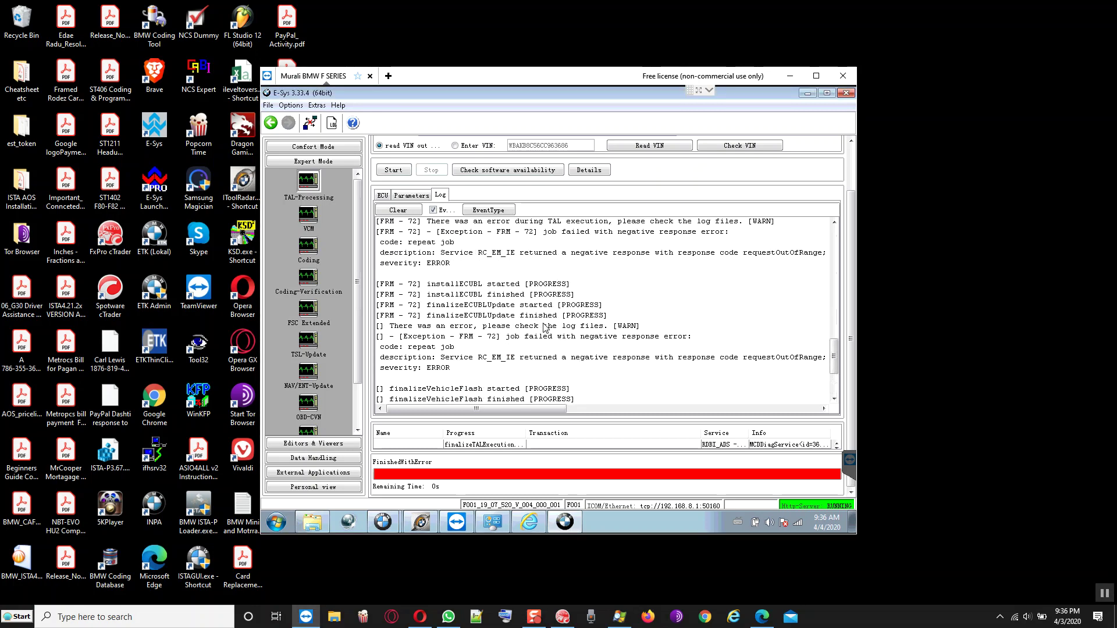
{"action": "scroll", "coordinate": [545, 328], "scroll_direction": "down", "scroll_amount": 5}
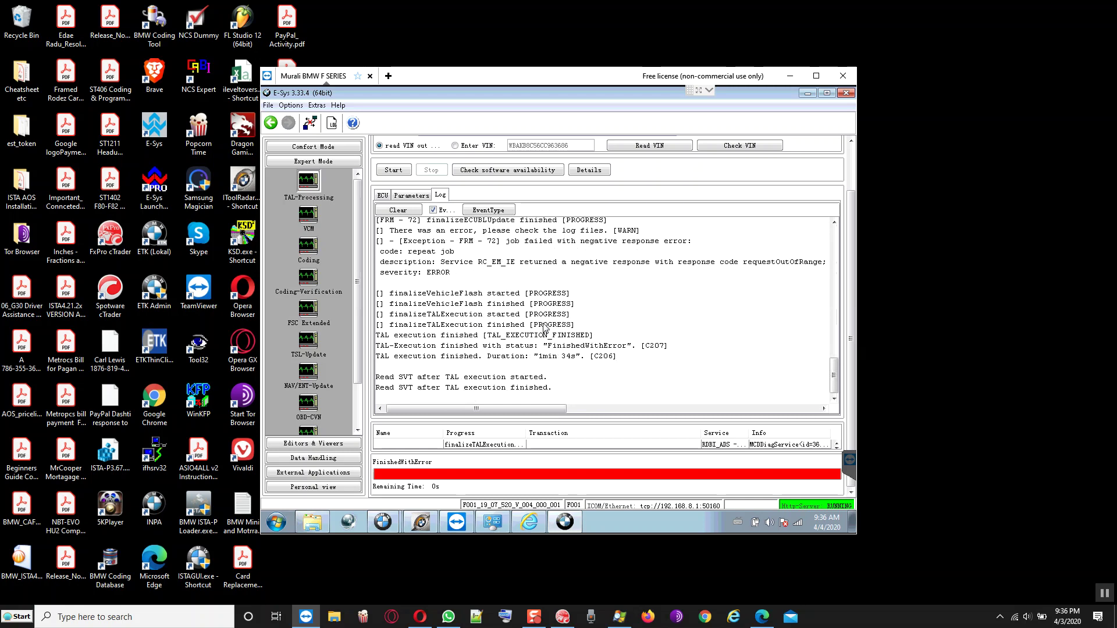
{"action": "scroll", "coordinate": [545, 327], "scroll_direction": "up", "scroll_amount": 5}
{"action": "scroll", "coordinate": [545, 327], "scroll_direction": "up", "scroll_amount": 5}
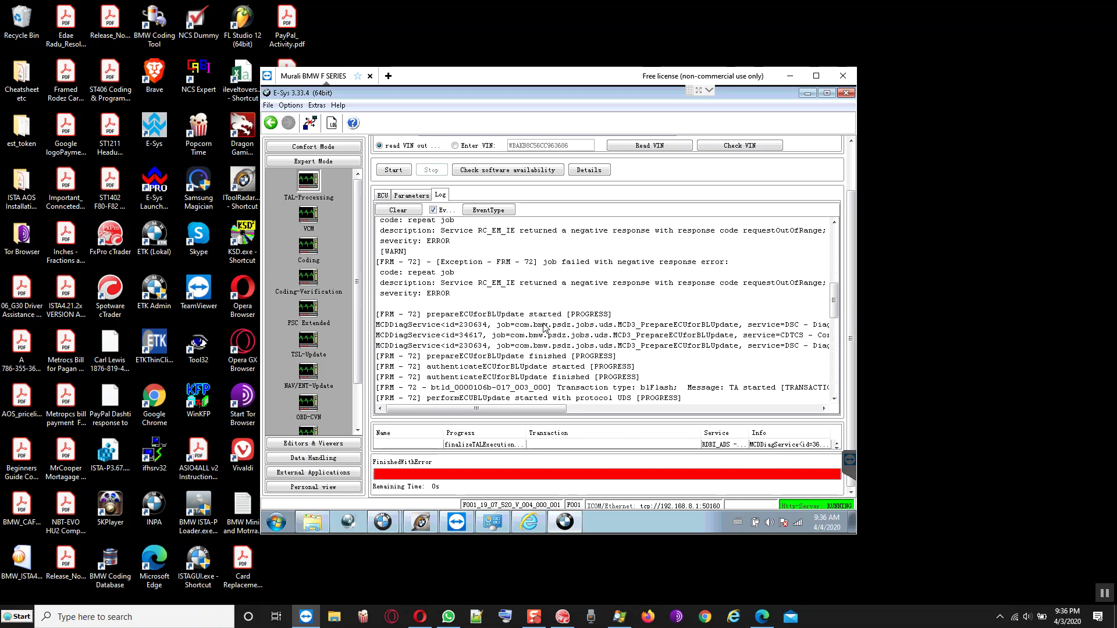
{"action": "scroll", "coordinate": [545, 327], "scroll_direction": "up", "scroll_amount": 2}
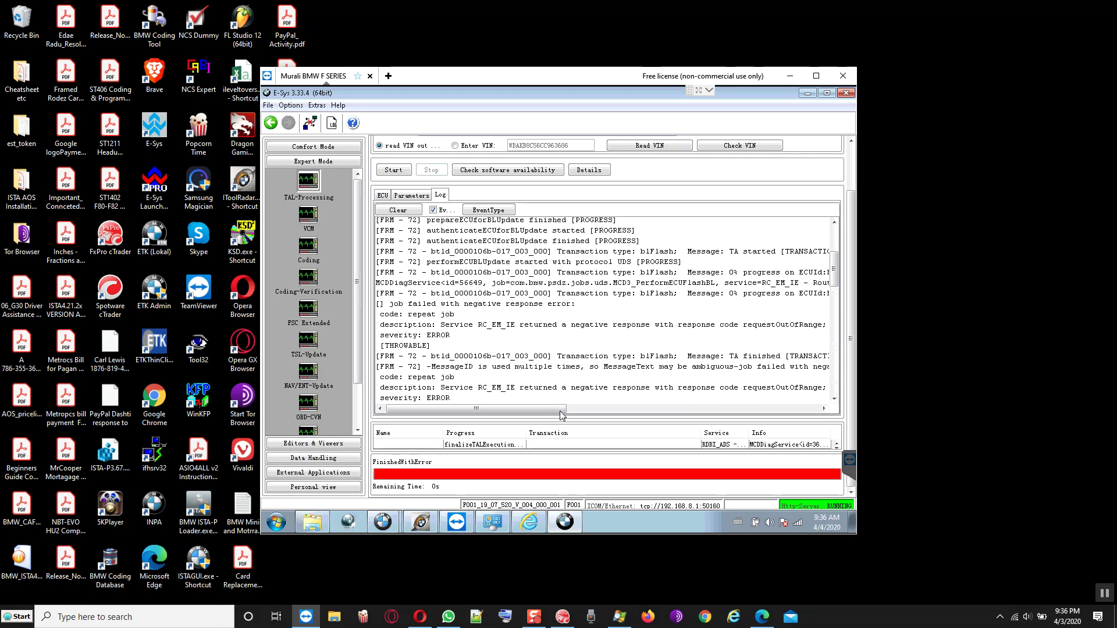
{"action": "left_click", "coordinate": [595, 410]}
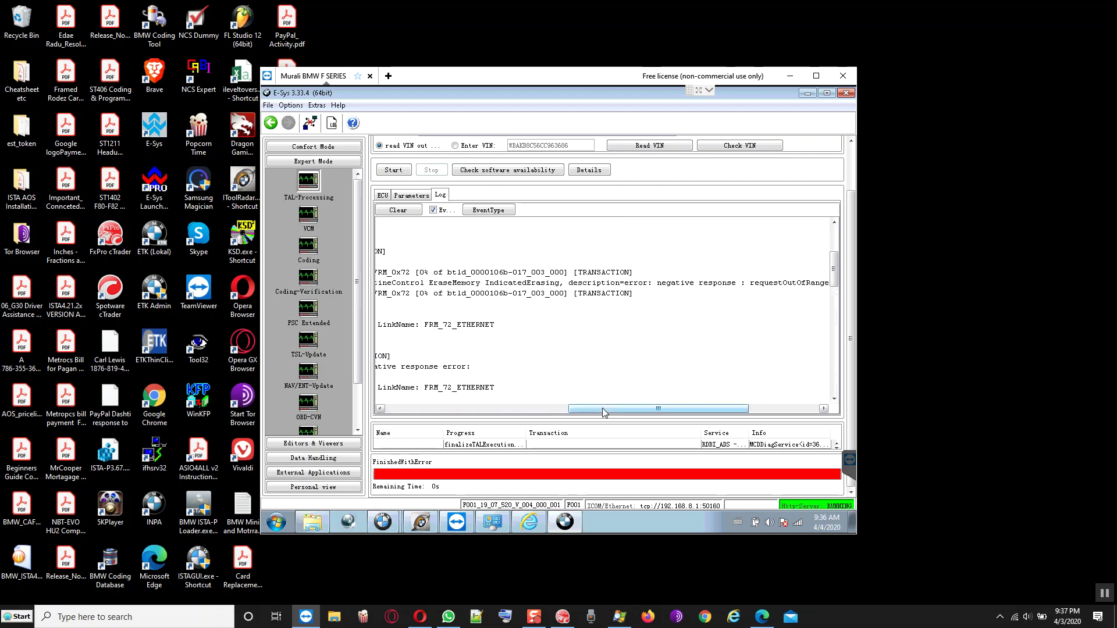
{"action": "left_click_drag", "start_coordinate": [603, 411], "coordinate": [568, 412]}
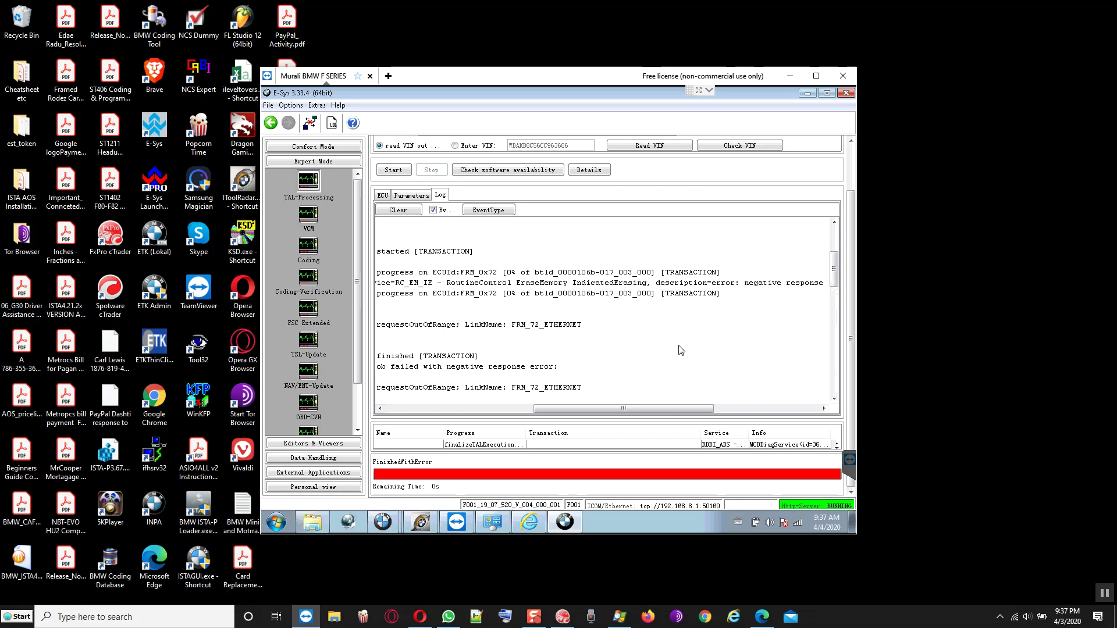
{"action": "left_click_drag", "start_coordinate": [700, 414], "coordinate": [805, 414]}
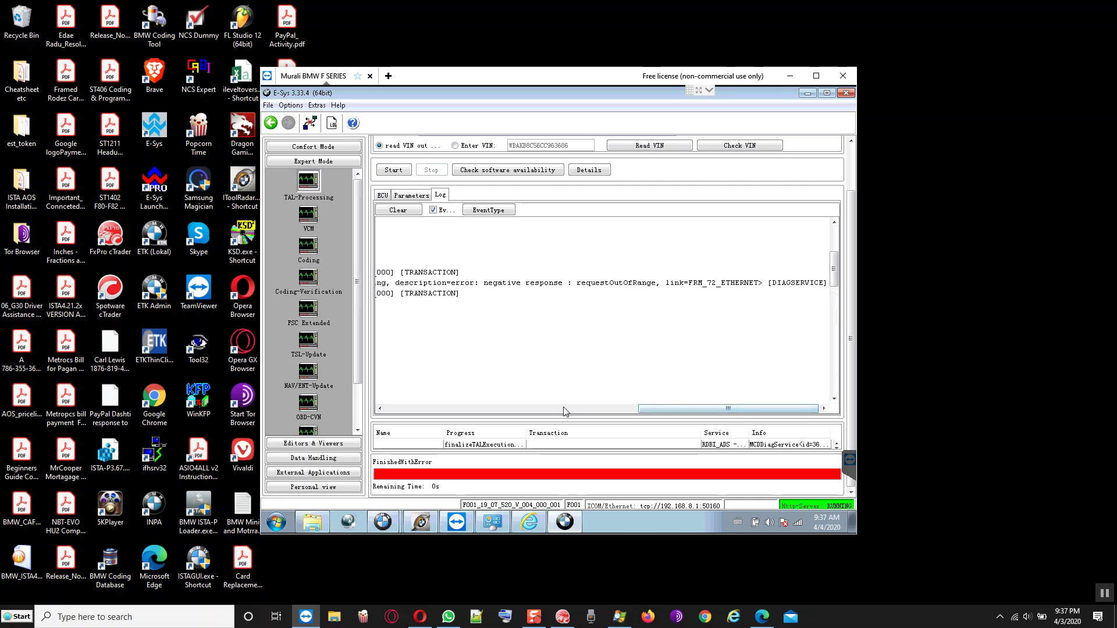
{"action": "left_click_drag", "start_coordinate": [640, 414], "coordinate": [375, 421]}
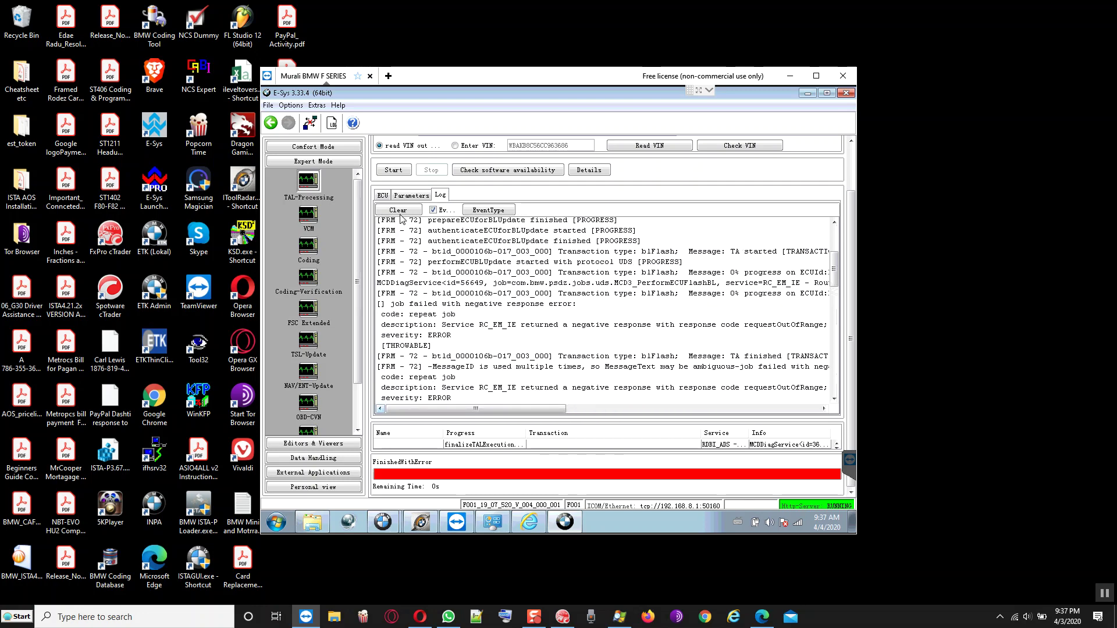
{"action": "scroll", "coordinate": [533, 327], "scroll_direction": "down", "scroll_amount": 3}
{"action": "scroll", "coordinate": [533, 327], "scroll_direction": "down", "scroll_amount": 3}
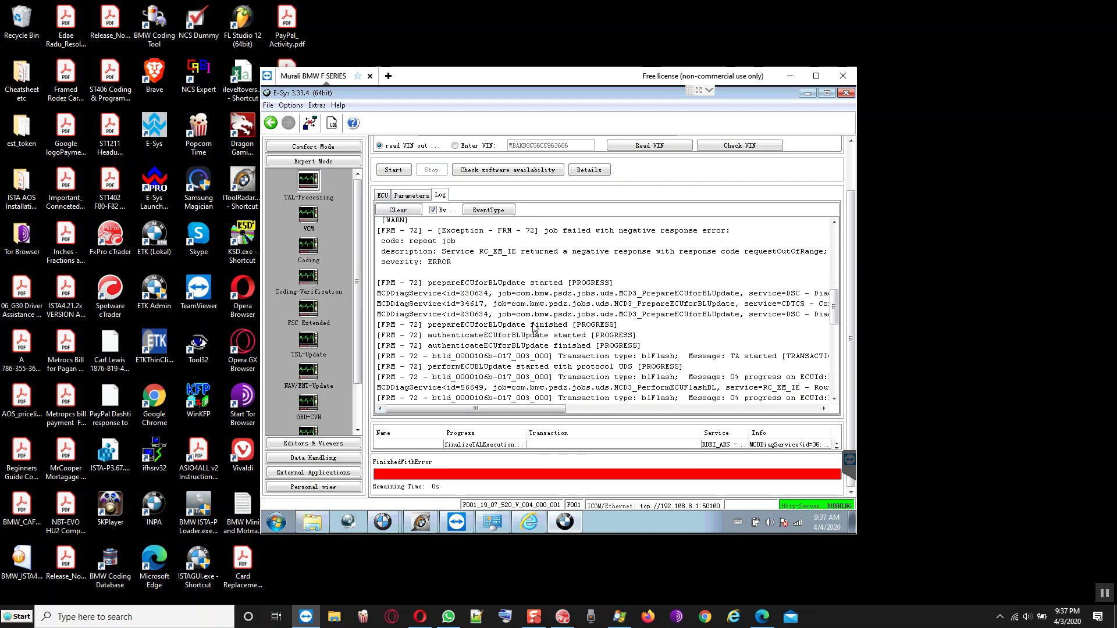
{"action": "scroll", "coordinate": [533, 328], "scroll_direction": "up", "scroll_amount": 10}
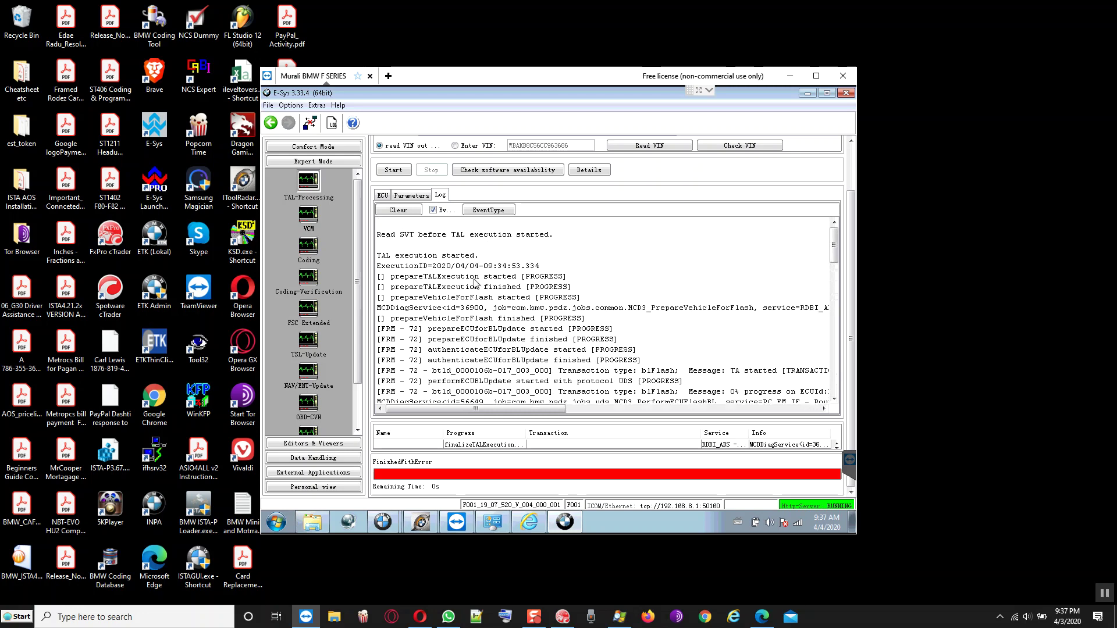
Return to the TAL's ECU list and leave only cdDeploy enabled for FRM 72.
{"action": "left_click", "coordinate": [383, 196]}
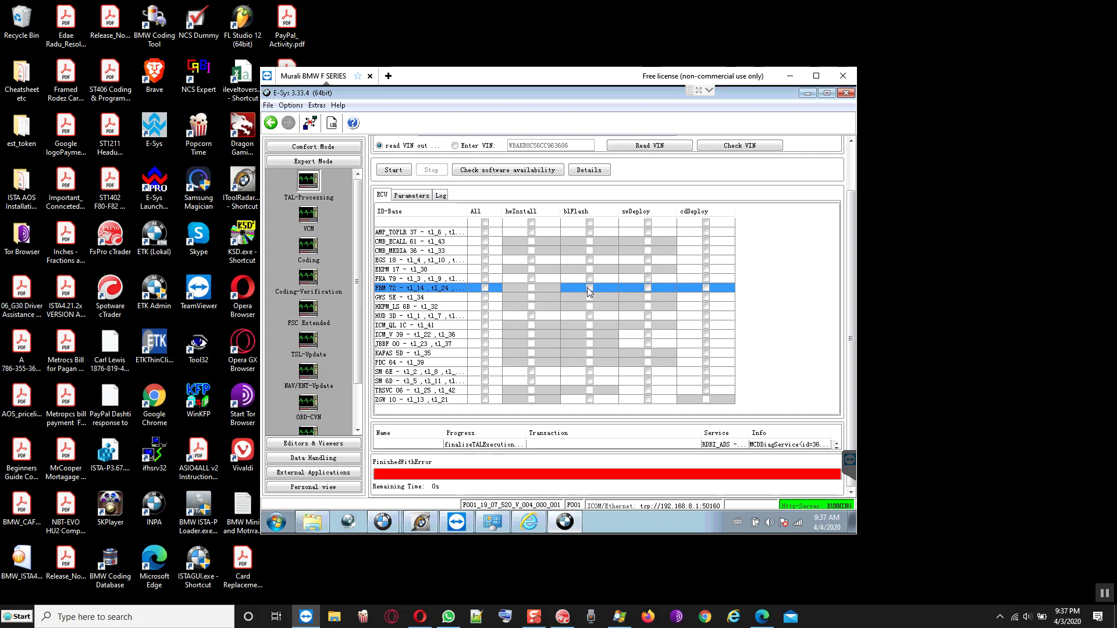
{"action": "left_click", "coordinate": [705, 288]}
Go back to TAL-Calculating in Comfort Mode and read the actual SVT from the VCM.
{"action": "left_click", "coordinate": [305, 146]}
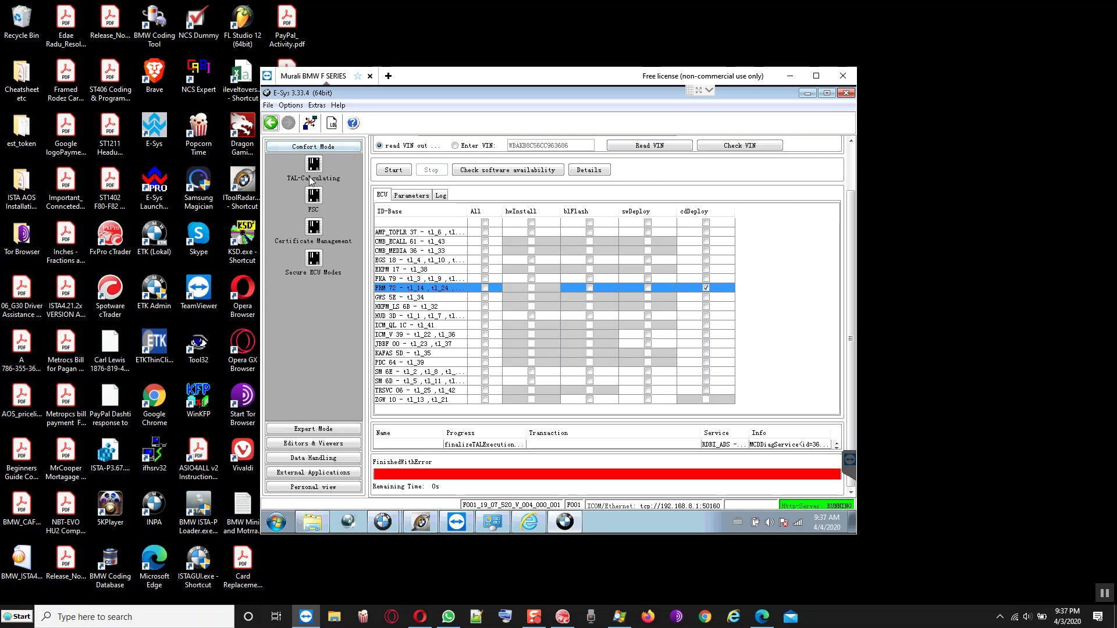
{"action": "left_click", "coordinate": [314, 167]}
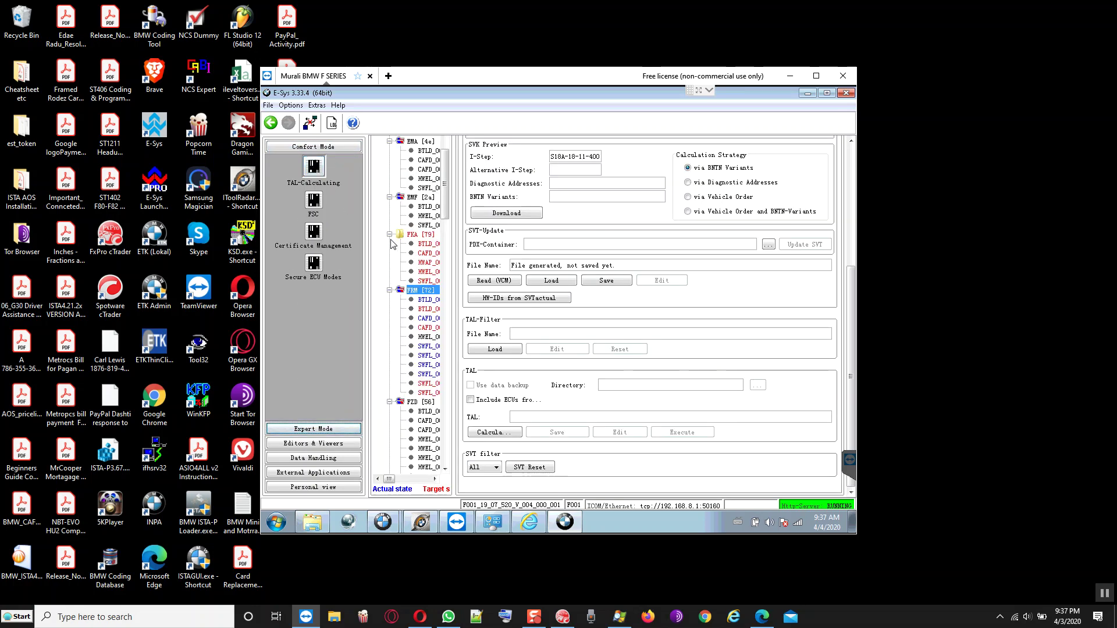
{"action": "left_click", "coordinate": [851, 162]}
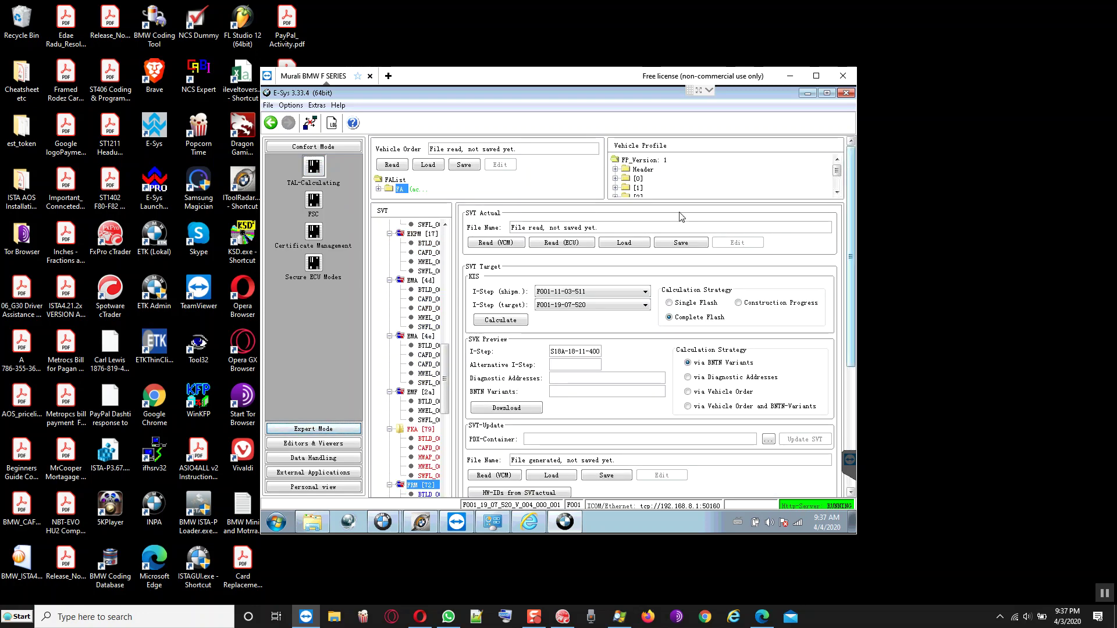
{"action": "left_click", "coordinate": [491, 243]}
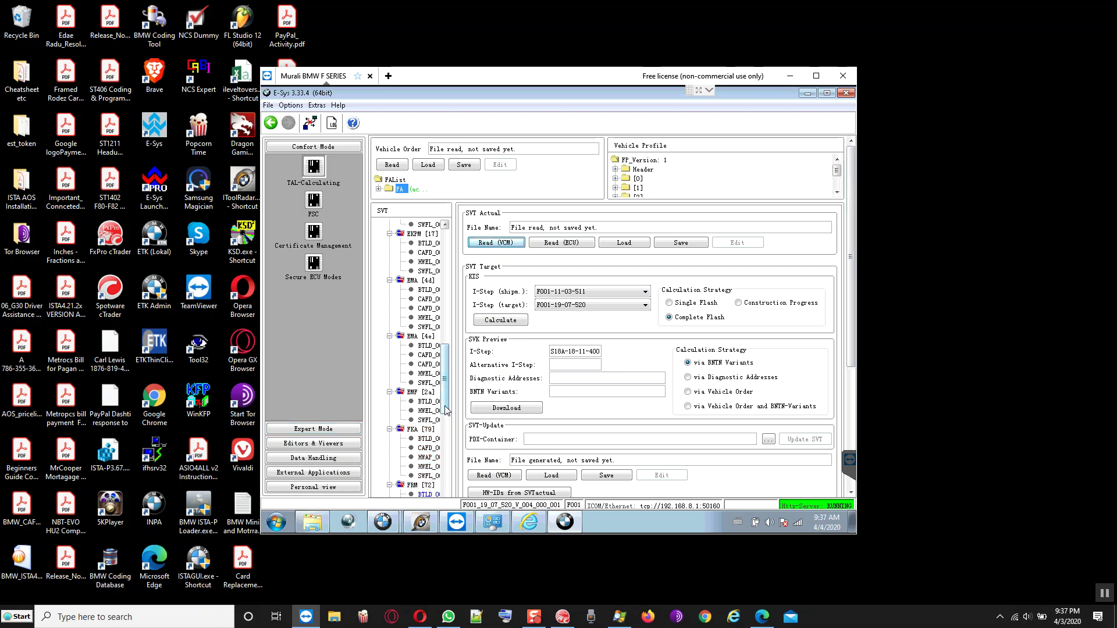
Examine the BTLD and CAFD entries under FRM [72] in the SVT tree and compare them with the other ECUs up to EGS [18].
{"action": "left_click", "coordinate": [414, 485]}
{"action": "scroll", "coordinate": [401, 417], "scroll_direction": "down", "scroll_amount": 1}
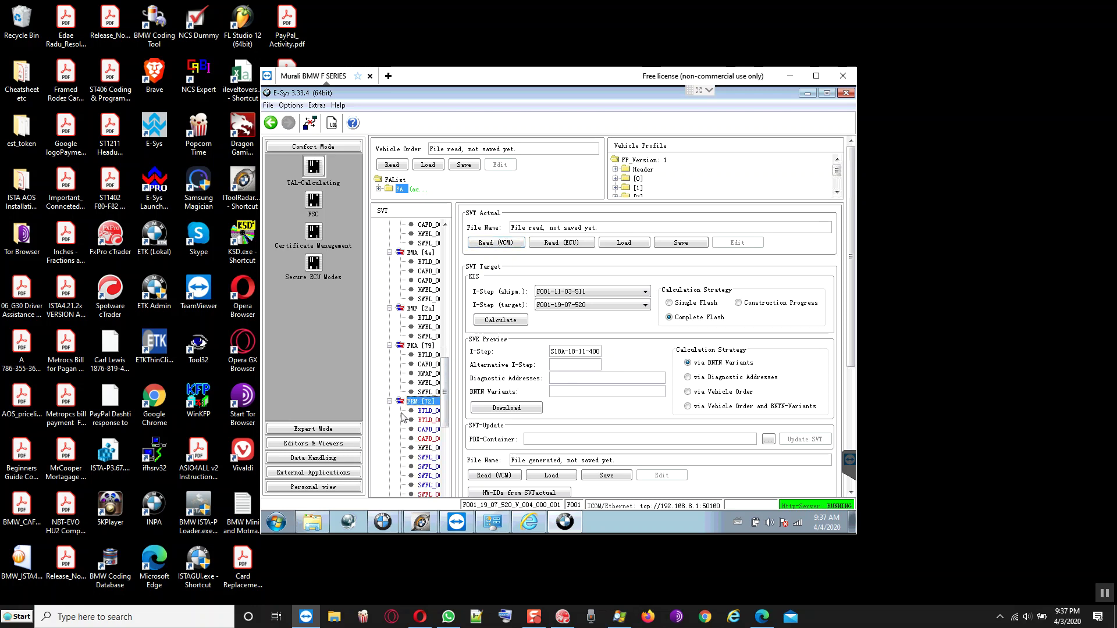
{"action": "left_click", "coordinate": [426, 411]}
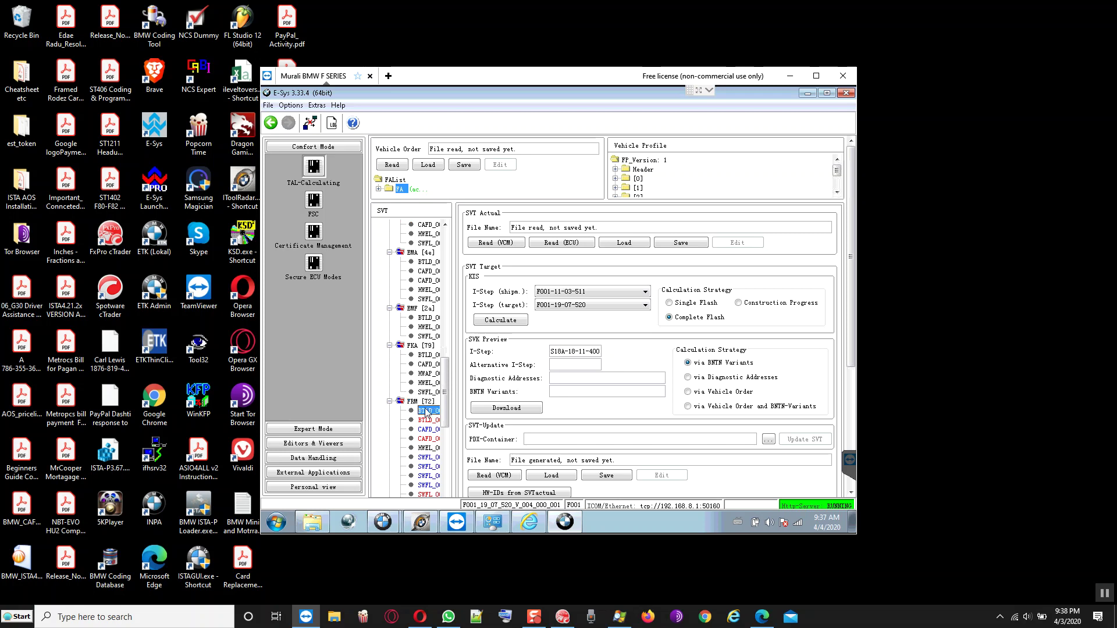
{"action": "left_click", "coordinate": [421, 430]}
{"action": "scroll", "coordinate": [419, 433], "scroll_direction": "down", "scroll_amount": 2}
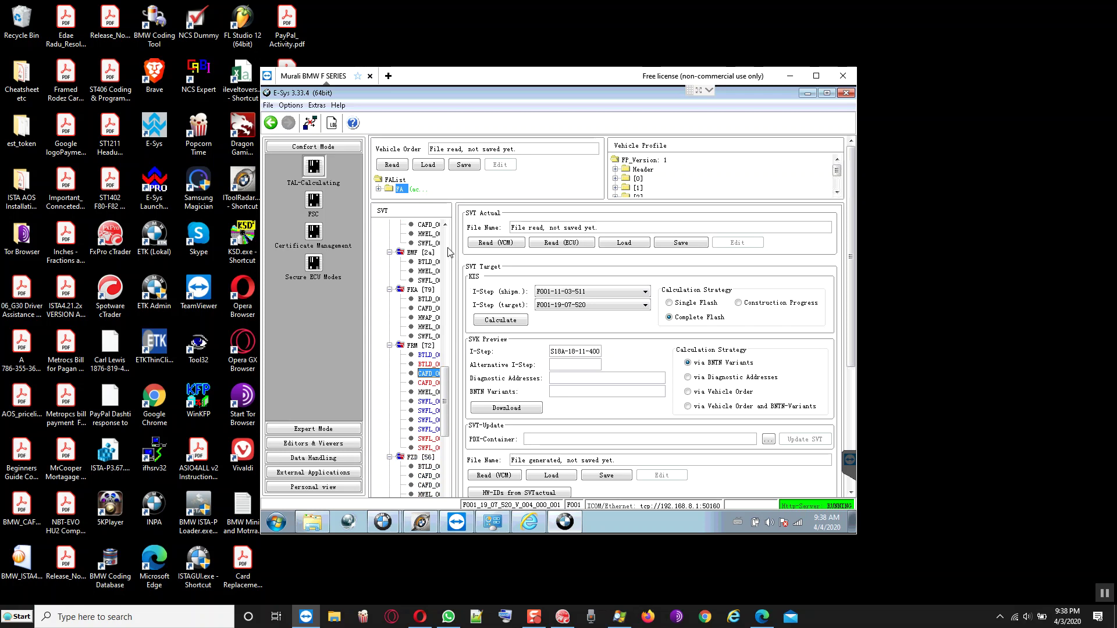
{"action": "scroll", "coordinate": [430, 314], "scroll_direction": "up", "scroll_amount": 6}
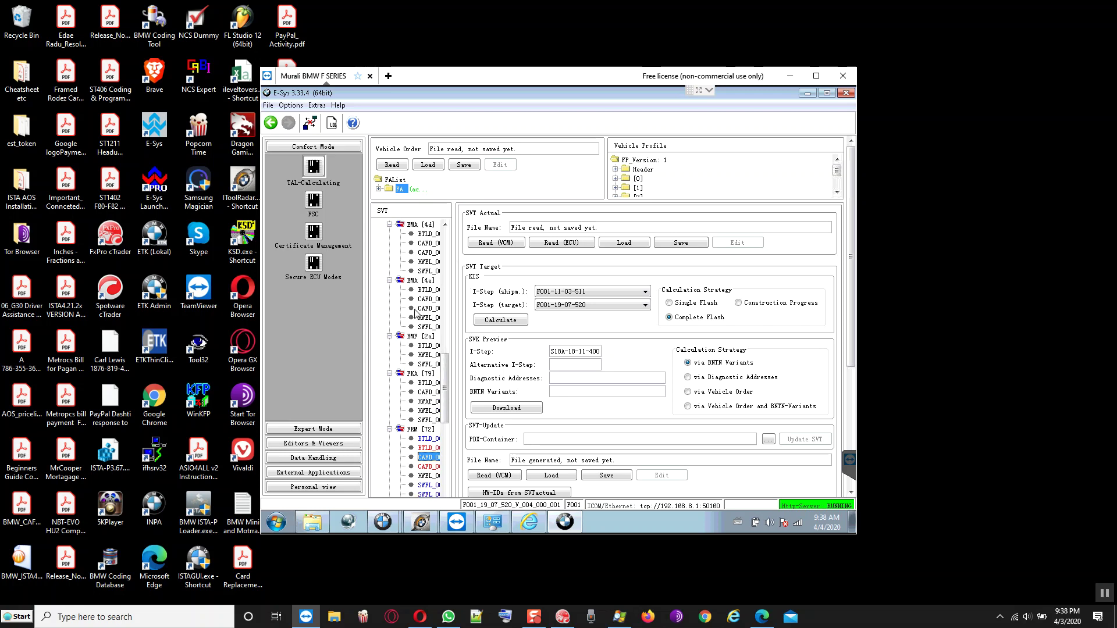
{"action": "scroll", "coordinate": [415, 312], "scroll_direction": "up", "scroll_amount": 7}
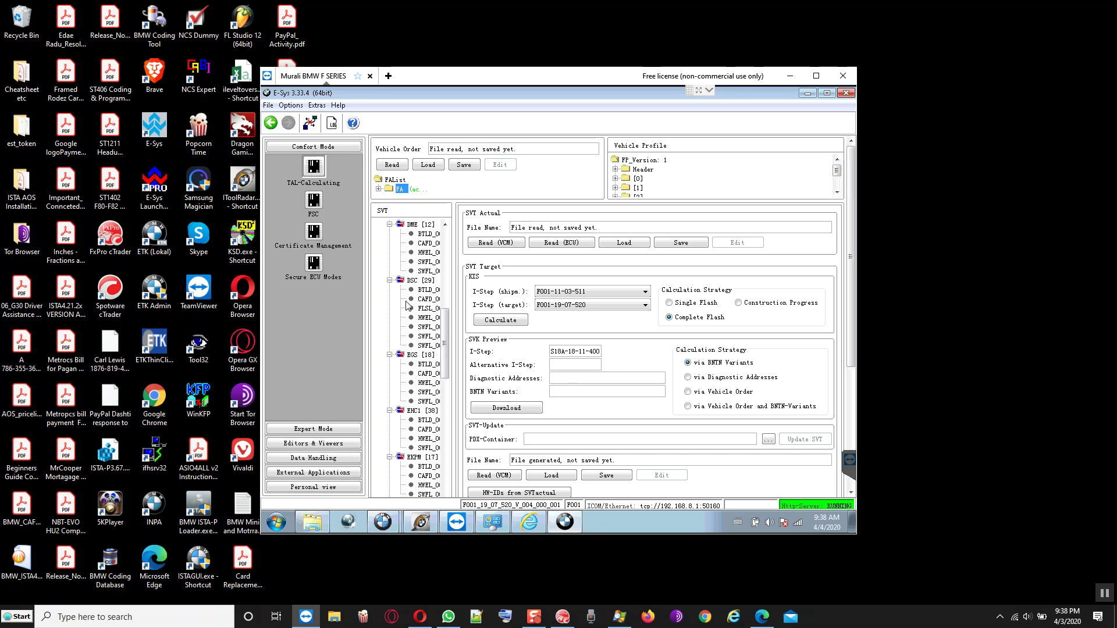
{"action": "left_click", "coordinate": [409, 354]}
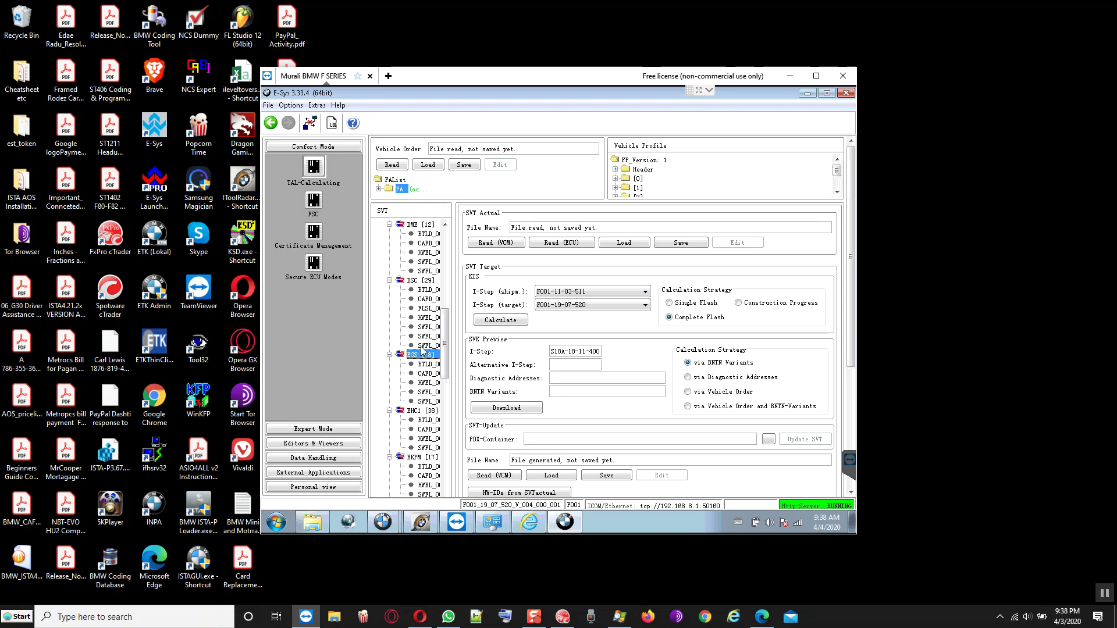
{"action": "left_click", "coordinate": [498, 320]}
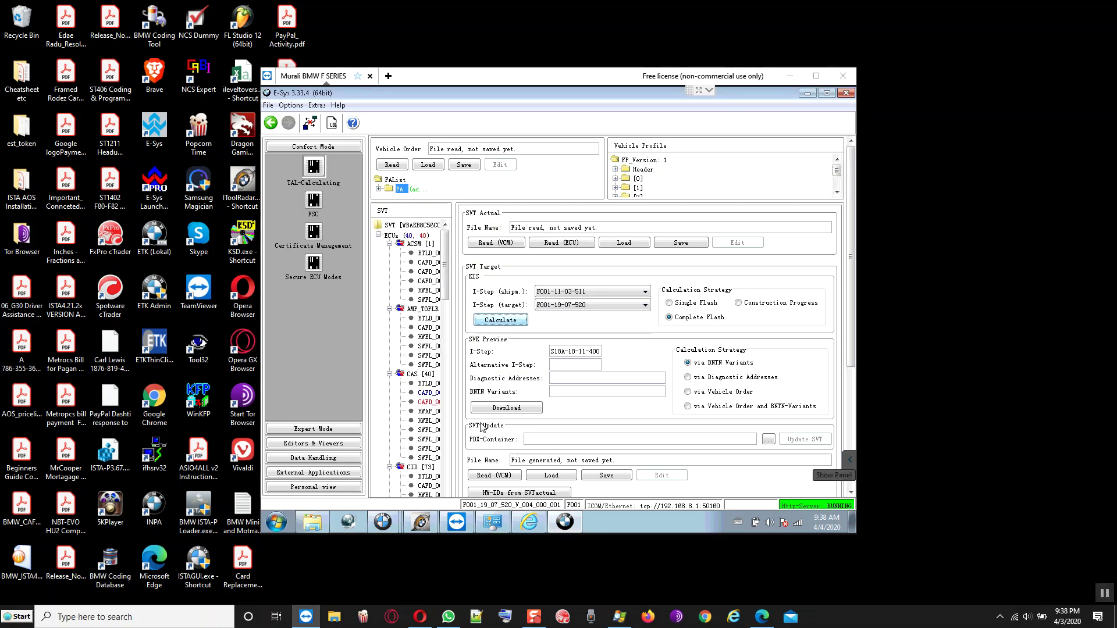
{"action": "left_click", "coordinate": [424, 403]}
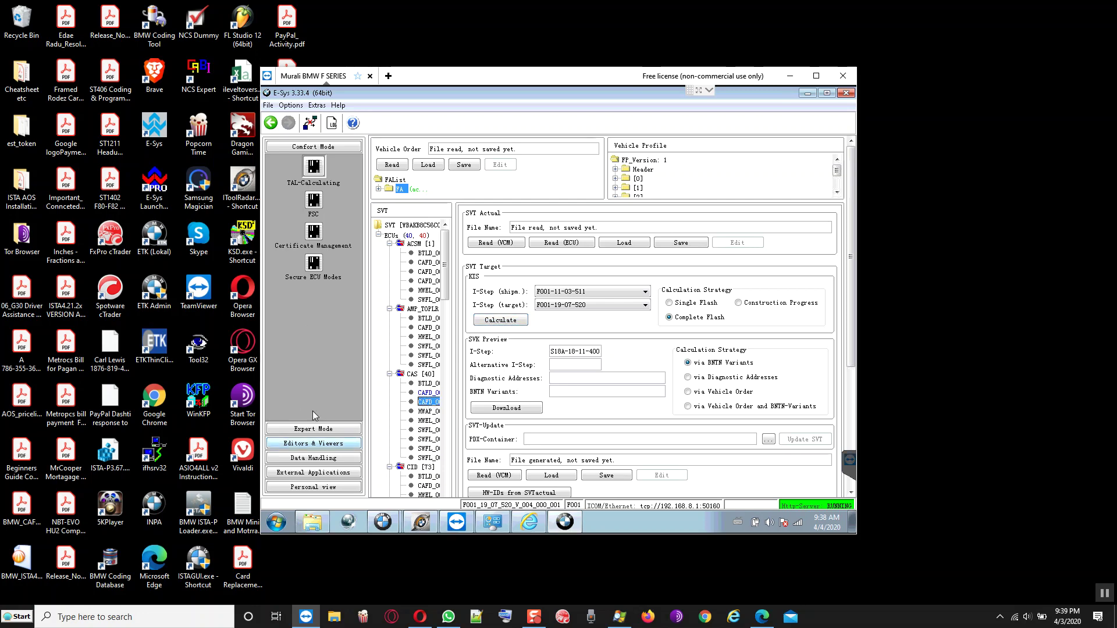
{"action": "left_click", "coordinate": [310, 429]}
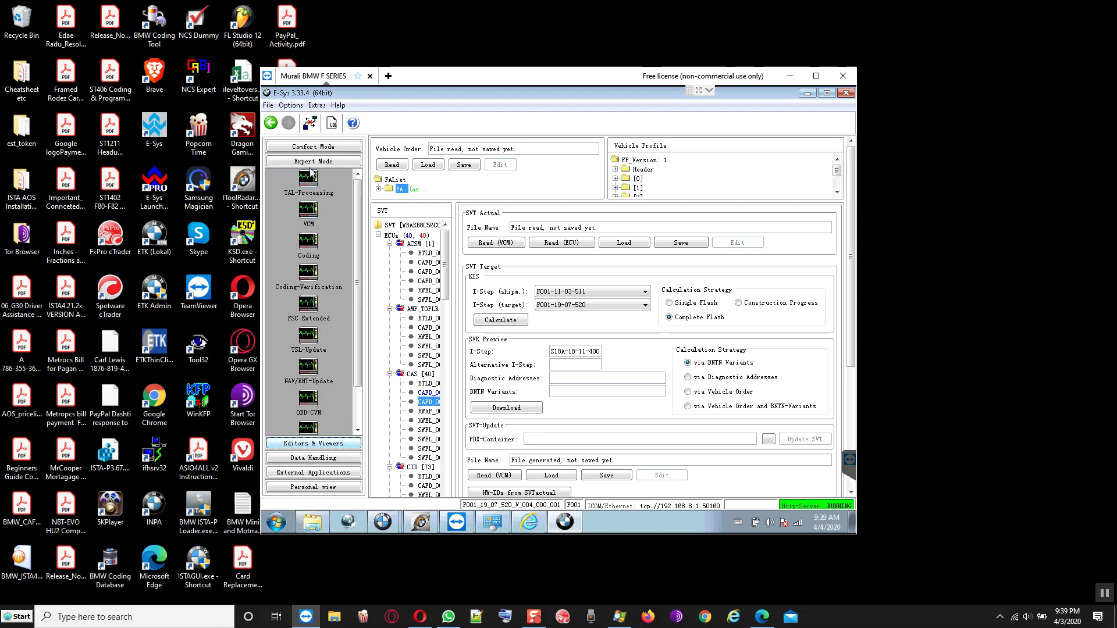
{"action": "left_click", "coordinate": [314, 147]}
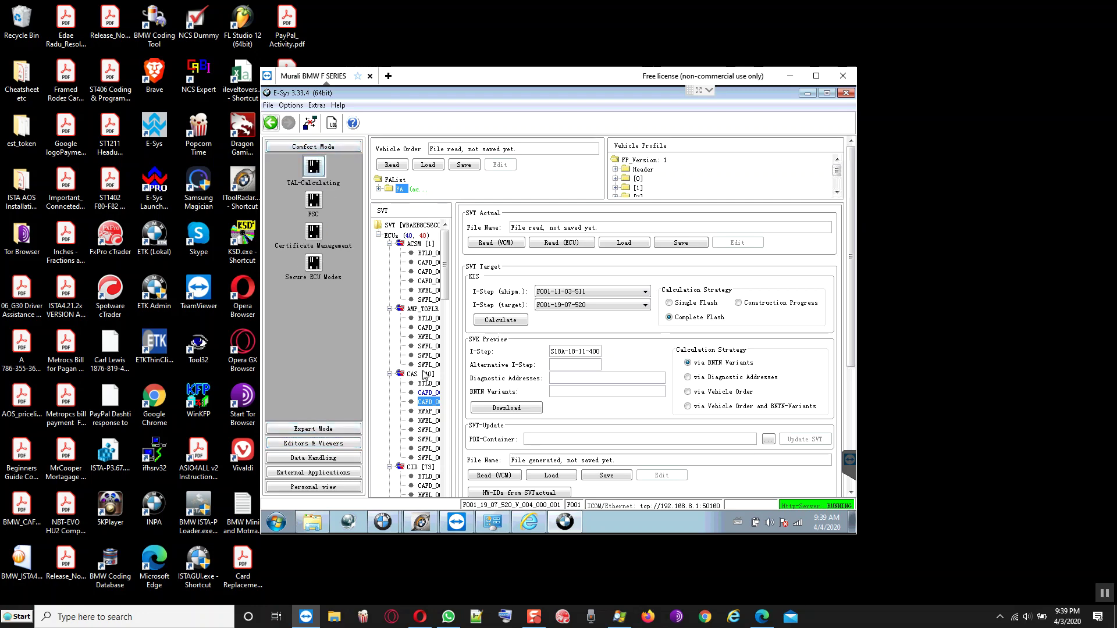
Compare the actual and target entries of the ECUs from ACSM [1] through FRM [72] to HU_CIC in the calculated SVT.
{"action": "scroll", "coordinate": [411, 374], "scroll_direction": "down", "scroll_amount": 9}
{"action": "scroll", "coordinate": [410, 369], "scroll_direction": "down", "scroll_amount": 10}
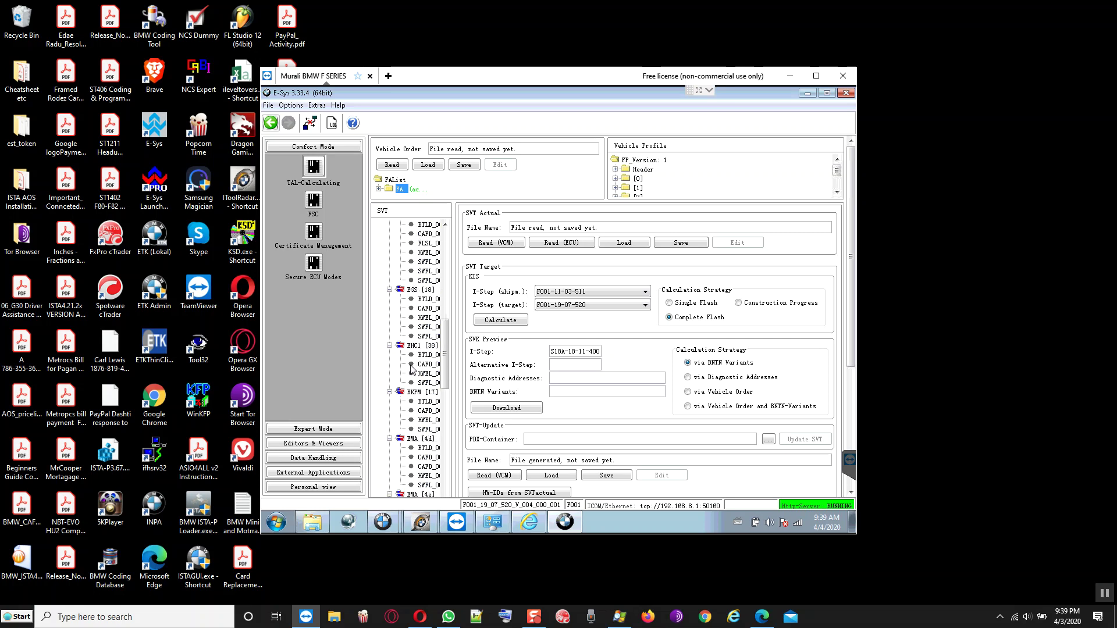
{"action": "left_click", "coordinate": [412, 291]}
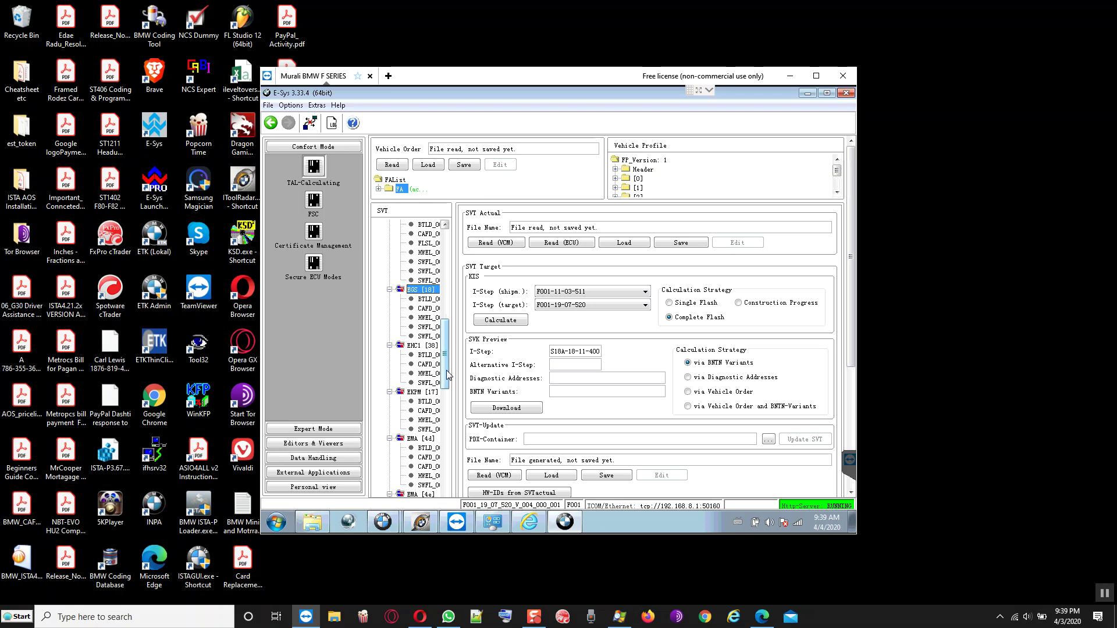
{"action": "scroll", "coordinate": [422, 366], "scroll_direction": "up", "scroll_amount": 5}
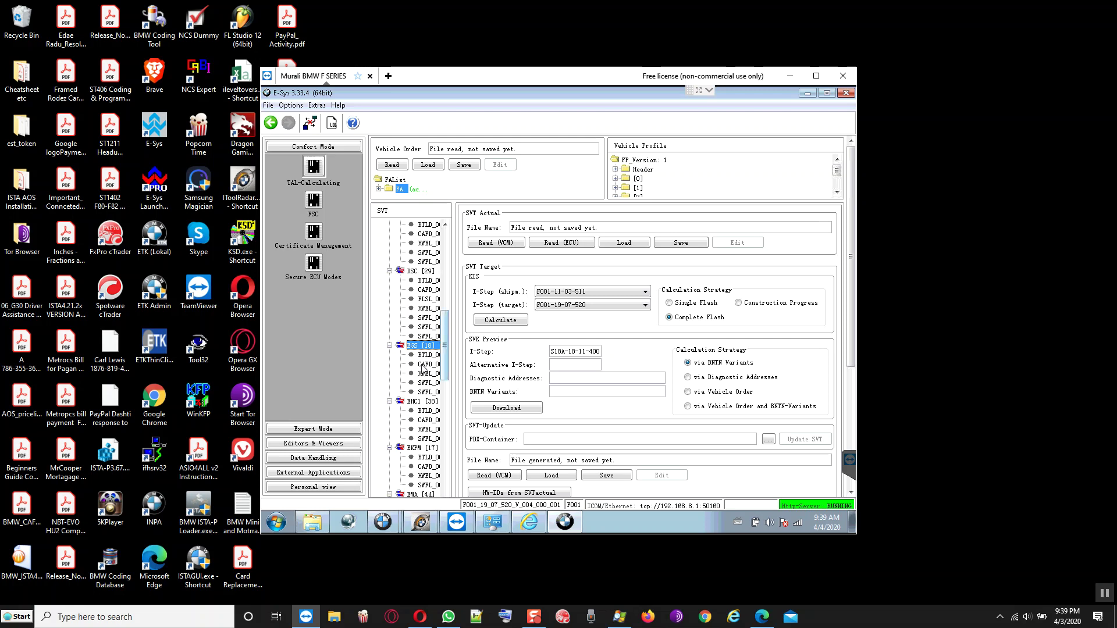
{"action": "scroll", "coordinate": [420, 365], "scroll_direction": "up", "scroll_amount": 8}
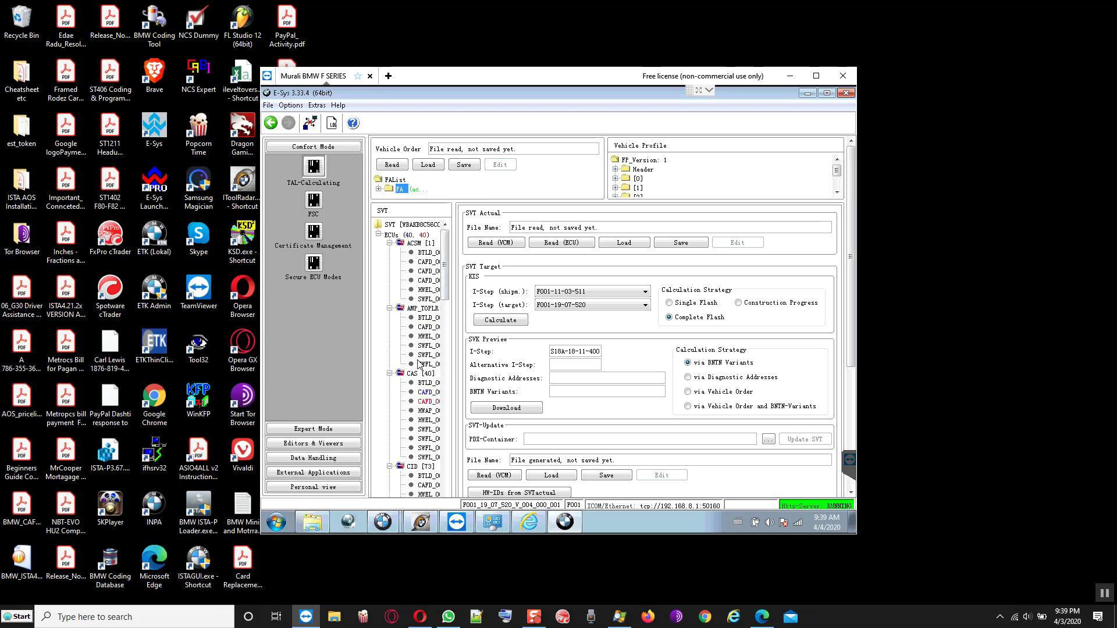
{"action": "scroll", "coordinate": [419, 364], "scroll_direction": "down", "scroll_amount": 6}
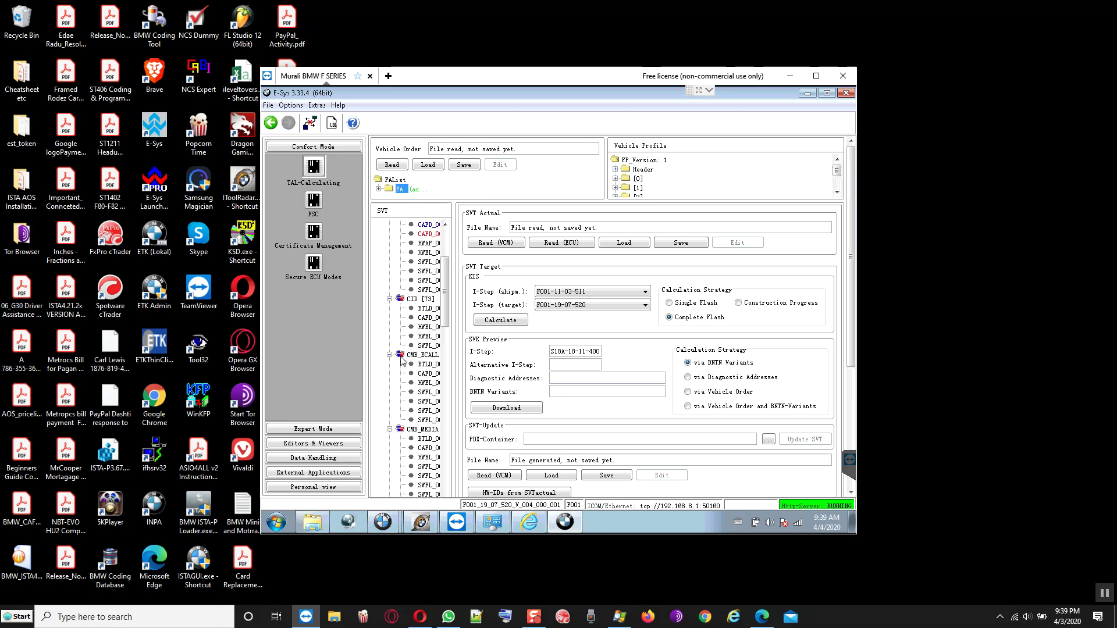
{"action": "scroll", "coordinate": [402, 361], "scroll_direction": "down", "scroll_amount": 8}
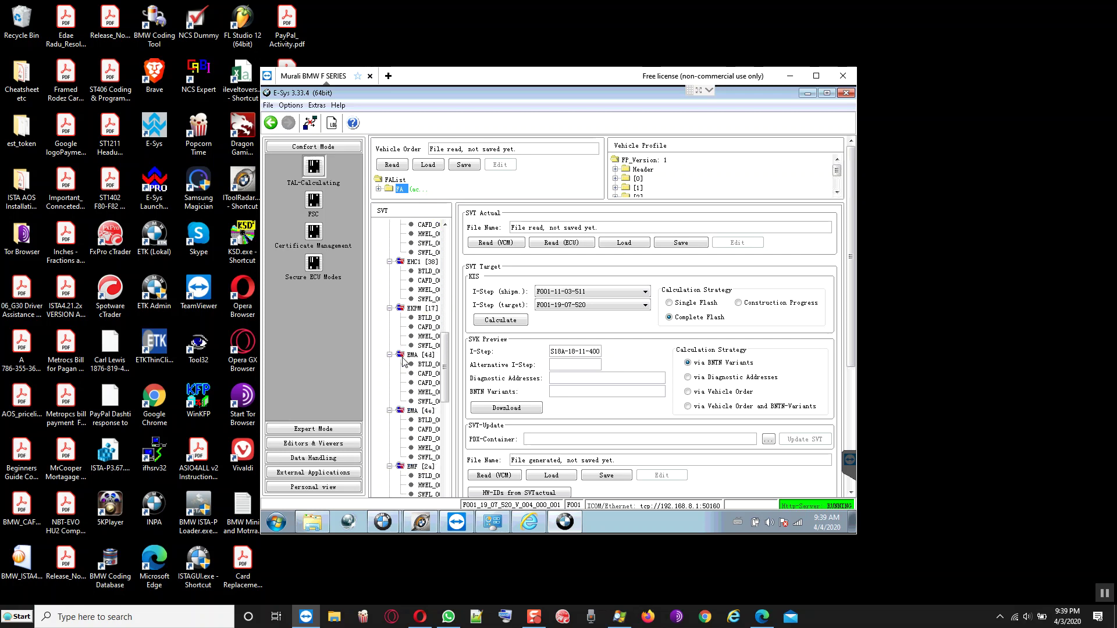
{"action": "scroll", "coordinate": [403, 362], "scroll_direction": "down", "scroll_amount": 2}
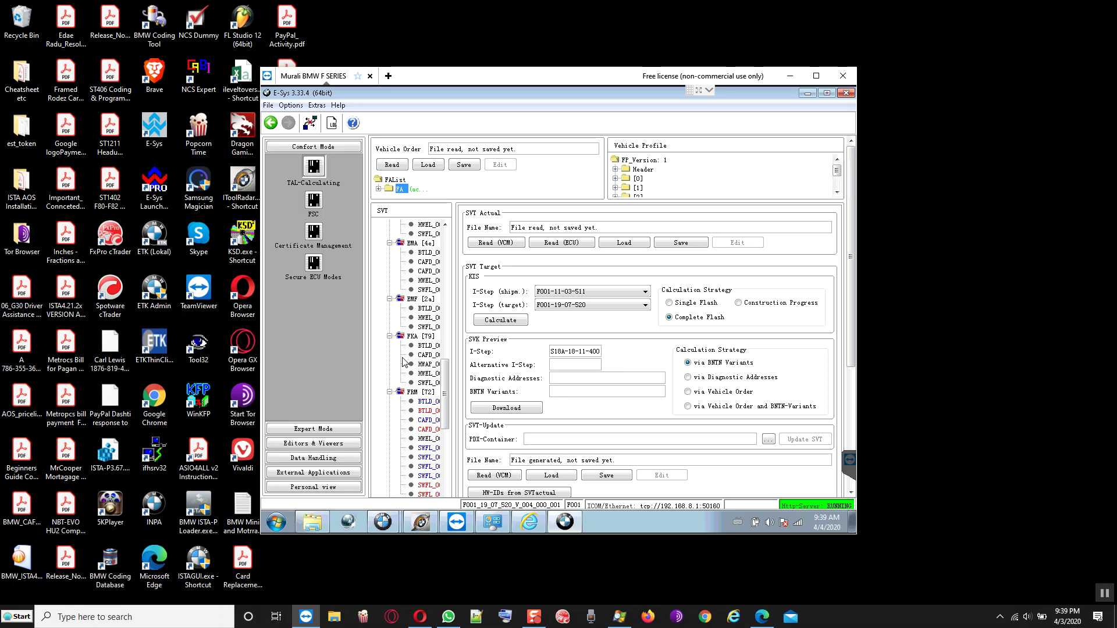
{"action": "left_click", "coordinate": [414, 338]}
{"action": "scroll", "coordinate": [414, 342], "scroll_direction": "down", "scroll_amount": 10}
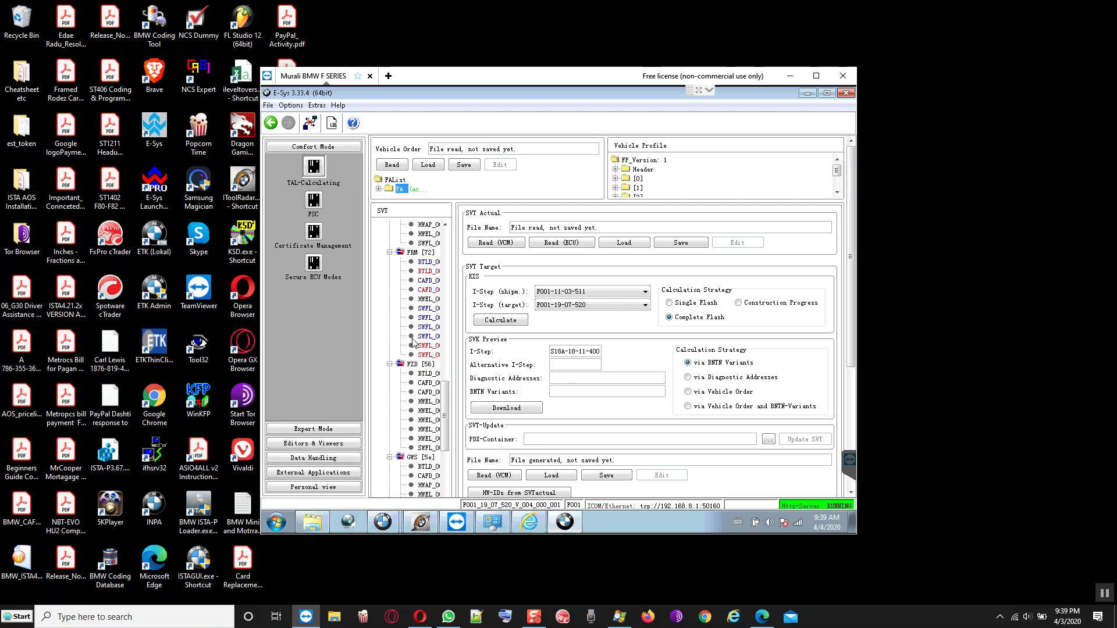
{"action": "scroll", "coordinate": [413, 342], "scroll_direction": "down", "scroll_amount": 7}
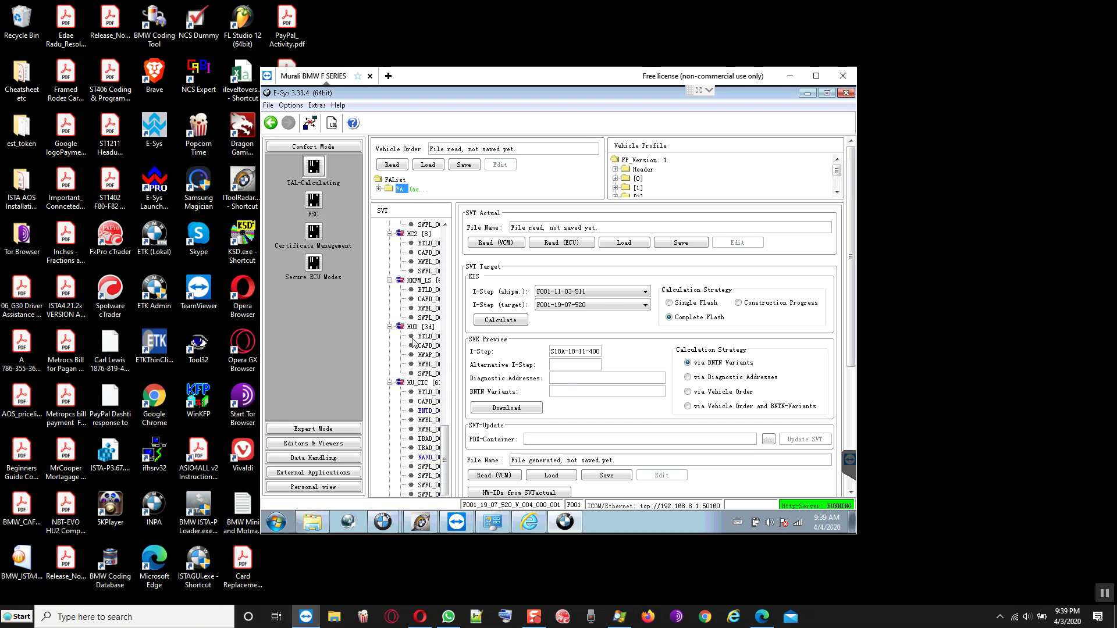
Review the actual and target entries of the remaining ECUs from ICM_QL down to ZGW [10] in the SVT tree.
{"action": "left_click", "coordinate": [849, 418]}
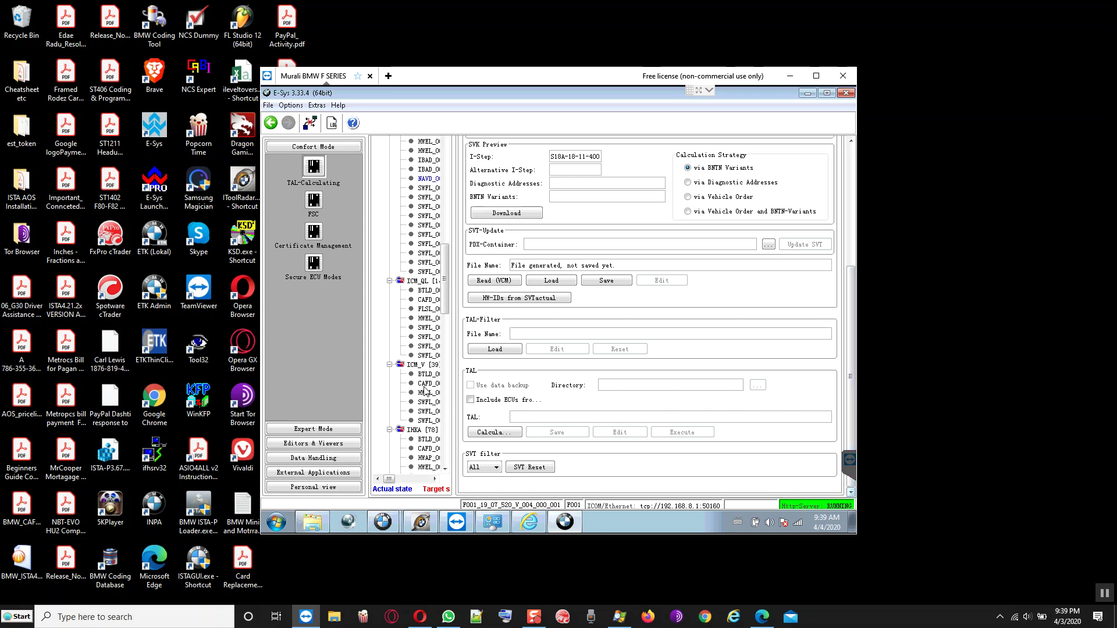
{"action": "scroll", "coordinate": [420, 378], "scroll_direction": "down", "scroll_amount": 5}
{"action": "scroll", "coordinate": [420, 378], "scroll_direction": "down", "scroll_amount": 15}
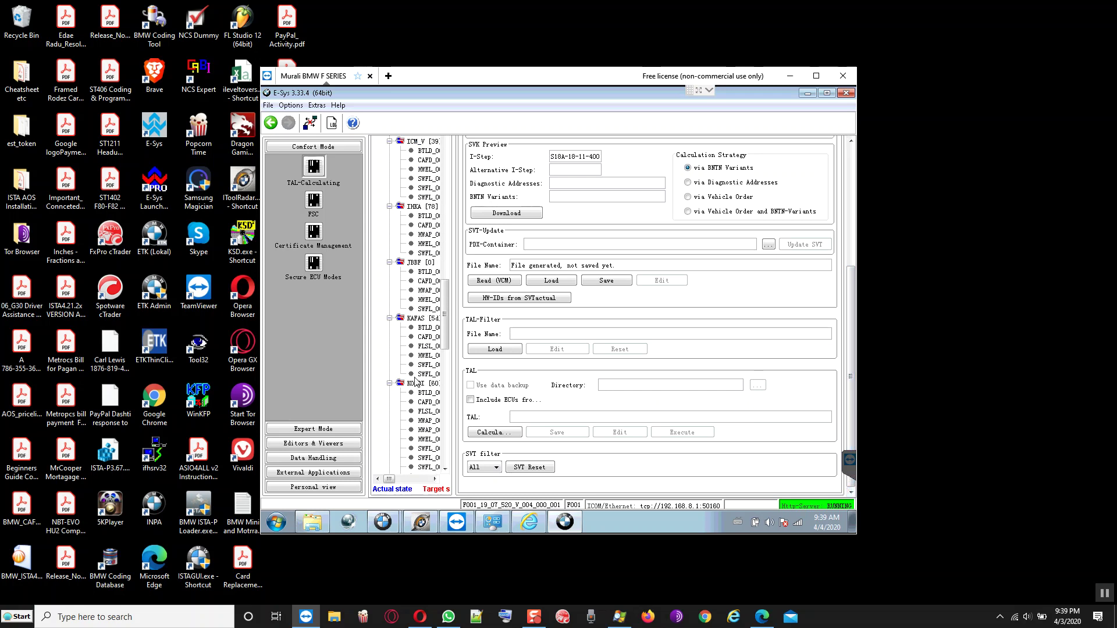
{"action": "scroll", "coordinate": [415, 381], "scroll_direction": "down", "scroll_amount": 13}
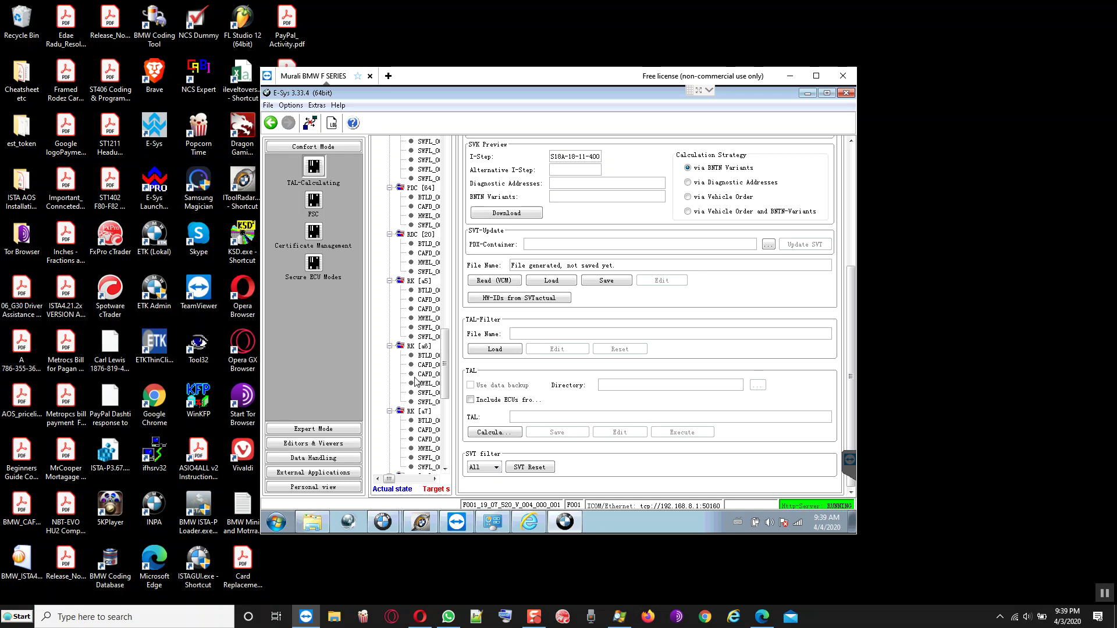
{"action": "scroll", "coordinate": [416, 381], "scroll_direction": "down", "scroll_amount": 1}
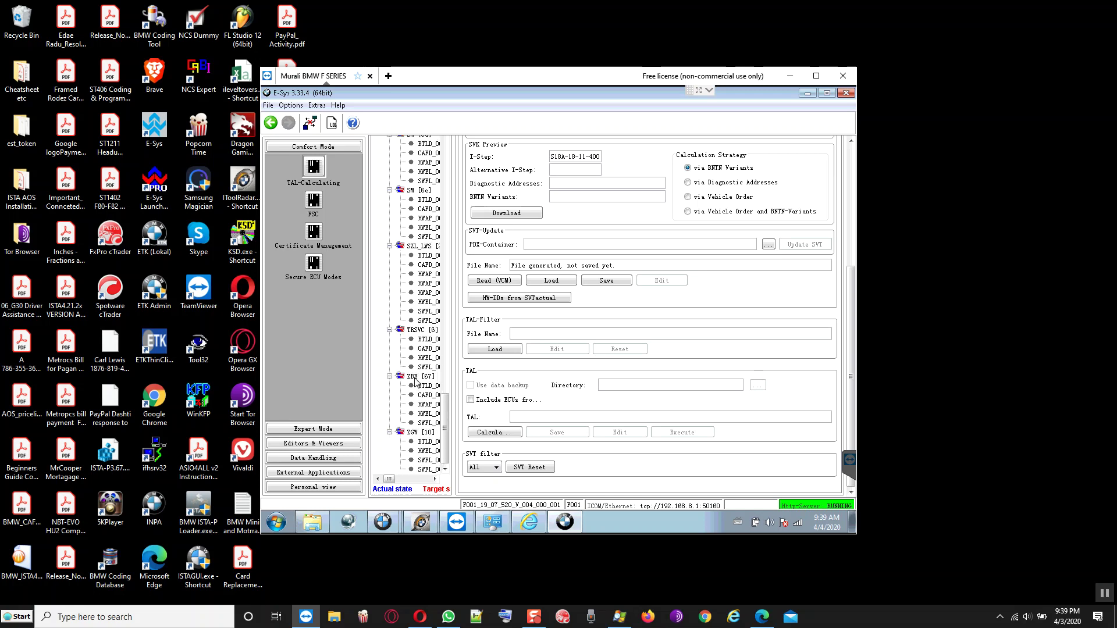
{"action": "scroll", "coordinate": [410, 372], "scroll_direction": "up", "scroll_amount": 1}
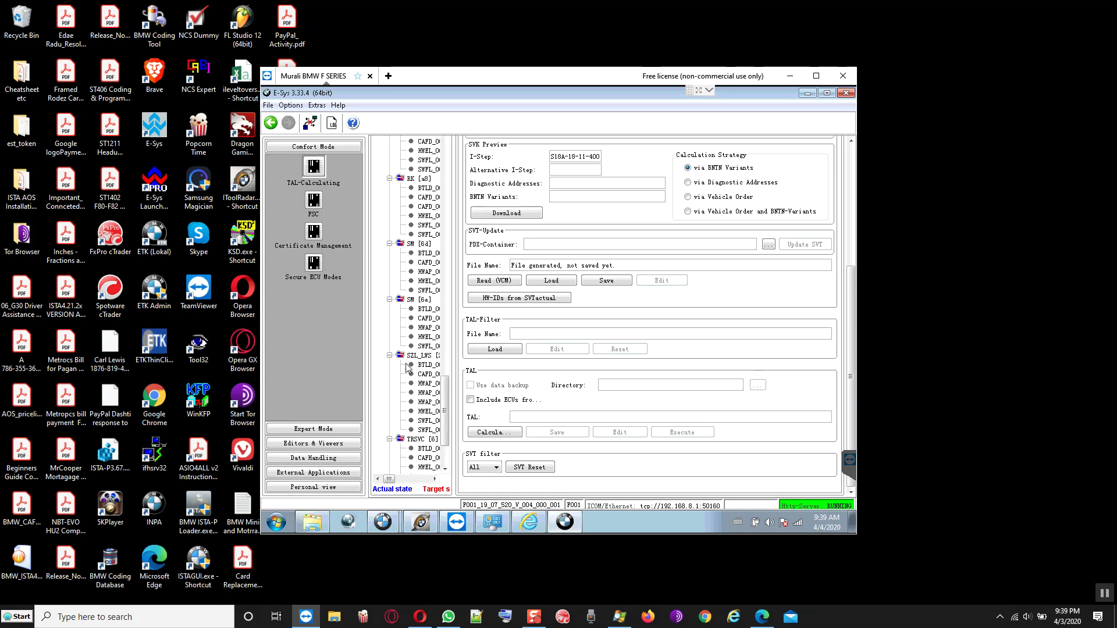
{"action": "scroll", "coordinate": [408, 284], "scroll_direction": "up", "scroll_amount": 1}
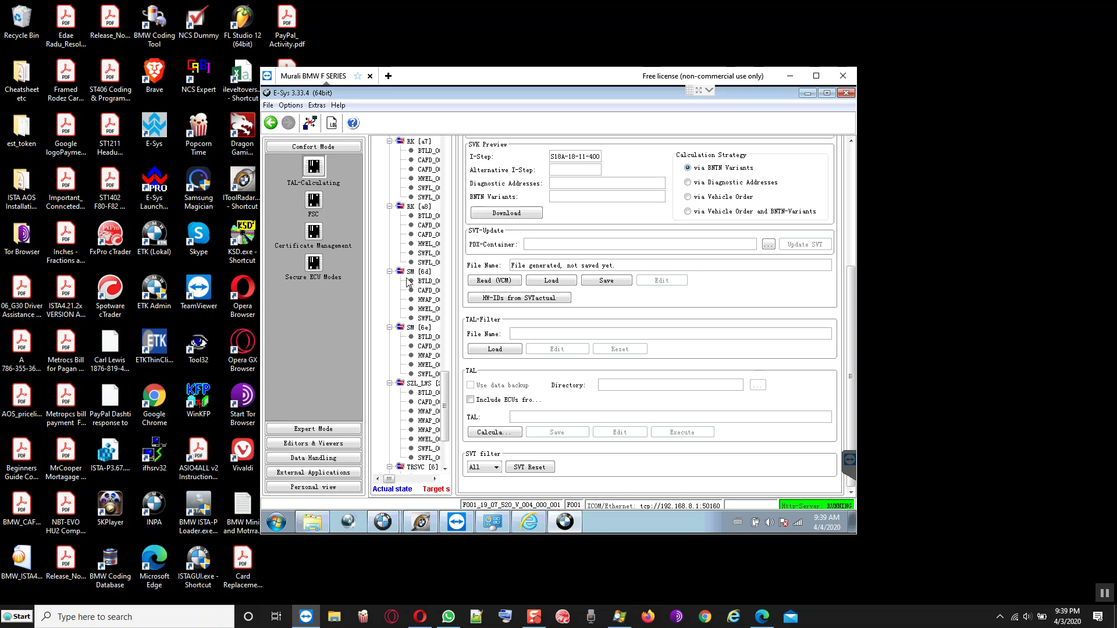
Examine the SVT tree from ECU SM [6e] down, and check the available vehicle interfaces through ISTA+ complete identification.
{"action": "left_click", "coordinate": [411, 328]}
{"action": "scroll", "coordinate": [410, 351], "scroll_direction": "down", "scroll_amount": 5}
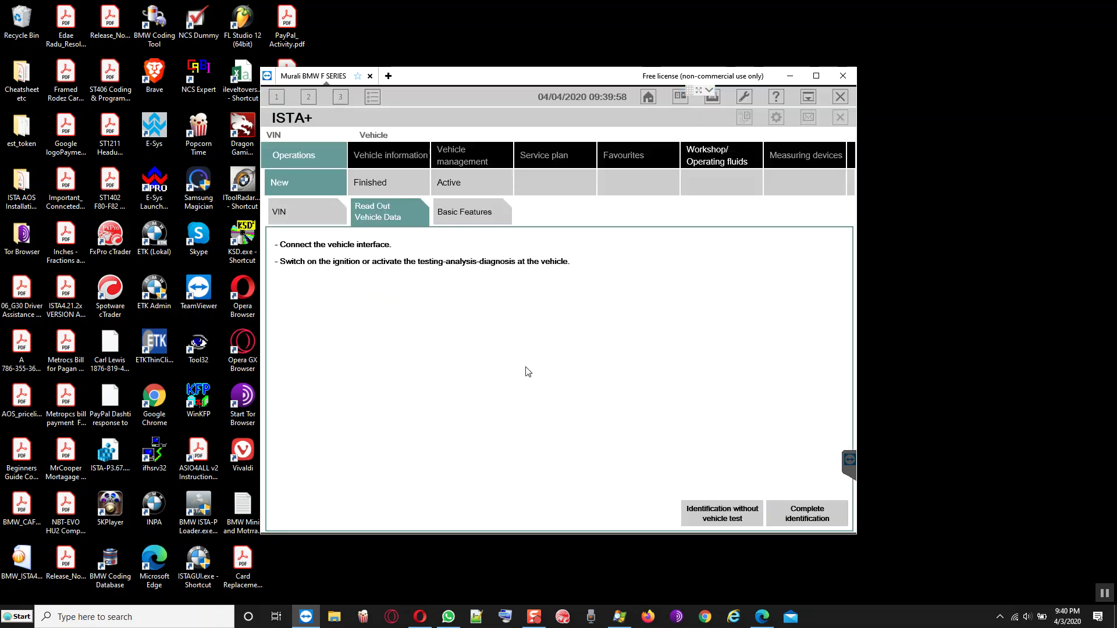
{"action": "left_click", "coordinate": [801, 514]}
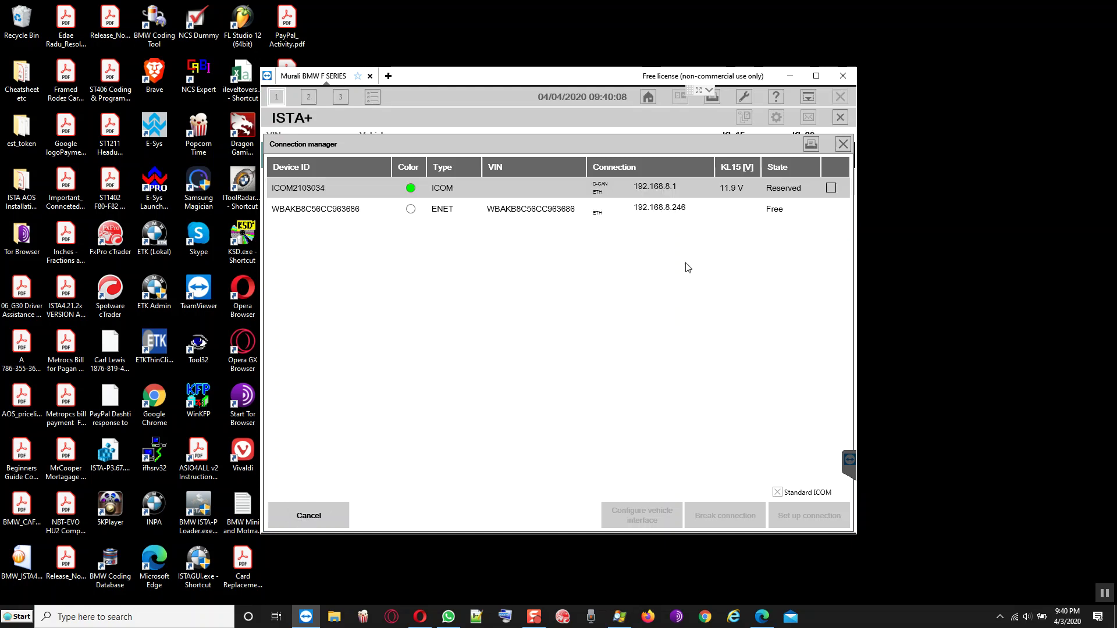
{"action": "left_click", "coordinate": [808, 99]}
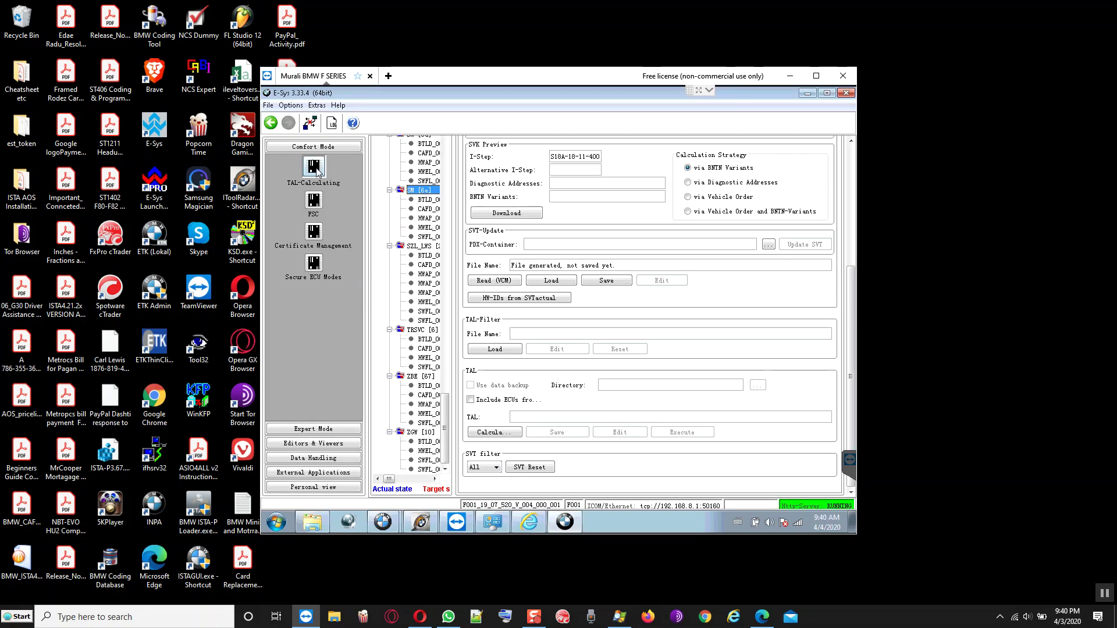
Review the loaded files and ECU selection in the Expert Mode TAL-Processing module.
{"action": "left_click", "coordinate": [313, 429]}
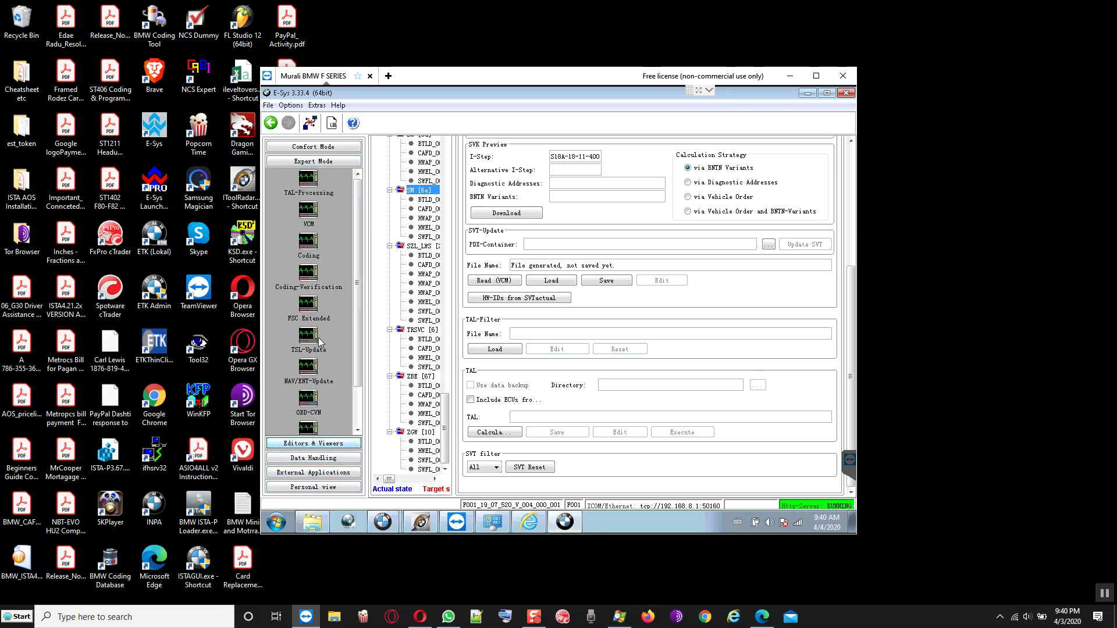
{"action": "left_click", "coordinate": [308, 182]}
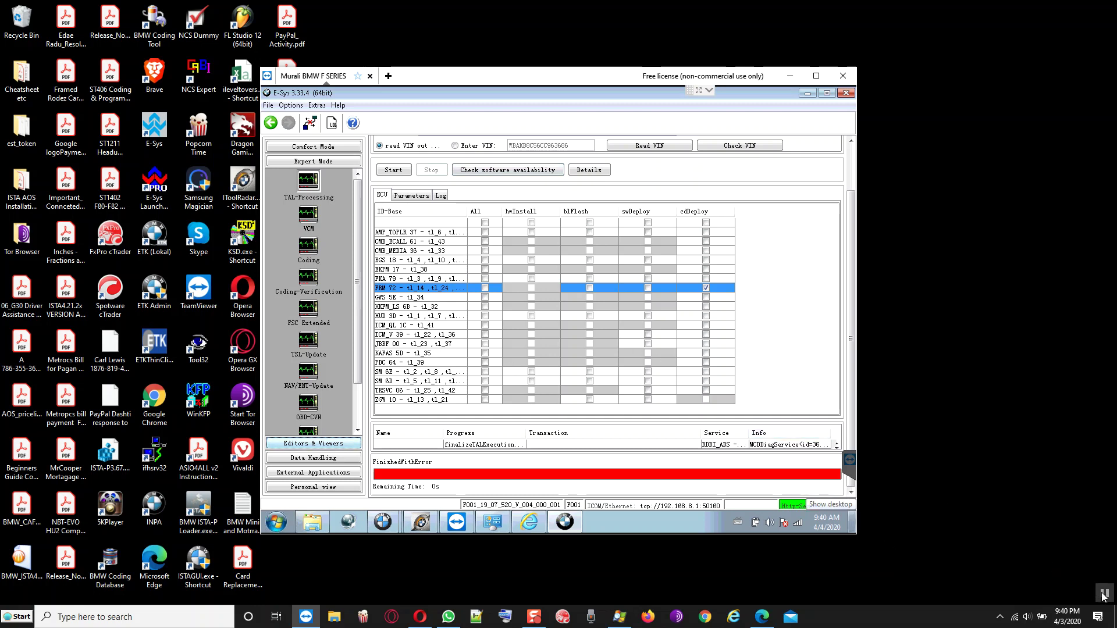
{"action": "left_click", "coordinate": [850, 174]}
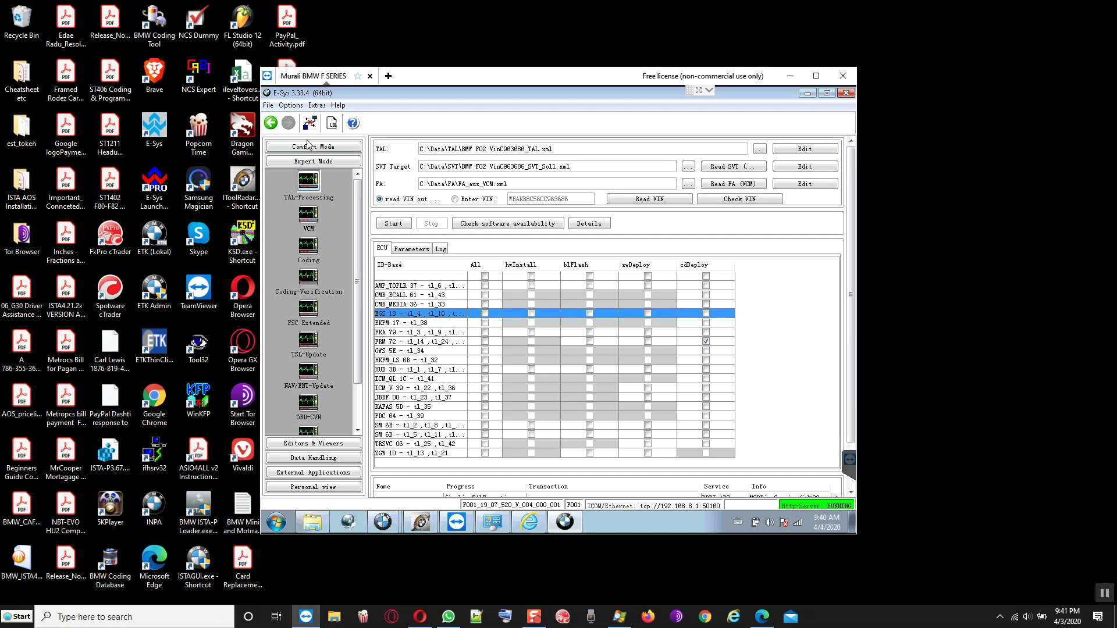
Return to TAL-Calculating and save the actual SVT over the existing file ending in SVT_ist.xml.
{"action": "left_click", "coordinate": [310, 147]}
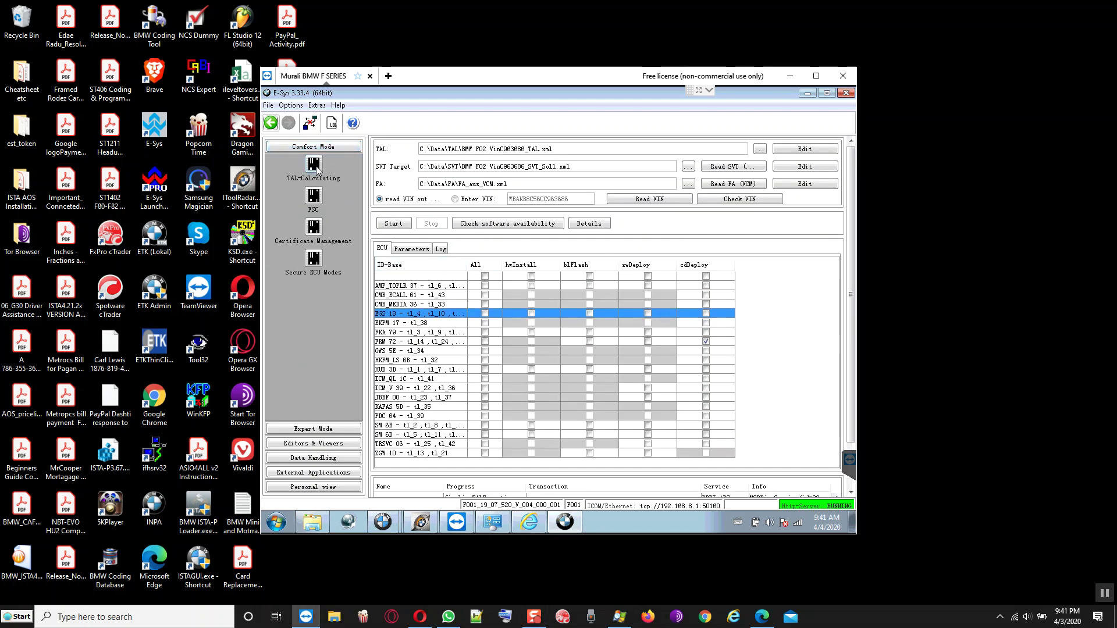
{"action": "left_click", "coordinate": [314, 166]}
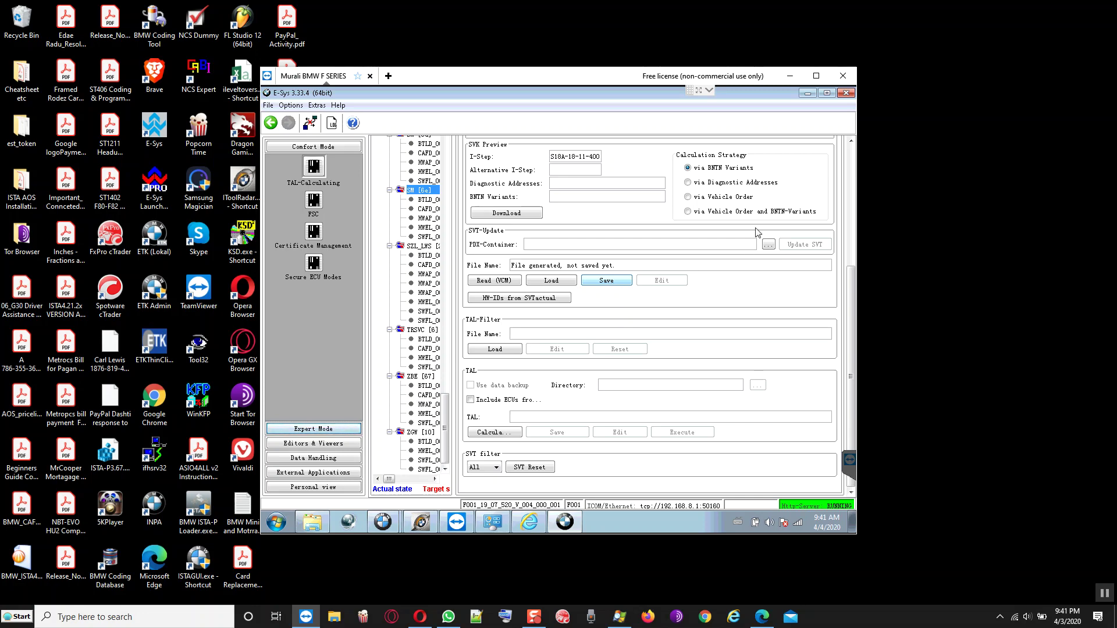
{"action": "left_click", "coordinate": [851, 170]}
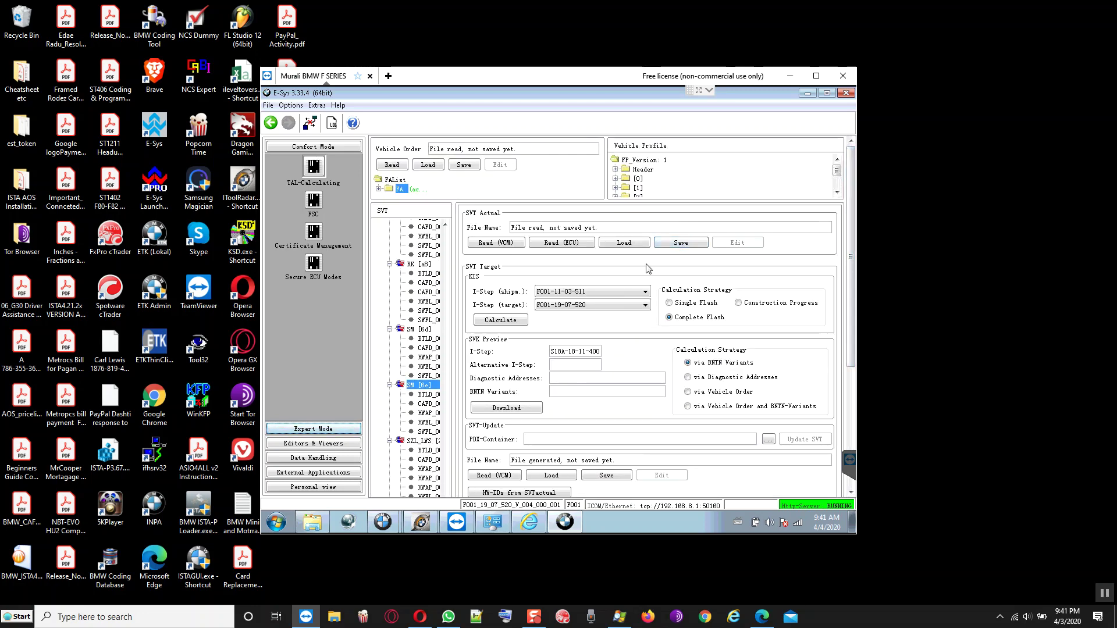
{"action": "left_click", "coordinate": [684, 243]}
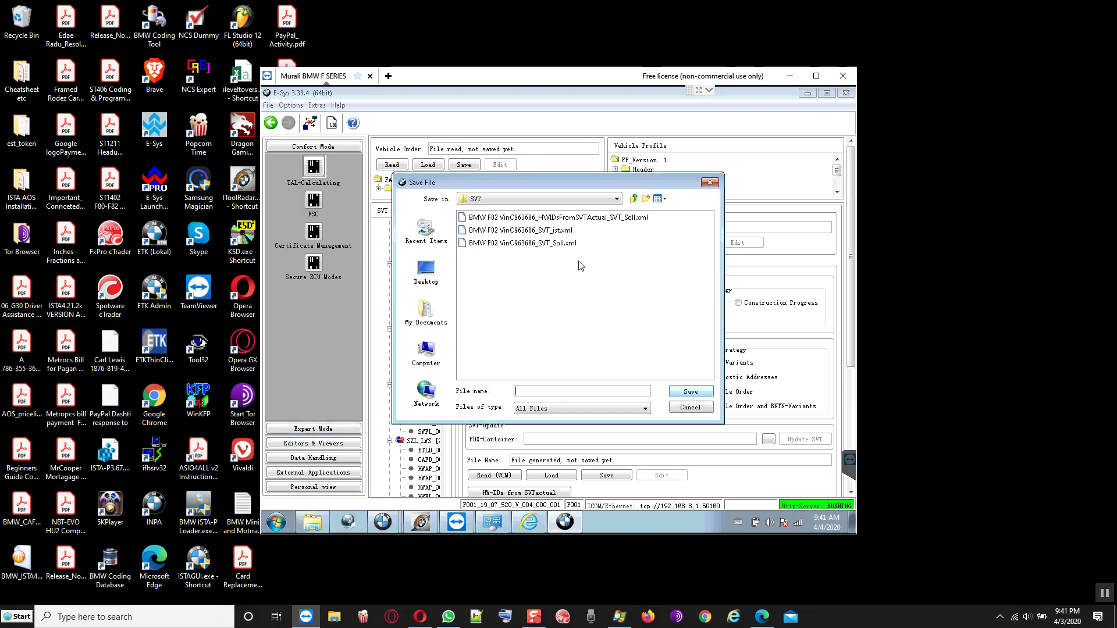
{"action": "left_click", "coordinate": [556, 231]}
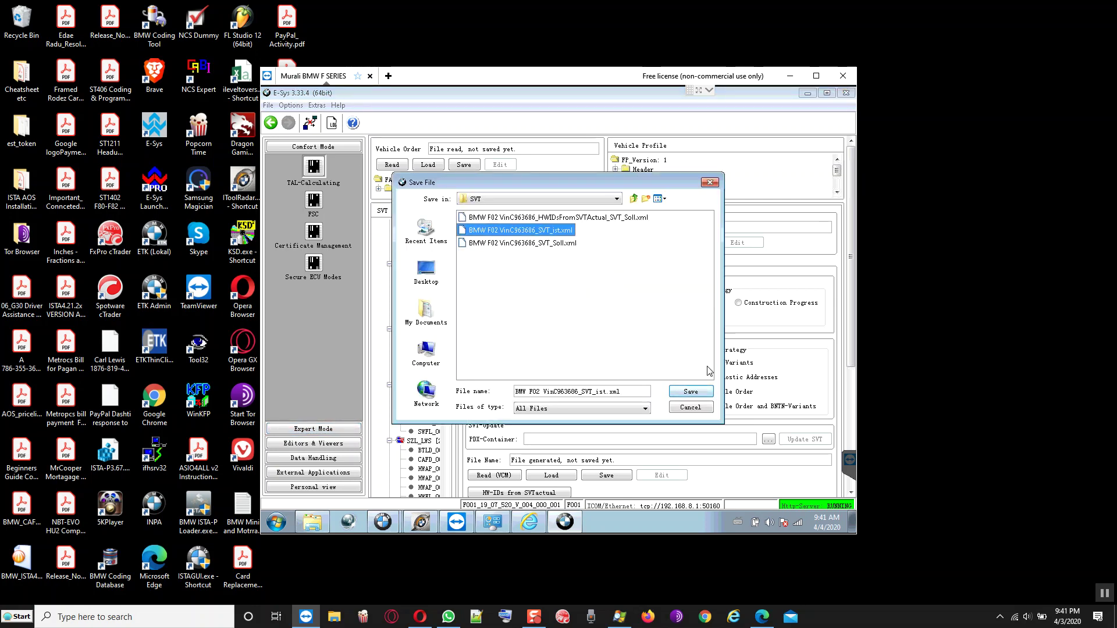
{"action": "left_click", "coordinate": [692, 392]}
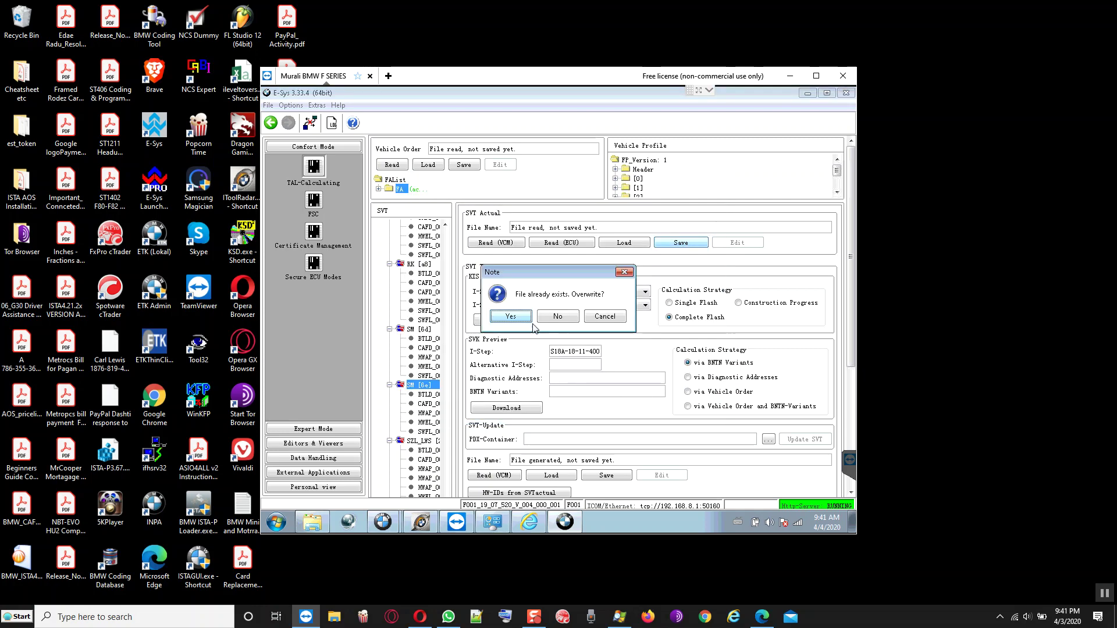
{"action": "left_click", "coordinate": [522, 319]}
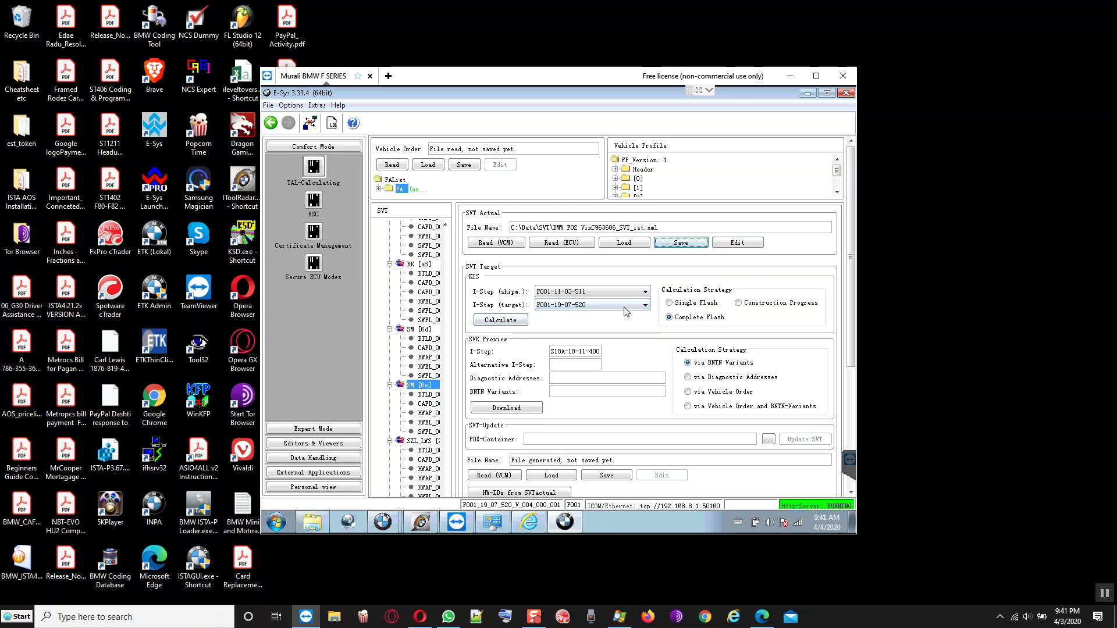
Save the generated target SVT over the existing file ending in SVT_Soll.xml.
{"action": "left_click", "coordinate": [605, 475]}
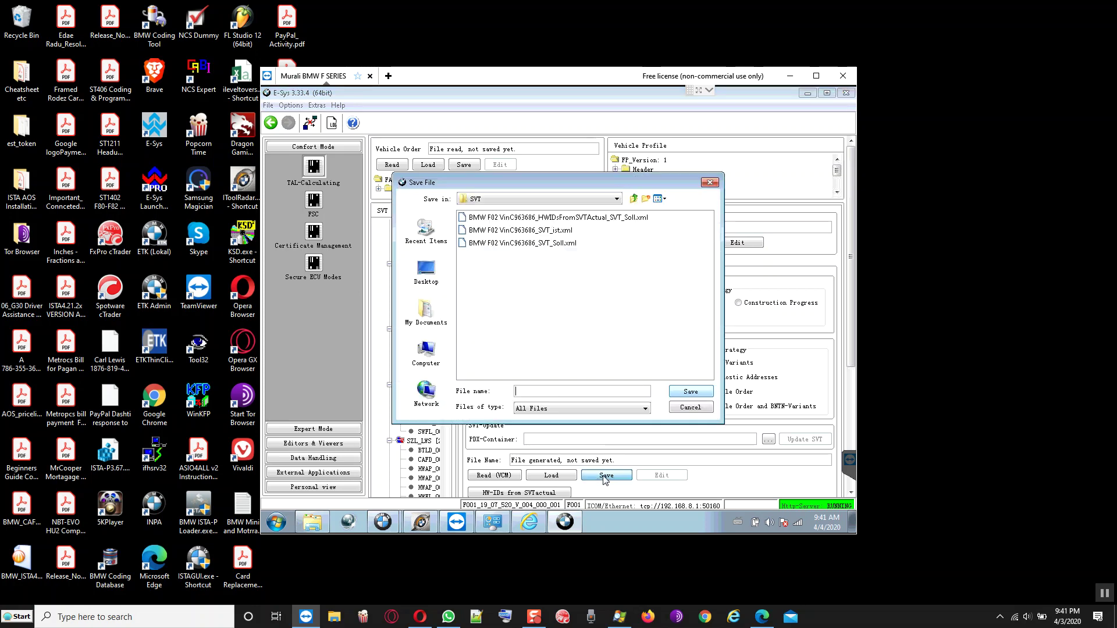
{"action": "left_click", "coordinate": [551, 243]}
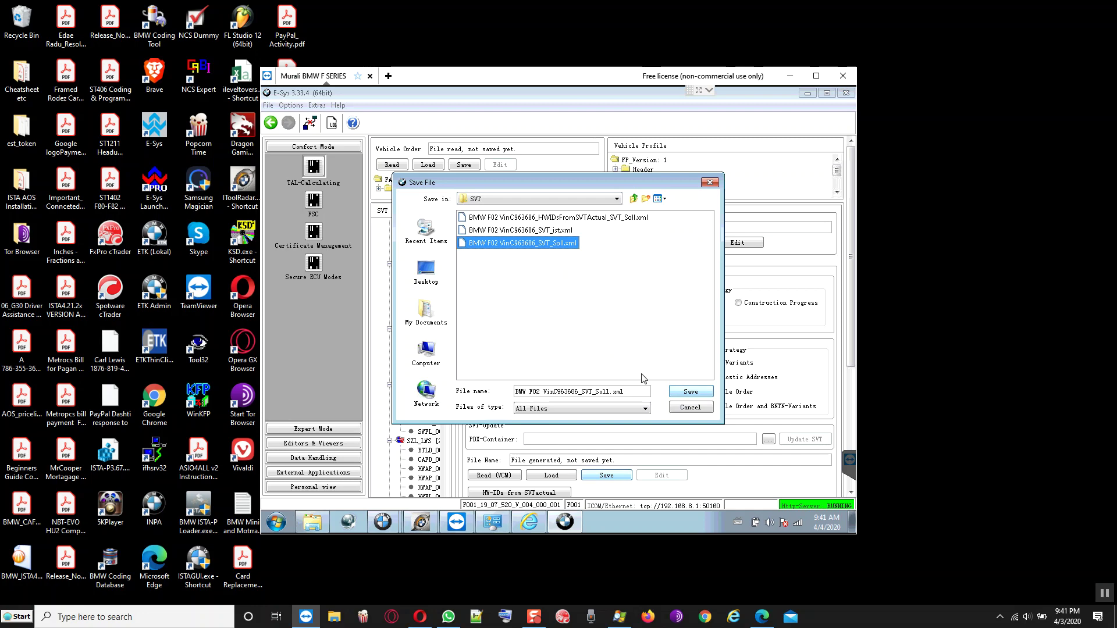
{"action": "left_click", "coordinate": [691, 390]}
{"action": "left_click", "coordinate": [517, 317]}
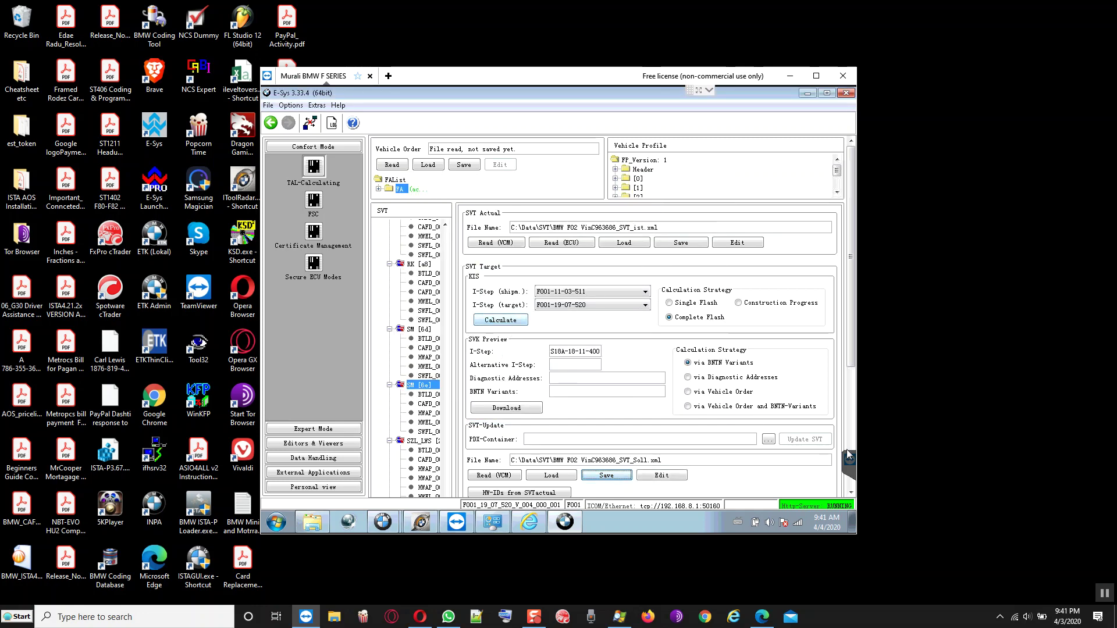
Calculate the TAL and save it over the existing vehicle TAL file, not the HWIDsFrom SVTActual version.
{"action": "left_click", "coordinate": [848, 395]}
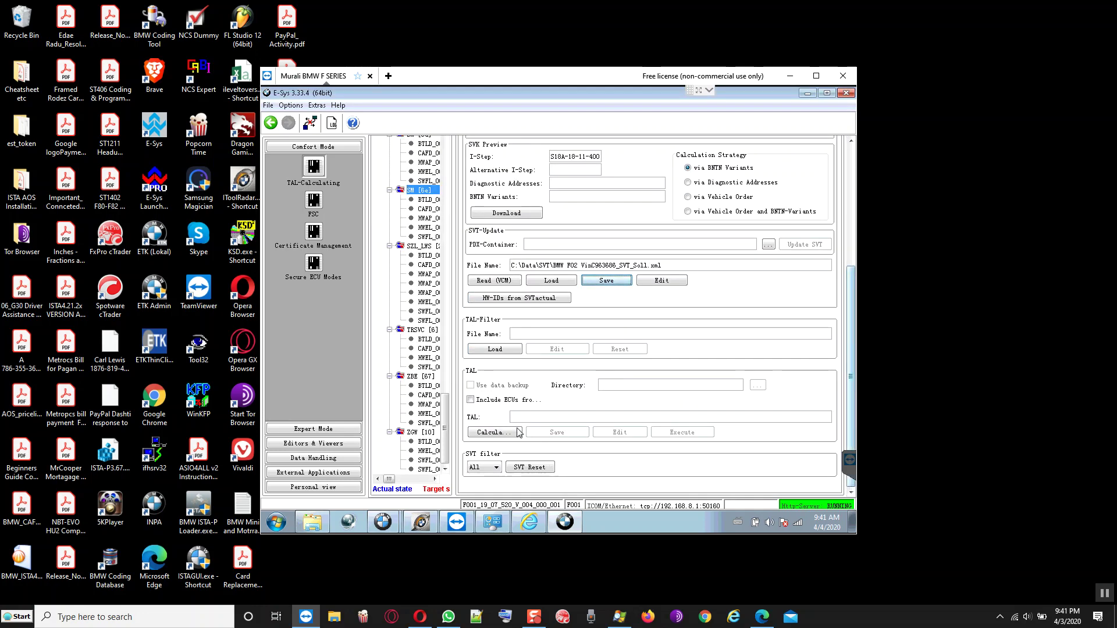
{"action": "left_click", "coordinate": [490, 432]}
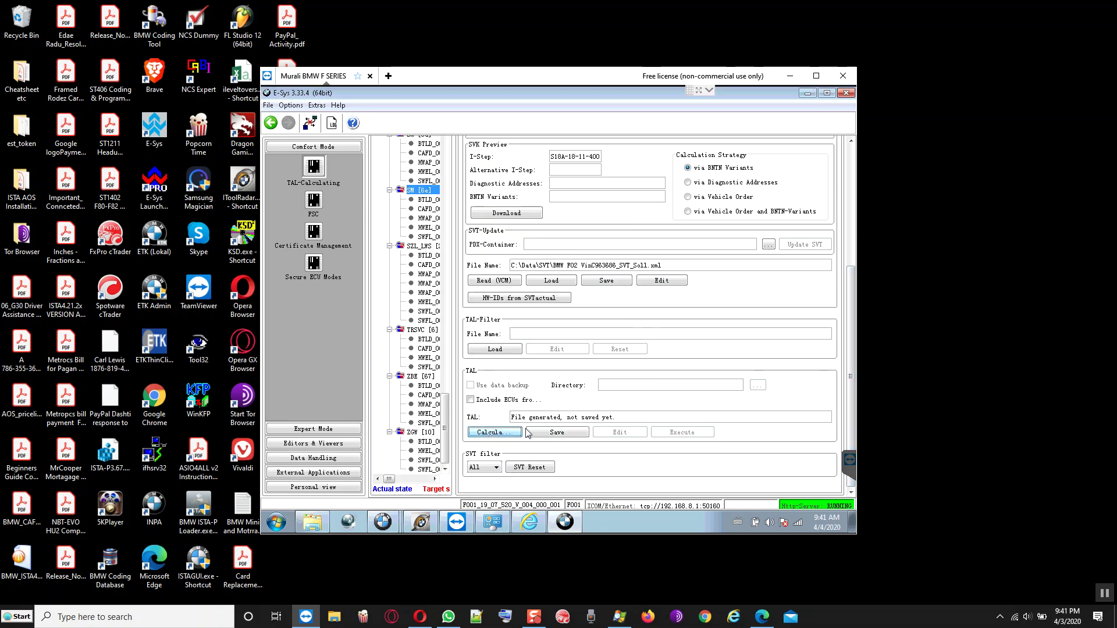
{"action": "left_click", "coordinate": [557, 432]}
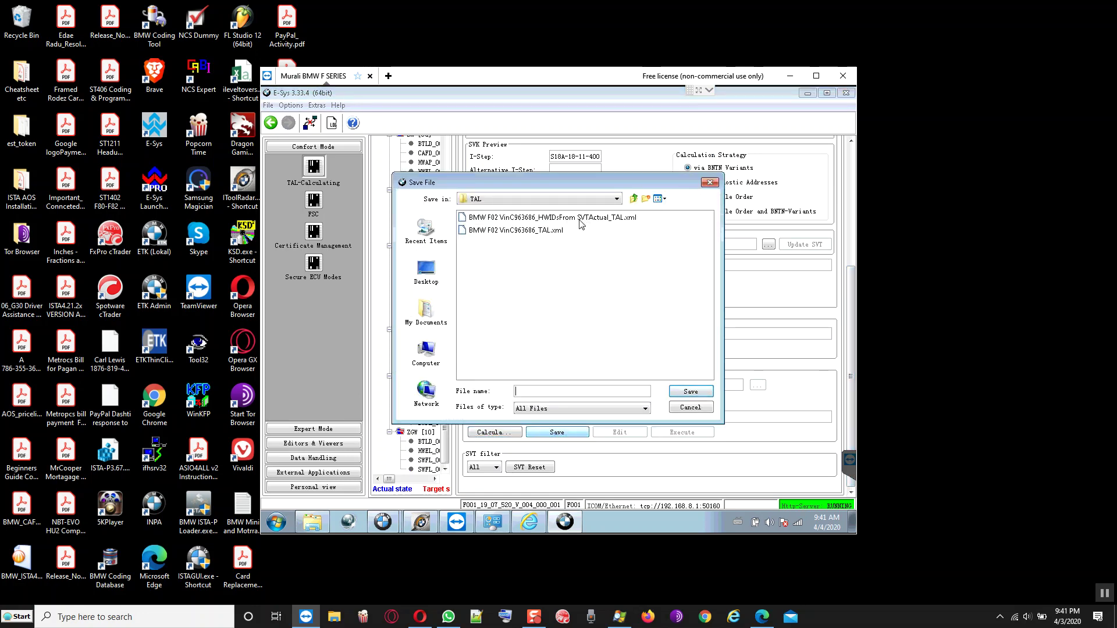
{"action": "left_click", "coordinate": [580, 220]}
{"action": "left_click", "coordinate": [556, 231]}
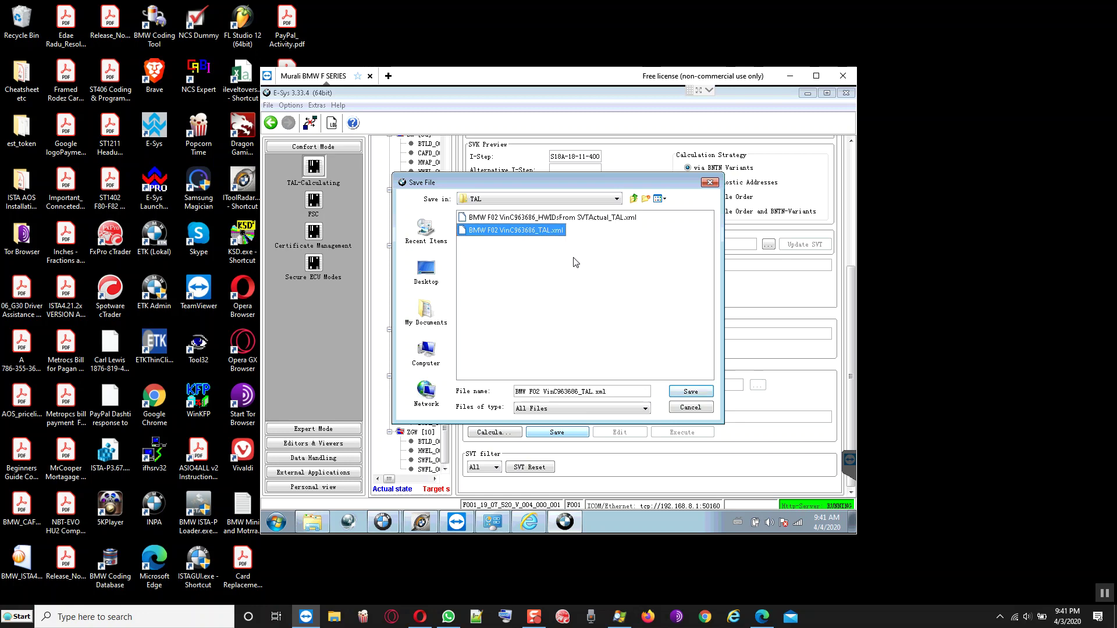
{"action": "left_click", "coordinate": [691, 391]}
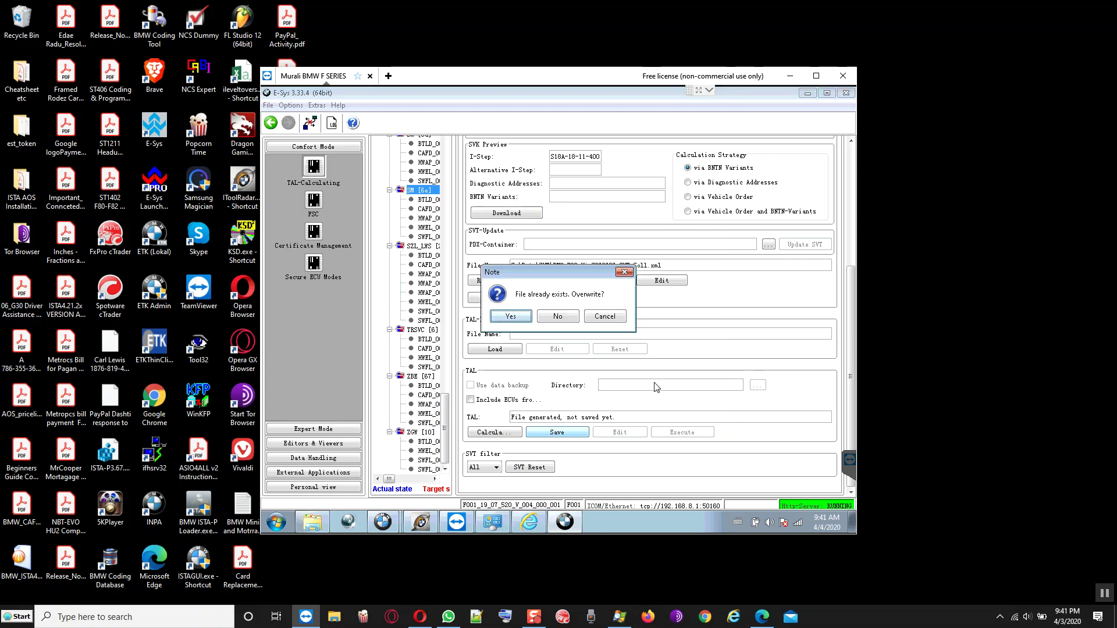
{"action": "left_click", "coordinate": [510, 317]}
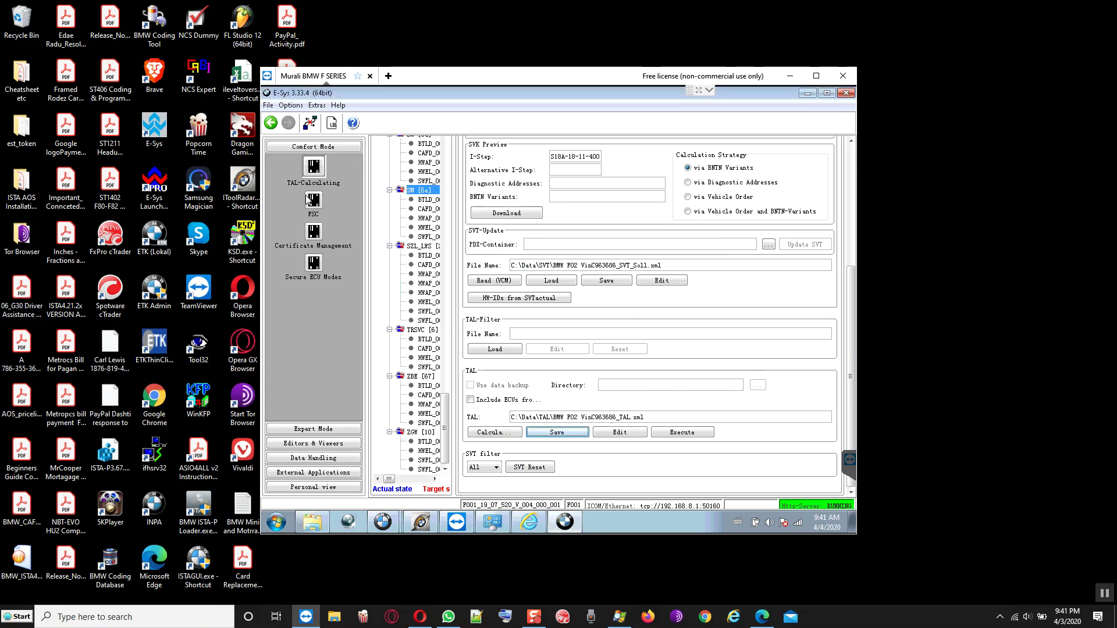
Open the TAL-Processing module and accept reloading the updated files.
{"action": "left_click", "coordinate": [315, 429]}
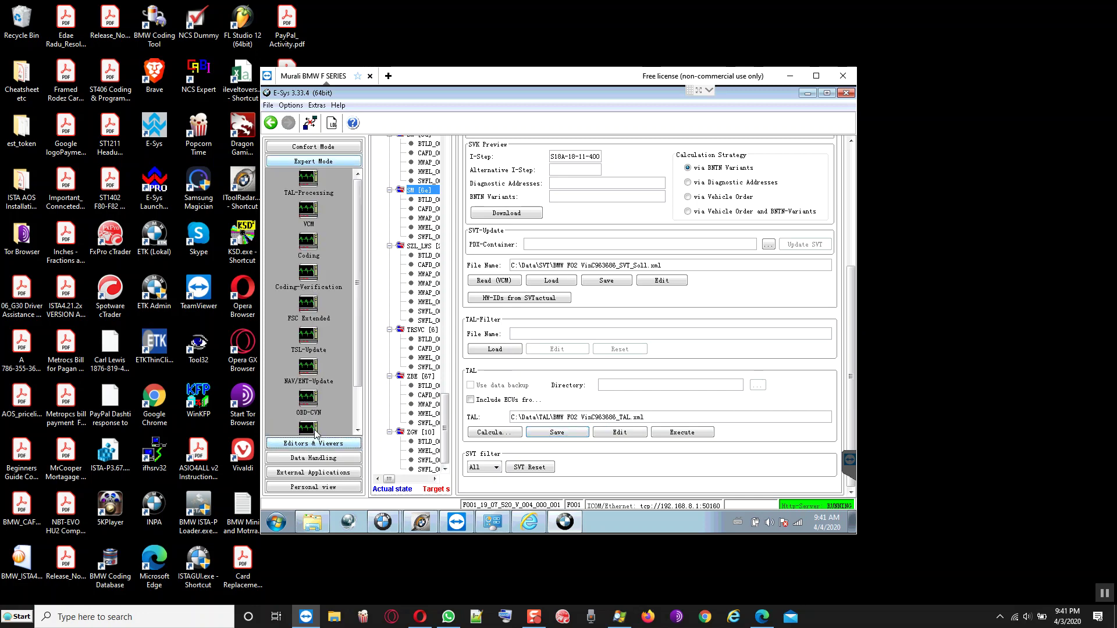
{"action": "left_click", "coordinate": [312, 188]}
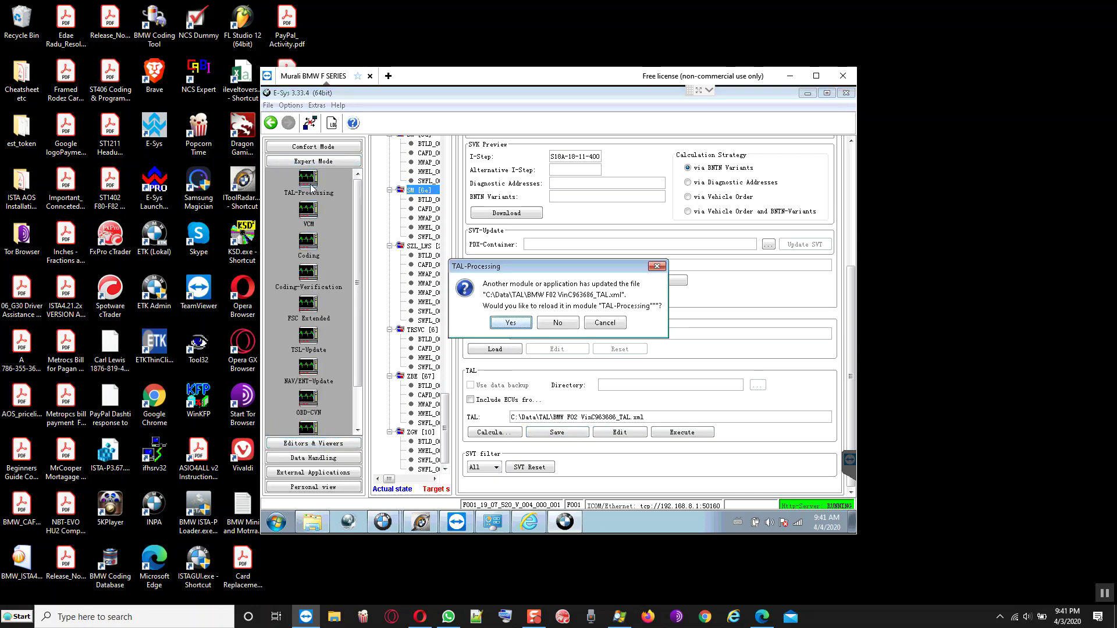
{"action": "left_click", "coordinate": [511, 321]}
{"action": "left_click", "coordinate": [511, 323]}
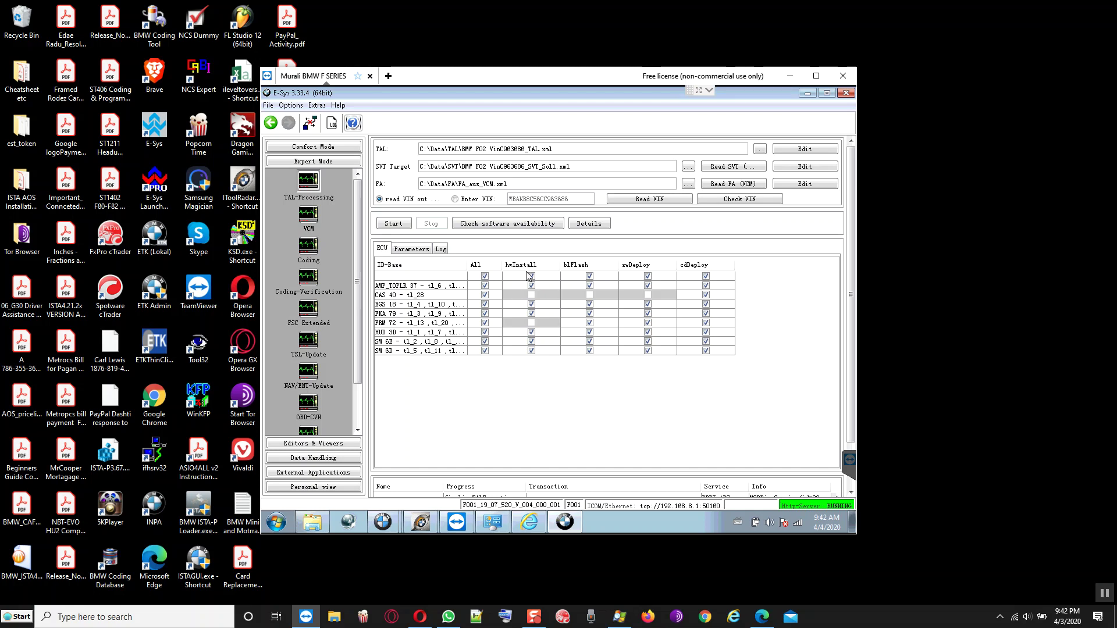
Clear all ECU selections and select only CAS 40 with its cdDeploy action.
{"action": "left_click", "coordinate": [485, 276]}
{"action": "left_click", "coordinate": [485, 286]}
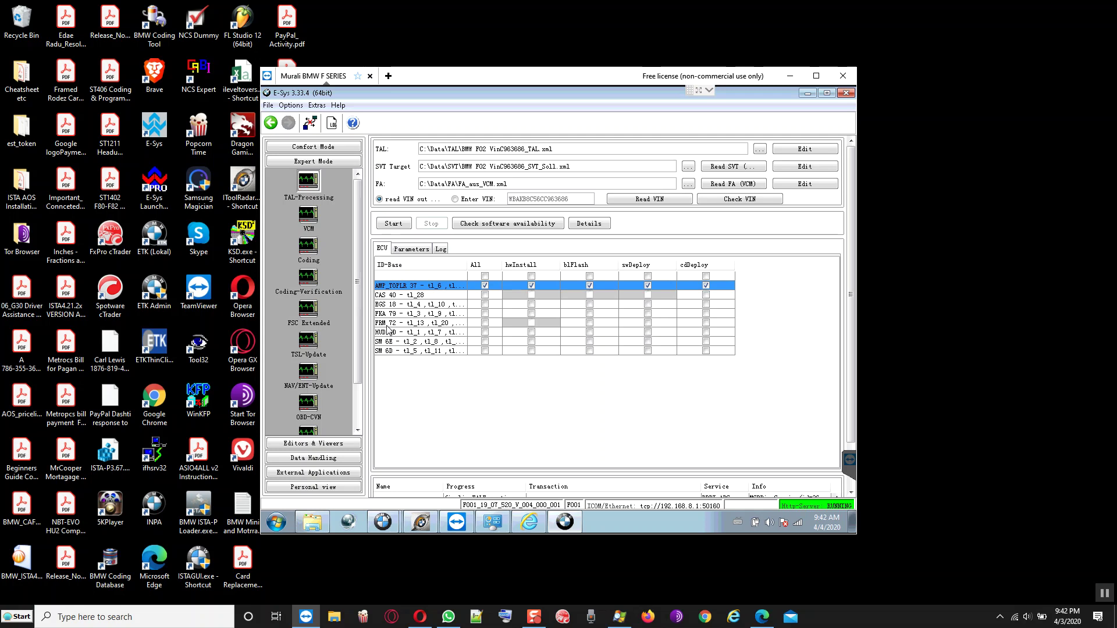
{"action": "left_click", "coordinate": [485, 324]}
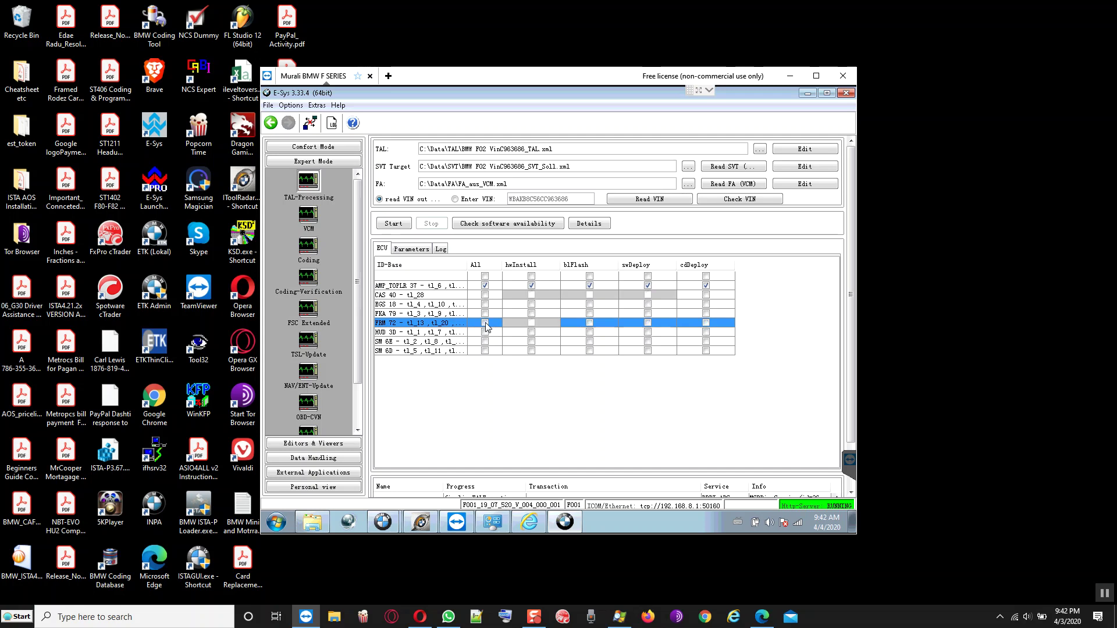
{"action": "left_click", "coordinate": [485, 285]}
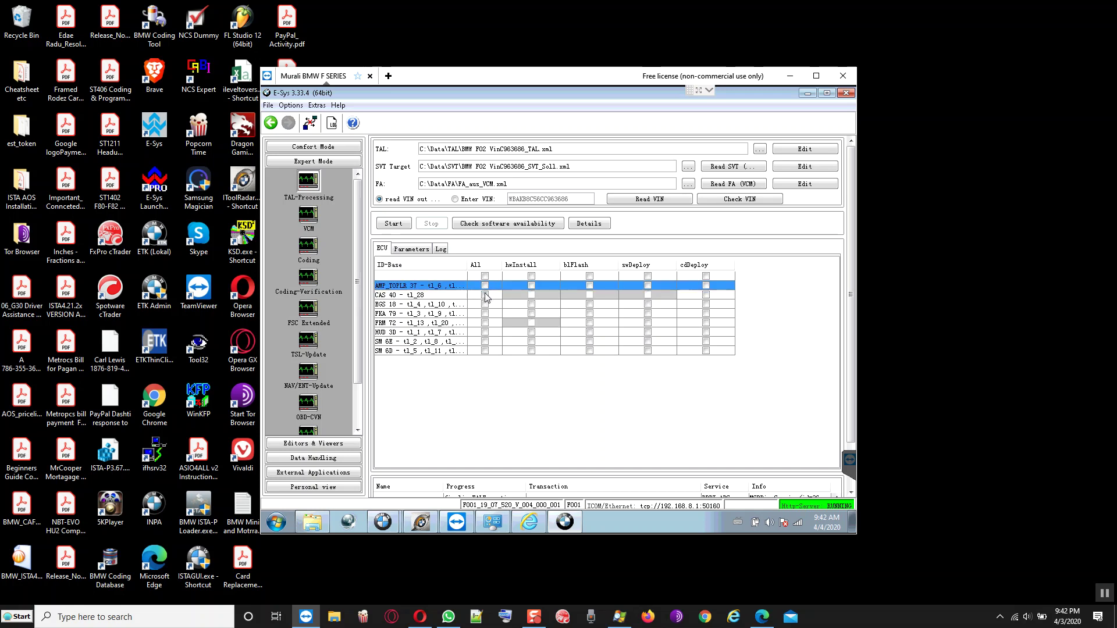
{"action": "left_click", "coordinate": [485, 294]}
{"action": "left_click", "coordinate": [485, 295]}
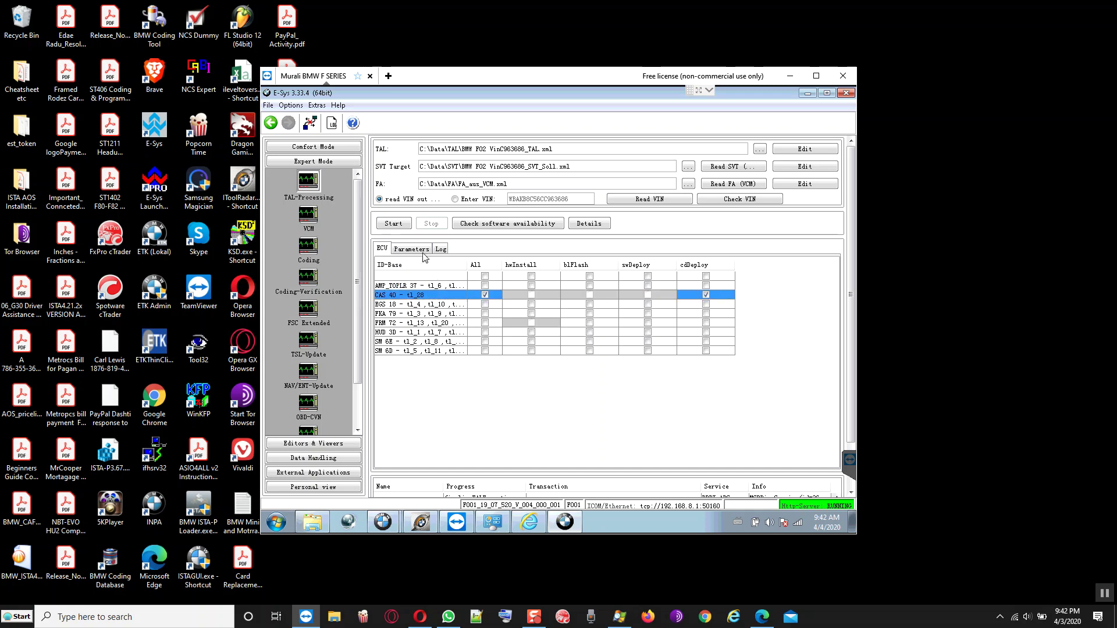
Start TAL execution for CAS 40, follow its progress, and dismiss the closing information dialog.
{"action": "left_click", "coordinate": [393, 224]}
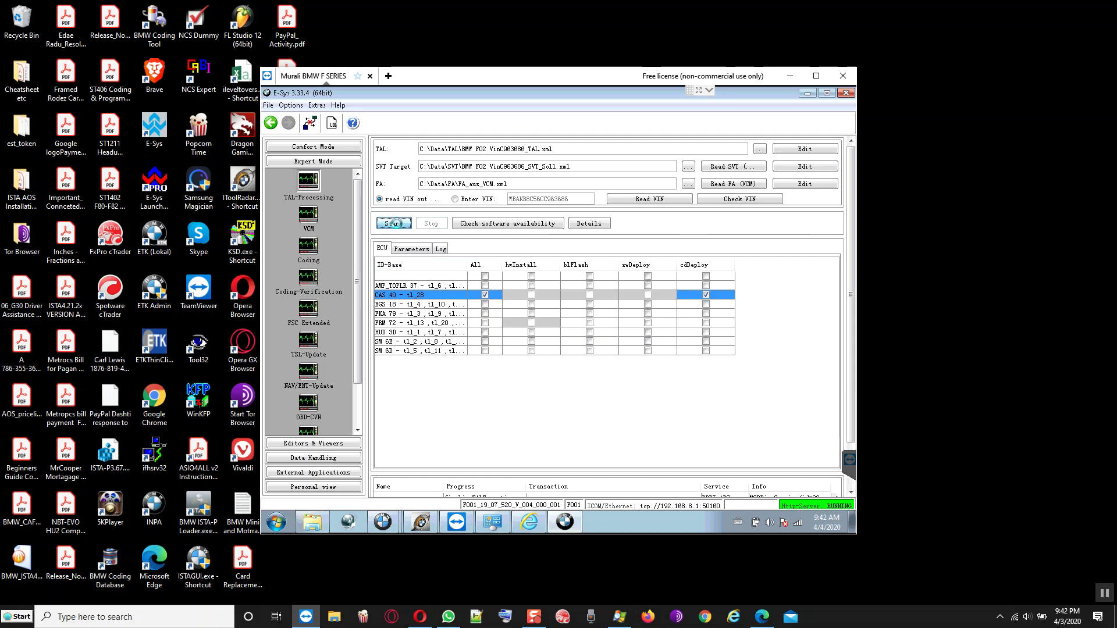
{"action": "left_click", "coordinate": [602, 430]}
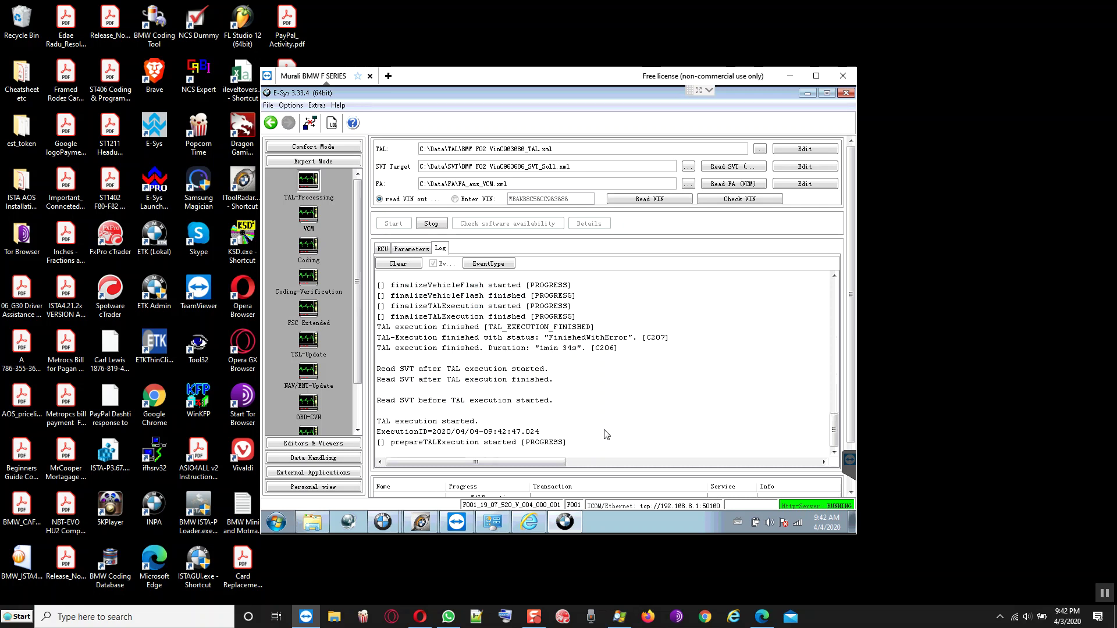
{"action": "left_click", "coordinate": [851, 488]}
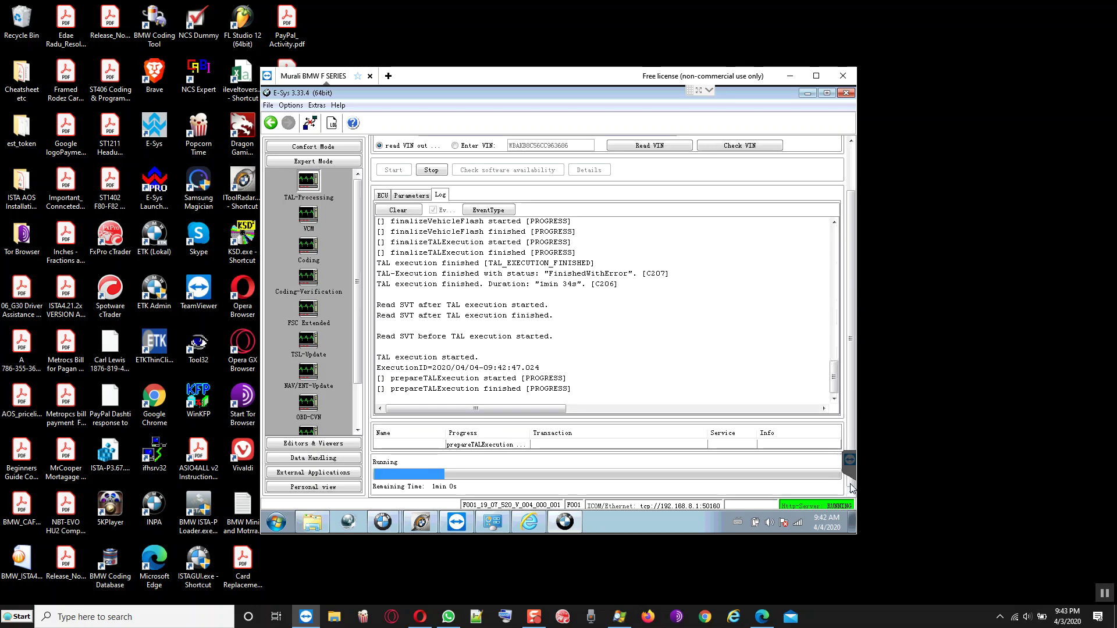
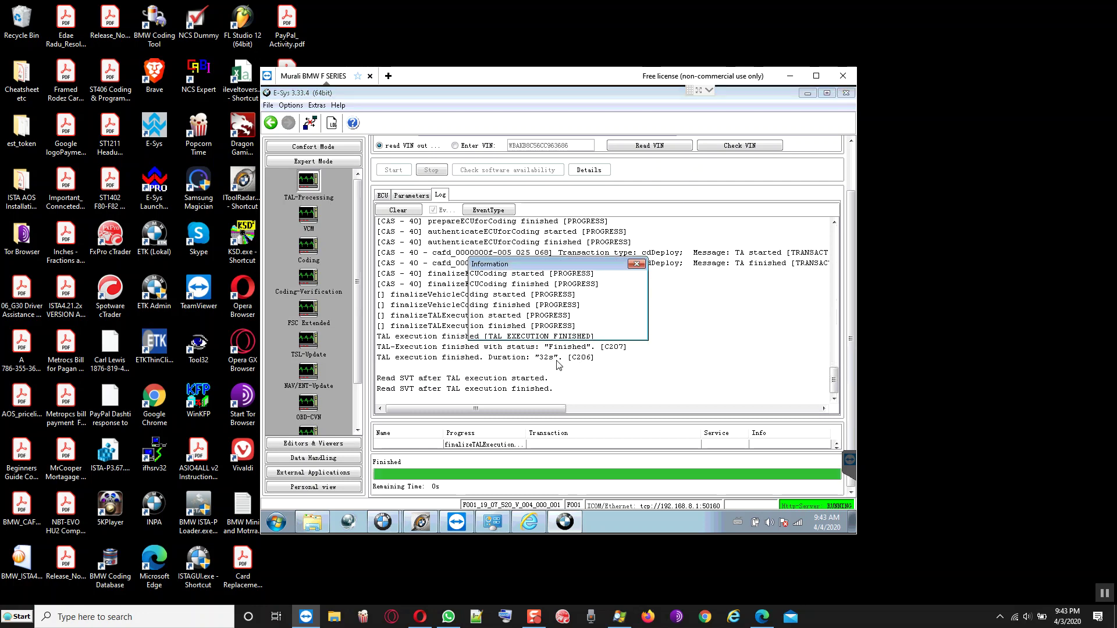
{"action": "key", "text": "Return"}
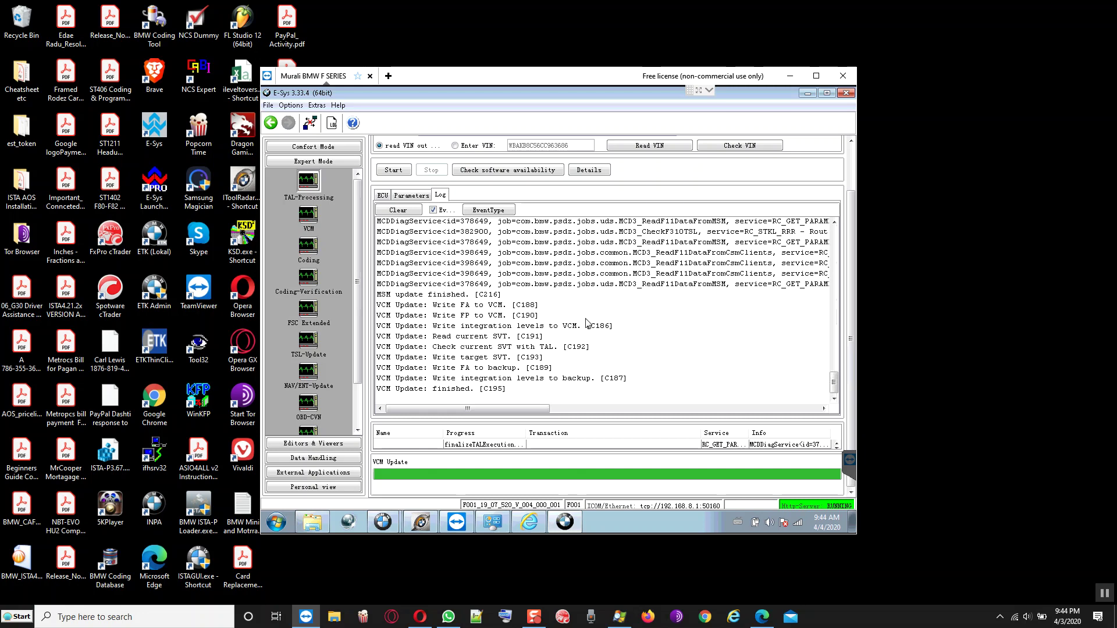
Select the entire TAL execution log for the text file "CAS Encoded successfully Esys TAL logs.txt".
{"action": "key", "text": "ctrl+a"}
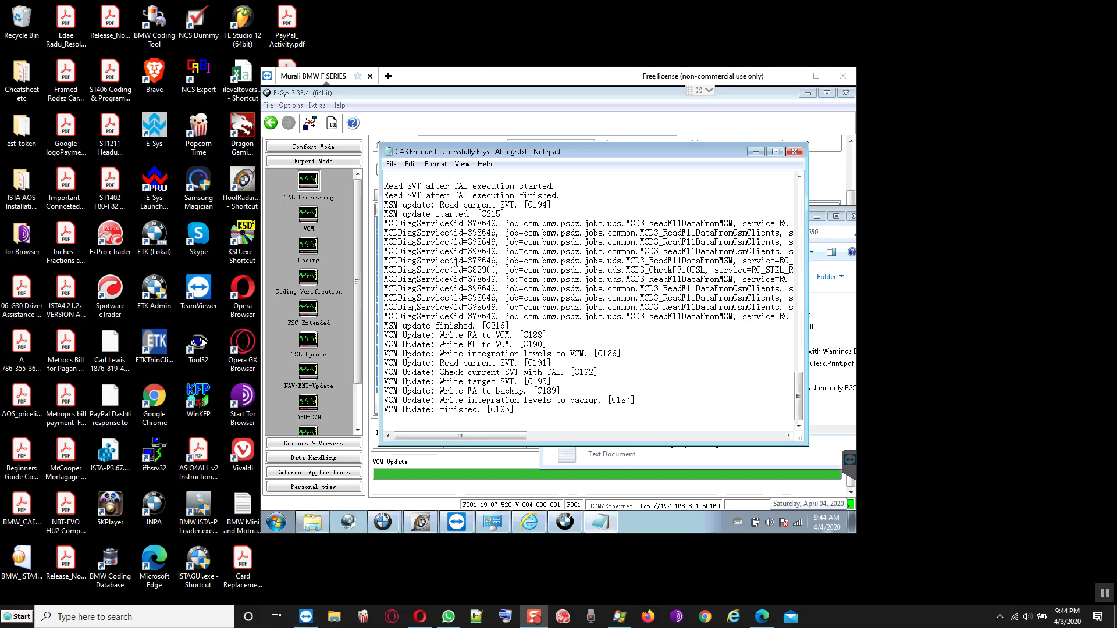
Review the TAL execution log back to the FRM 72 entries, and put away the text file and its folder window.
{"action": "scroll", "coordinate": [455, 261], "scroll_direction": "up", "scroll_amount": 5}
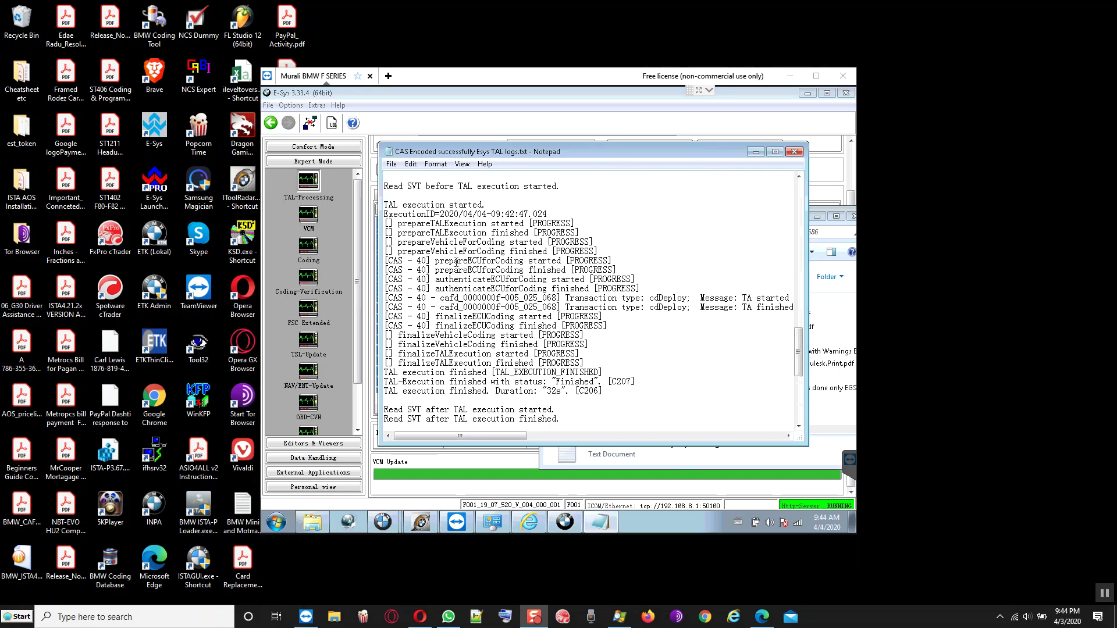
{"action": "scroll", "coordinate": [455, 261], "scroll_direction": "up", "scroll_amount": 7}
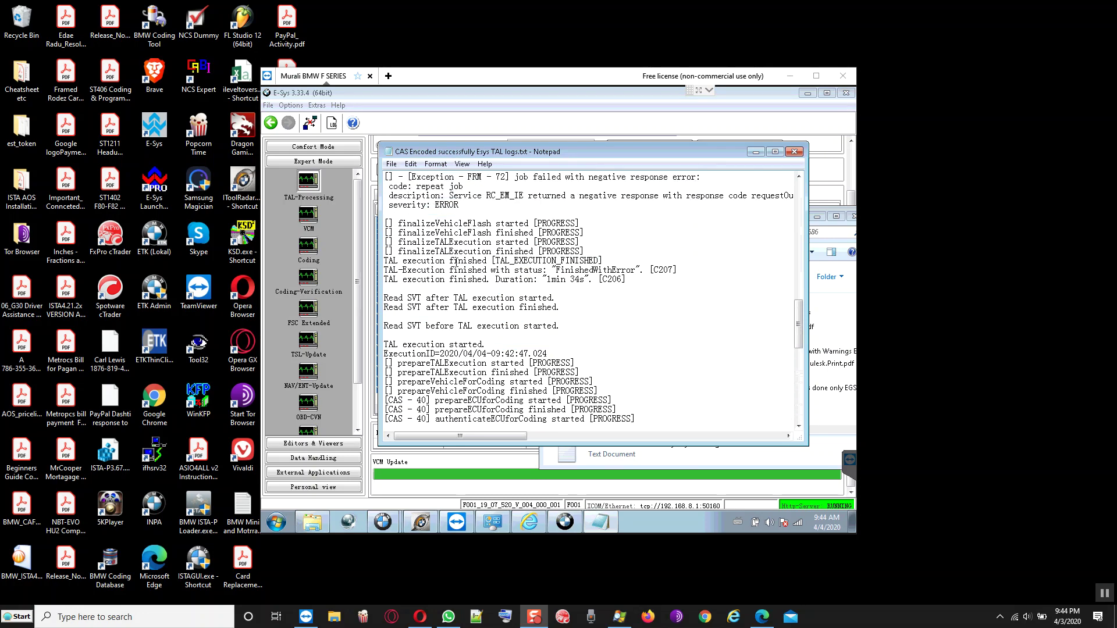
{"action": "scroll", "coordinate": [456, 261], "scroll_direction": "up", "scroll_amount": 9}
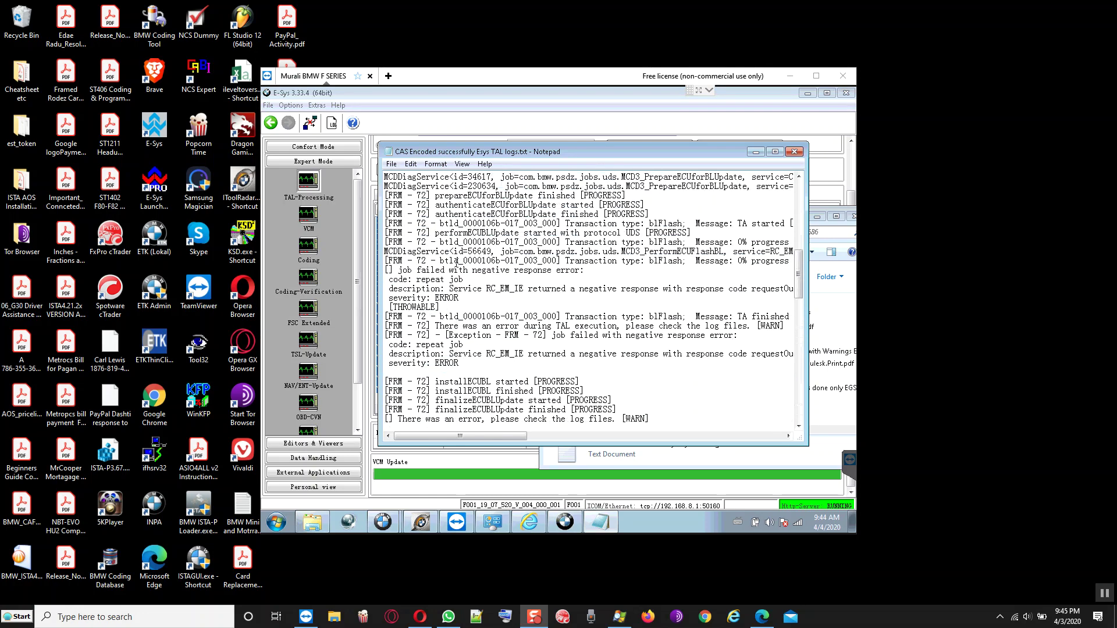
{"action": "left_click", "coordinate": [392, 164]}
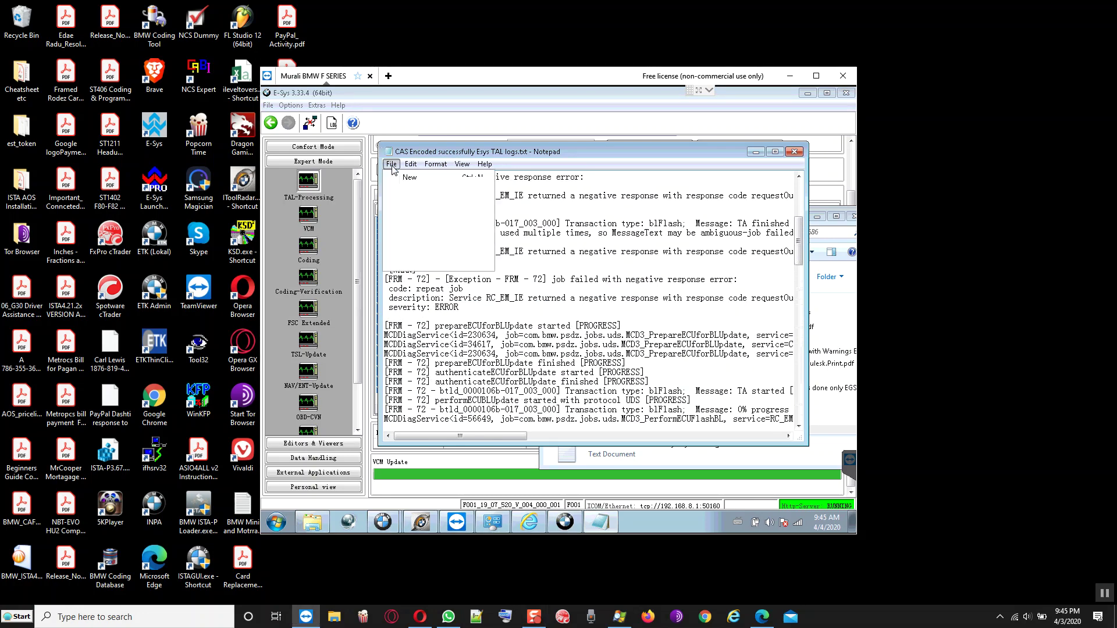
{"action": "left_click", "coordinate": [751, 220]}
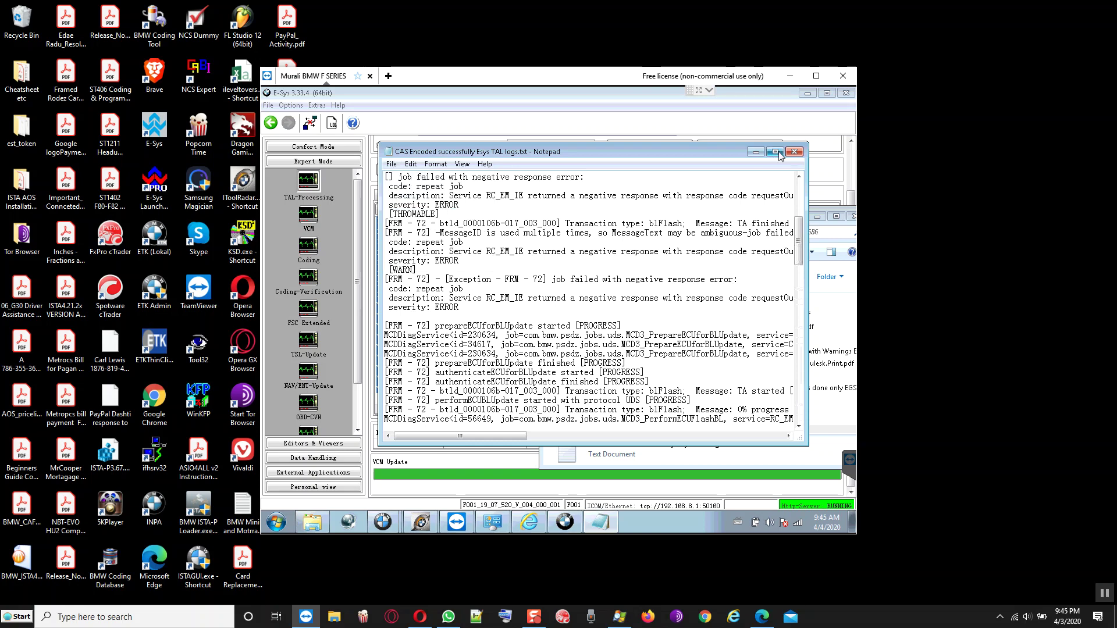
{"action": "left_click", "coordinate": [794, 153]}
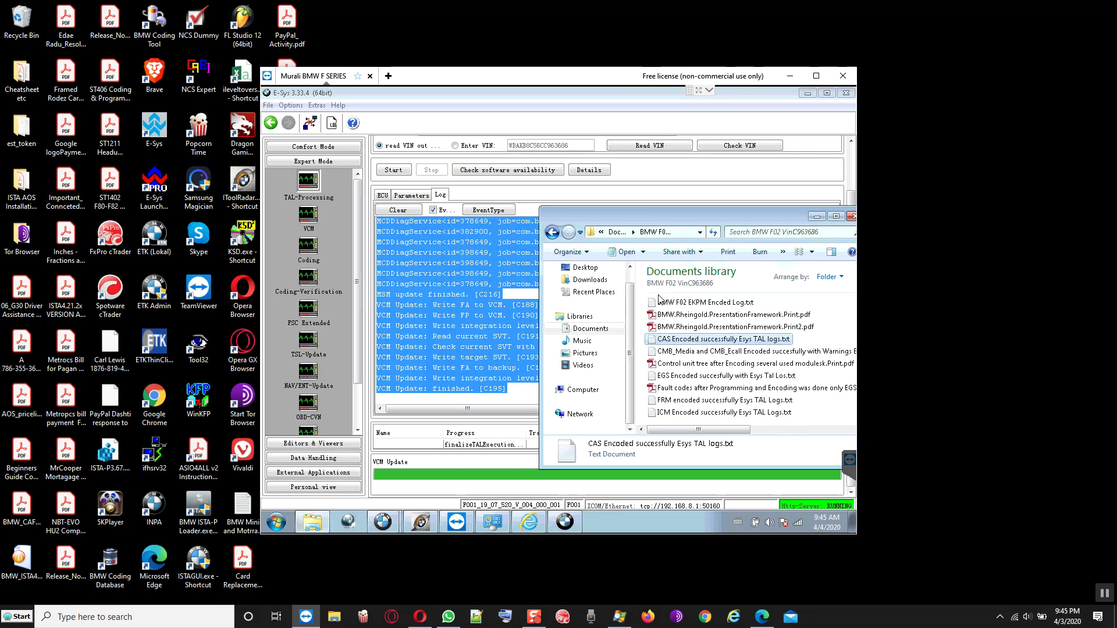
{"action": "left_click", "coordinate": [816, 217]}
Clear the TAL-Processing log and deselect all actions for CAS 40 in the ECU list.
{"action": "left_click", "coordinate": [403, 211]}
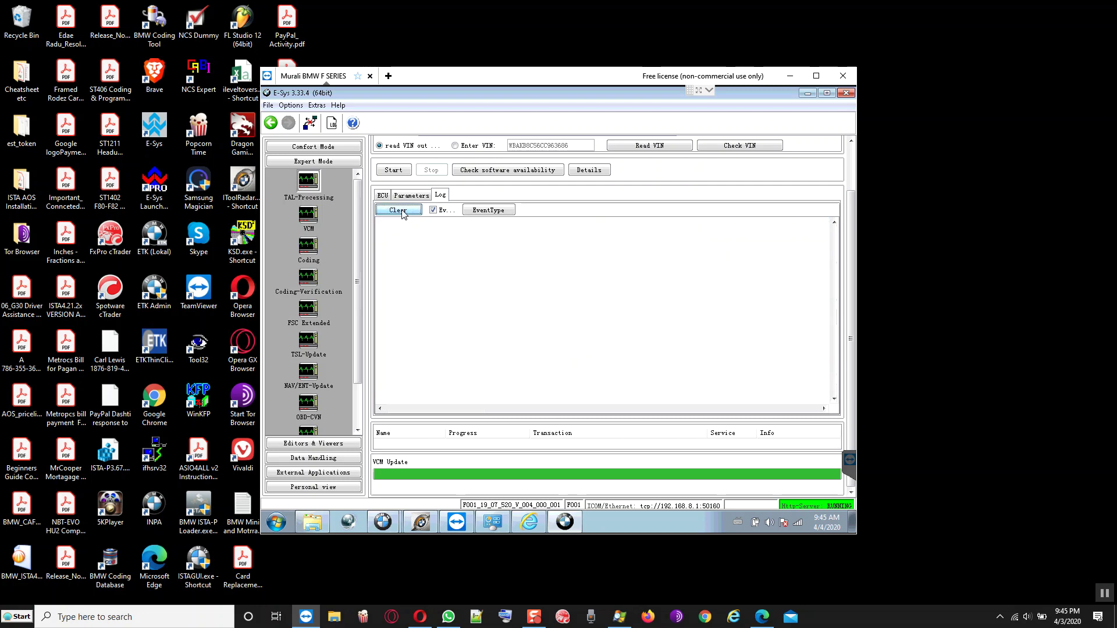
{"action": "left_click", "coordinate": [382, 196]}
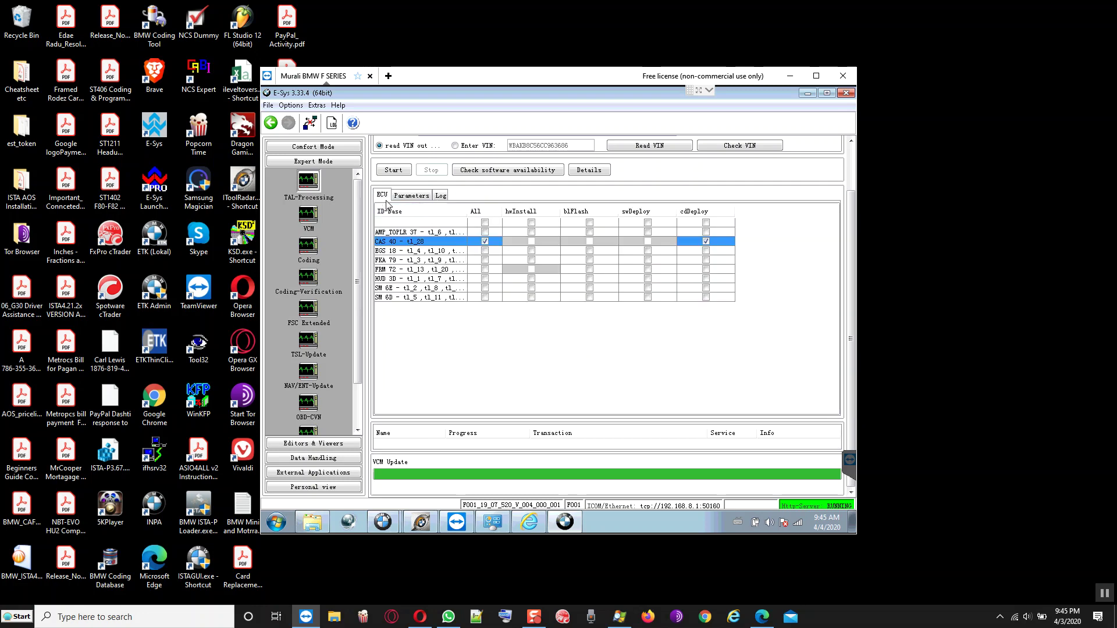
{"action": "left_click", "coordinate": [485, 241]}
Go back to TAL-Calculating, locate CAS [40] in the SVT tree, and re-read the actual SVT from the VCM.
{"action": "left_click", "coordinate": [312, 146]}
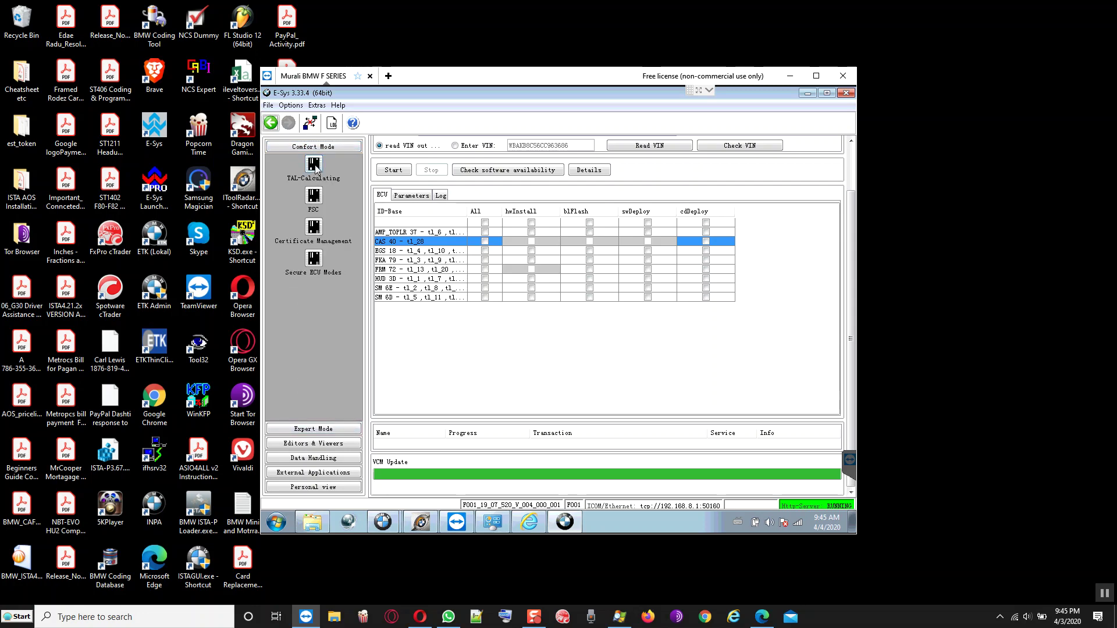
{"action": "left_click", "coordinate": [314, 165]}
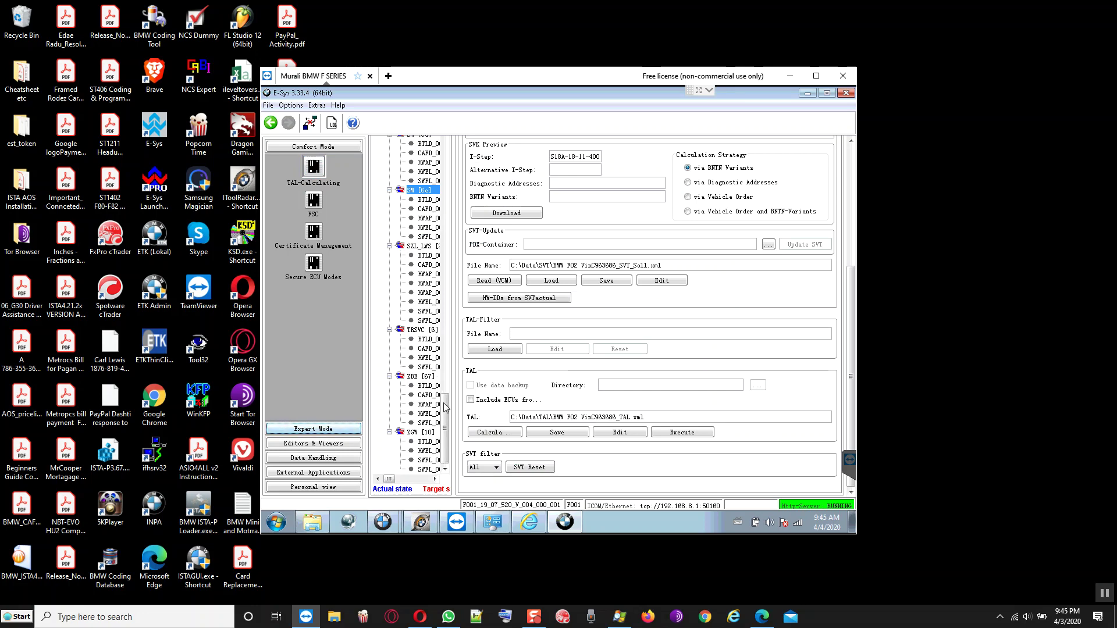
{"action": "left_click_drag", "start_coordinate": [445, 414], "coordinate": [447, 150]}
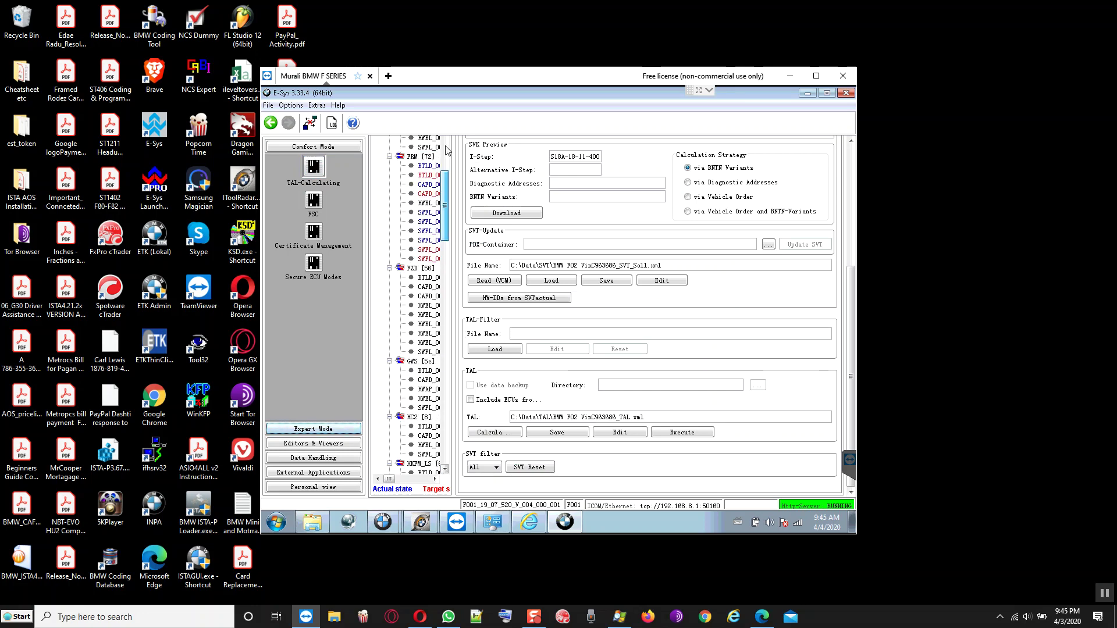
{"action": "left_click", "coordinate": [851, 169]}
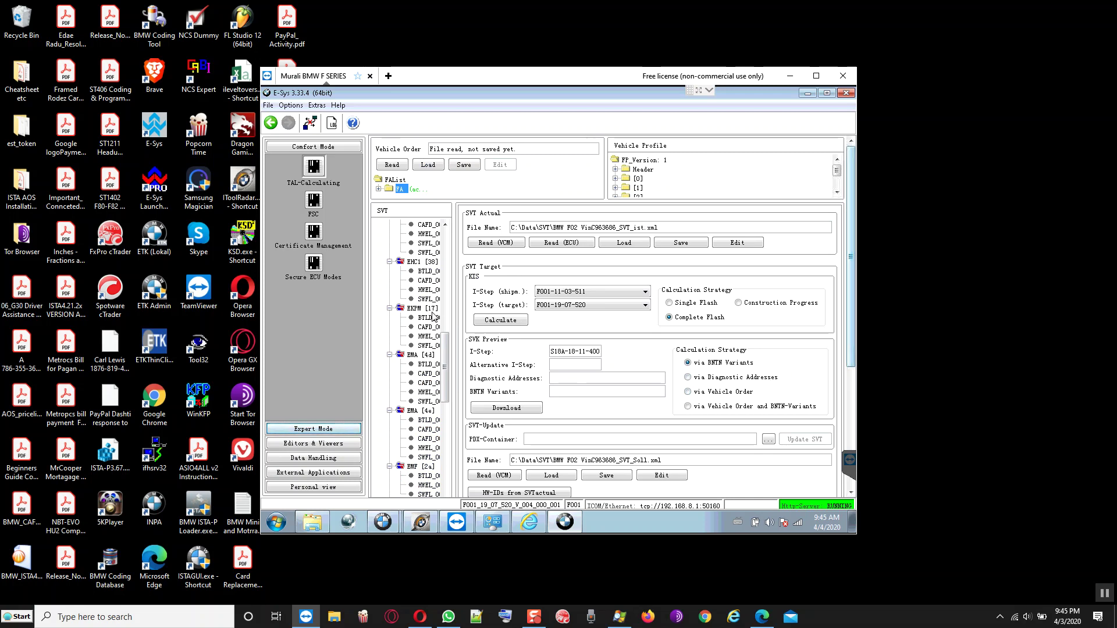
{"action": "scroll", "coordinate": [445, 252], "scroll_direction": "up", "scroll_amount": 10}
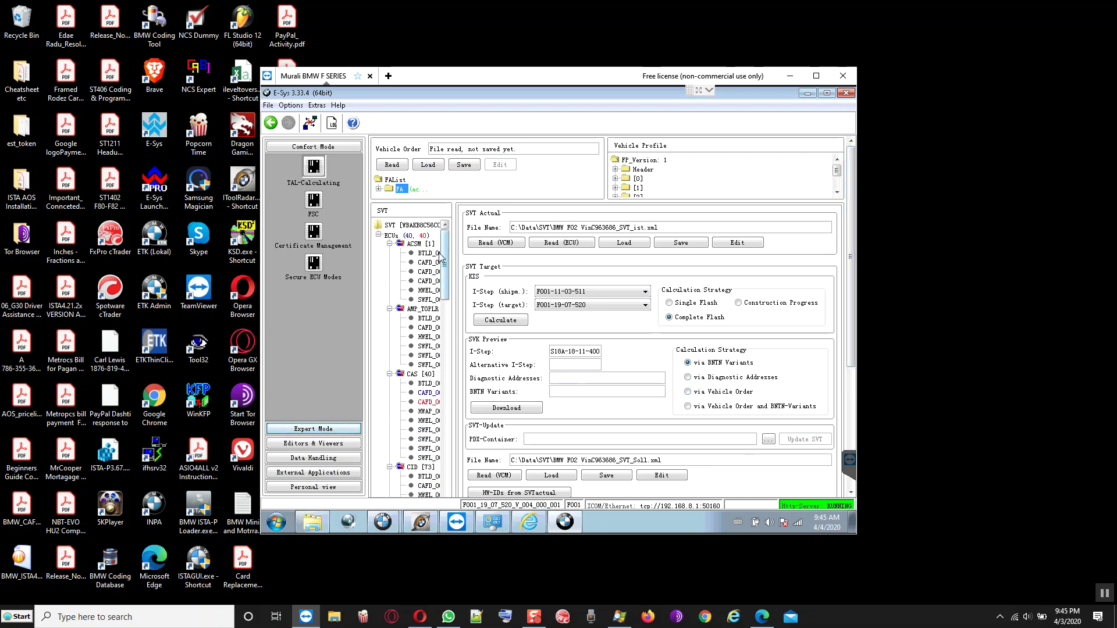
{"action": "left_click", "coordinate": [413, 374]}
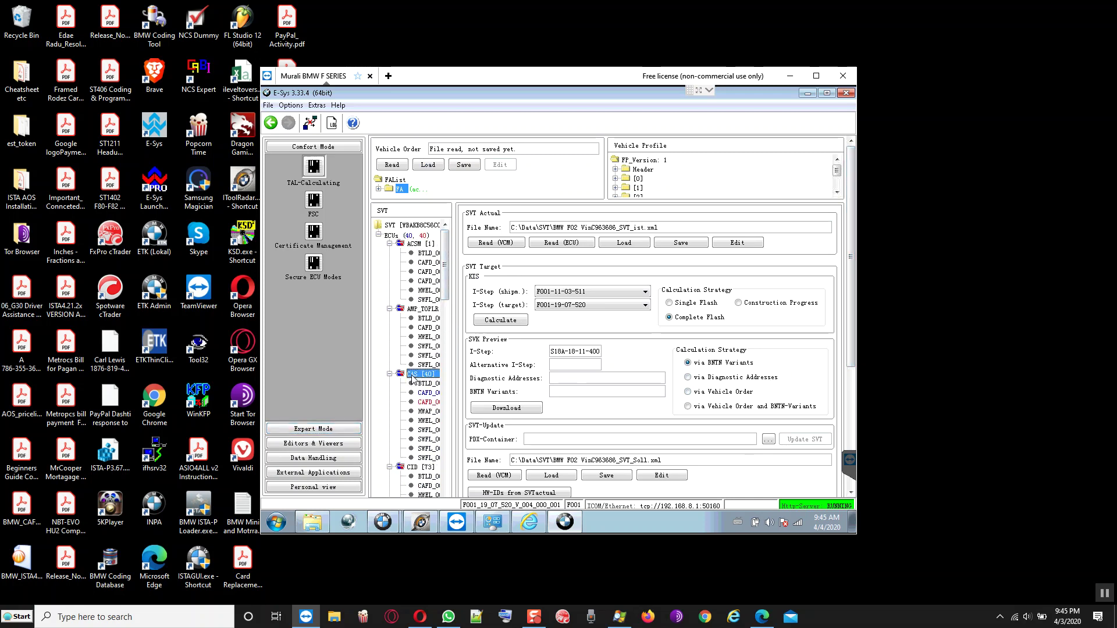
{"action": "left_click", "coordinate": [489, 243]}
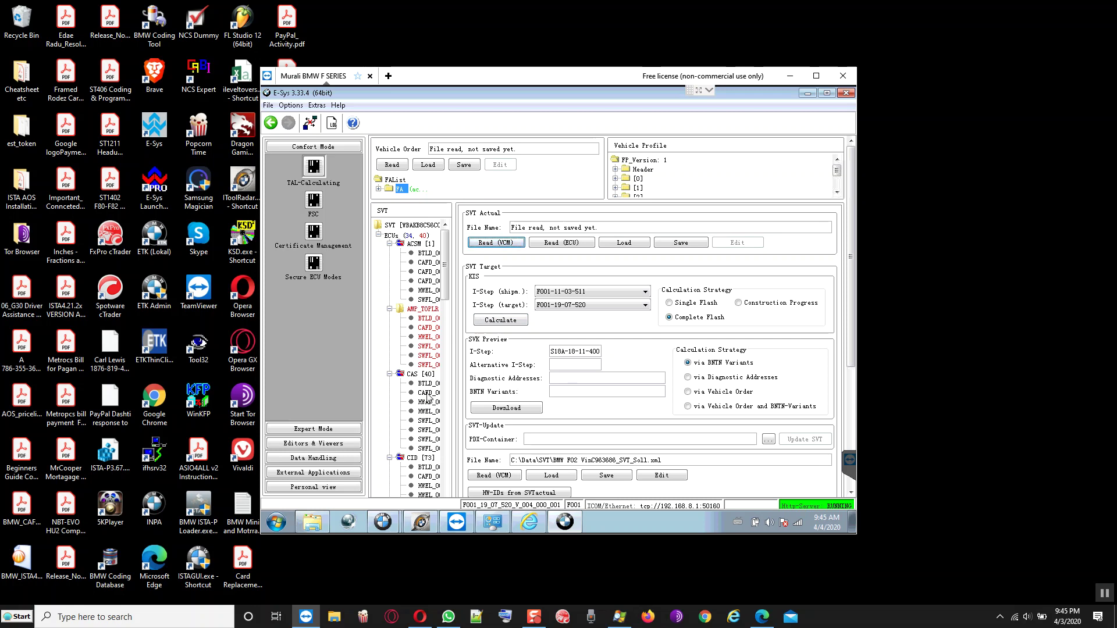
Compare actual and target states down the whole SVT tree, including AMP_TOPLR, EGS [18], FKA [79], HUD [3d] and both SM modules.
{"action": "left_click", "coordinate": [415, 310]}
{"action": "scroll", "coordinate": [414, 317], "scroll_direction": "down", "scroll_amount": 10}
{"action": "scroll", "coordinate": [410, 323], "scroll_direction": "down", "scroll_amount": 6}
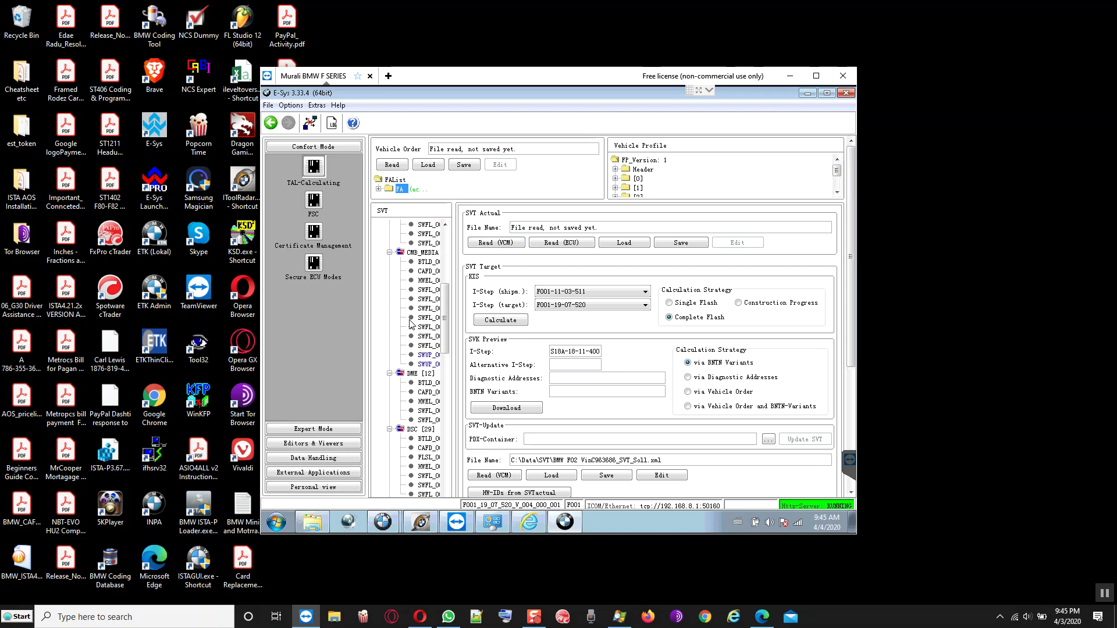
{"action": "left_click", "coordinate": [414, 392]}
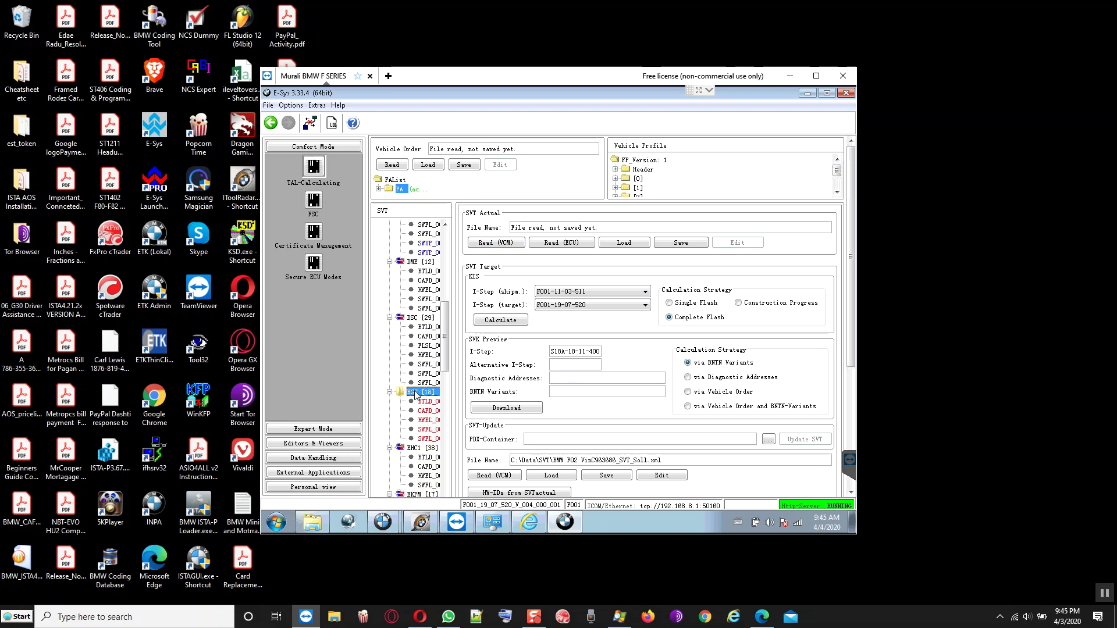
{"action": "scroll", "coordinate": [411, 378], "scroll_direction": "down", "scroll_amount": 6}
{"action": "scroll", "coordinate": [407, 367], "scroll_direction": "down", "scroll_amount": 7}
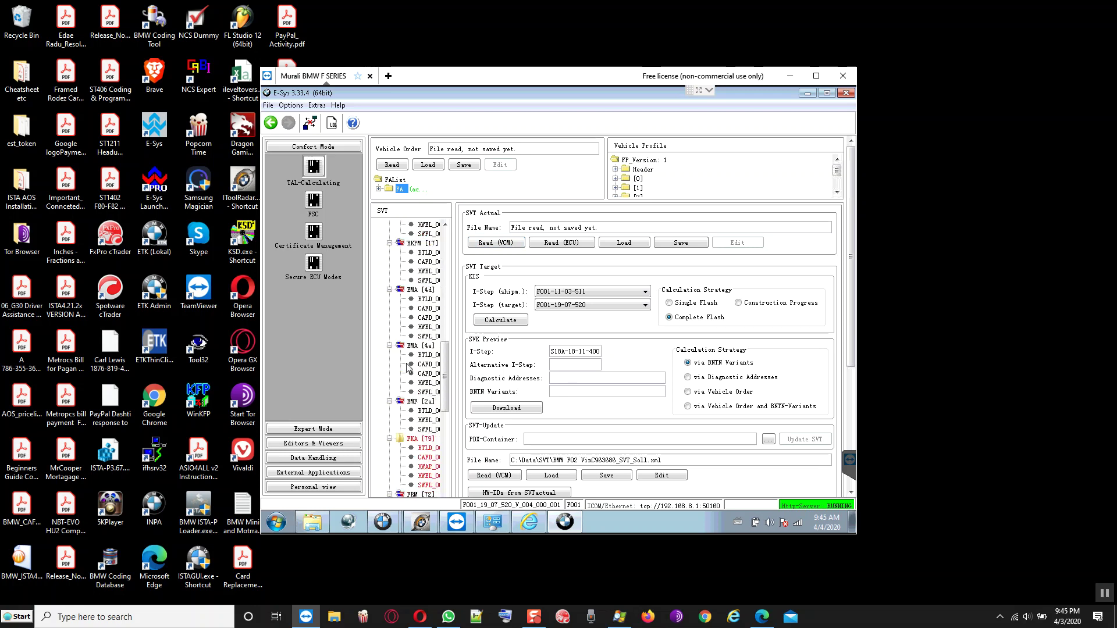
{"action": "left_click", "coordinate": [413, 328]}
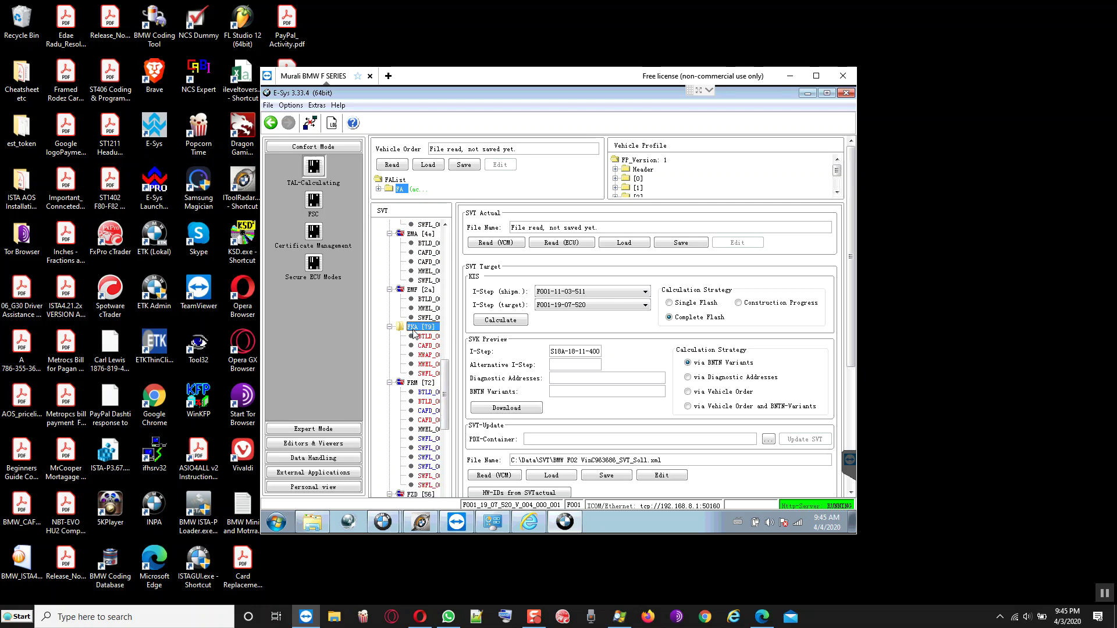
{"action": "scroll", "coordinate": [408, 353], "scroll_direction": "down", "scroll_amount": 3}
{"action": "scroll", "coordinate": [399, 370], "scroll_direction": "down", "scroll_amount": 8}
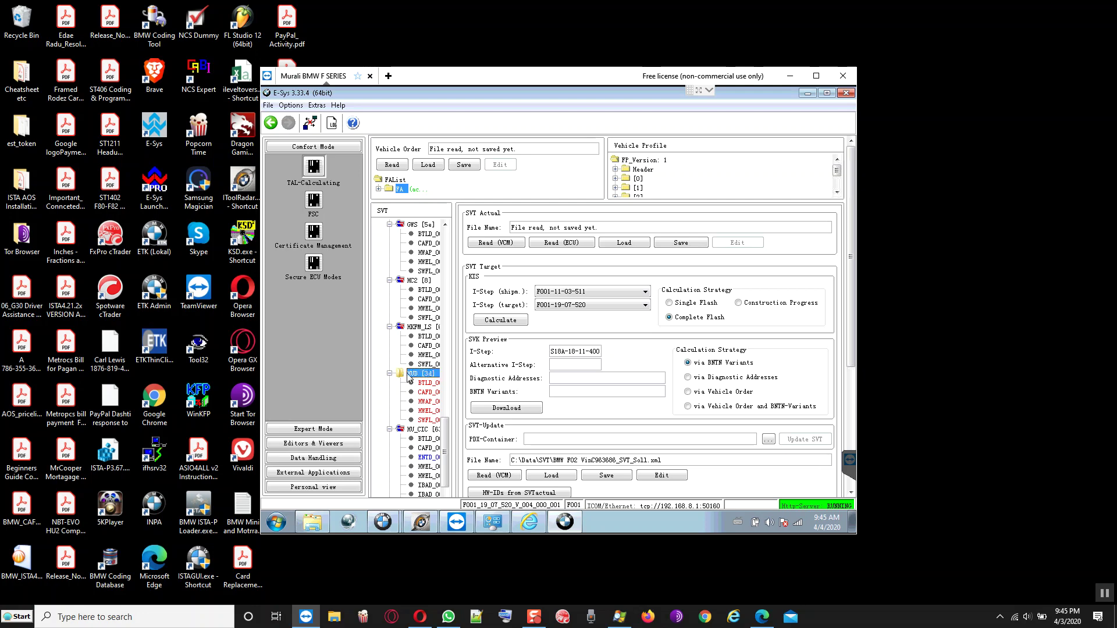
{"action": "scroll", "coordinate": [408, 377], "scroll_direction": "down", "scroll_amount": 3}
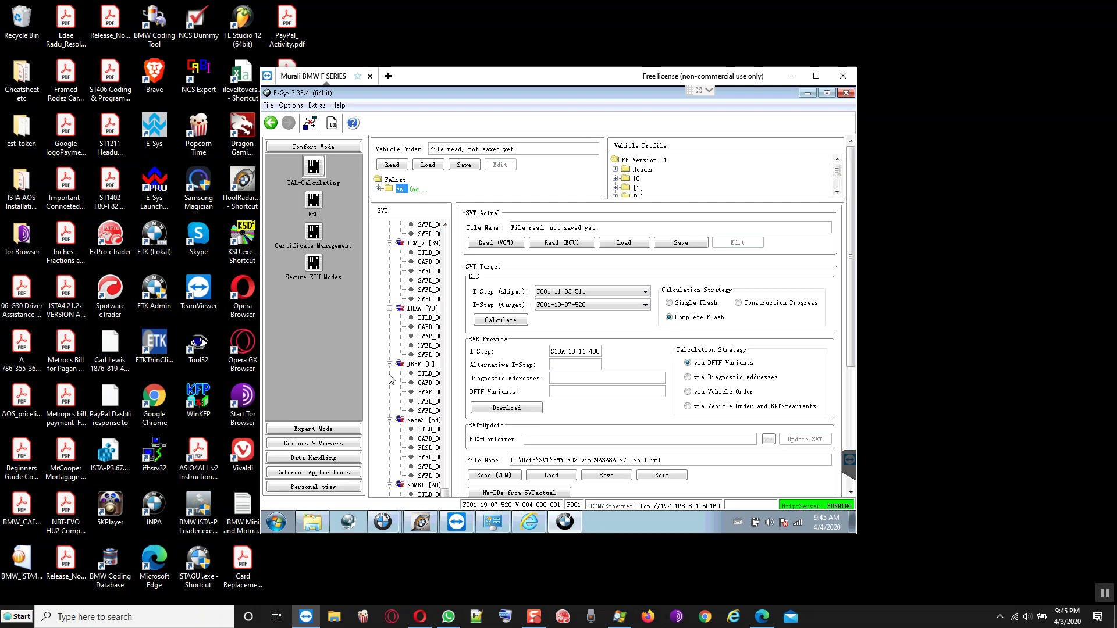
{"action": "left_click", "coordinate": [851, 409]}
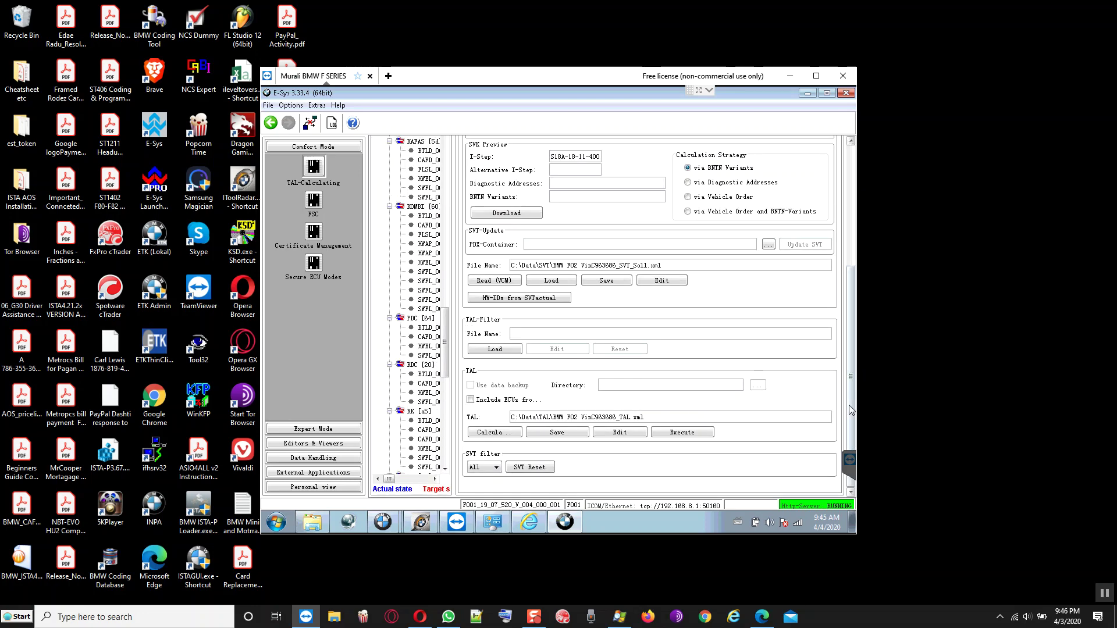
{"action": "scroll", "coordinate": [420, 371], "scroll_direction": "down", "scroll_amount": 4}
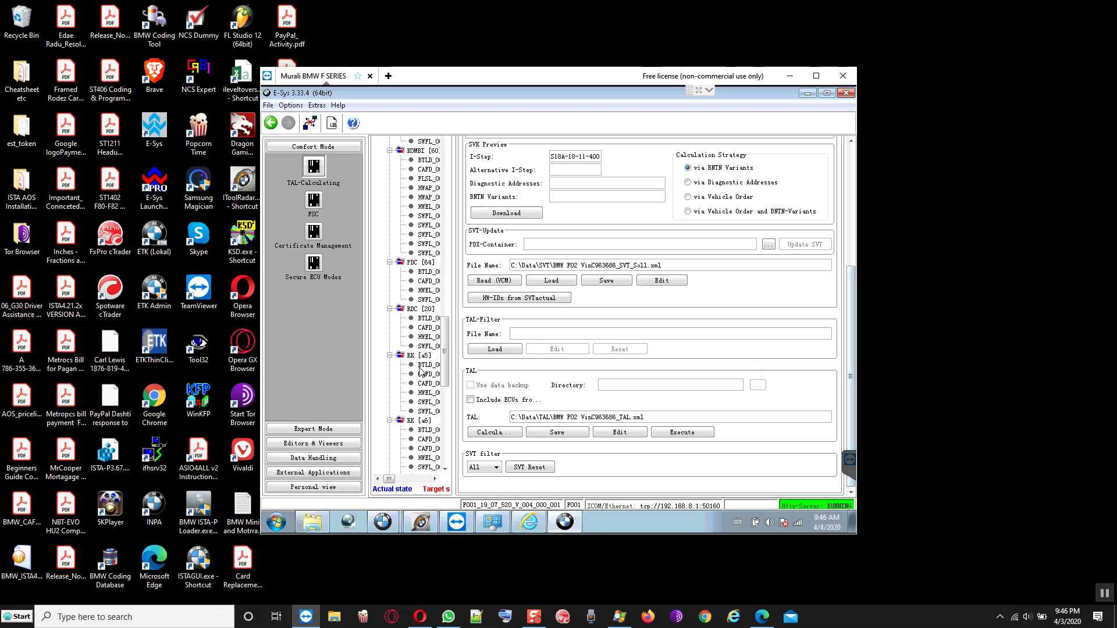
{"action": "scroll", "coordinate": [420, 371], "scroll_direction": "down", "scroll_amount": 9}
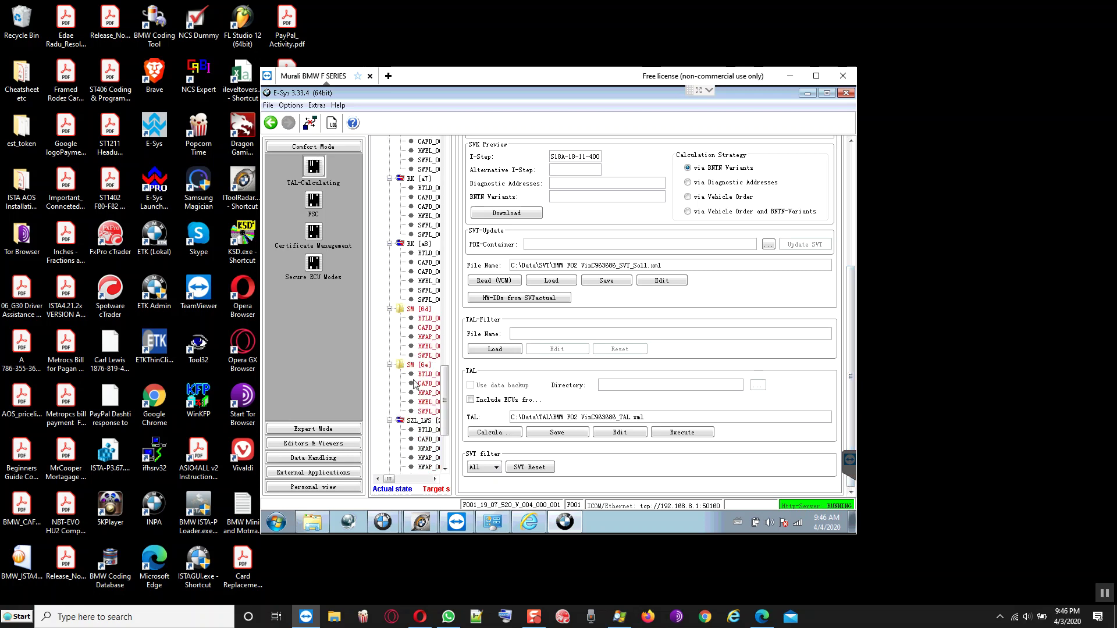
{"action": "scroll", "coordinate": [411, 388], "scroll_direction": "down", "scroll_amount": 4}
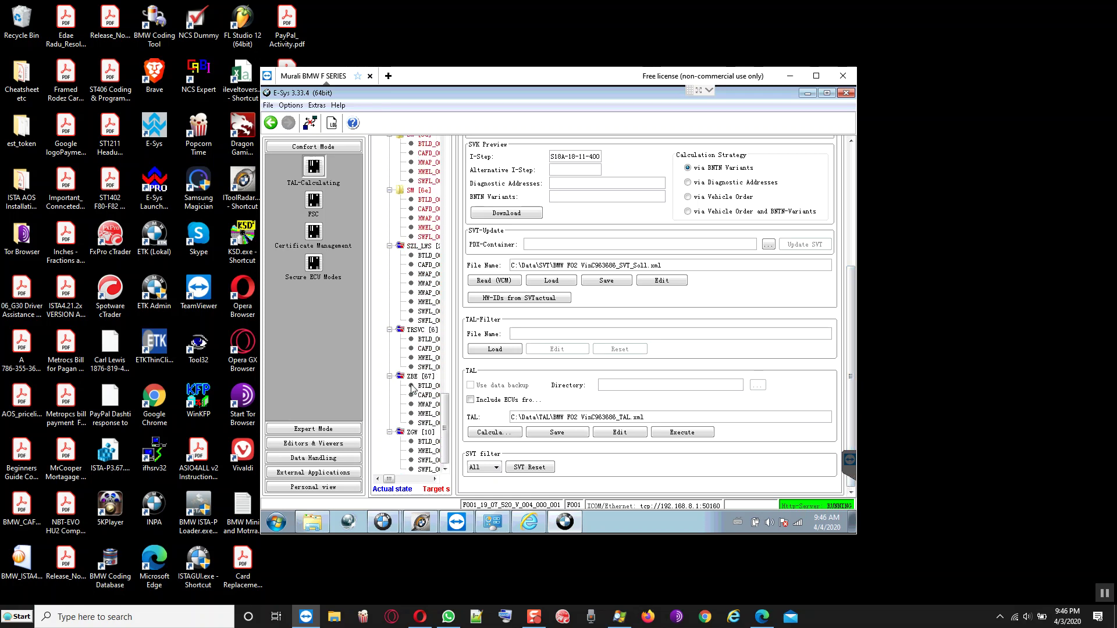
Recheck the ECU entries from the end of the SVT tree back up to CAS [40] and ACSM [1].
{"action": "scroll", "coordinate": [411, 388], "scroll_direction": "up", "scroll_amount": 13}
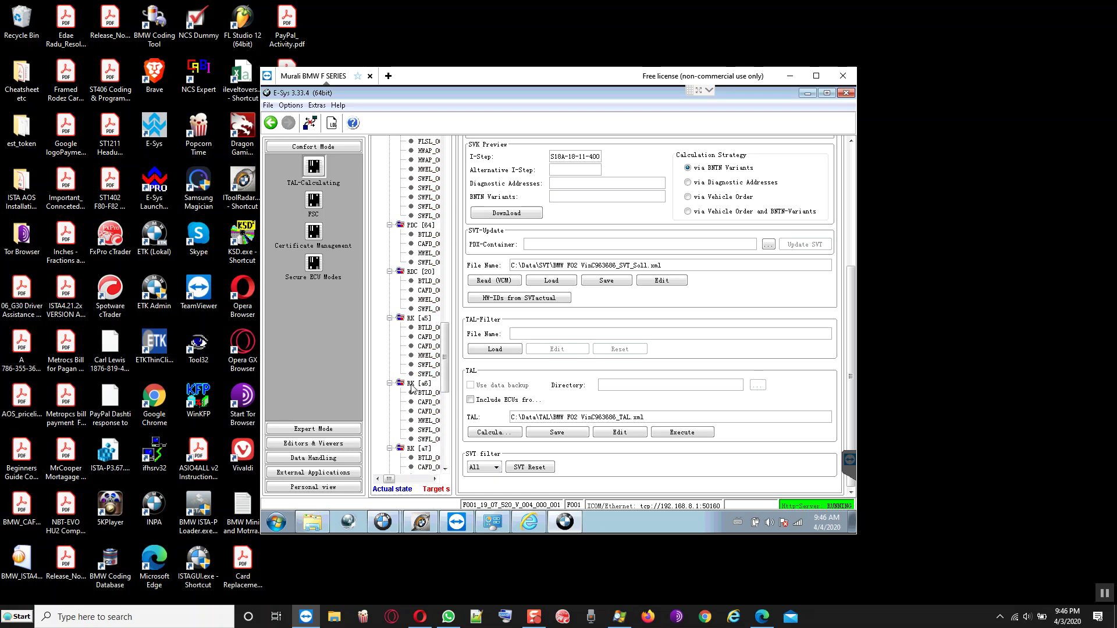
{"action": "scroll", "coordinate": [412, 388], "scroll_direction": "up", "scroll_amount": 10}
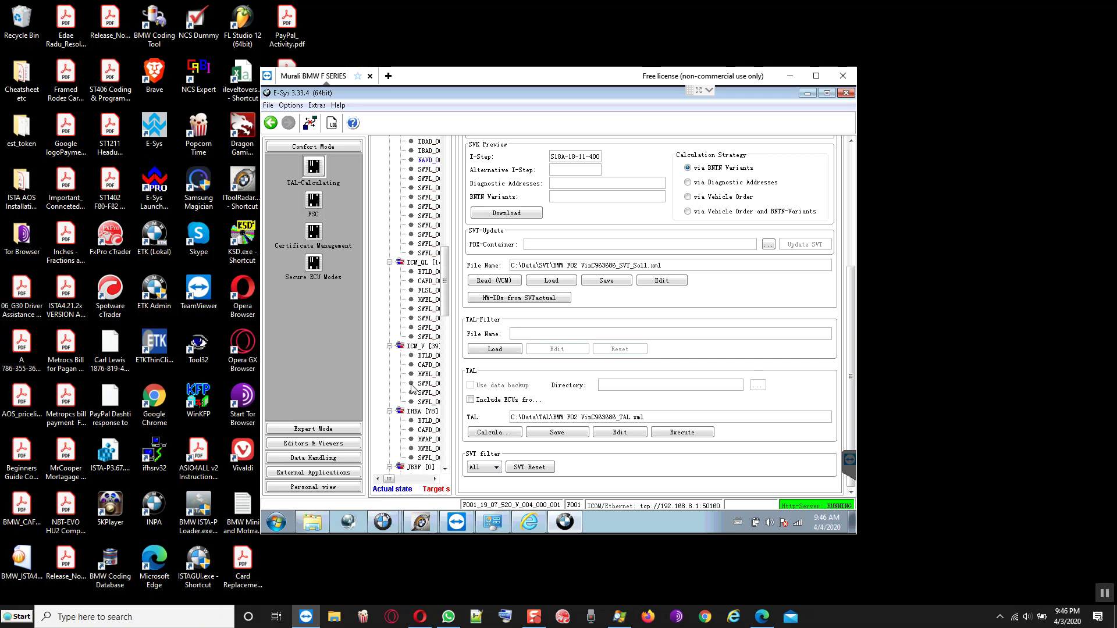
{"action": "scroll", "coordinate": [411, 388], "scroll_direction": "up", "scroll_amount": 11}
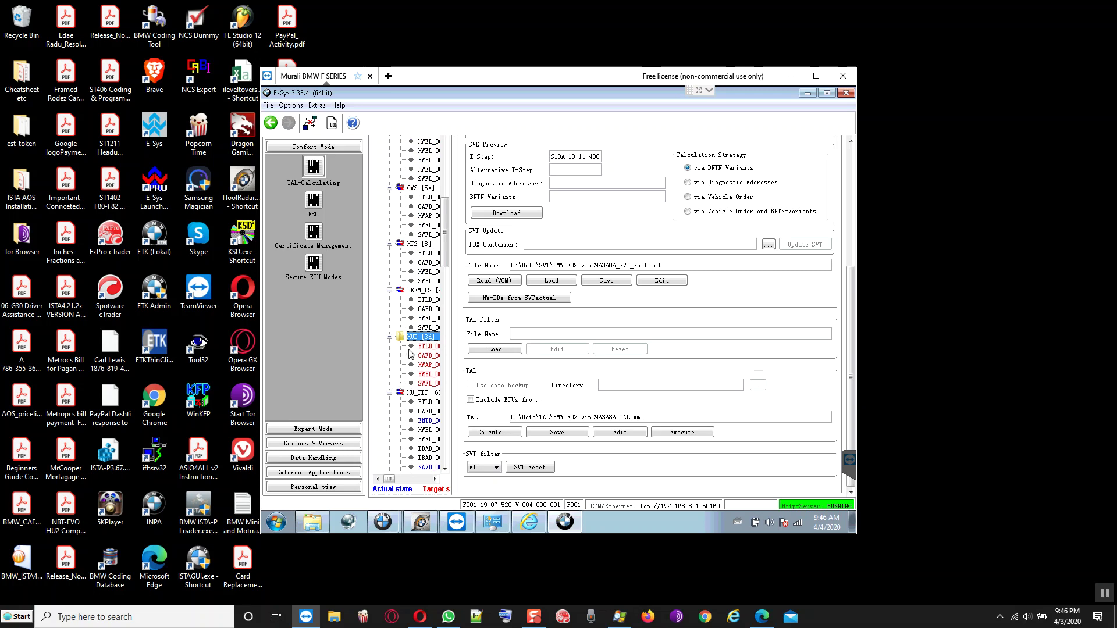
{"action": "scroll", "coordinate": [411, 353], "scroll_direction": "up", "scroll_amount": 11}
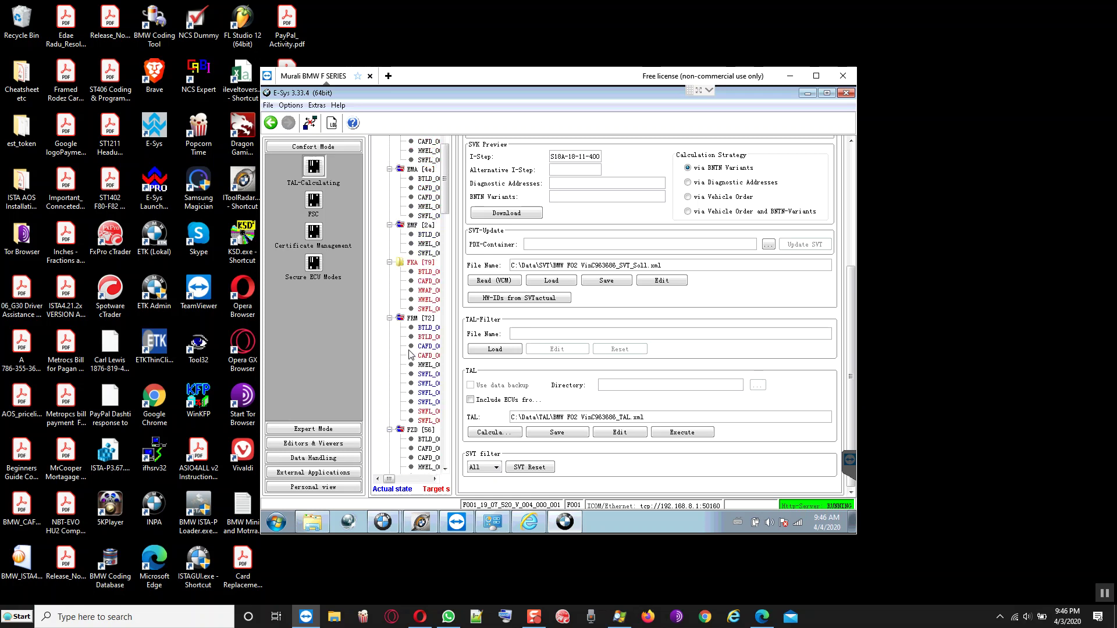
{"action": "scroll", "coordinate": [411, 353], "scroll_direction": "up", "scroll_amount": 11}
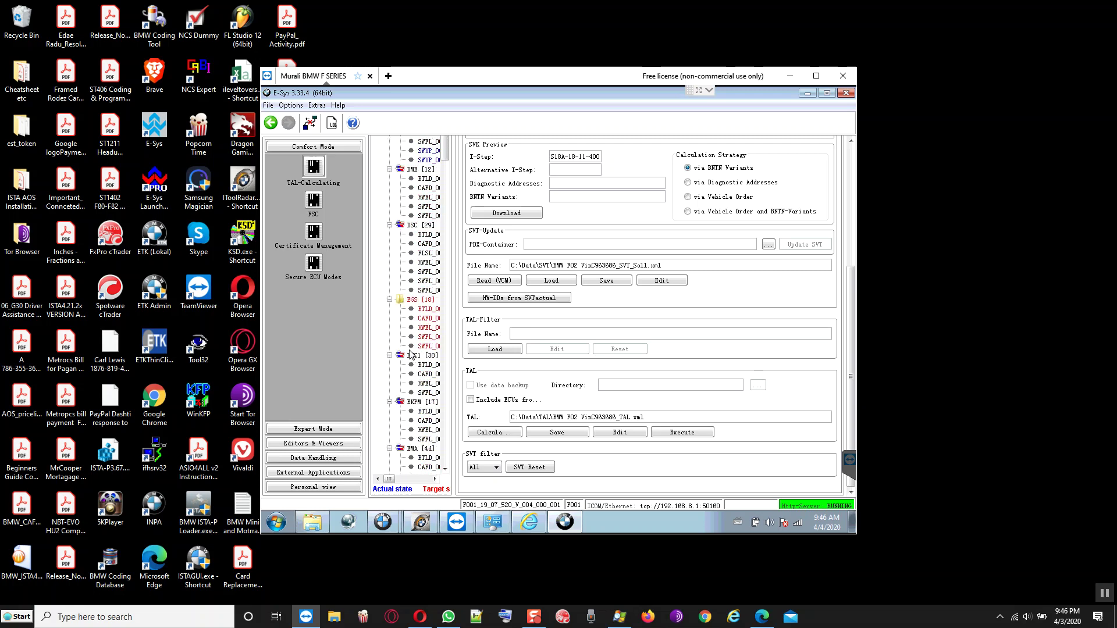
{"action": "scroll", "coordinate": [411, 353], "scroll_direction": "up", "scroll_amount": 10}
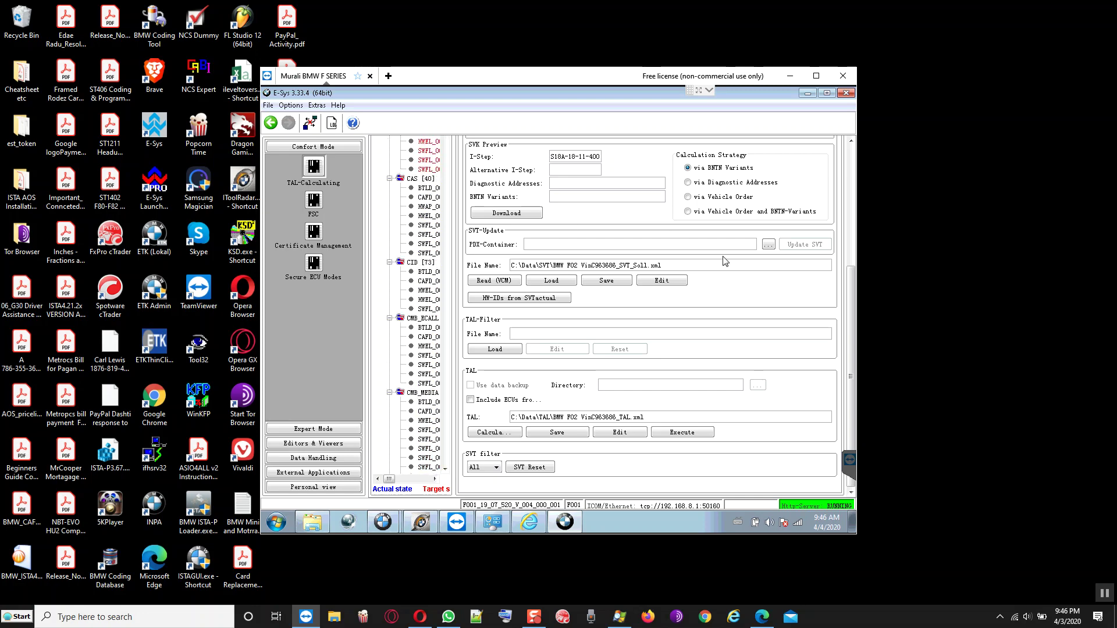
{"action": "left_click", "coordinate": [851, 176]}
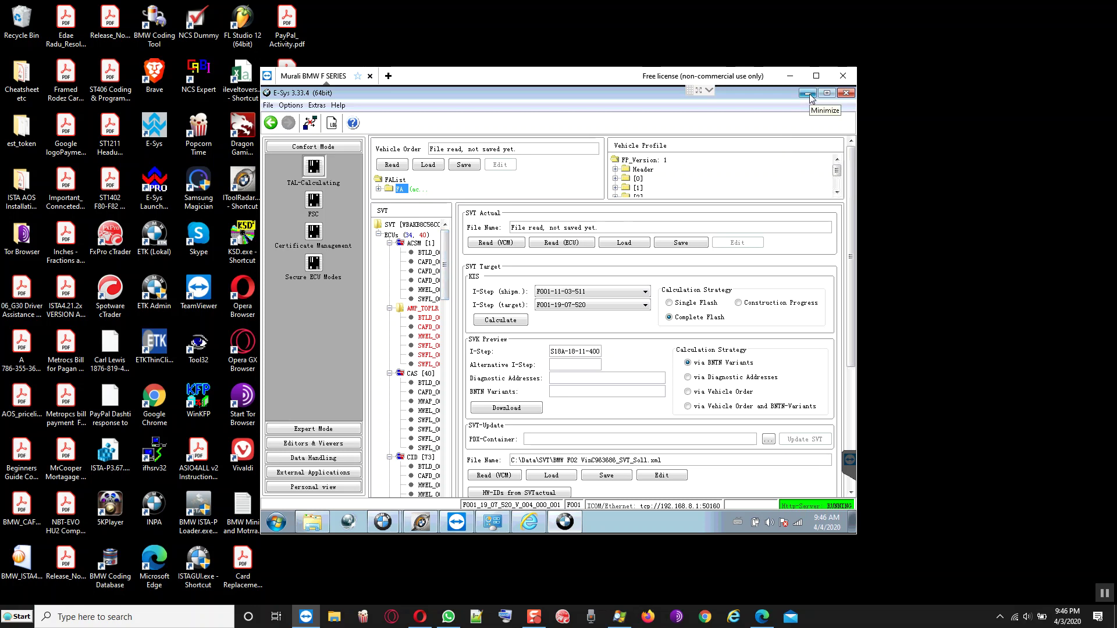
Switch to iTool Radar and release the reserved ICOM-Next device at 192.168.8.1.
{"action": "left_click", "coordinate": [420, 522]}
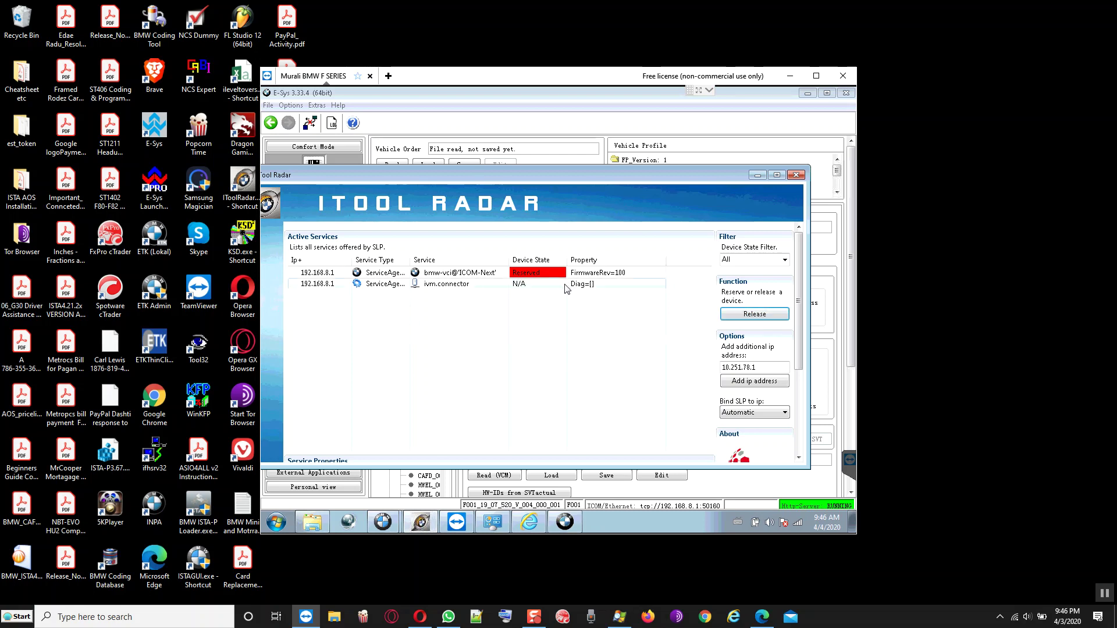
{"action": "left_click", "coordinate": [584, 273]}
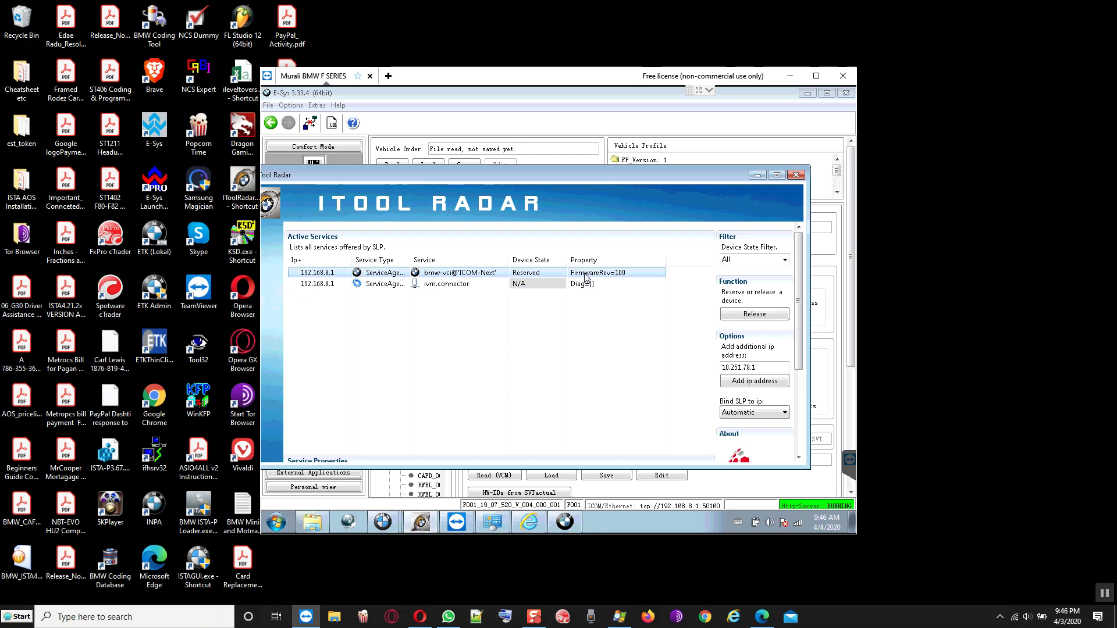
{"action": "left_click", "coordinate": [736, 317]}
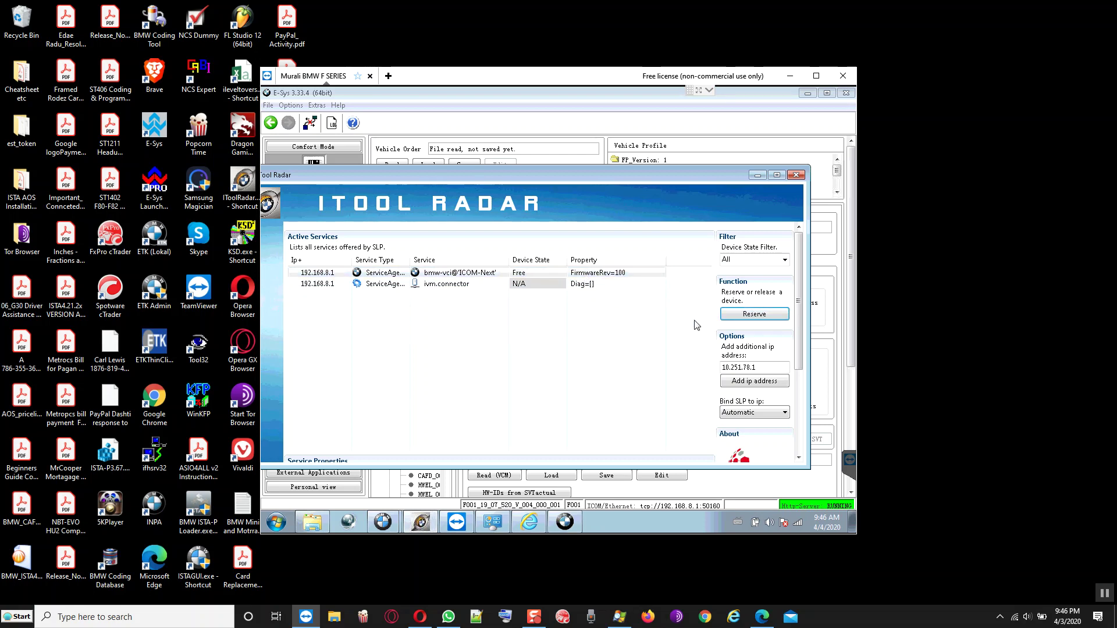
Leave the iTool Radar service list and close the E-Sys connection to the vehicle.
{"action": "left_click", "coordinate": [615, 284]}
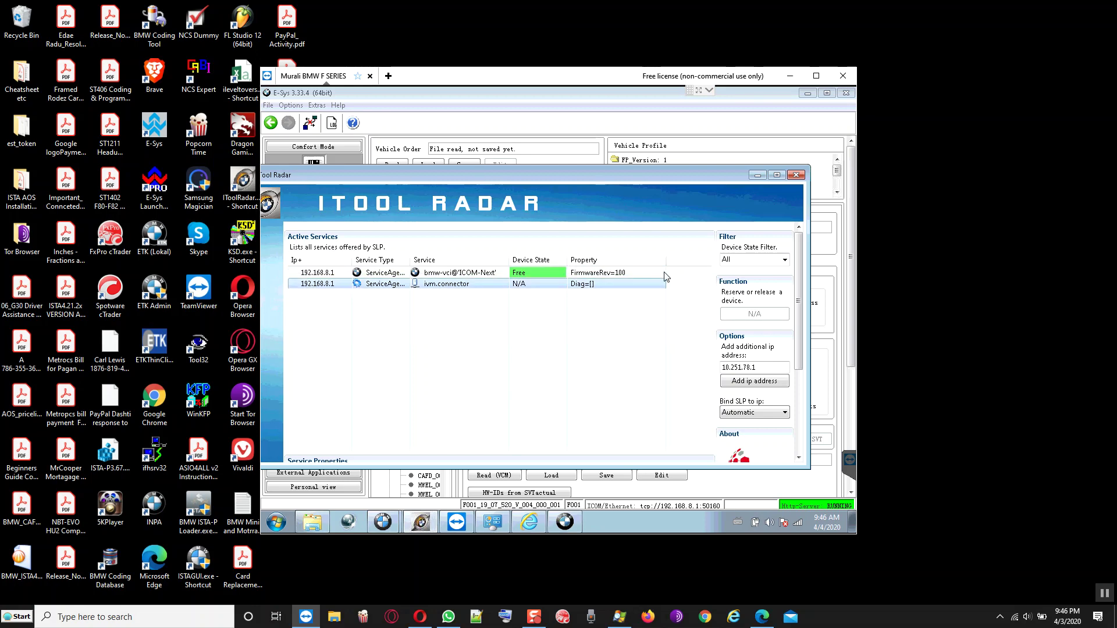
{"action": "left_click", "coordinate": [756, 176]}
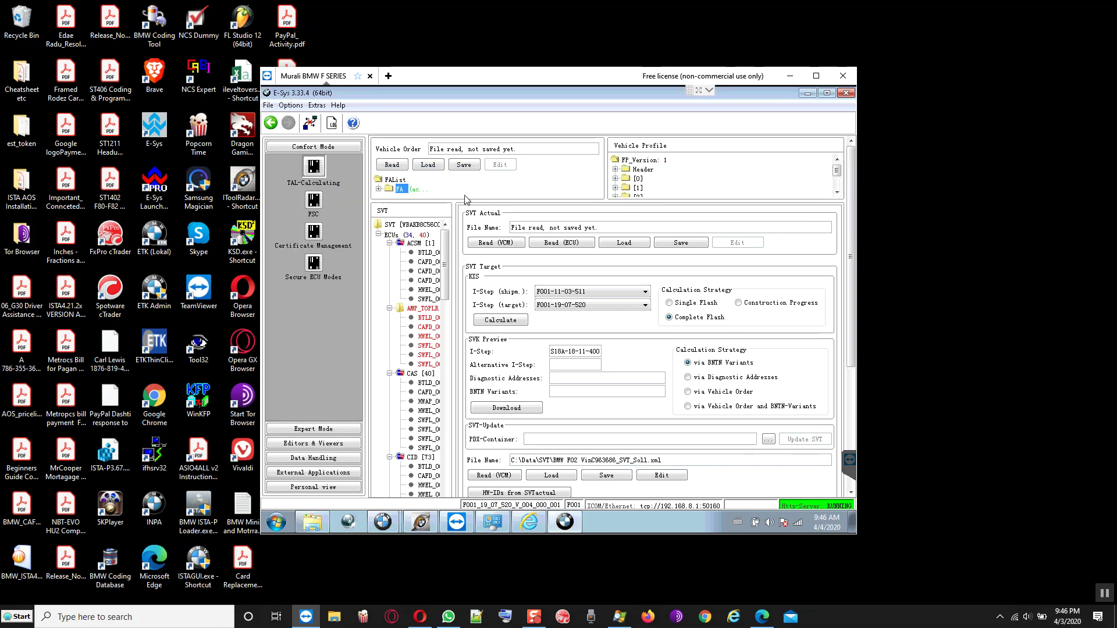
{"action": "left_click", "coordinate": [310, 123]}
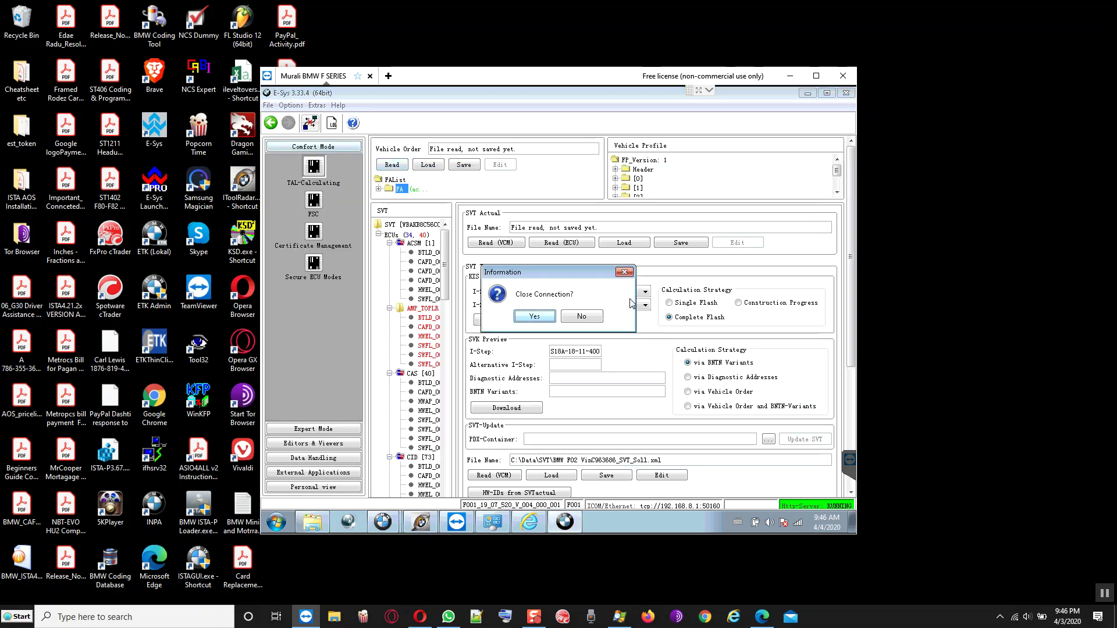
{"action": "left_click", "coordinate": [534, 315]}
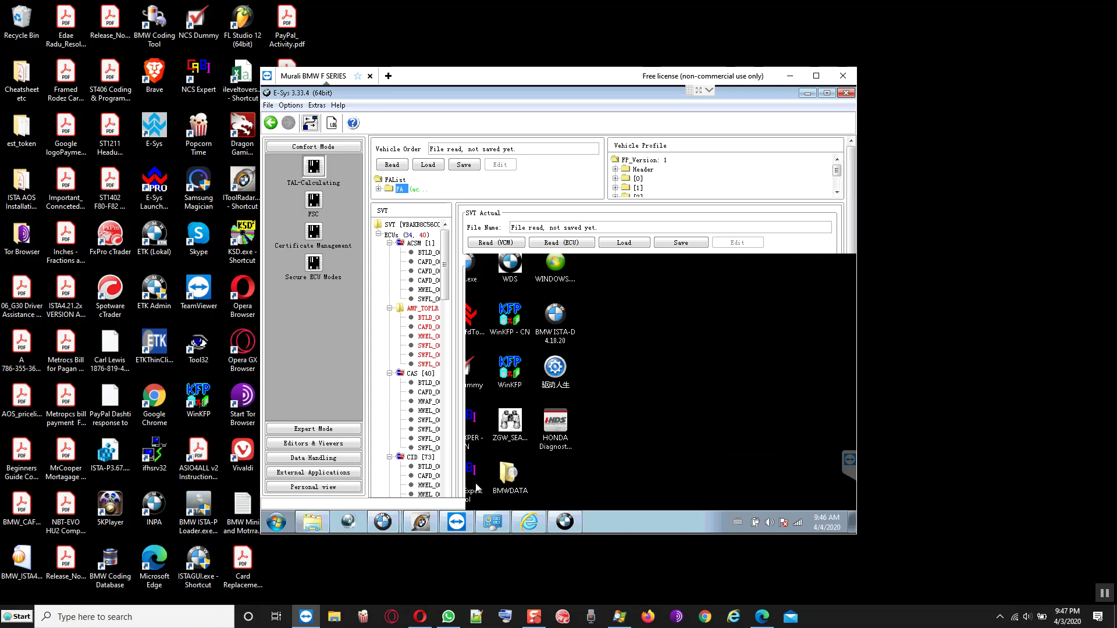
Switch to ISTA+ and run a complete vehicle identification, connecting through the ICOM interface at 192.168.8.1.
{"action": "left_click", "coordinate": [383, 522]}
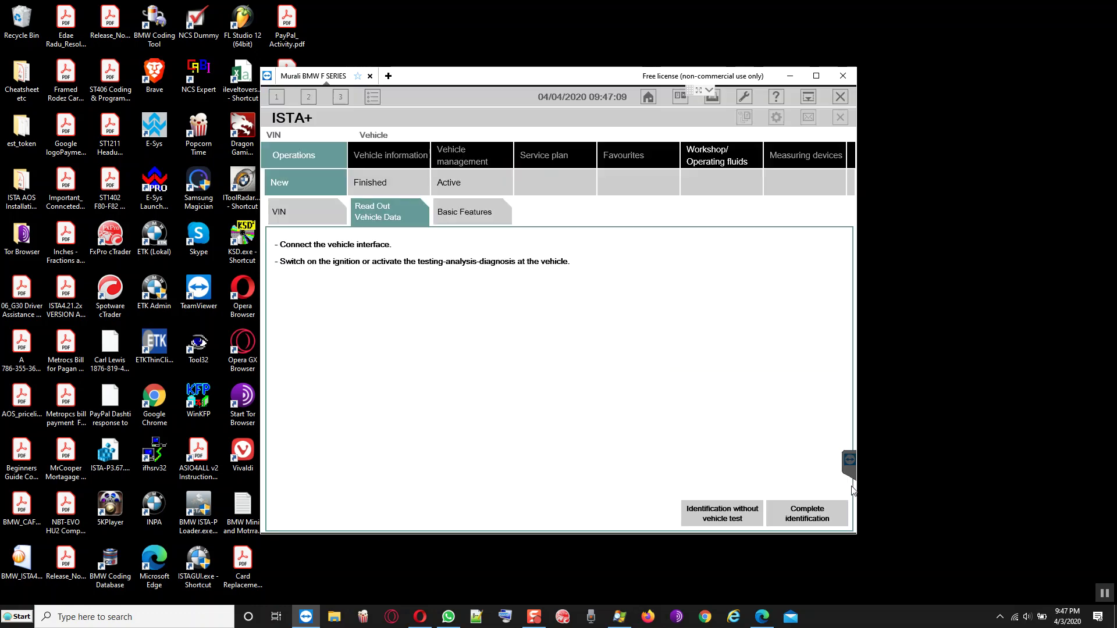
{"action": "left_click", "coordinate": [802, 520]}
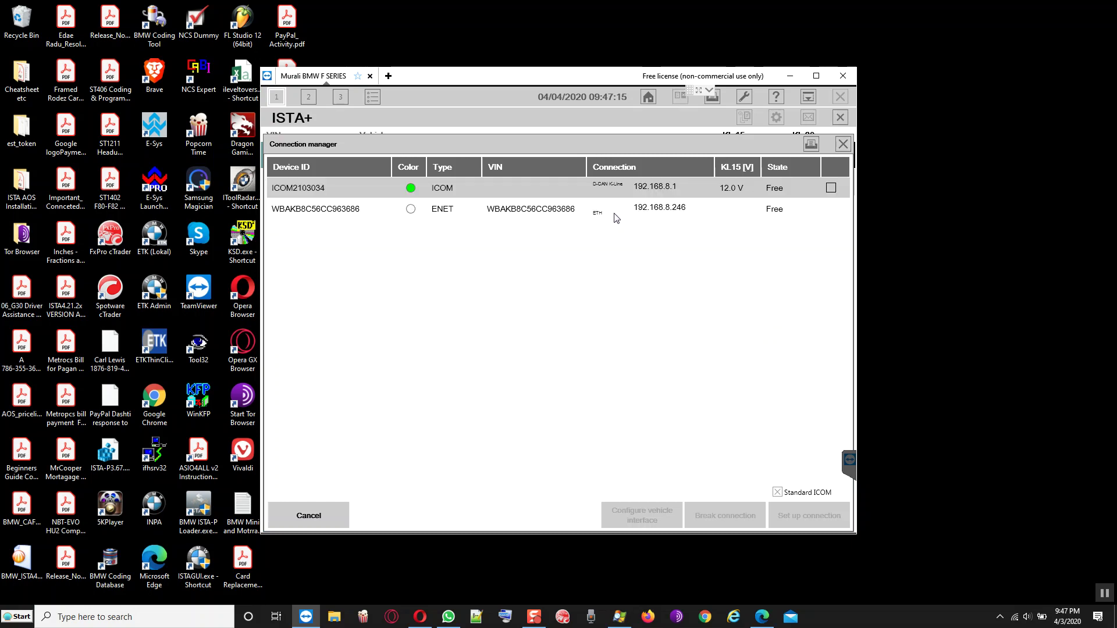
{"action": "left_click", "coordinate": [615, 217]}
{"action": "left_click", "coordinate": [641, 189]}
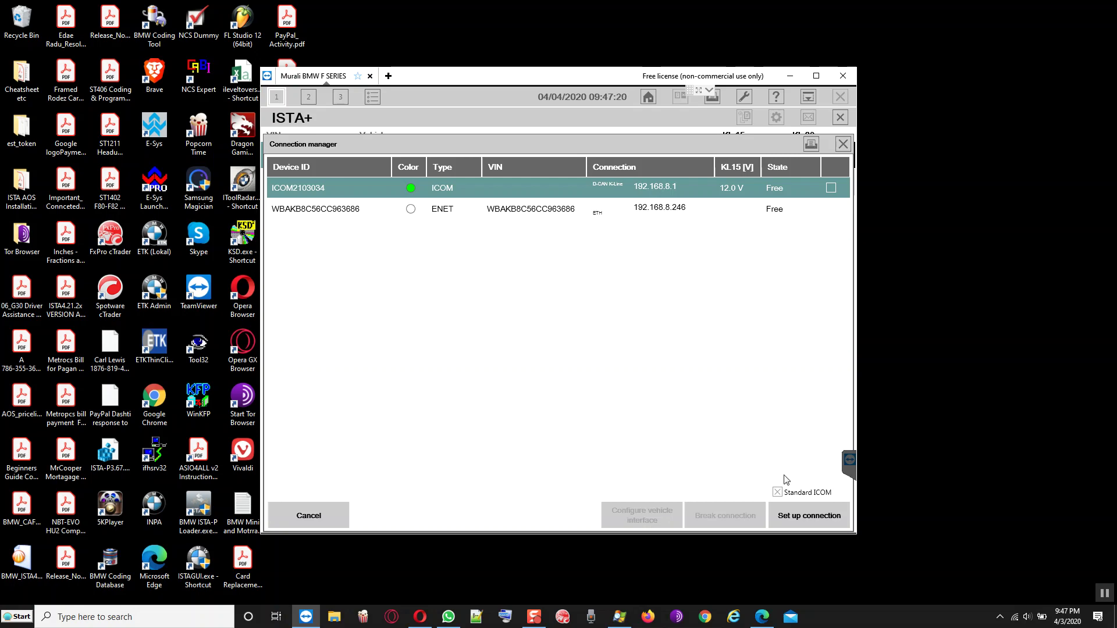
{"action": "left_click", "coordinate": [796, 517]}
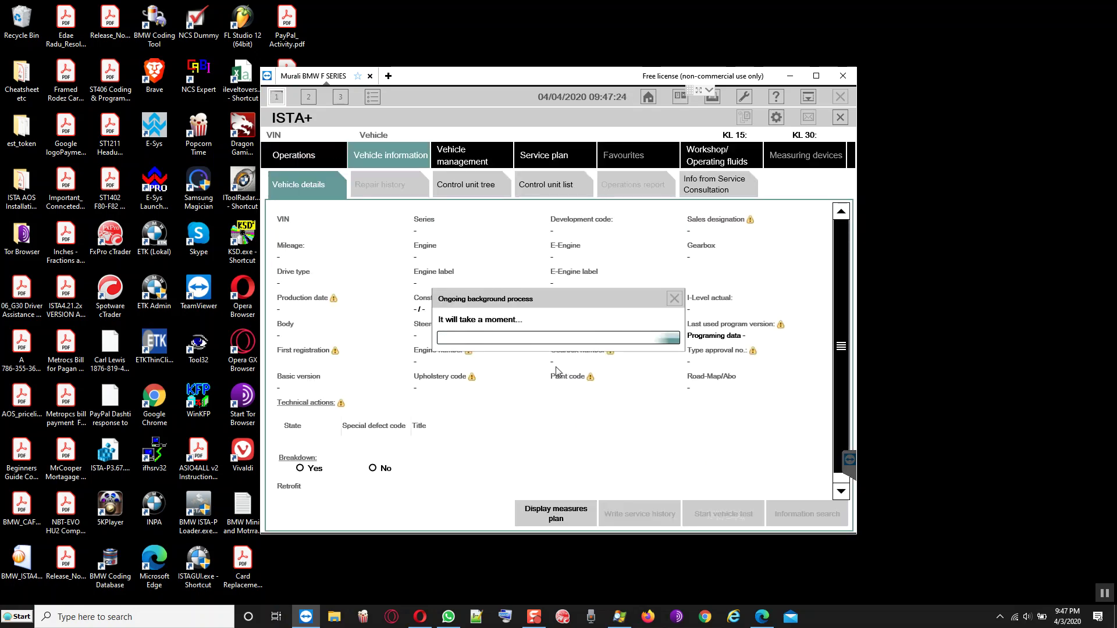
{"action": "left_click", "coordinate": [1104, 593]}
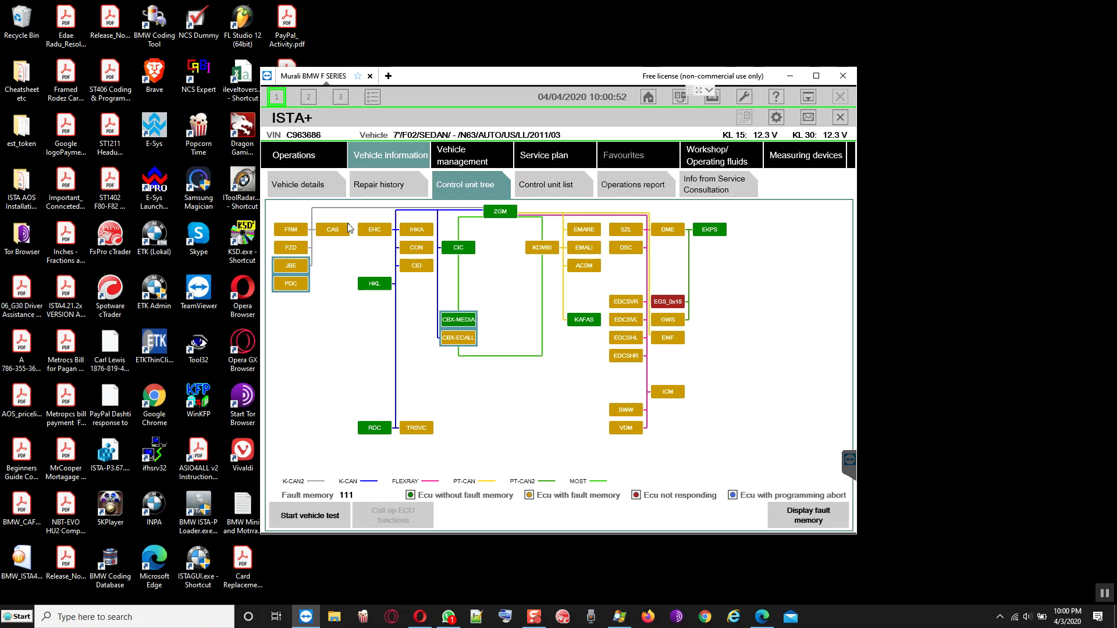
Display the fault memory from the control unit tree and examine the stored codes, from the transport mode entries to the missing-message faults.
{"action": "mouse_move", "coordinate": [336, 232]}
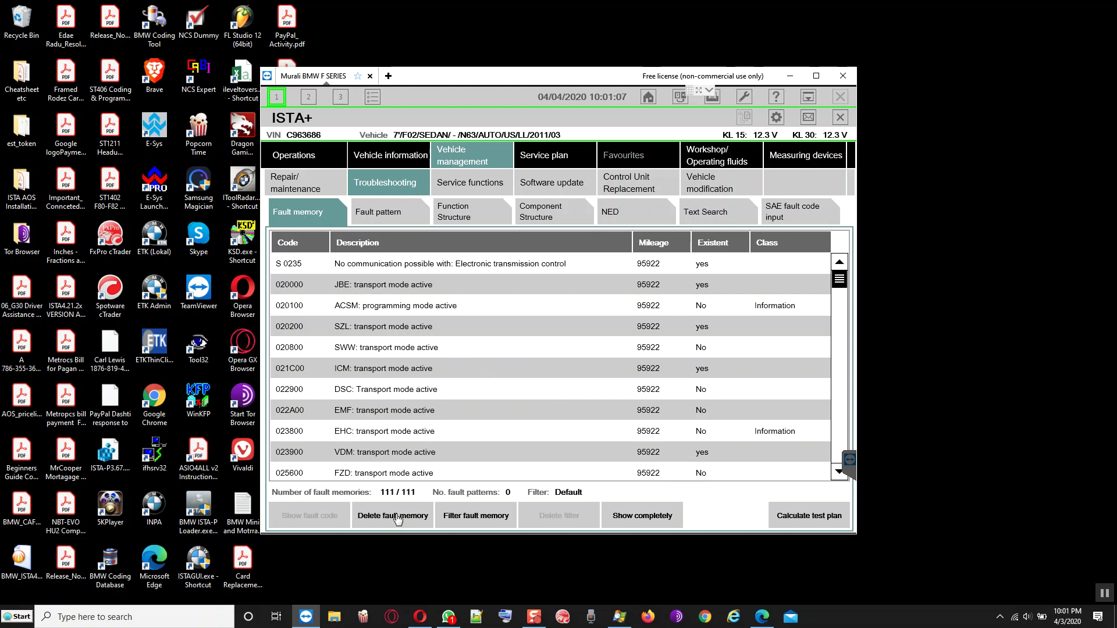
{"action": "left_click", "coordinate": [411, 297]}
{"action": "left_click", "coordinate": [413, 312]}
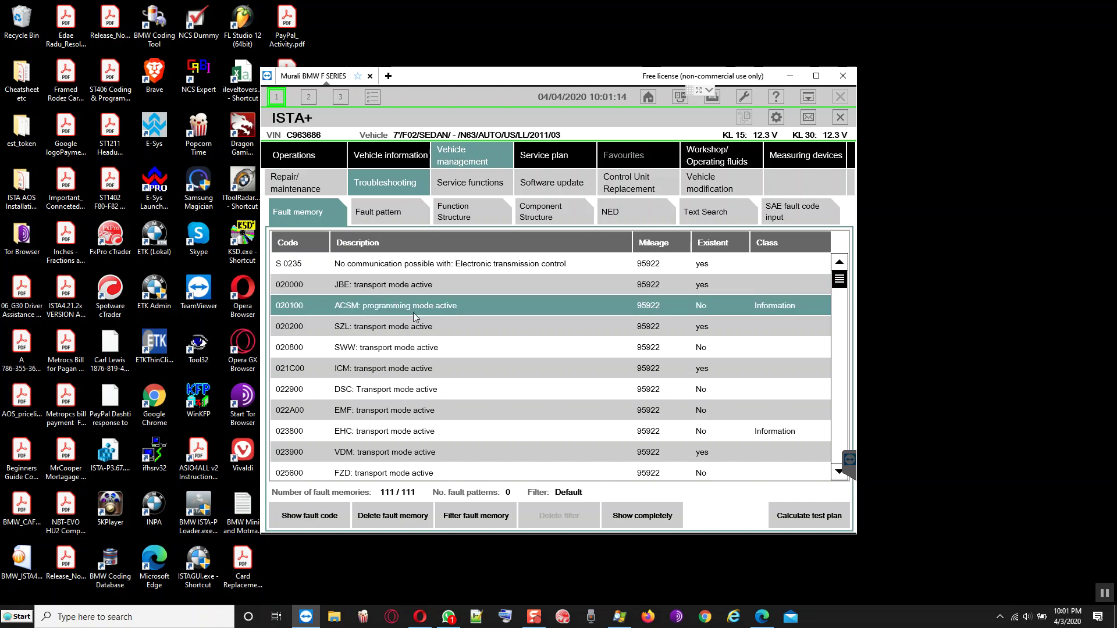
{"action": "left_click", "coordinate": [409, 335]}
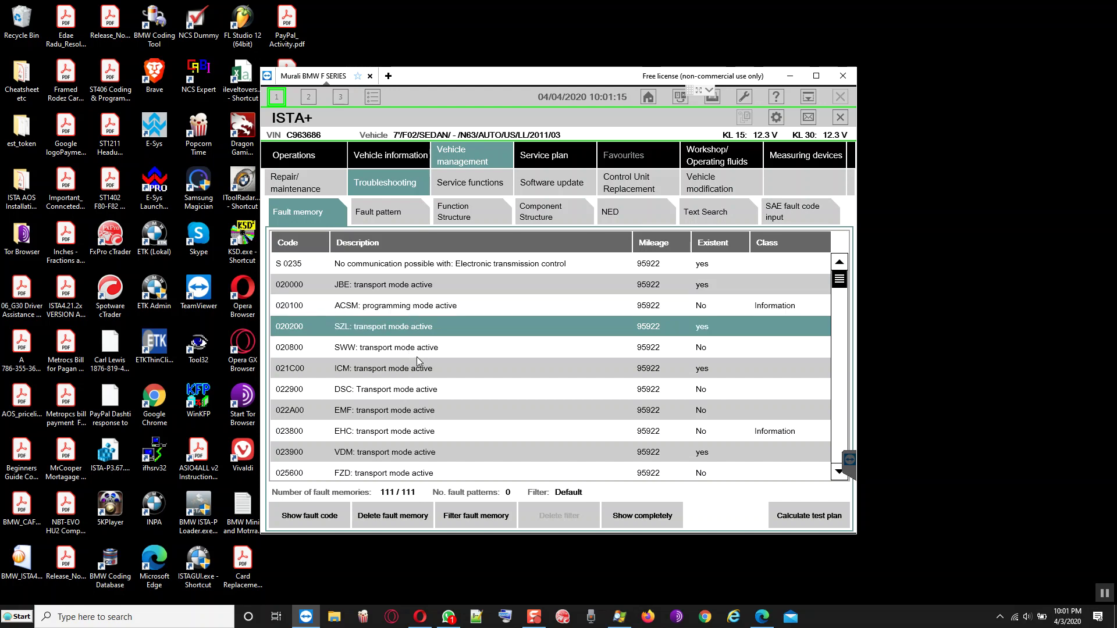
{"action": "key", "text": "Down"}
{"action": "key", "text": "Down"}
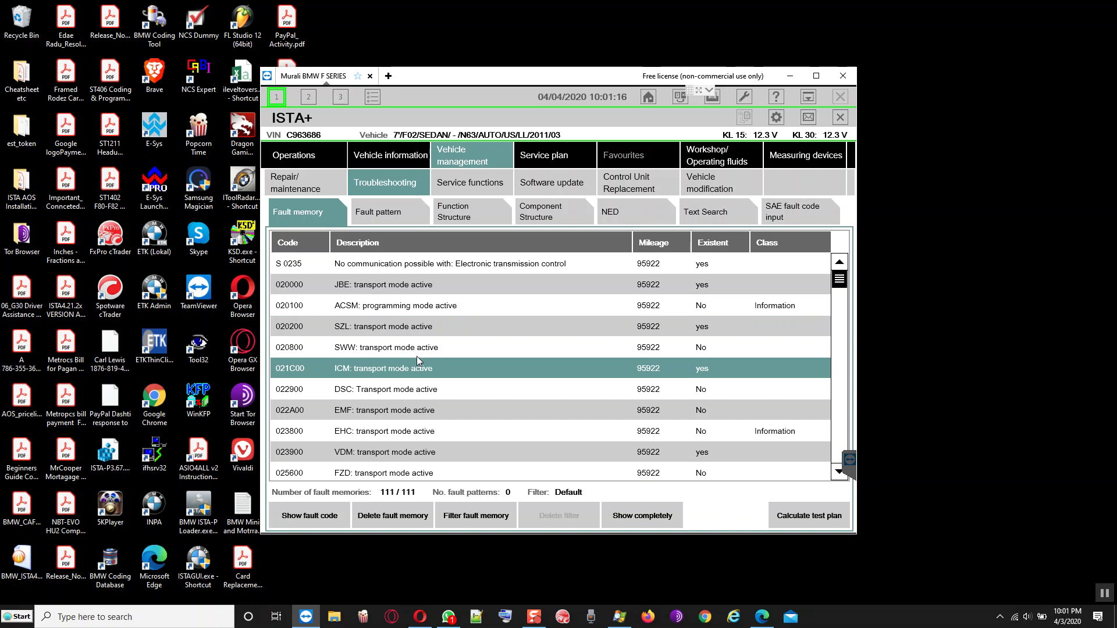
{"action": "scroll", "coordinate": [416, 358], "scroll_direction": "down", "scroll_amount": 5}
{"action": "scroll", "coordinate": [431, 365], "scroll_direction": "down", "scroll_amount": 3}
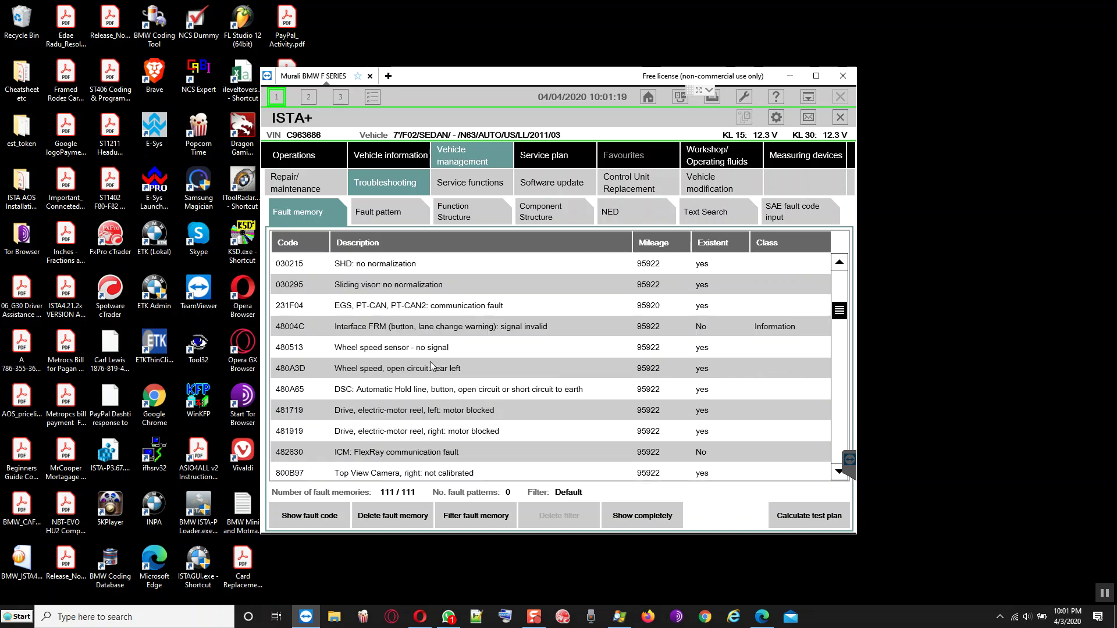
{"action": "scroll", "coordinate": [431, 366], "scroll_direction": "up", "scroll_amount": 4}
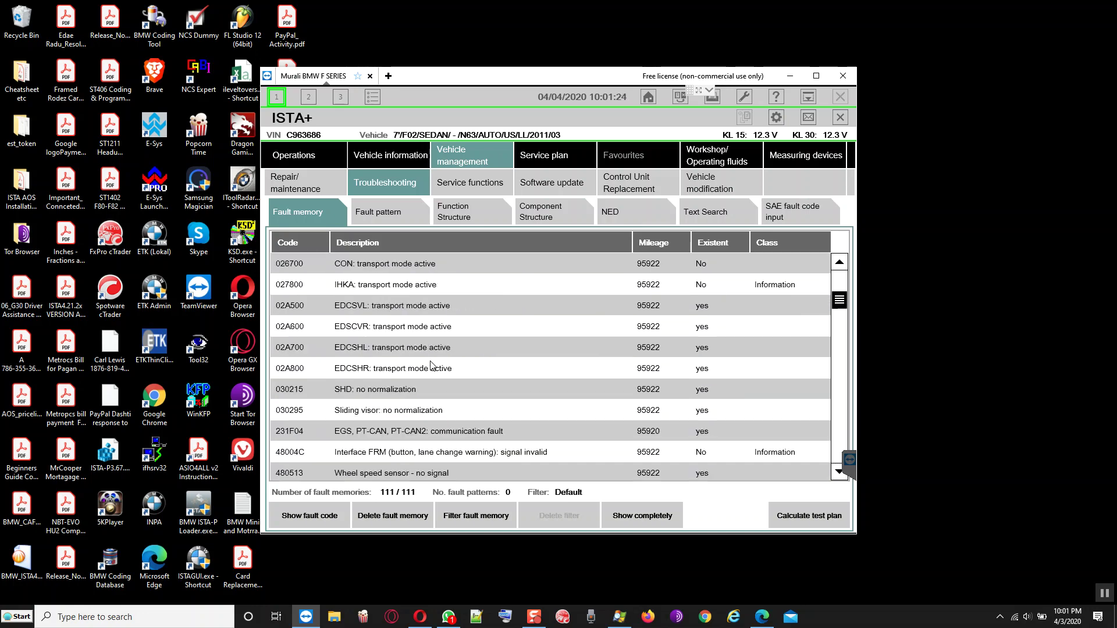
{"action": "scroll", "coordinate": [431, 365], "scroll_direction": "up", "scroll_amount": 4}
{"action": "scroll", "coordinate": [431, 366], "scroll_direction": "down", "scroll_amount": 6}
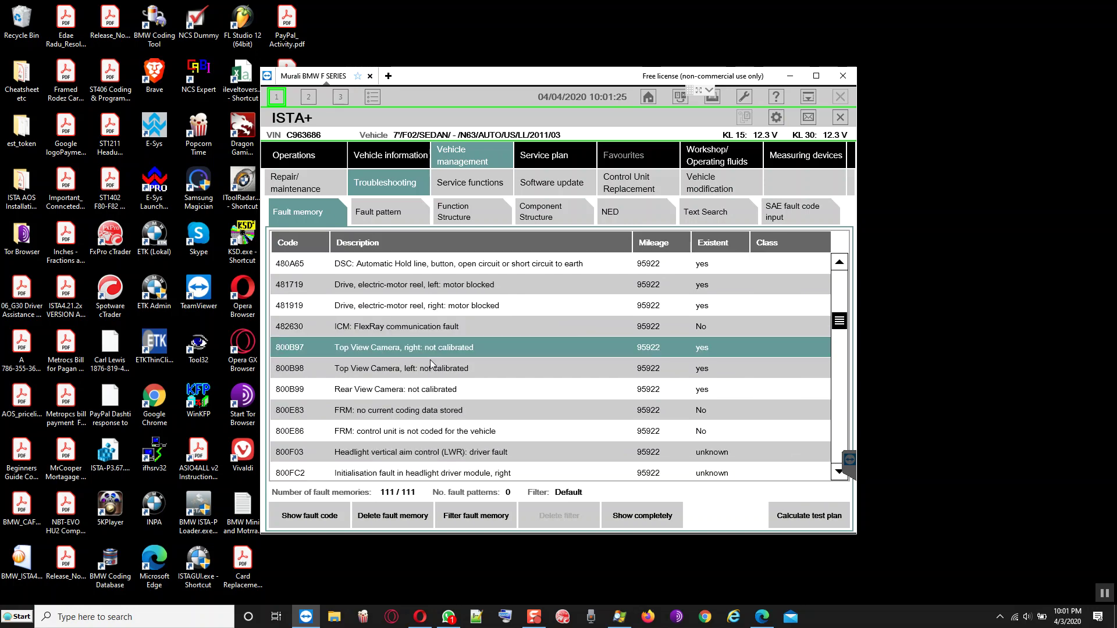
{"action": "scroll", "coordinate": [431, 363], "scroll_direction": "down", "scroll_amount": 3}
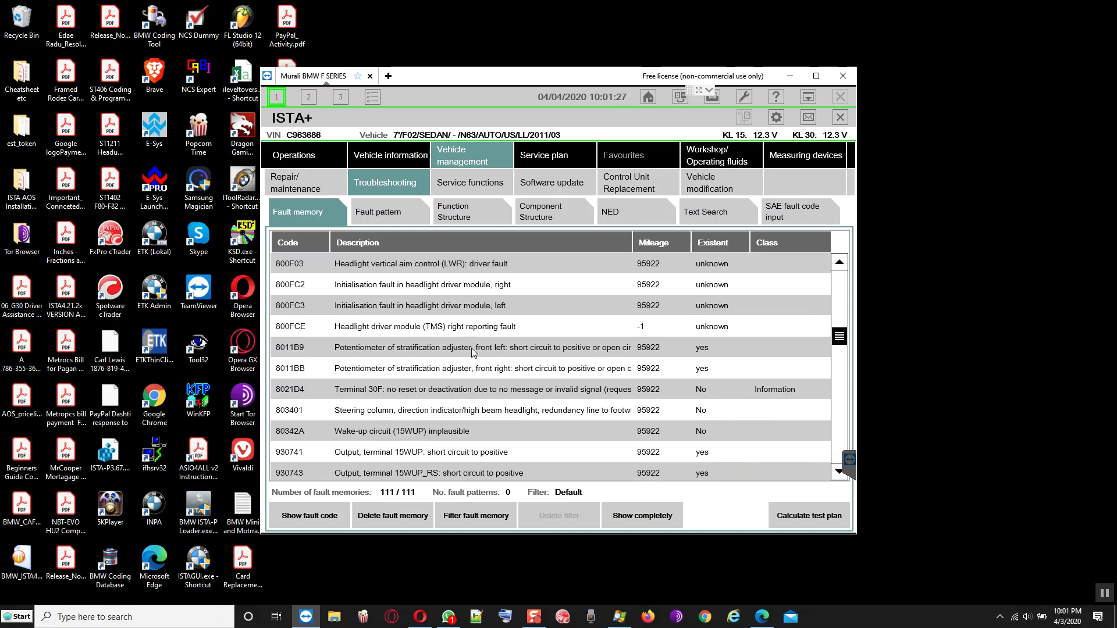
{"action": "scroll", "coordinate": [472, 352], "scroll_direction": "down", "scroll_amount": 2}
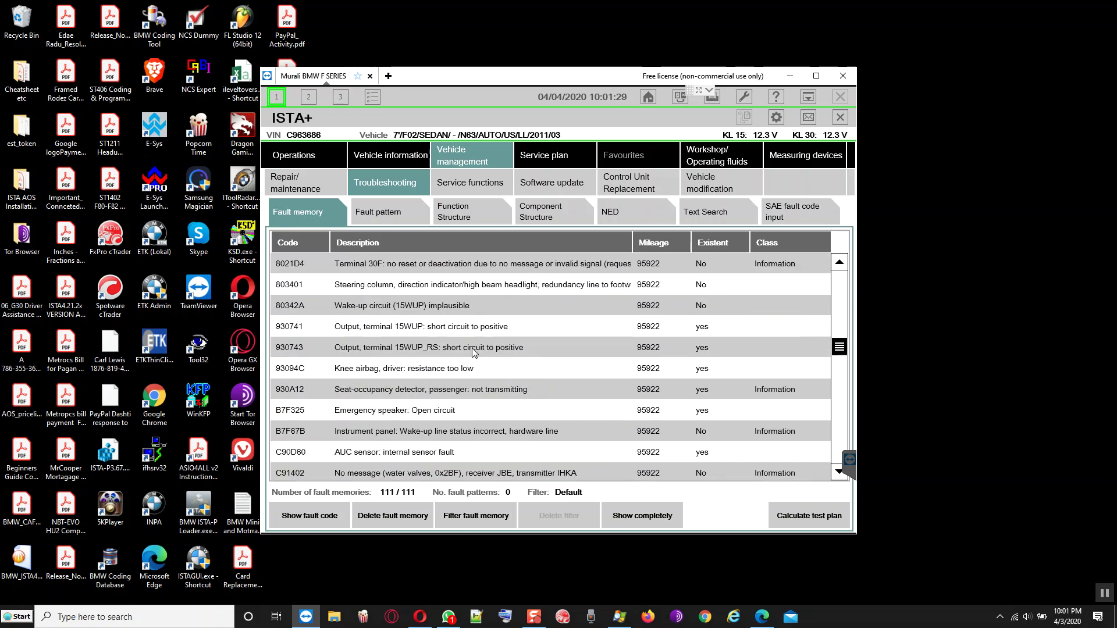
{"action": "scroll", "coordinate": [472, 352], "scroll_direction": "down", "scroll_amount": 6}
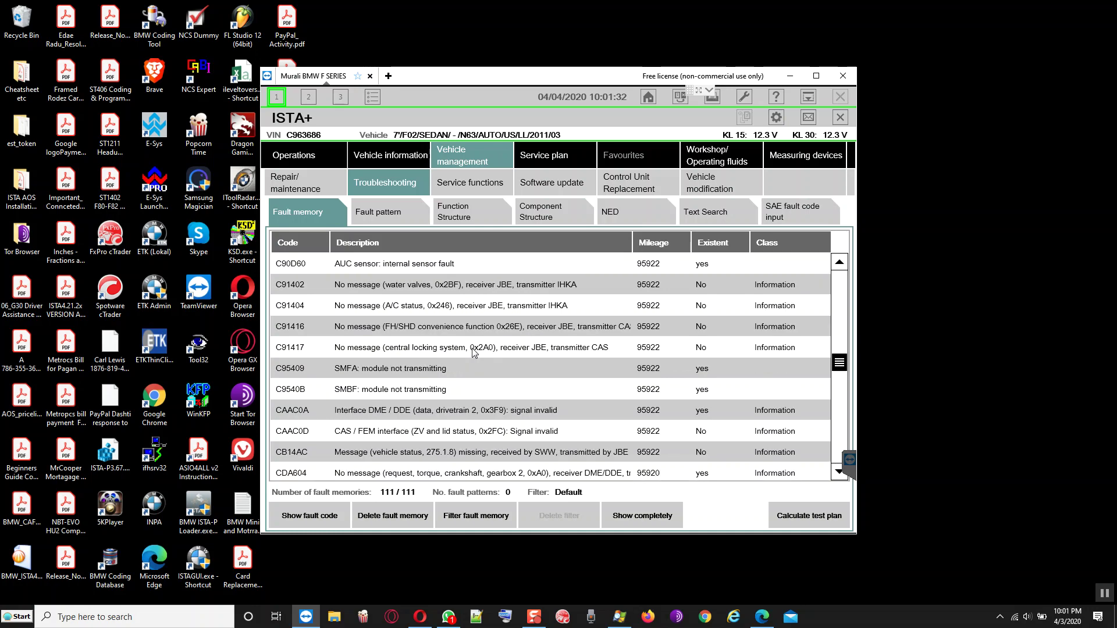
{"action": "scroll", "coordinate": [473, 352], "scroll_direction": "down", "scroll_amount": 4}
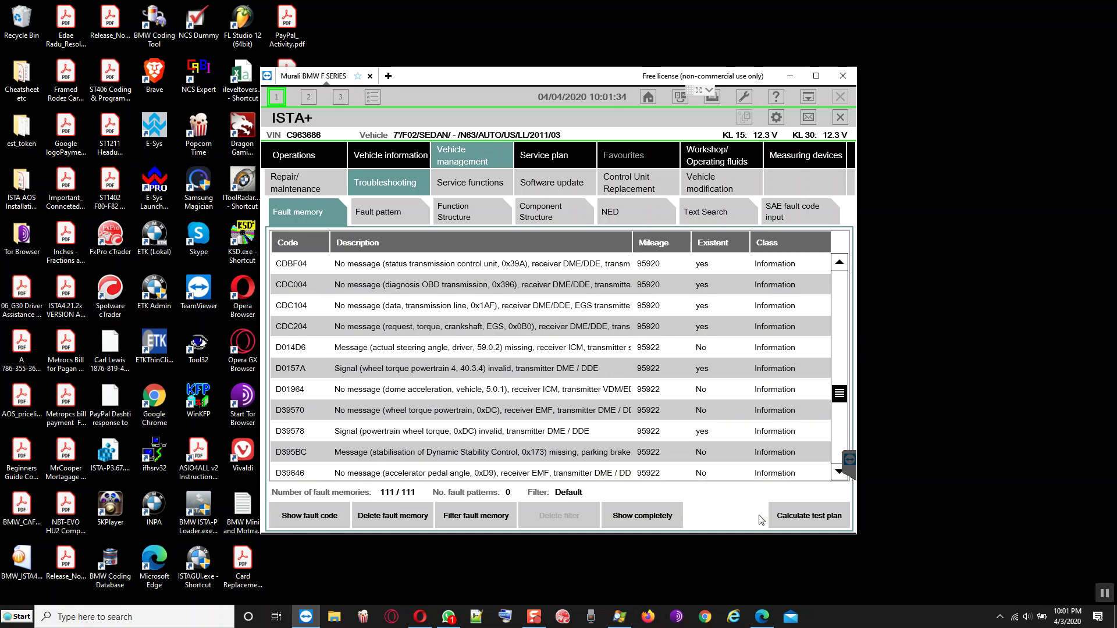
Calculate the test plan from the fault memory and select the EMF: Speed signal and EMALI: Hall effect sensor procedures in turn.
{"action": "left_click", "coordinate": [796, 518]}
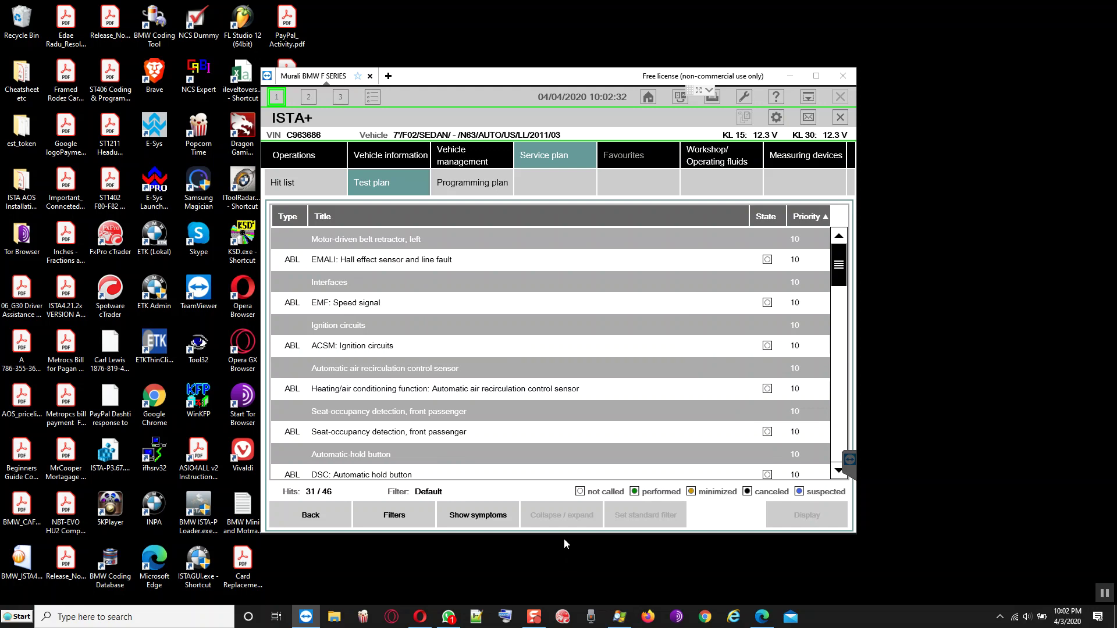
{"action": "left_click", "coordinate": [493, 336]}
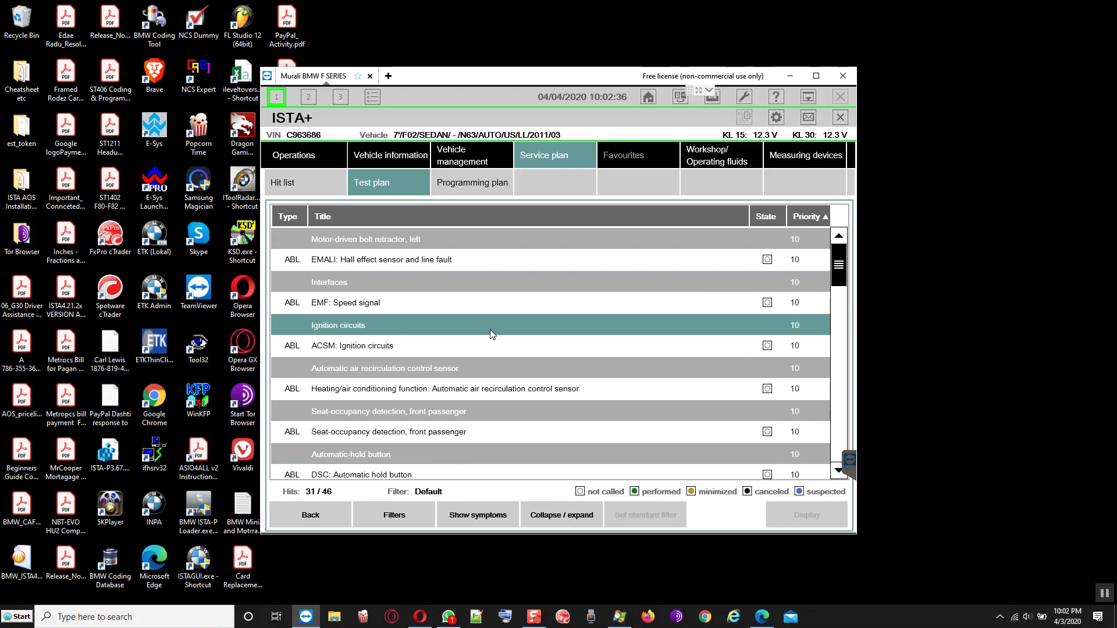
{"action": "left_click", "coordinate": [425, 303]}
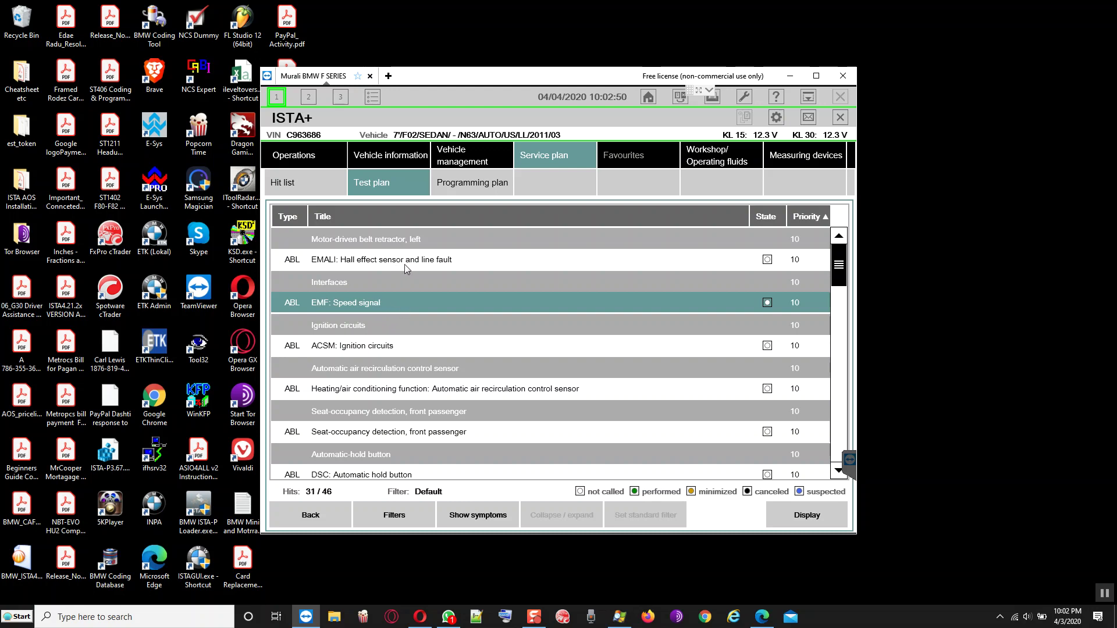
{"action": "left_click", "coordinate": [419, 261]}
Review the test plan procedures, including the telecommunications system check, EMARE: Hall effect sensor and line fault, and Instrument panel: Internal fault.
{"action": "scroll", "coordinate": [406, 318], "scroll_direction": "down", "scroll_amount": 1}
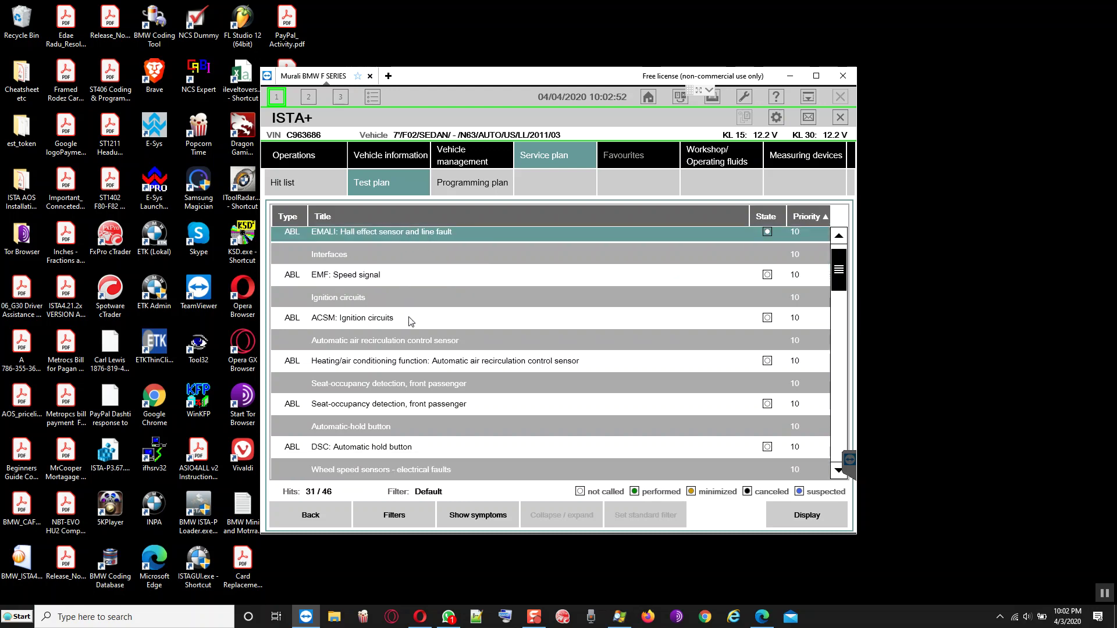
{"action": "scroll", "coordinate": [427, 331], "scroll_direction": "down", "scroll_amount": 1}
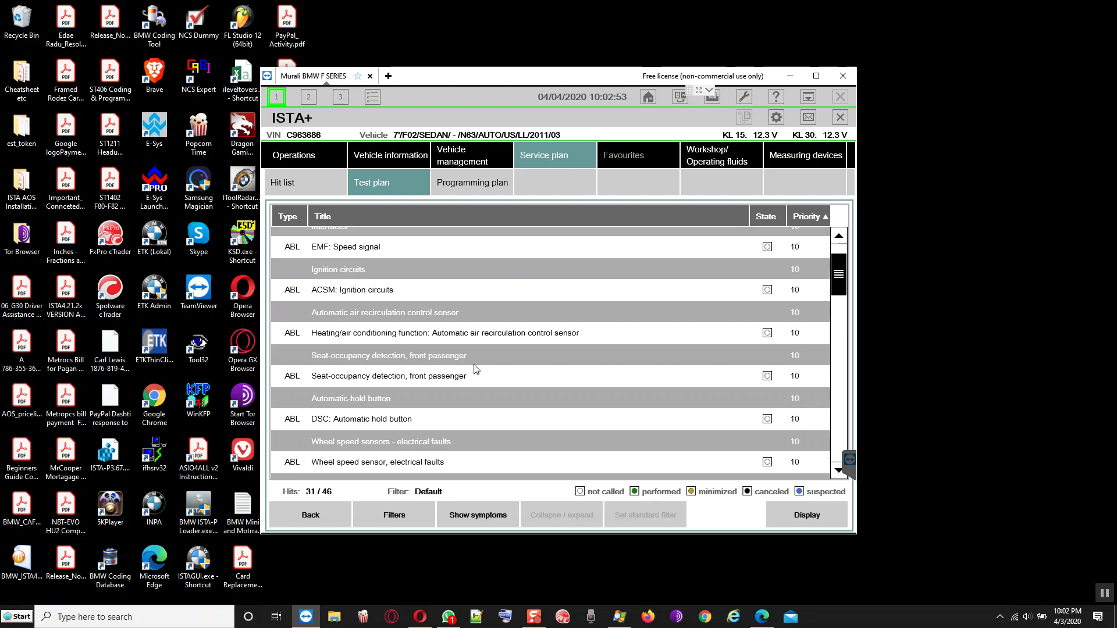
{"action": "scroll", "coordinate": [466, 368], "scroll_direction": "down", "scroll_amount": 1}
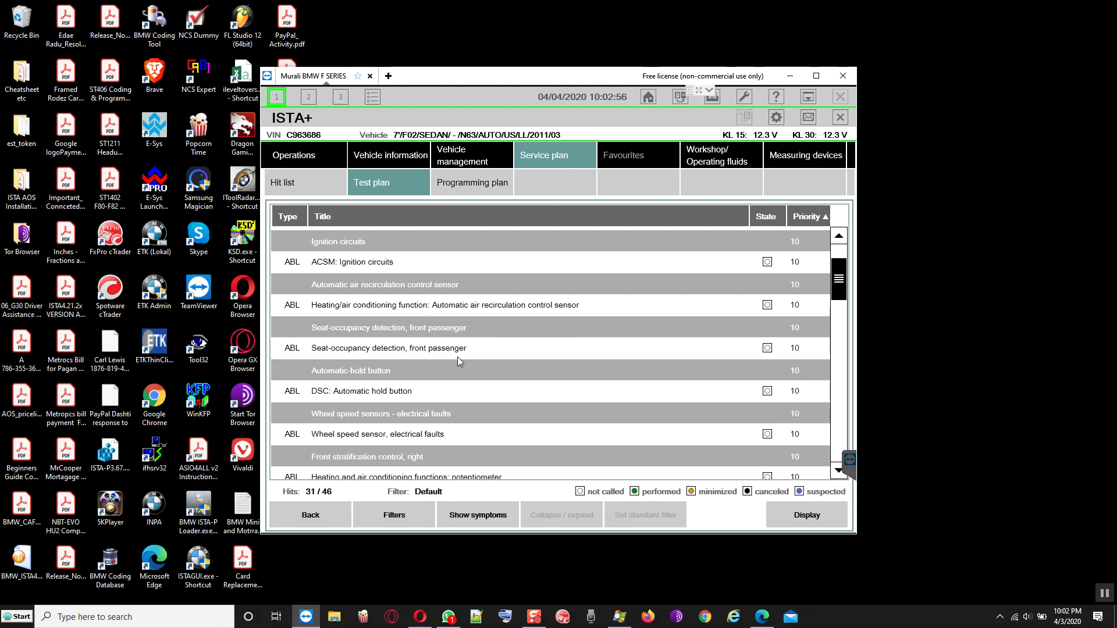
{"action": "scroll", "coordinate": [459, 360], "scroll_direction": "down", "scroll_amount": 2}
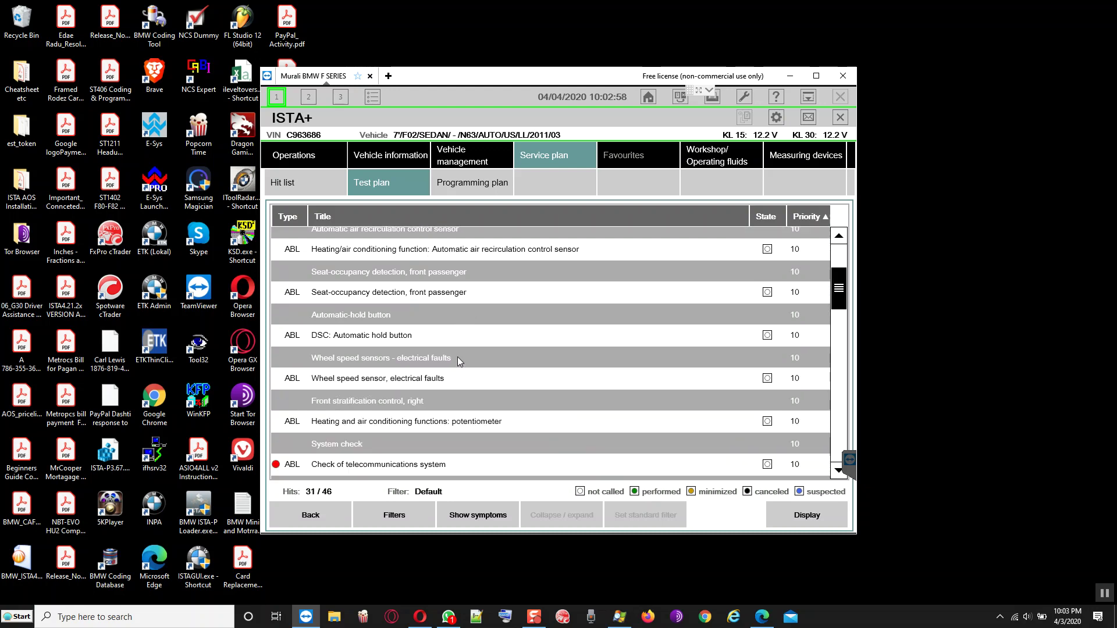
{"action": "scroll", "coordinate": [459, 361], "scroll_direction": "down", "scroll_amount": 1}
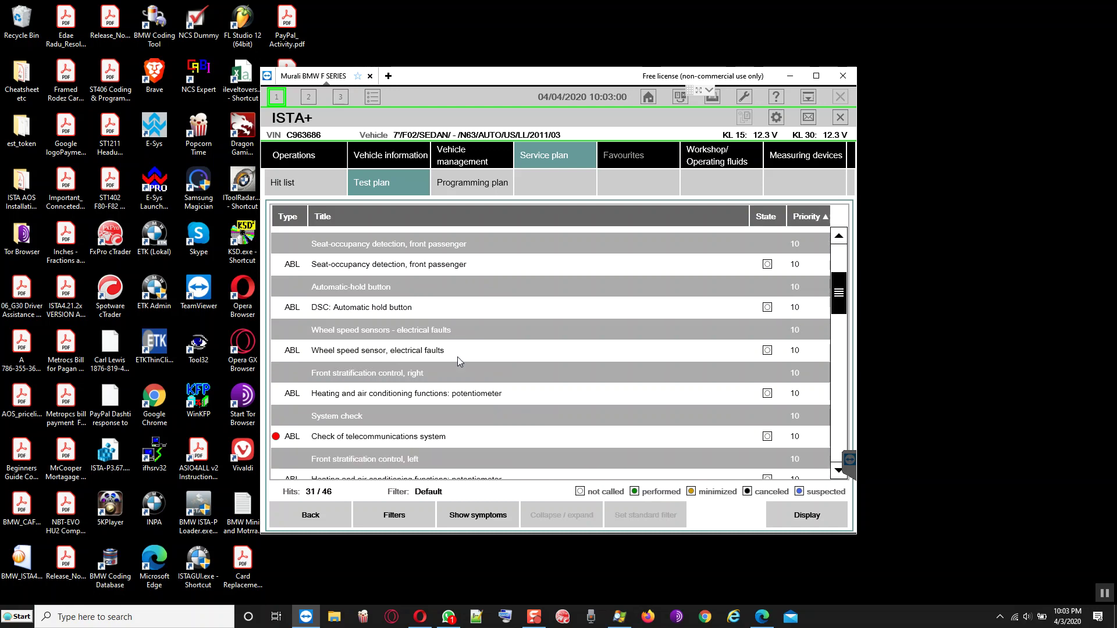
{"action": "scroll", "coordinate": [457, 357], "scroll_direction": "down", "scroll_amount": 1}
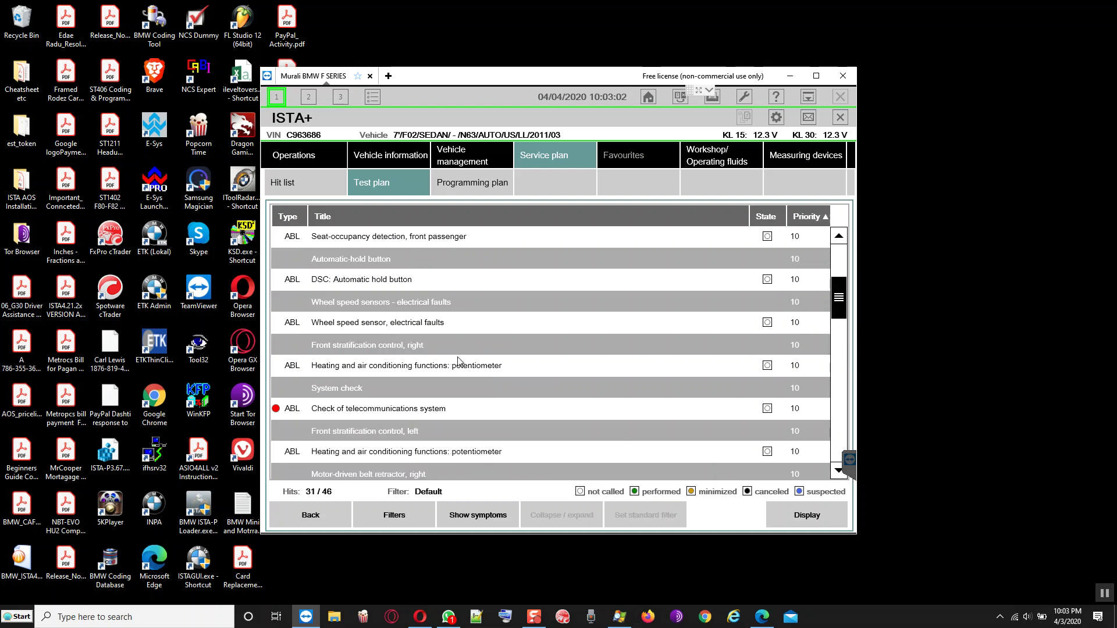
{"action": "scroll", "coordinate": [458, 361], "scroll_direction": "down", "scroll_amount": 2}
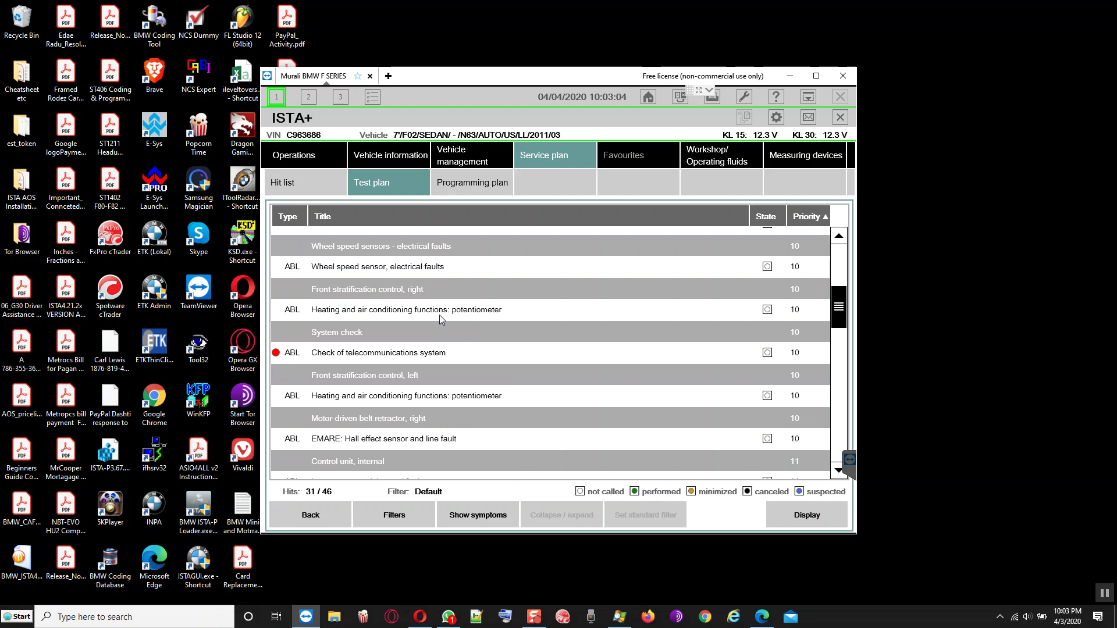
{"action": "left_click", "coordinate": [384, 351]}
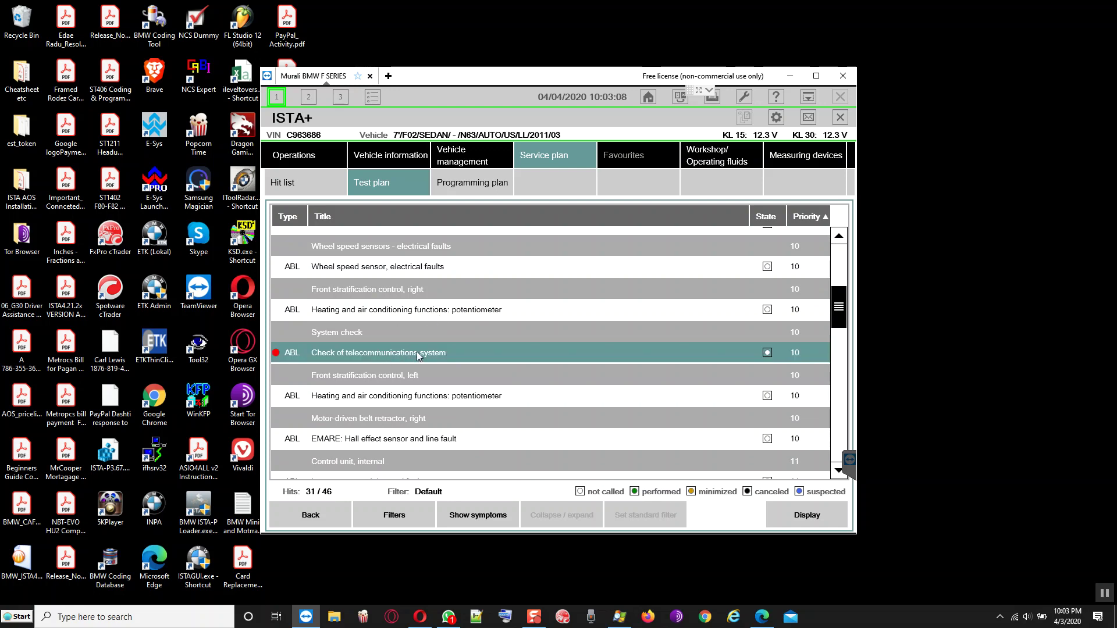
{"action": "scroll", "coordinate": [417, 357], "scroll_direction": "down", "scroll_amount": 1}
{"action": "scroll", "coordinate": [417, 357], "scroll_direction": "down", "scroll_amount": 1}
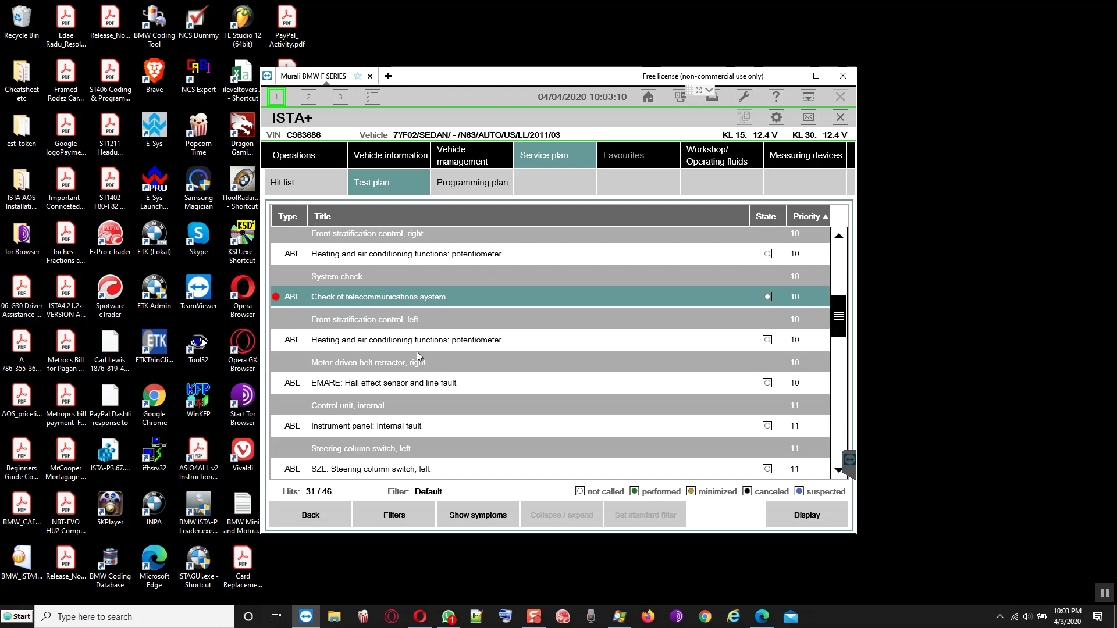
{"action": "left_click", "coordinate": [388, 385]}
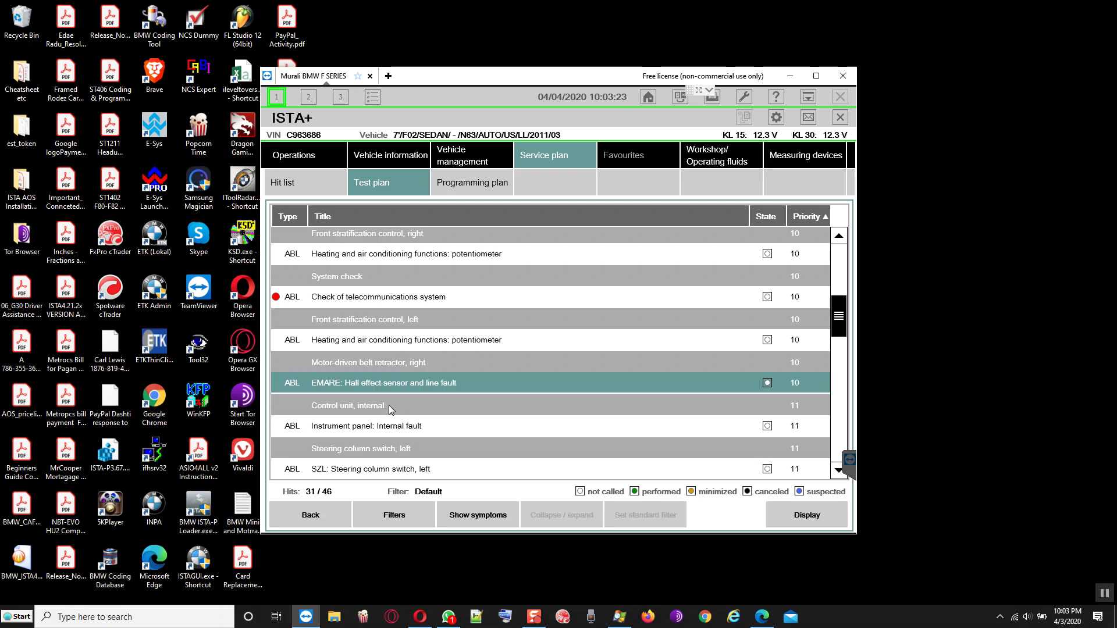
{"action": "scroll", "coordinate": [389, 403], "scroll_direction": "down", "scroll_amount": 1}
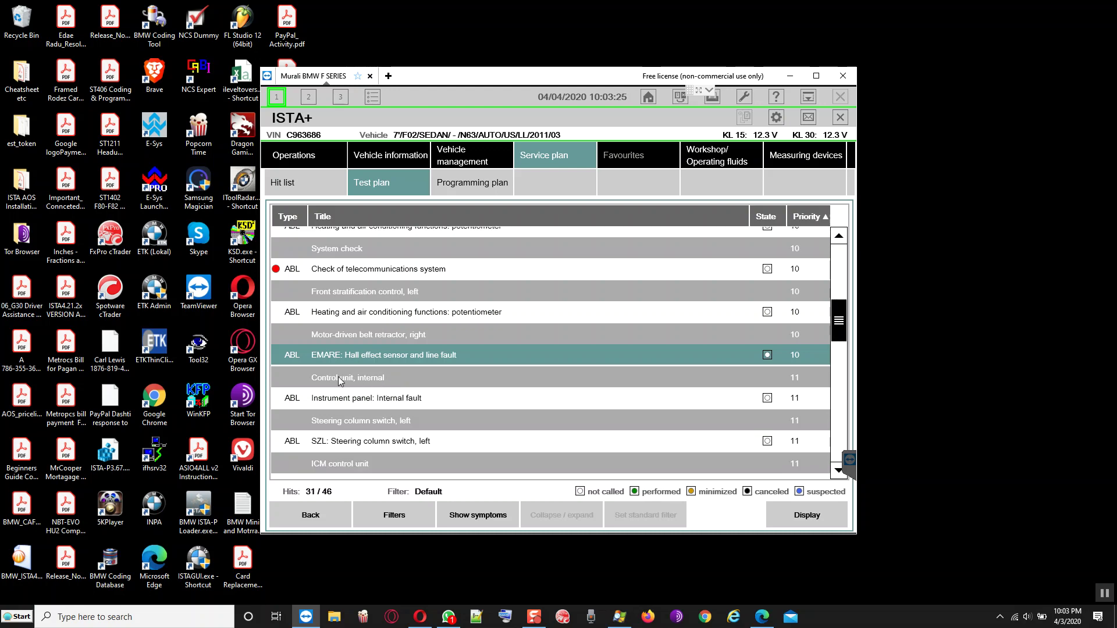
{"action": "left_click", "coordinate": [398, 399]}
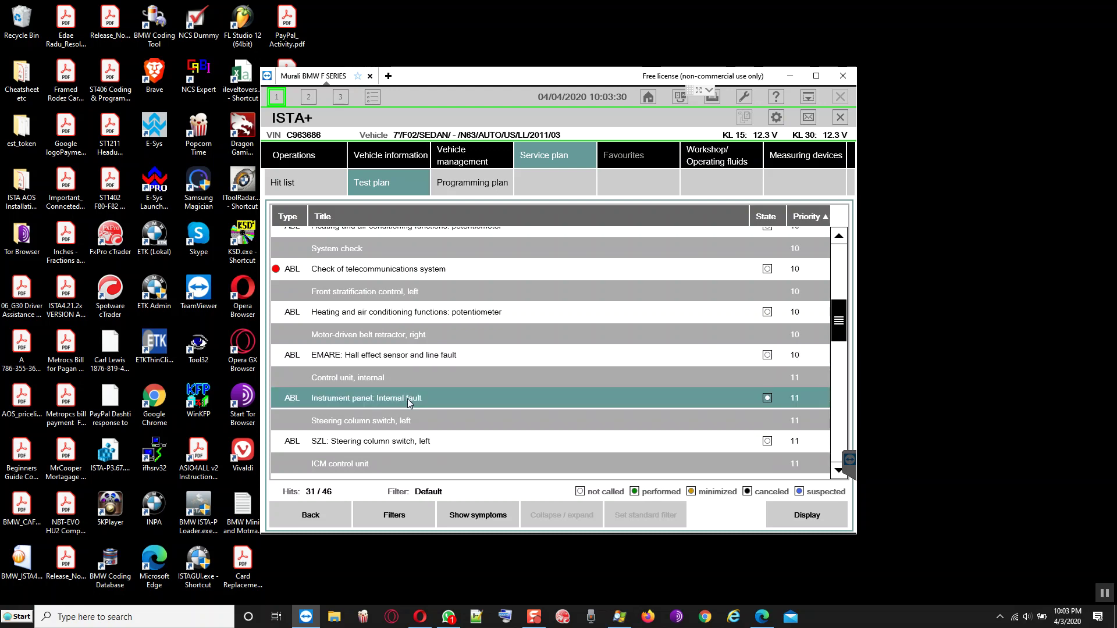
Review further test plan procedures, from SZL: Steering column switch, left and ICM: Control unit, internal through the bus system analyses to FRM: Coding.
{"action": "scroll", "coordinate": [407, 399], "scroll_direction": "down", "scroll_amount": 1}
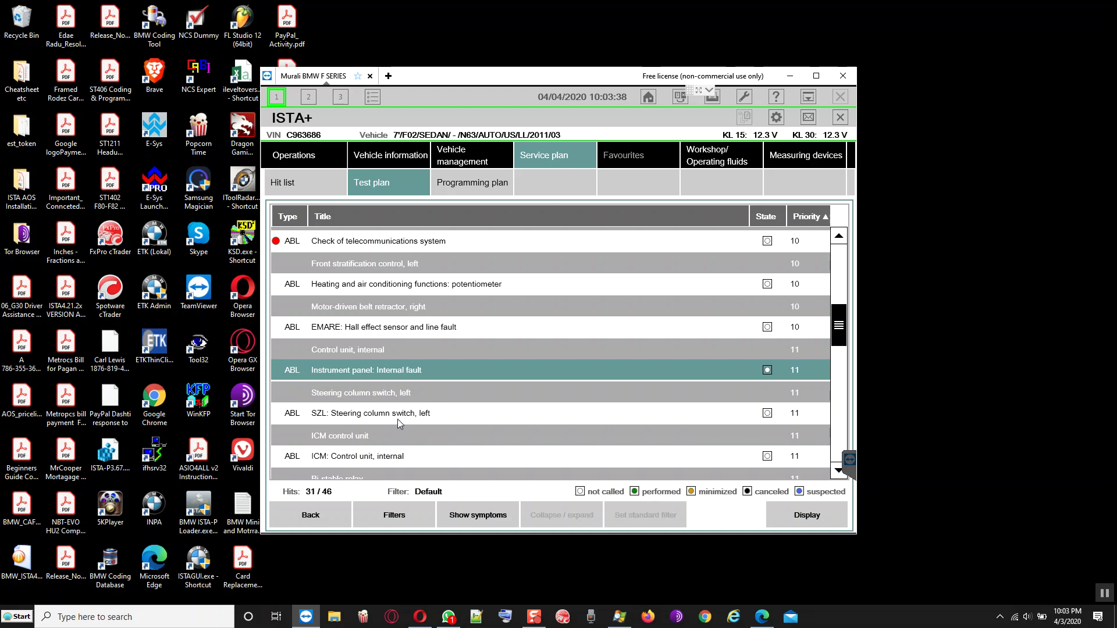
{"action": "left_click", "coordinate": [414, 414]}
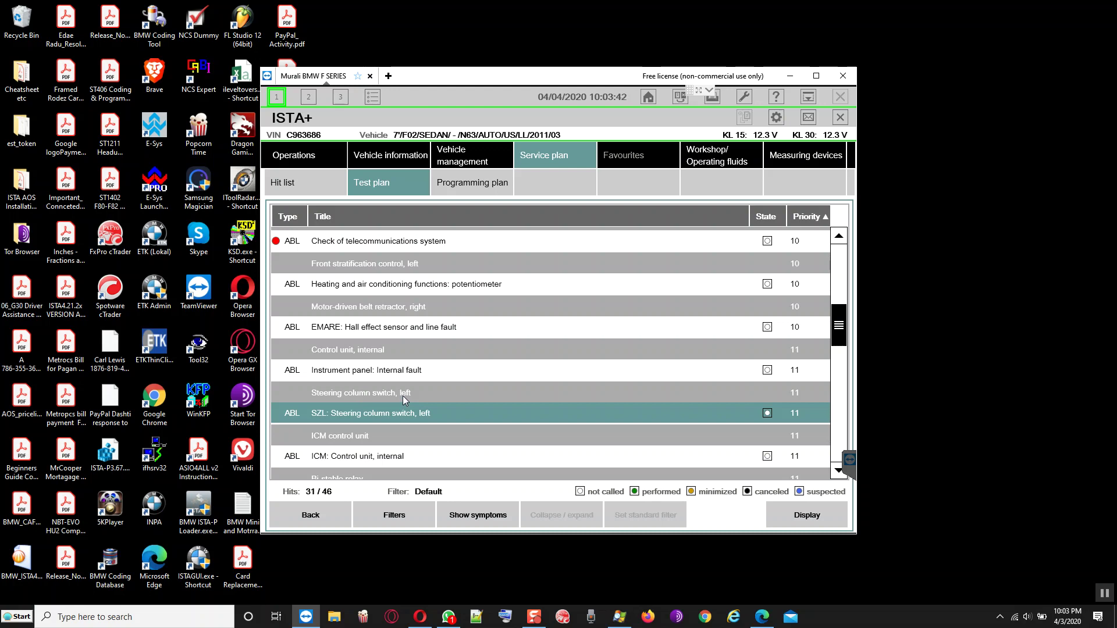
{"action": "scroll", "coordinate": [402, 395], "scroll_direction": "down", "scroll_amount": 1}
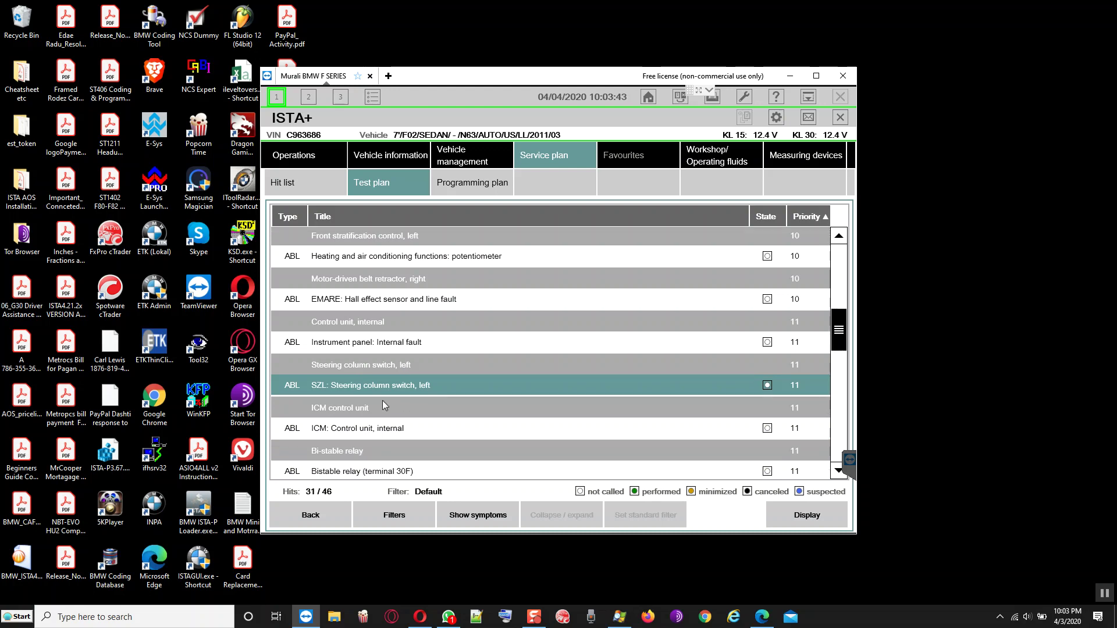
{"action": "left_click", "coordinate": [394, 430]}
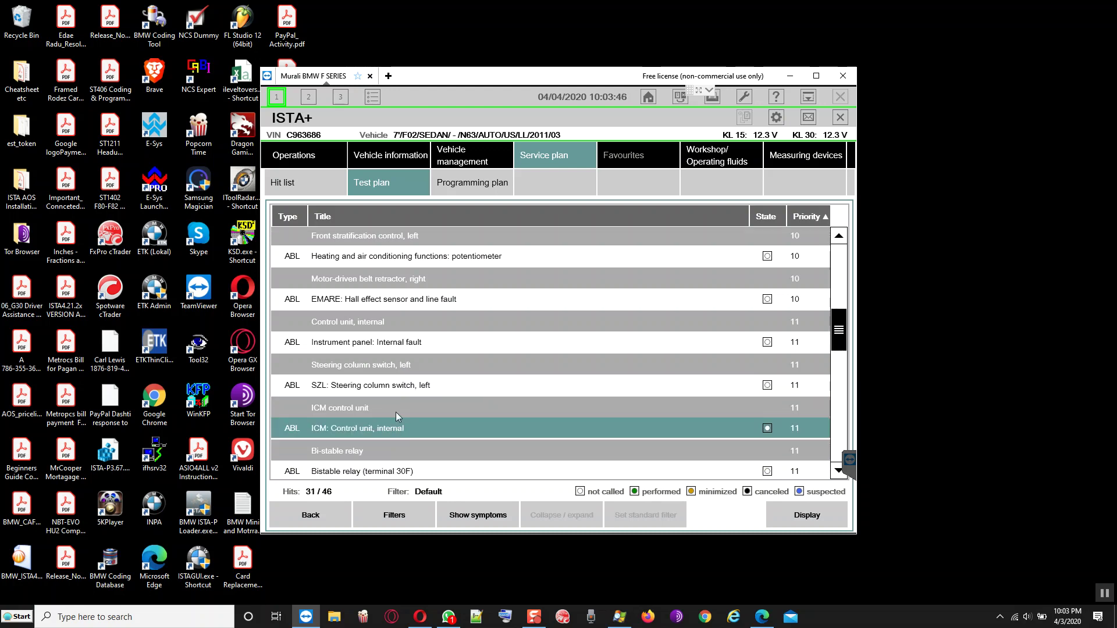
{"action": "scroll", "coordinate": [396, 416], "scroll_direction": "down", "scroll_amount": 1}
{"action": "scroll", "coordinate": [396, 410], "scroll_direction": "down", "scroll_amount": 3}
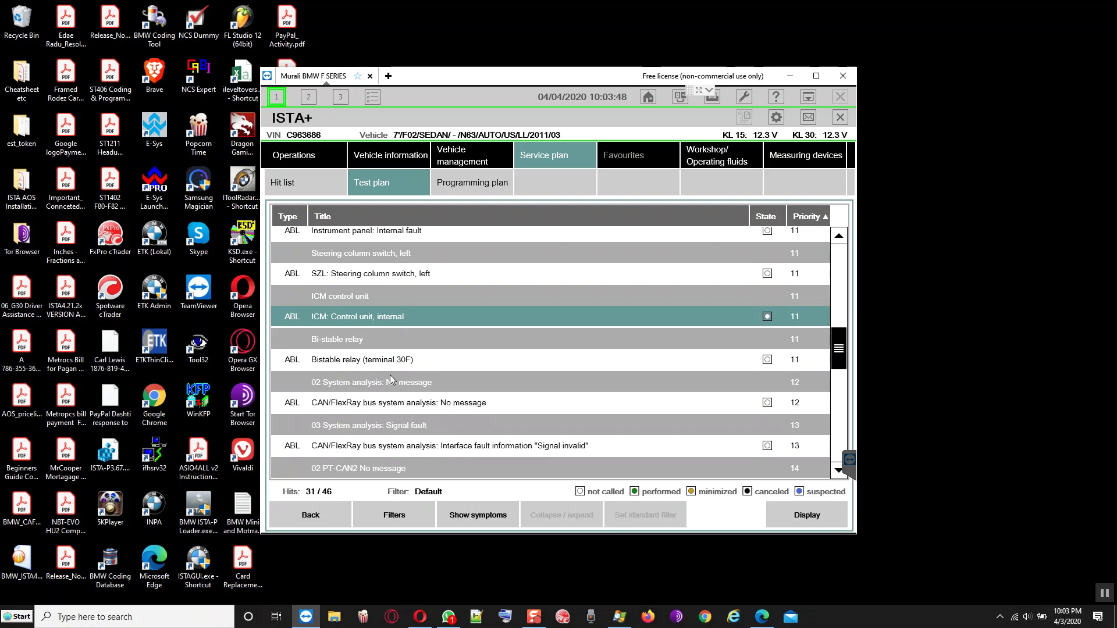
{"action": "scroll", "coordinate": [390, 378], "scroll_direction": "down", "scroll_amount": 5}
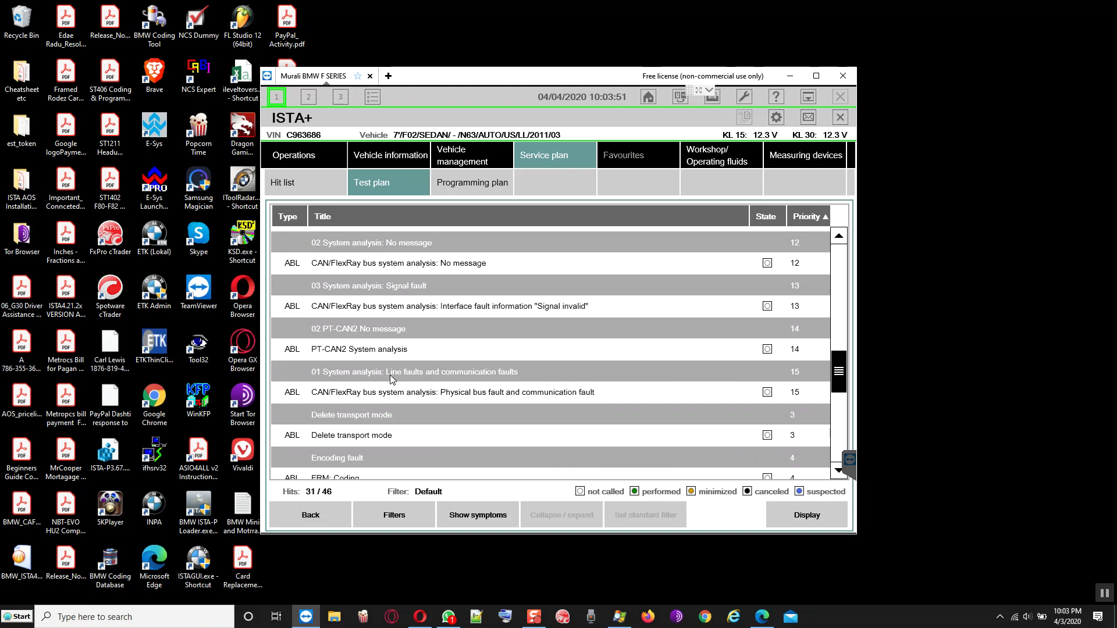
{"action": "scroll", "coordinate": [391, 379], "scroll_direction": "down", "scroll_amount": 1}
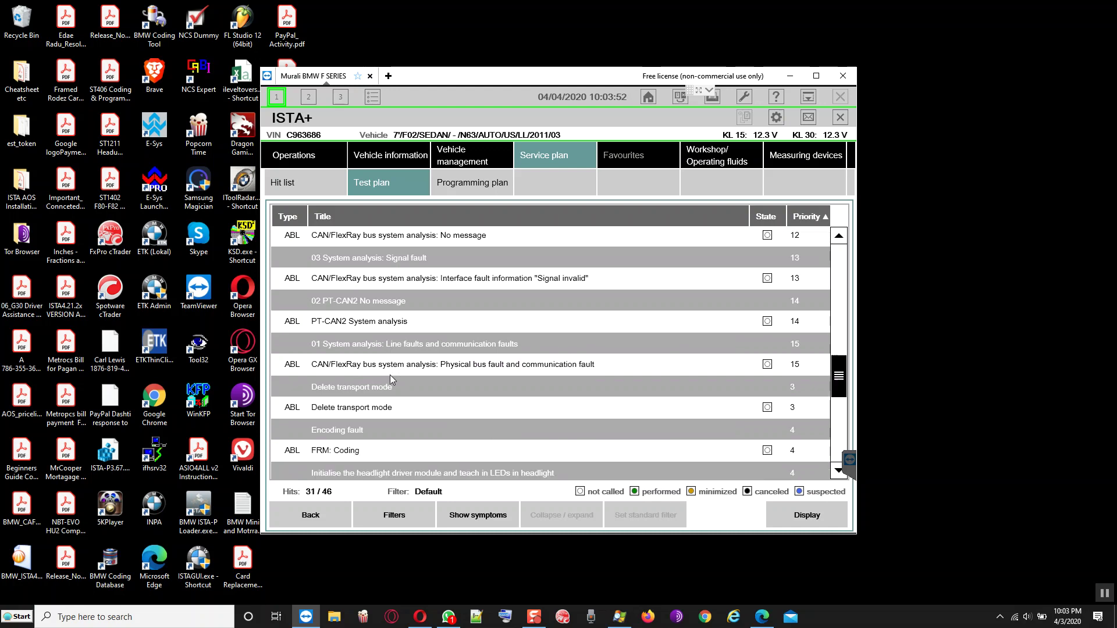
{"action": "left_click", "coordinate": [382, 448]}
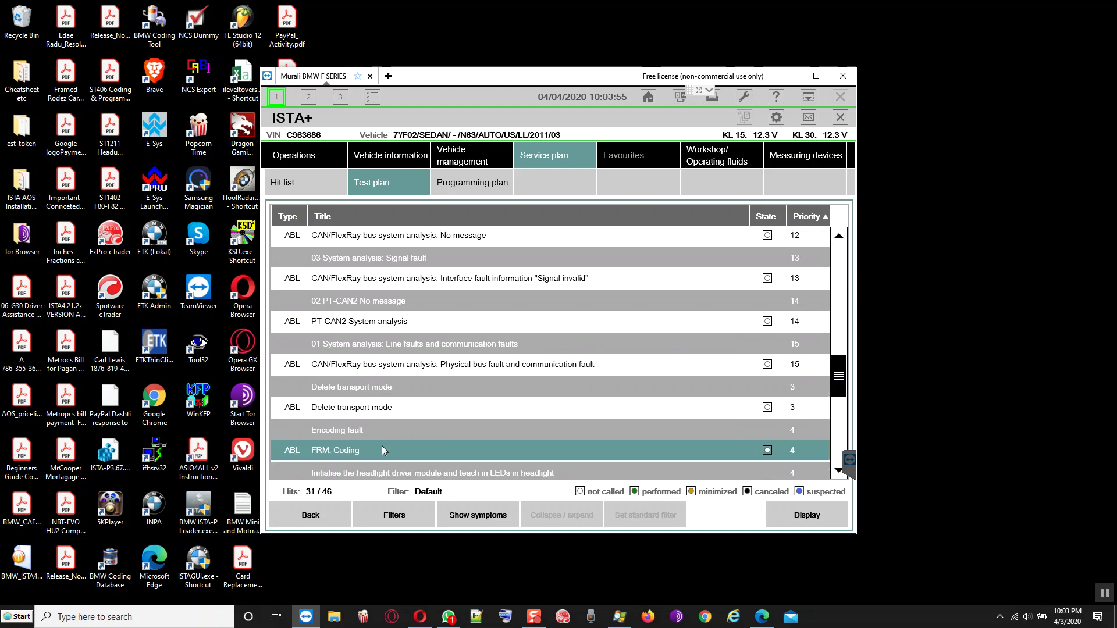
Run the Delete transport mode procedure from the test plan, answering Yes to deleting transport mode and carrying out the pre-delivery check.
{"action": "left_click", "coordinate": [388, 410]}
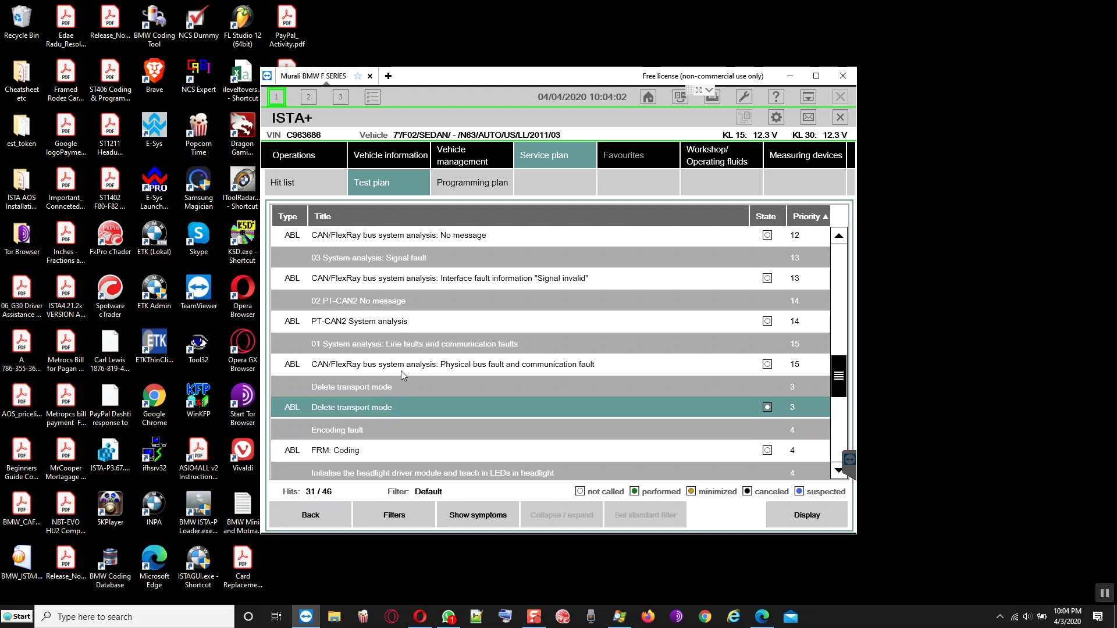
{"action": "scroll", "coordinate": [400, 370], "scroll_direction": "down", "scroll_amount": 4}
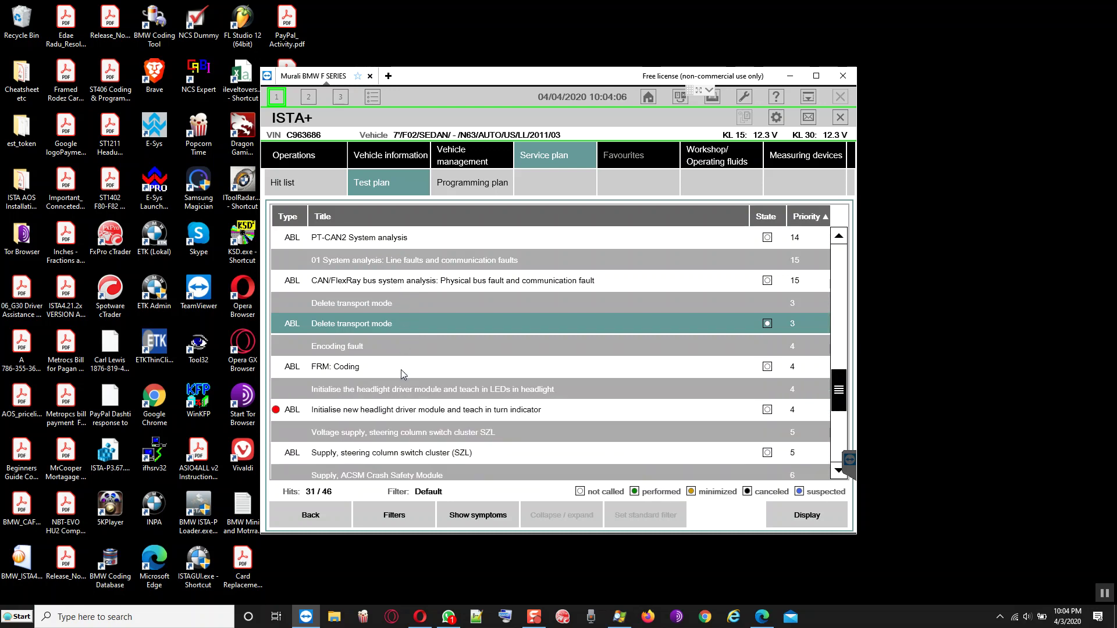
{"action": "scroll", "coordinate": [730, 512], "scroll_direction": "down", "scroll_amount": 1}
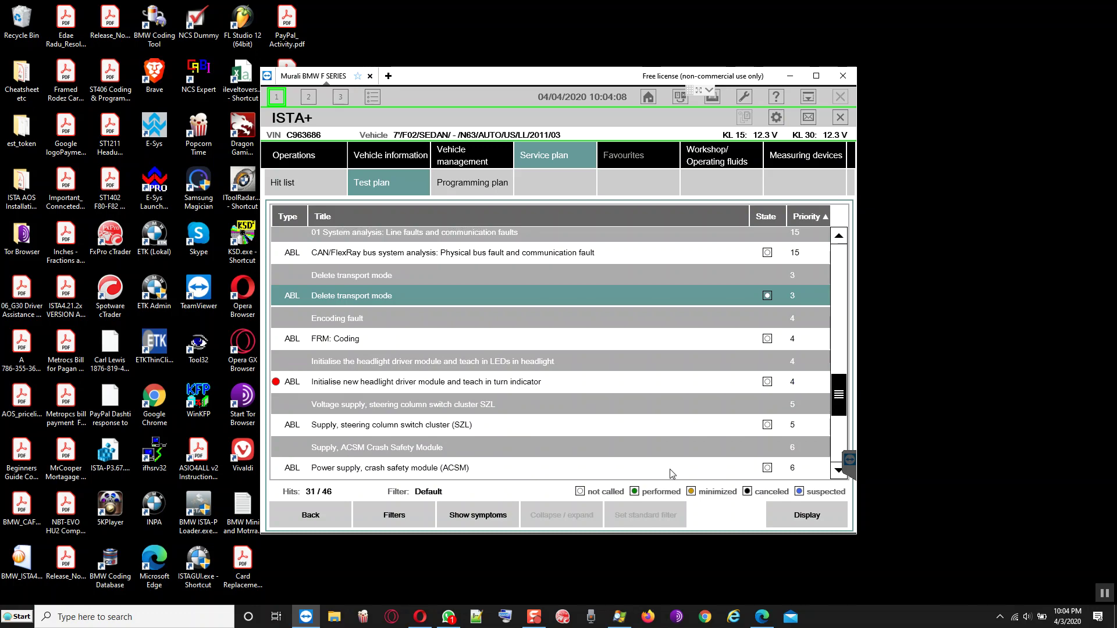
{"action": "left_click", "coordinate": [794, 511]}
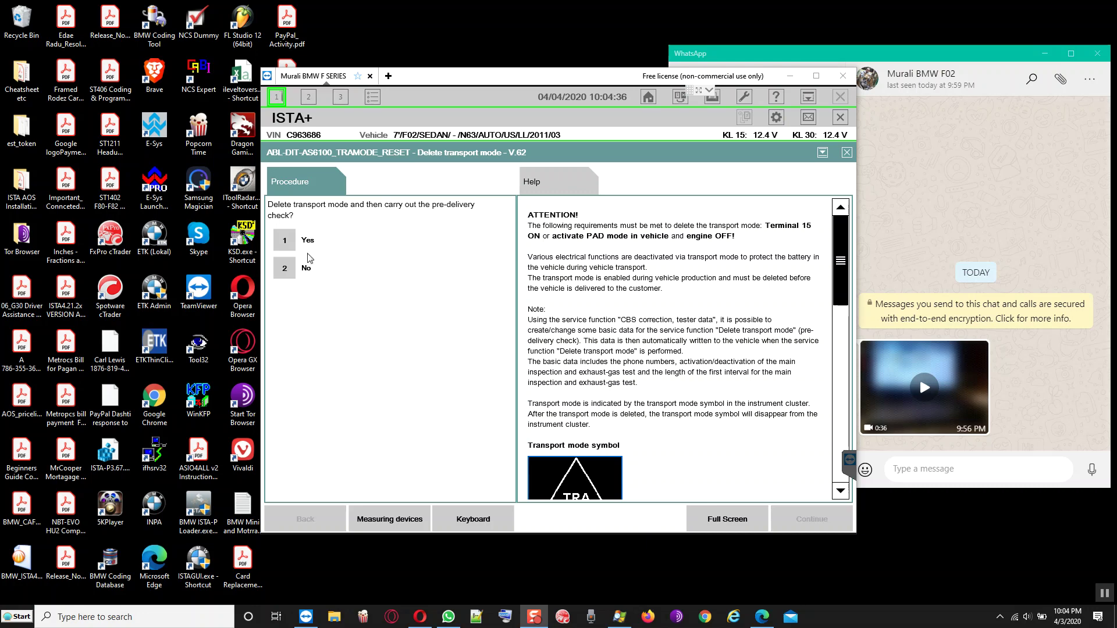
{"action": "left_click", "coordinate": [285, 240]}
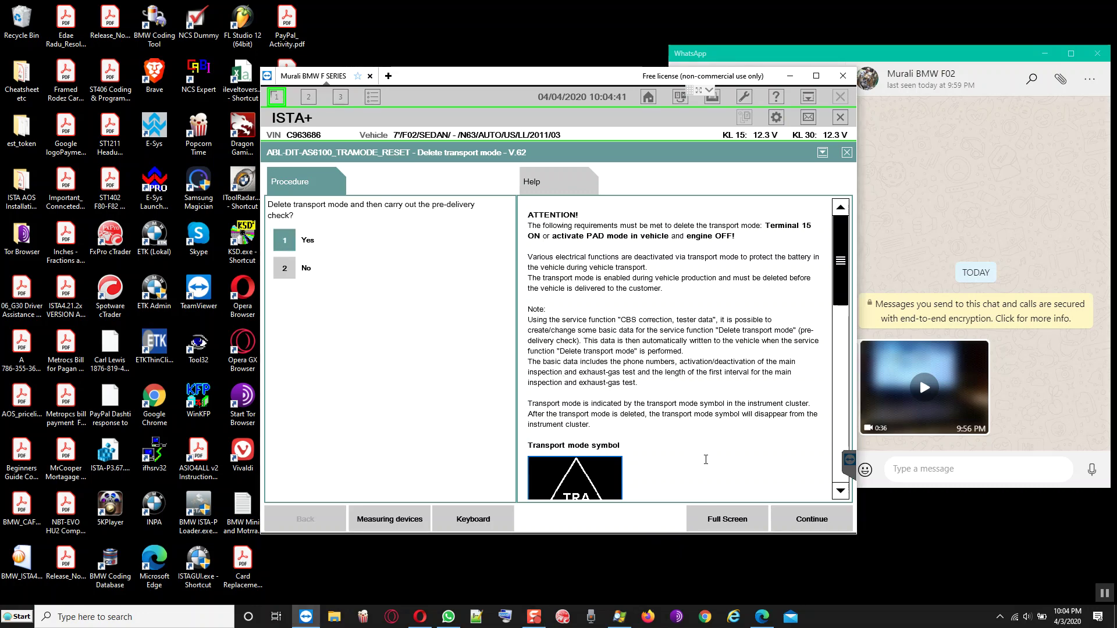
{"action": "left_click", "coordinate": [808, 523]}
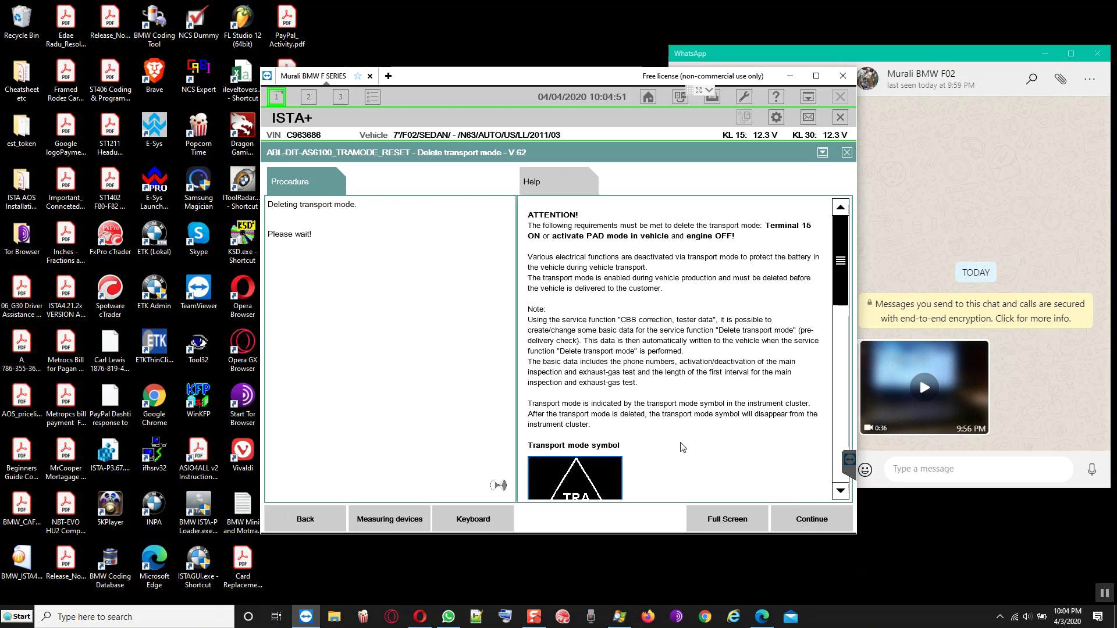
Switch to WhatsApp and play the client's vehicle video in full screen at a lower volume.
{"action": "left_click", "coordinate": [941, 458]}
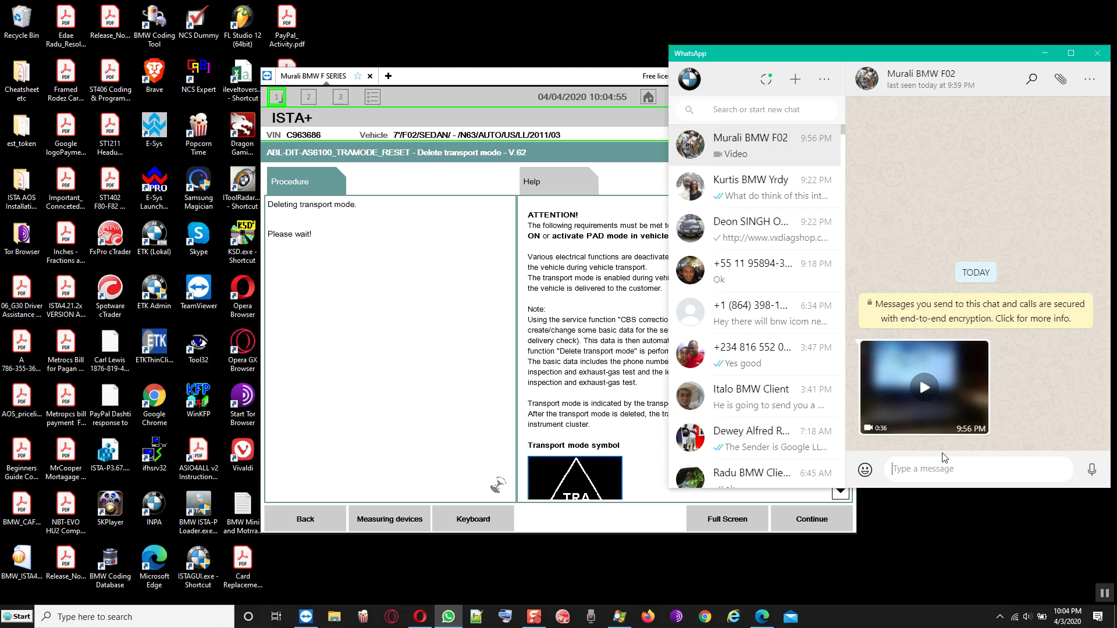
{"action": "left_click", "coordinate": [1070, 53]}
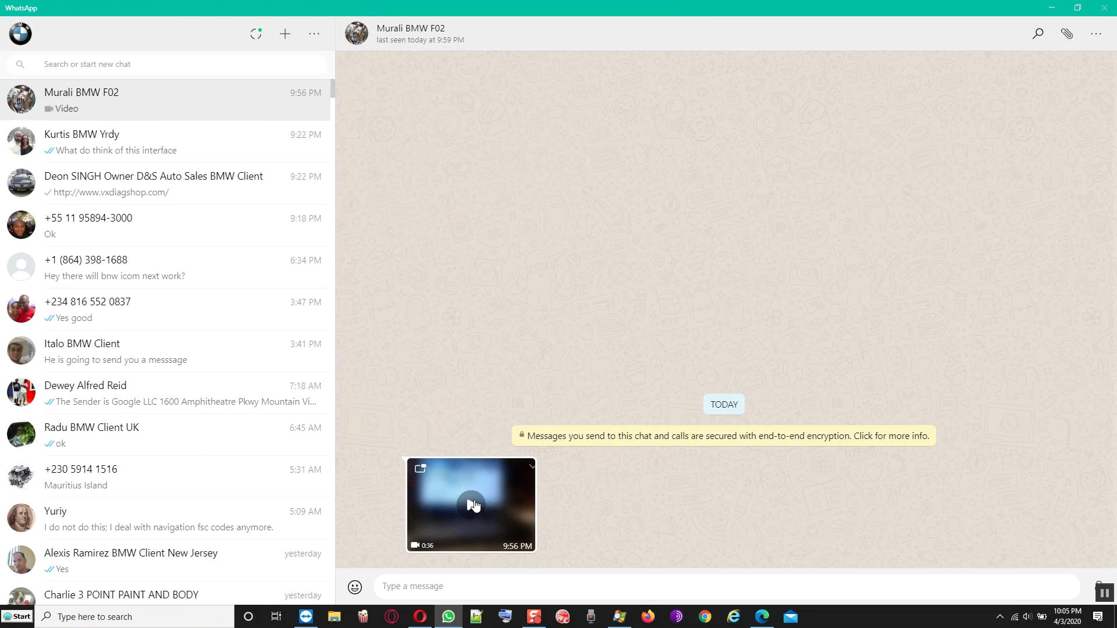
{"action": "left_click", "coordinate": [473, 505]}
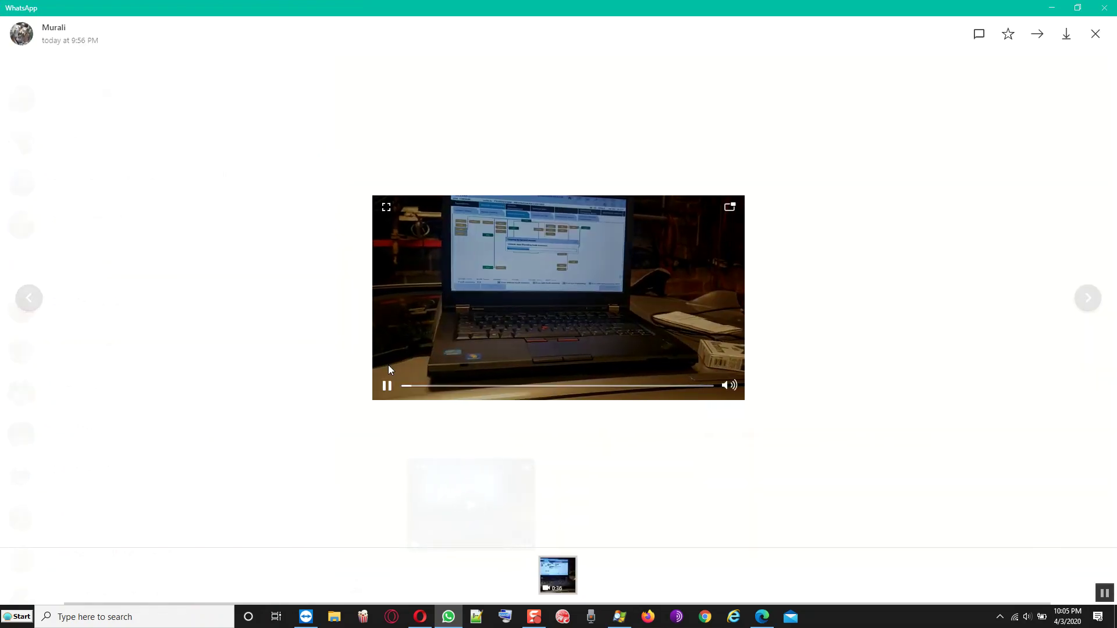
{"action": "double_click", "coordinate": [416, 283]}
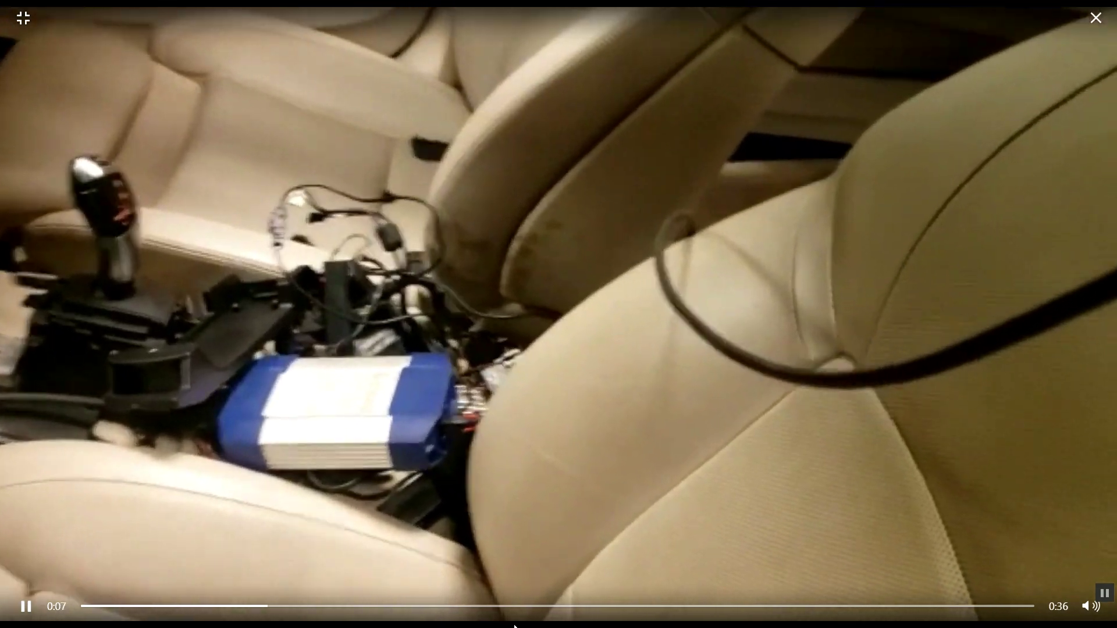
{"action": "key", "text": "XF86AudioLowerVolume"}
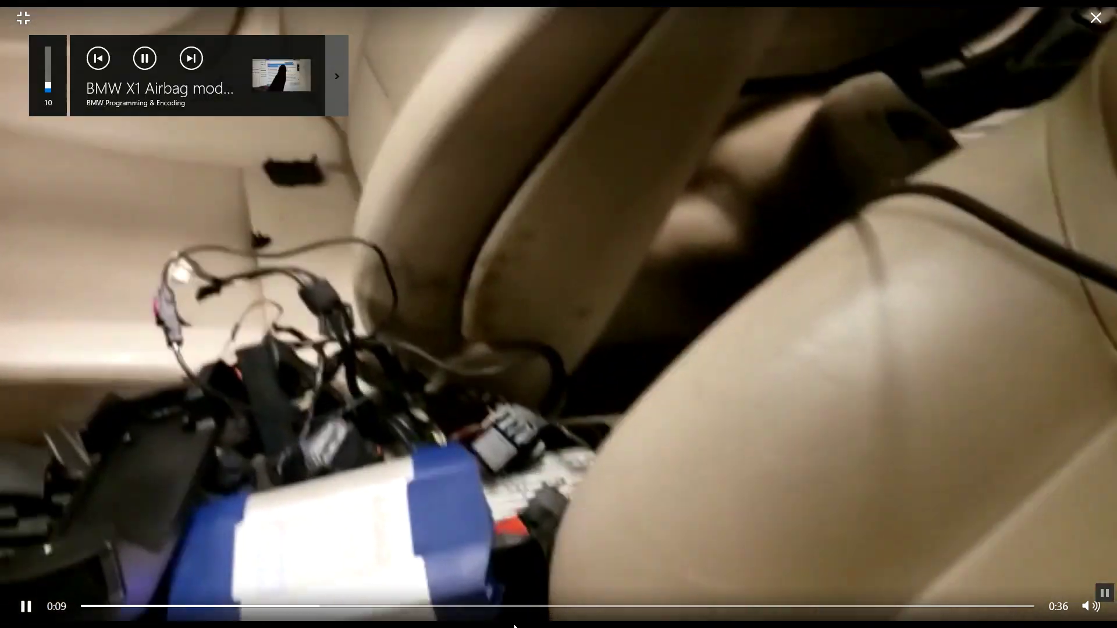
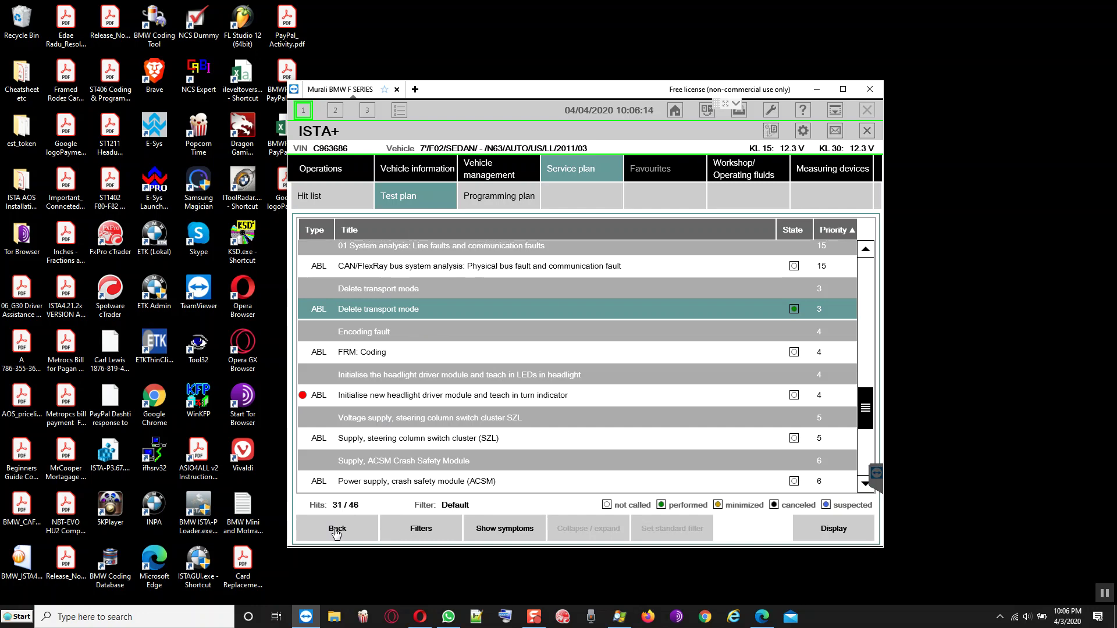
Return from the test plan to the fault memory in ISTA+ and clear all error memories.
{"action": "left_click", "coordinate": [337, 529]}
{"action": "left_click", "coordinate": [429, 529]}
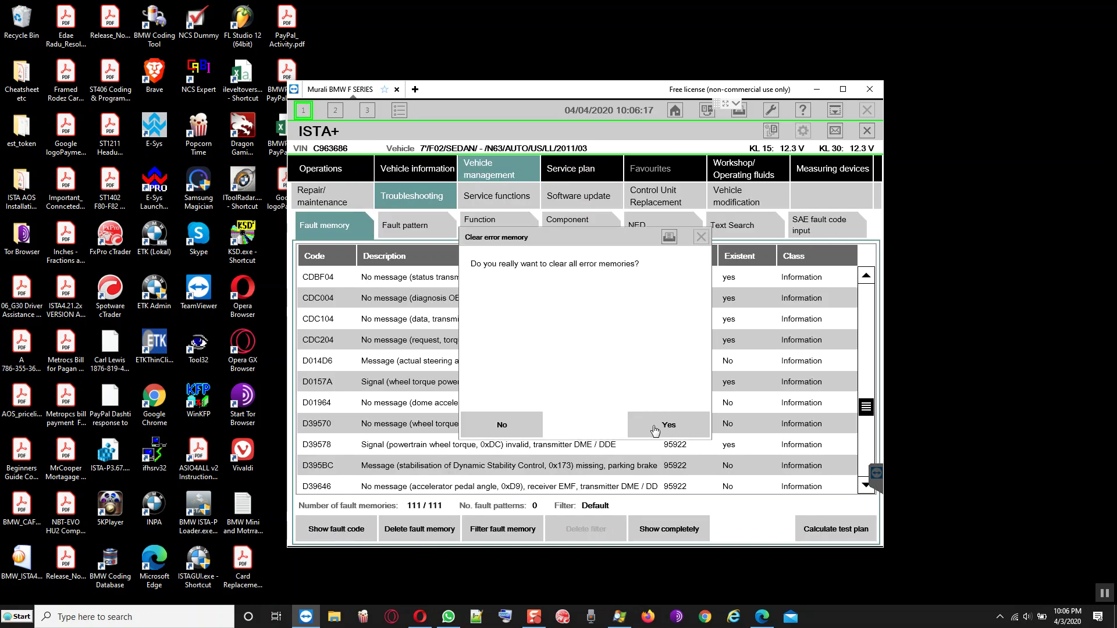
{"action": "left_click", "coordinate": [654, 428]}
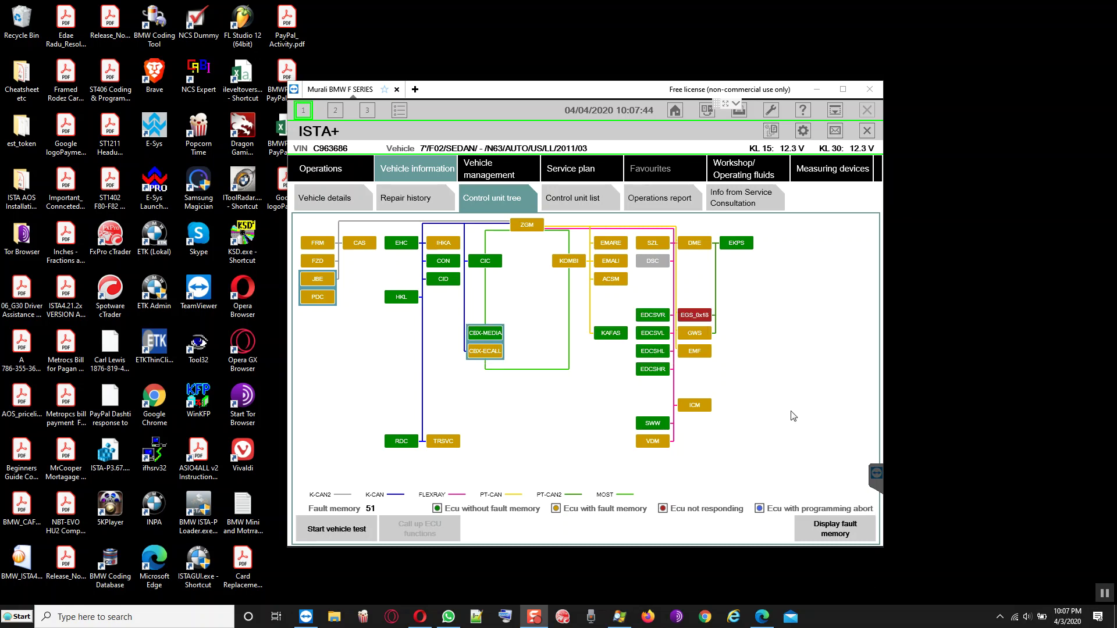
Examine the fault memory after clearing, including the emergency speaker, EGS communication fault 231F04 and SHD normalization entry 030215.
{"action": "mouse_move", "coordinate": [700, 317]}
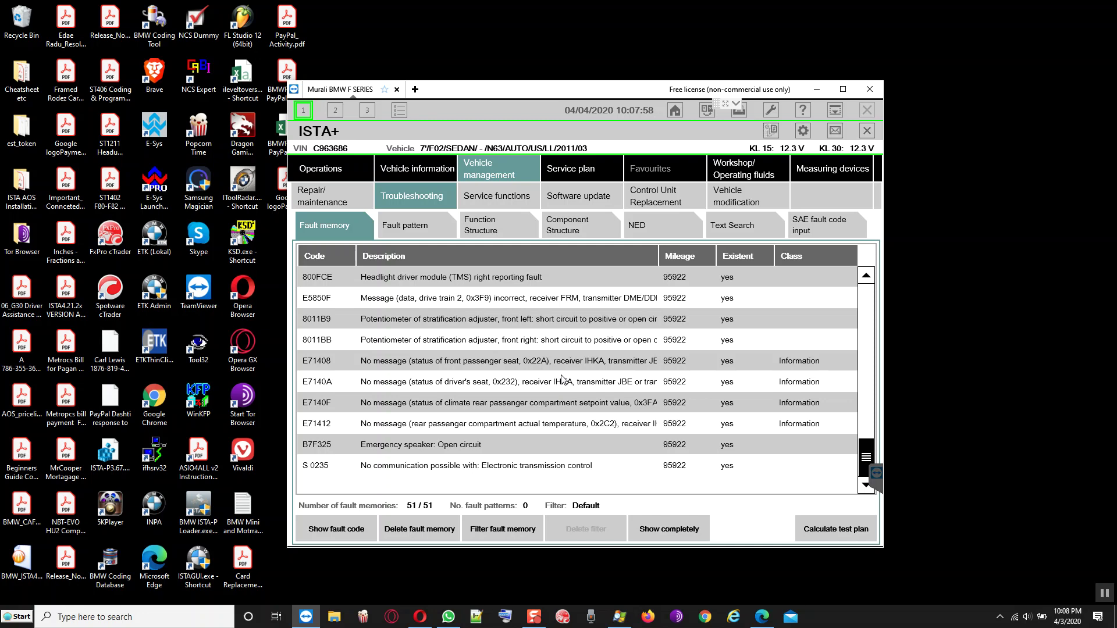
{"action": "left_click", "coordinate": [511, 443]}
{"action": "scroll", "coordinate": [526, 390], "scroll_direction": "up", "scroll_amount": 4}
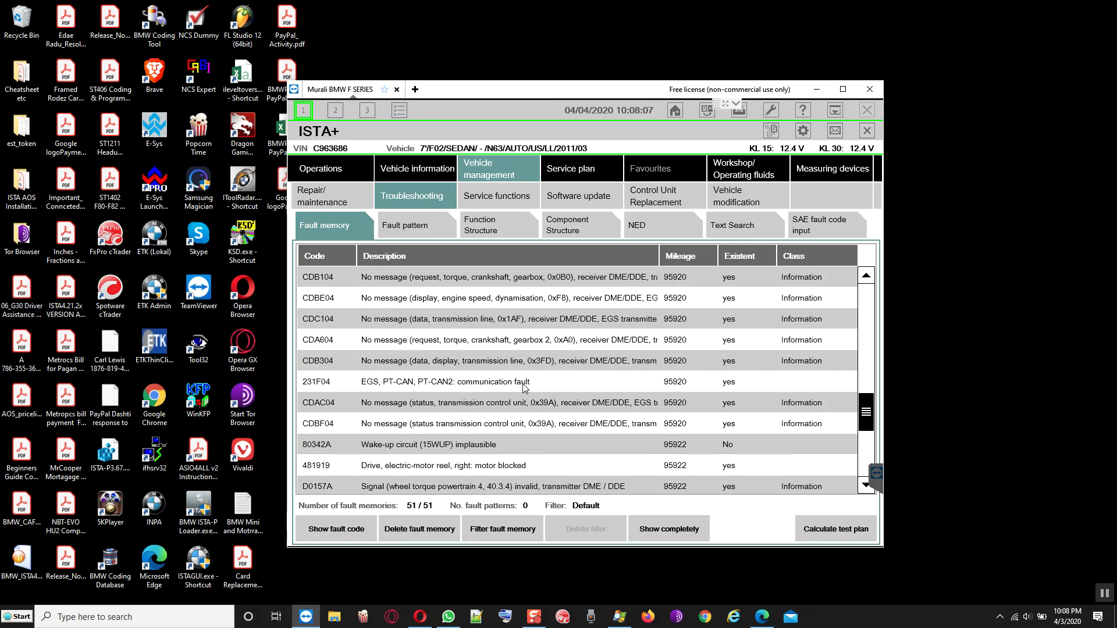
{"action": "left_click", "coordinate": [526, 388]}
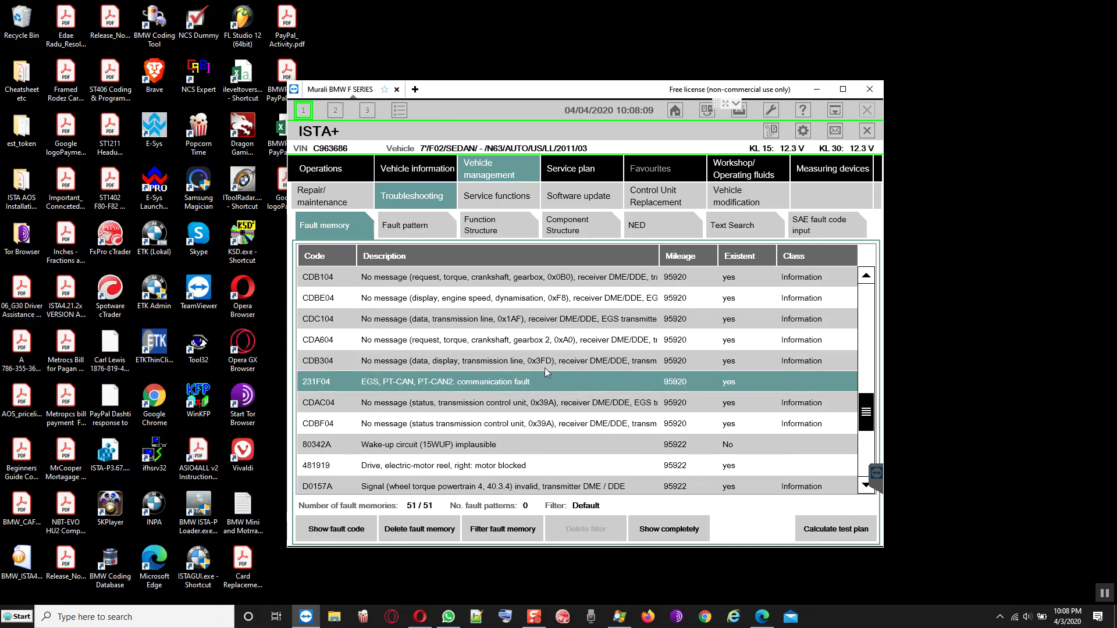
{"action": "scroll", "coordinate": [544, 368], "scroll_direction": "up", "scroll_amount": 3}
{"action": "scroll", "coordinate": [547, 373], "scroll_direction": "up", "scroll_amount": 2}
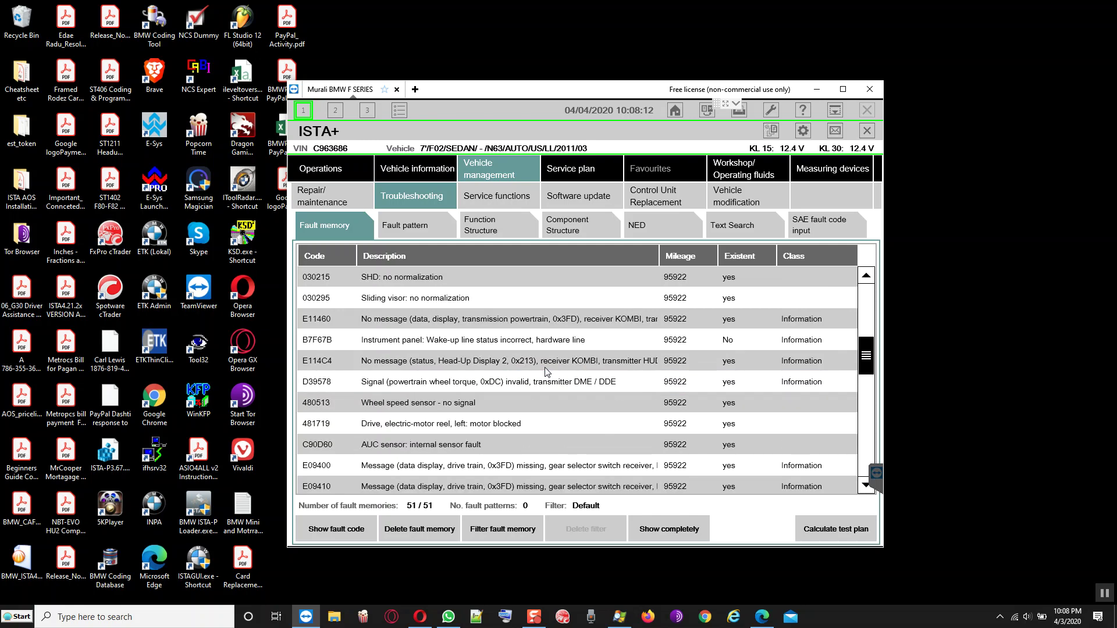
{"action": "scroll", "coordinate": [545, 371], "scroll_direction": "up", "scroll_amount": 2}
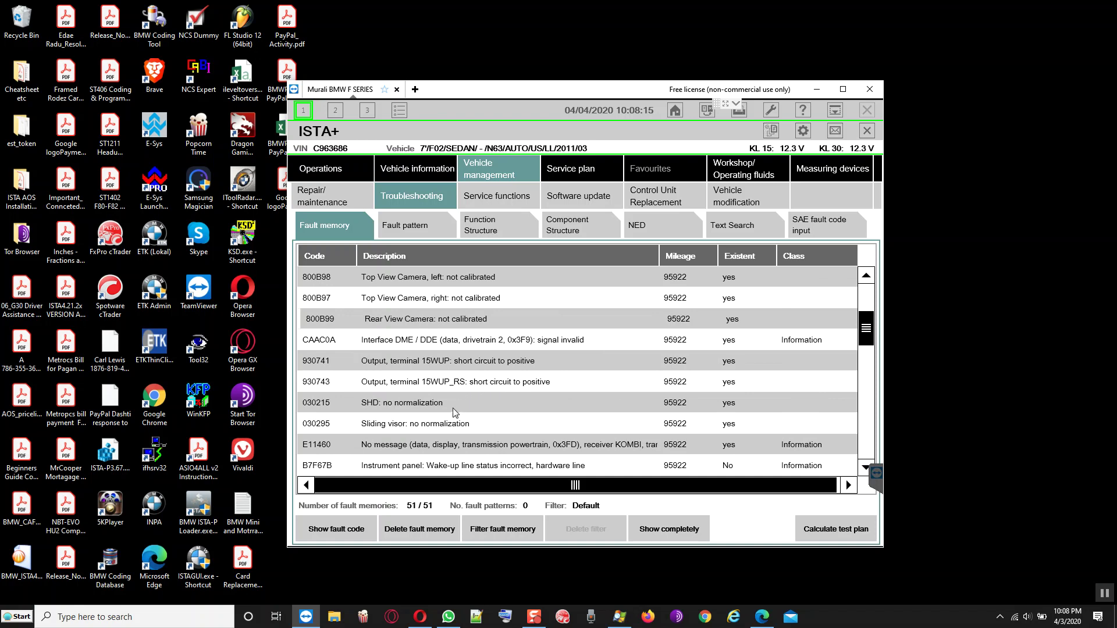
{"action": "left_click", "coordinate": [453, 409]}
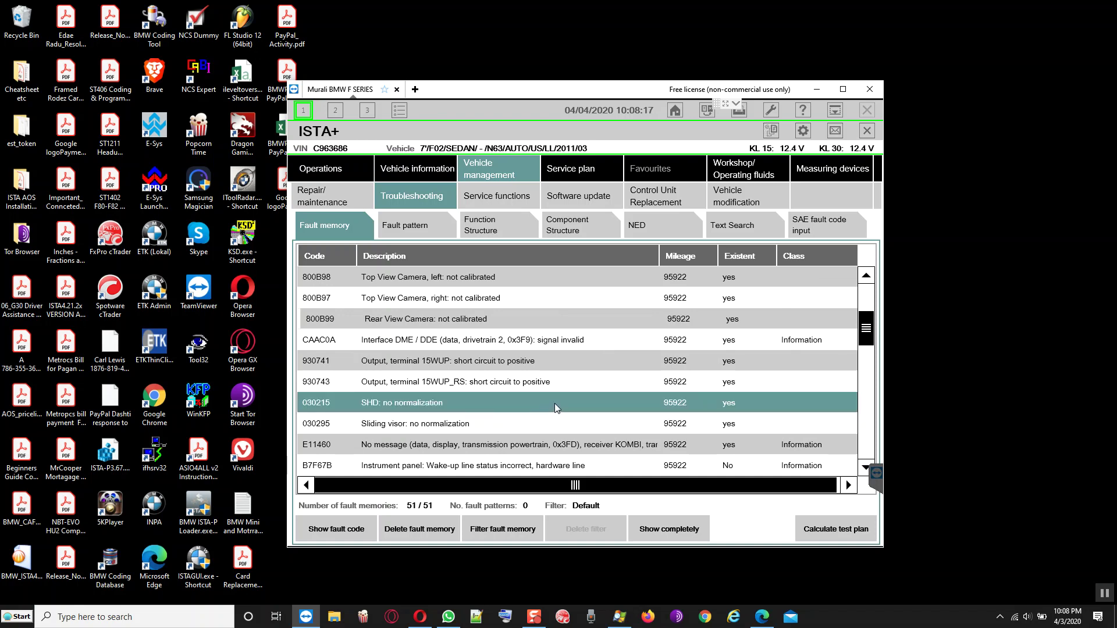
Select the Normalise slide/tilt sunroof procedure from the Body service functions for locking and security.
{"action": "left_click", "coordinate": [508, 201]}
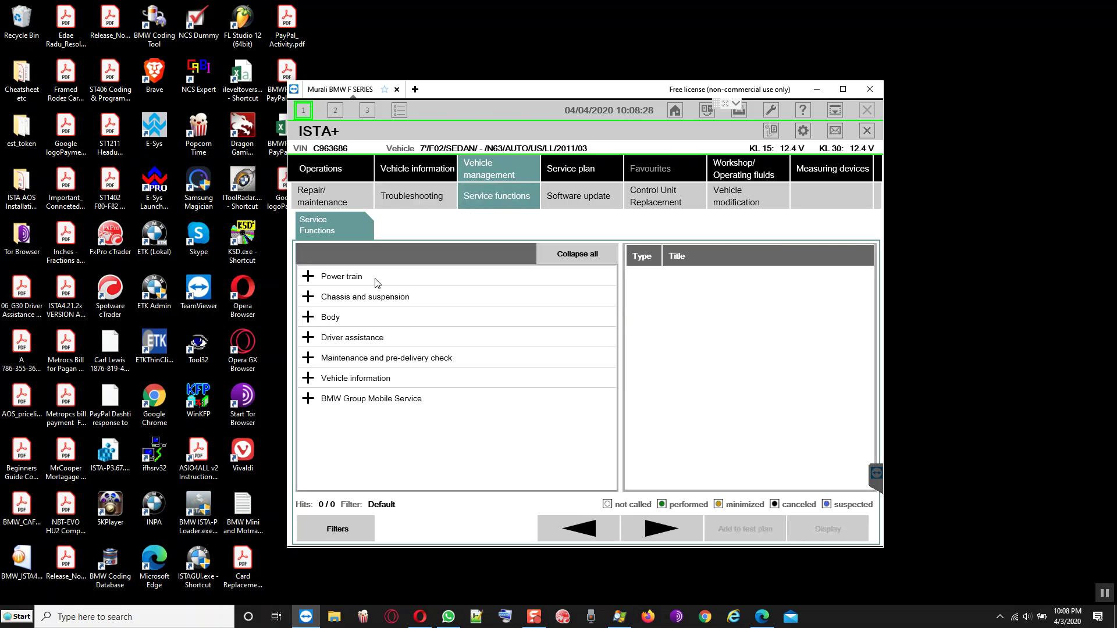
{"action": "left_click", "coordinate": [310, 317]}
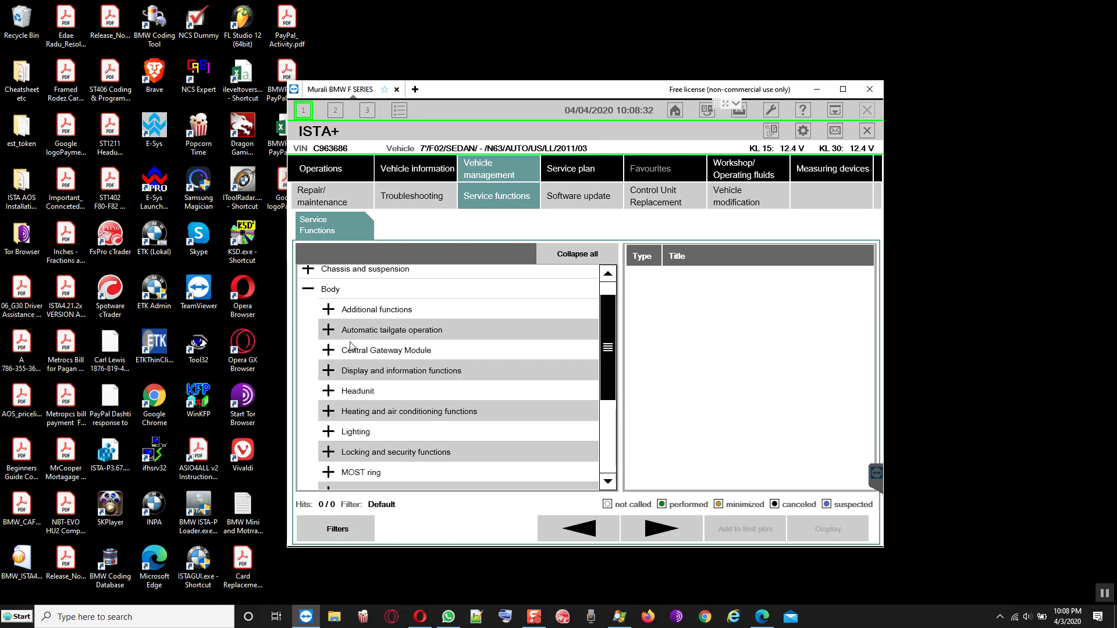
{"action": "scroll", "coordinate": [356, 370], "scroll_direction": "down", "scroll_amount": 3}
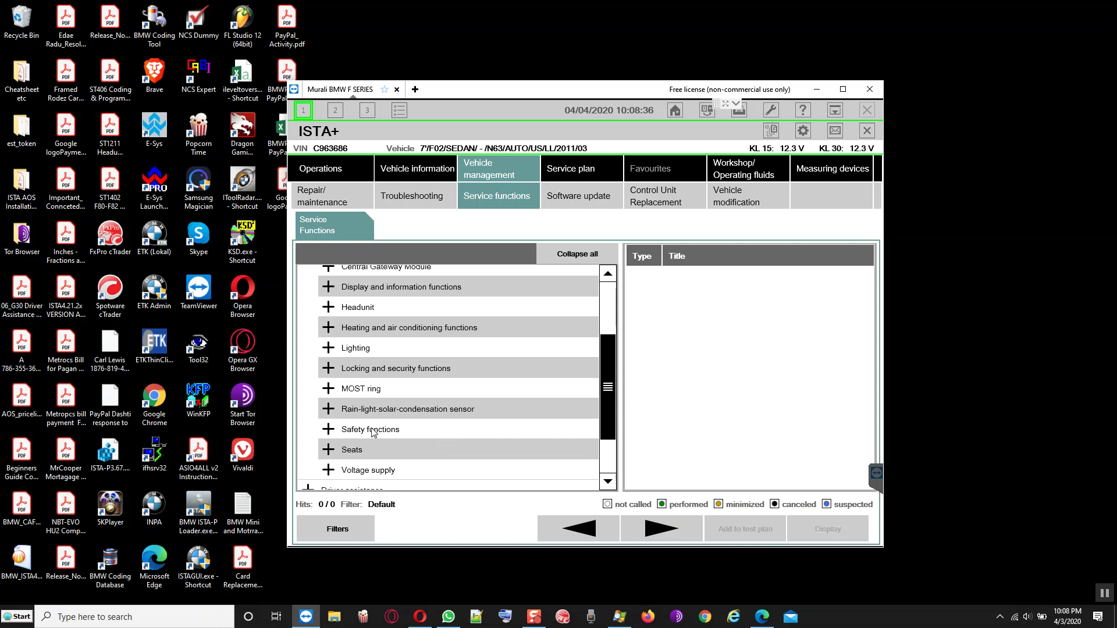
{"action": "scroll", "coordinate": [361, 395], "scroll_direction": "down", "scroll_amount": 1}
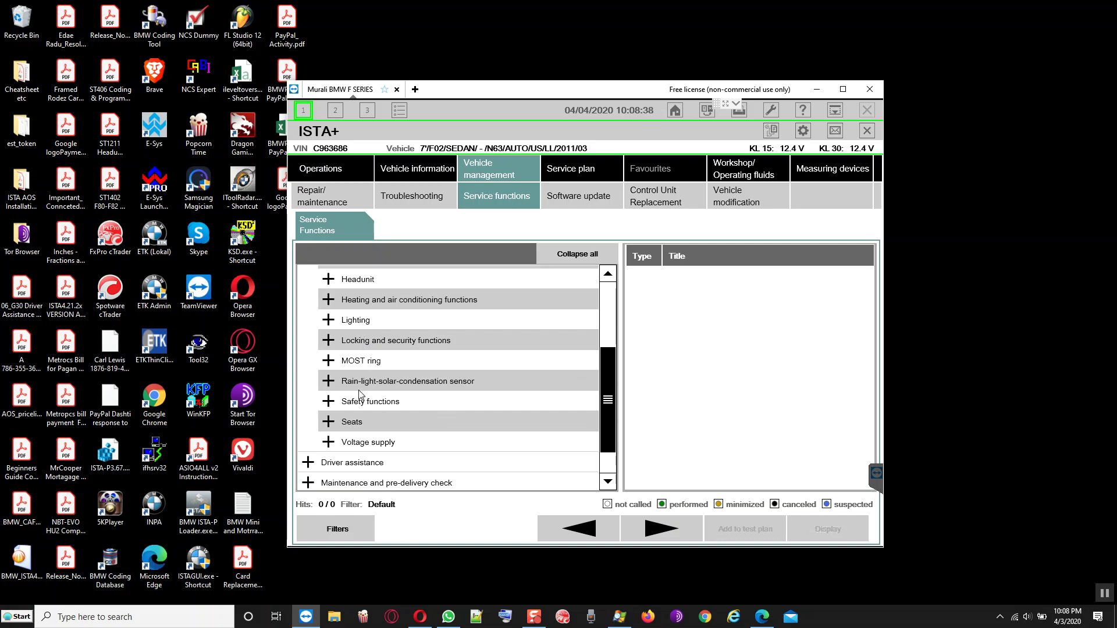
{"action": "left_click", "coordinate": [339, 343]}
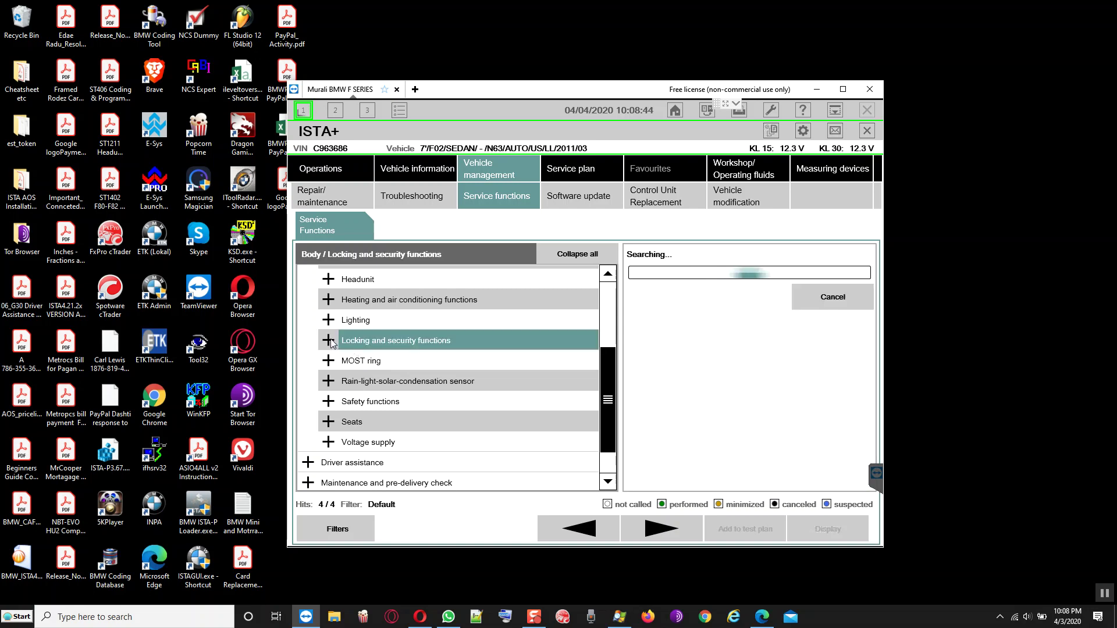
{"action": "left_click", "coordinate": [329, 341]}
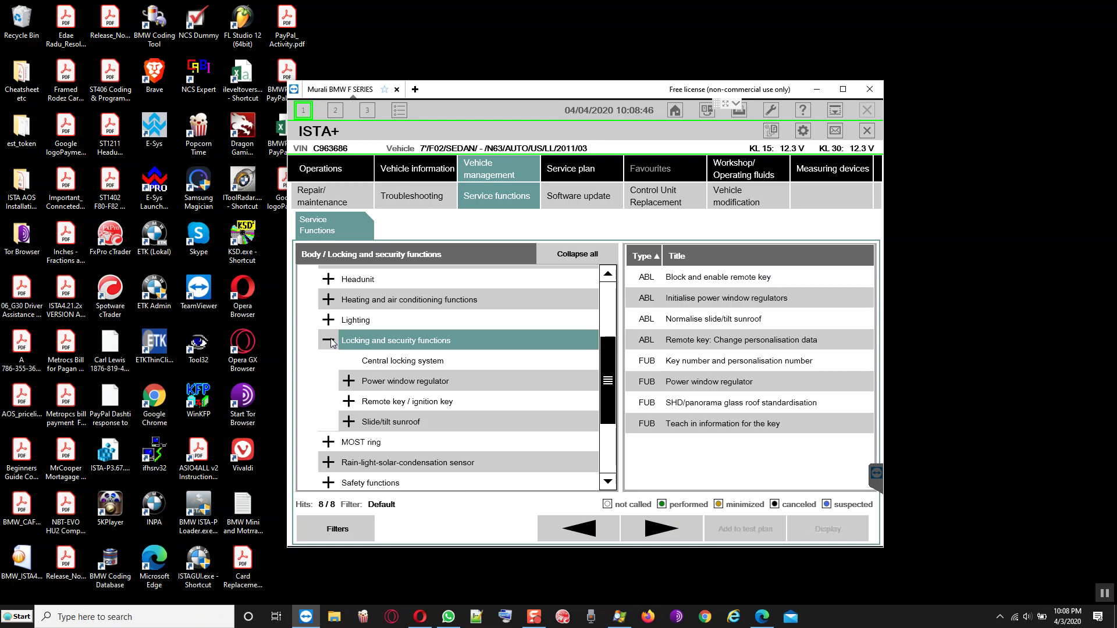
{"action": "left_click", "coordinate": [687, 322]}
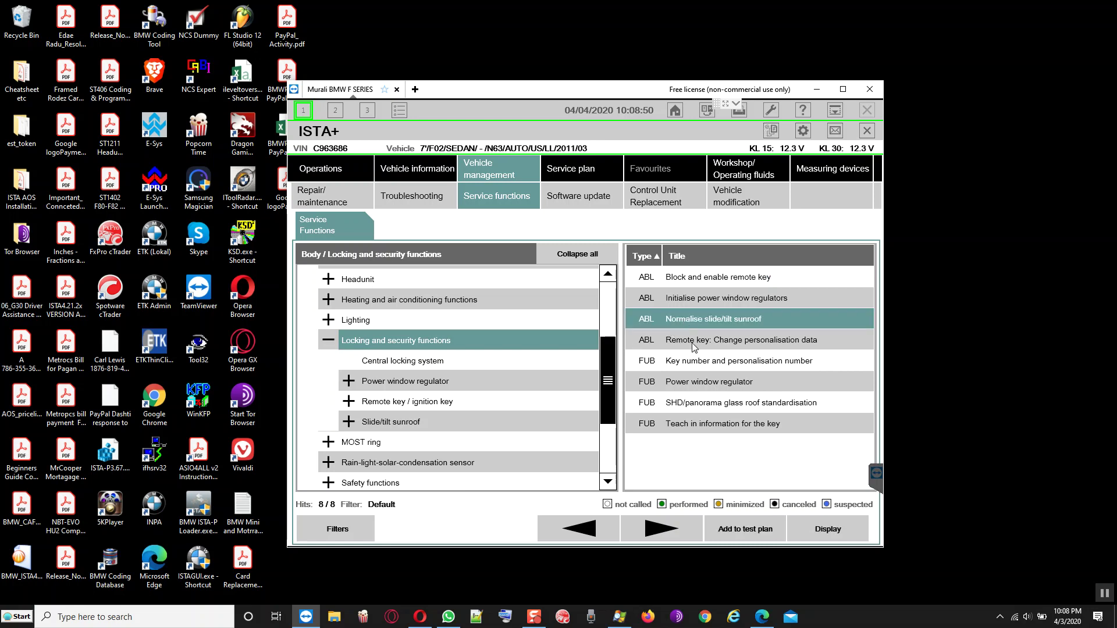
Open the Normalise slide/tilt sunroof procedure, perform the standardisation procedure and close the completed service function.
{"action": "left_click", "coordinate": [820, 528]}
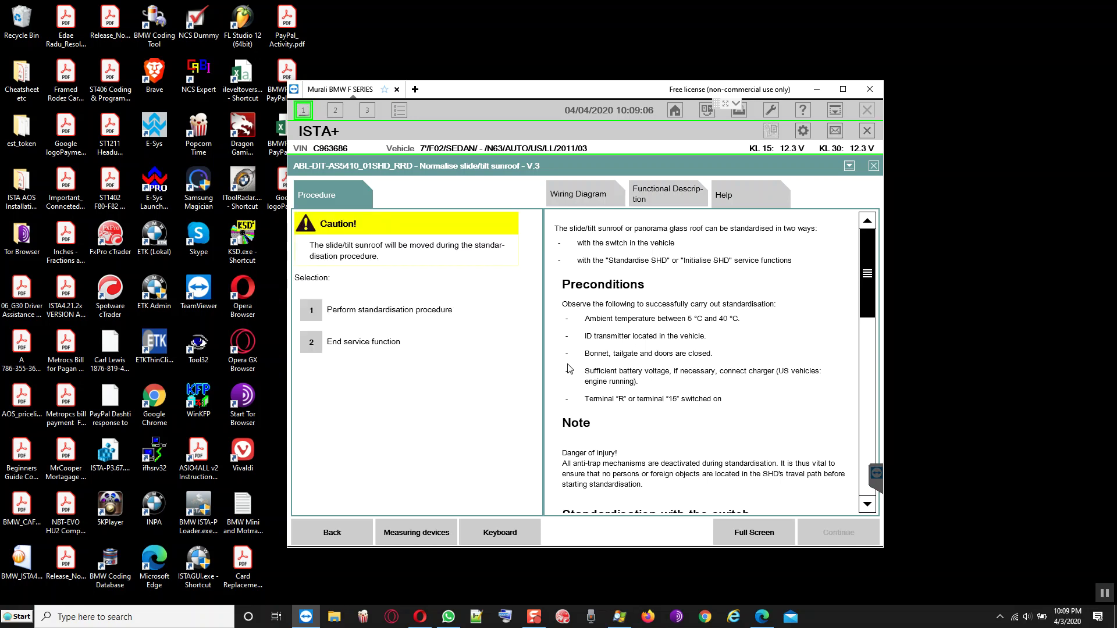
{"action": "left_click", "coordinate": [310, 308]}
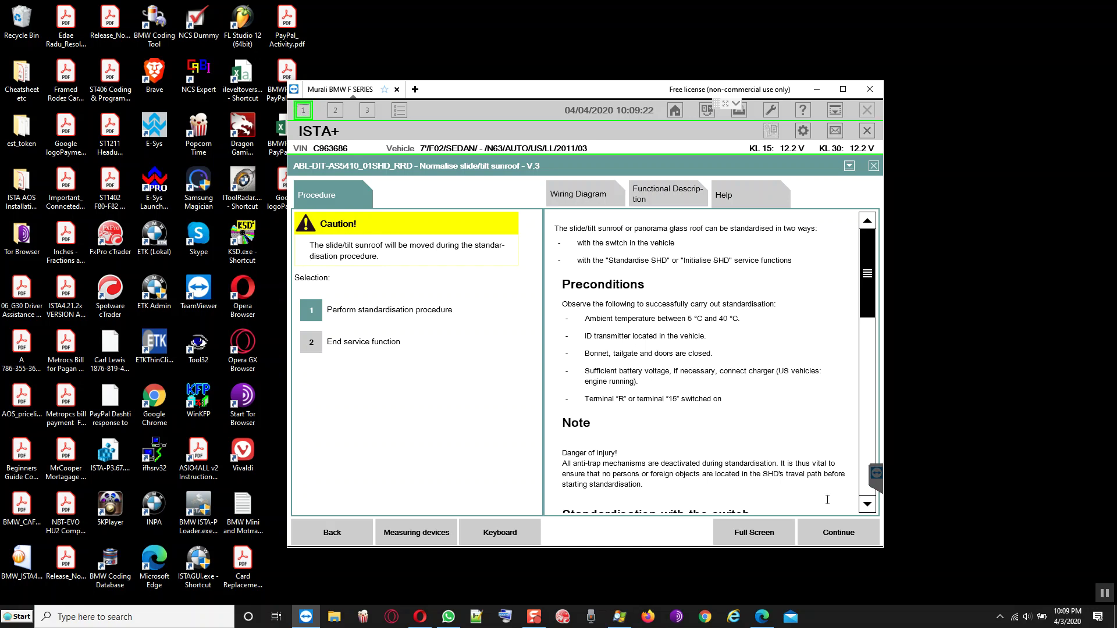
{"action": "left_click", "coordinate": [838, 535]}
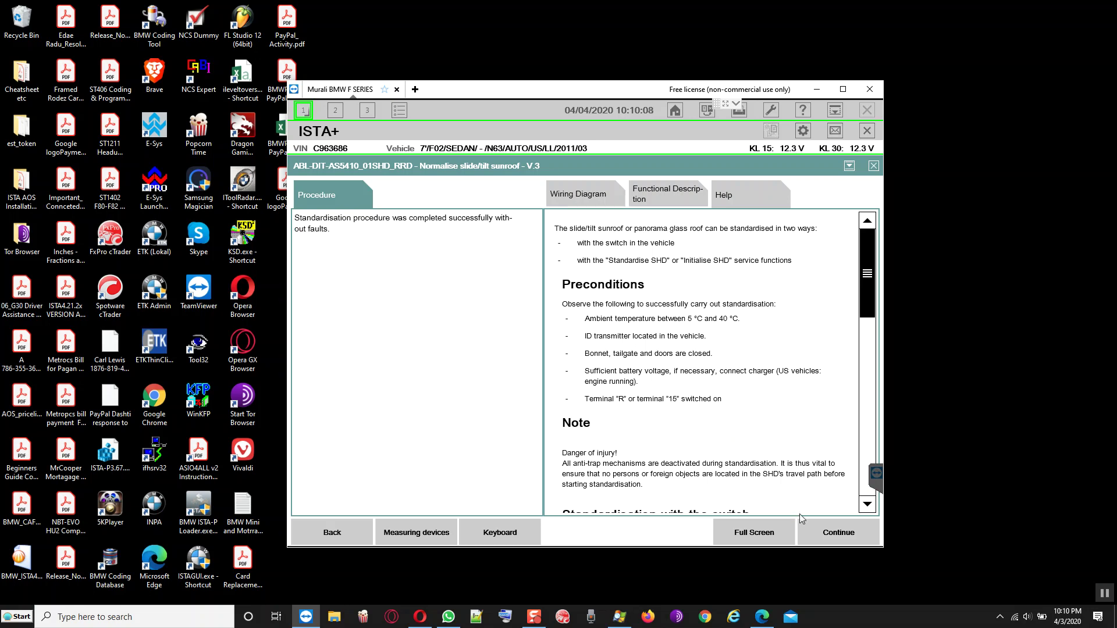
{"action": "left_click", "coordinate": [830, 532]}
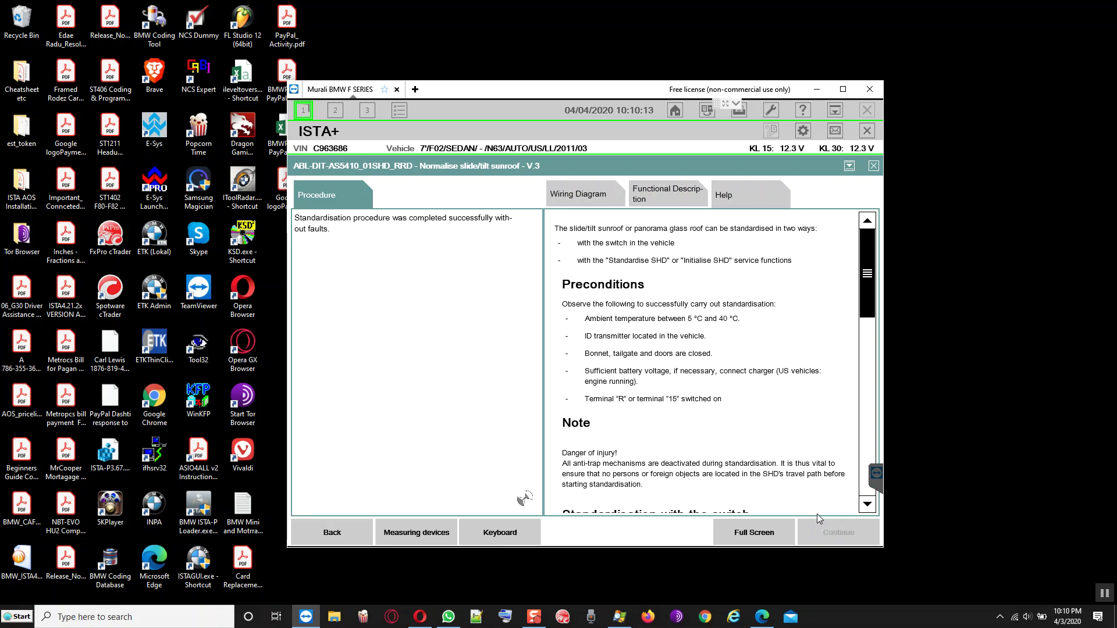
{"action": "left_click", "coordinate": [828, 529]}
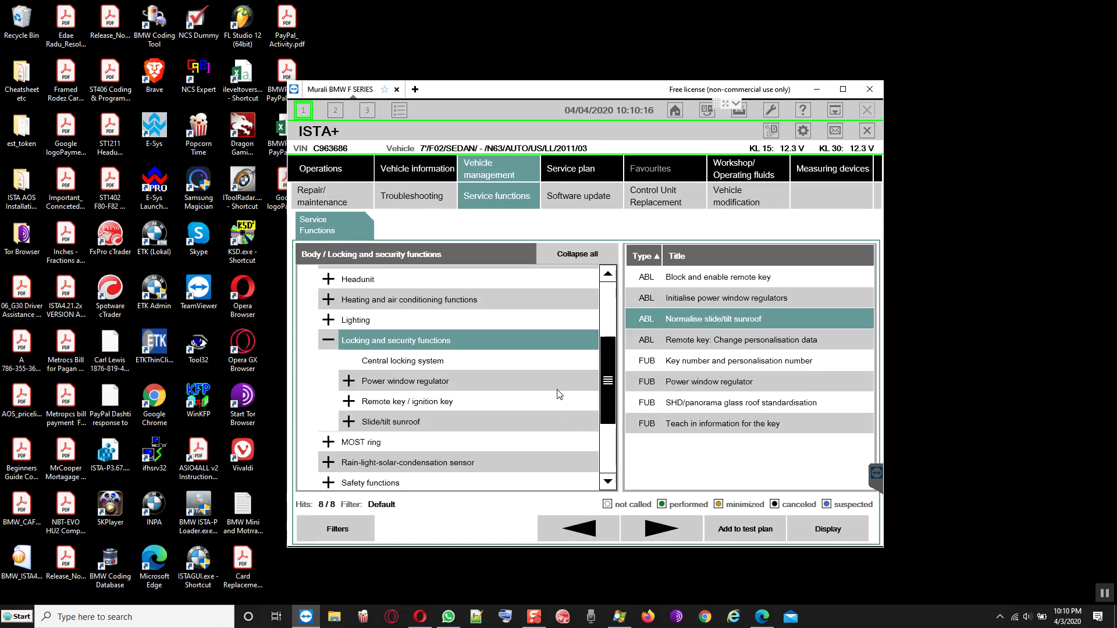
Examine the Driver assistance service functions for the all-round vision camera, camera-based driver support systems and Lane Change Warning.
{"action": "left_click", "coordinate": [328, 340]}
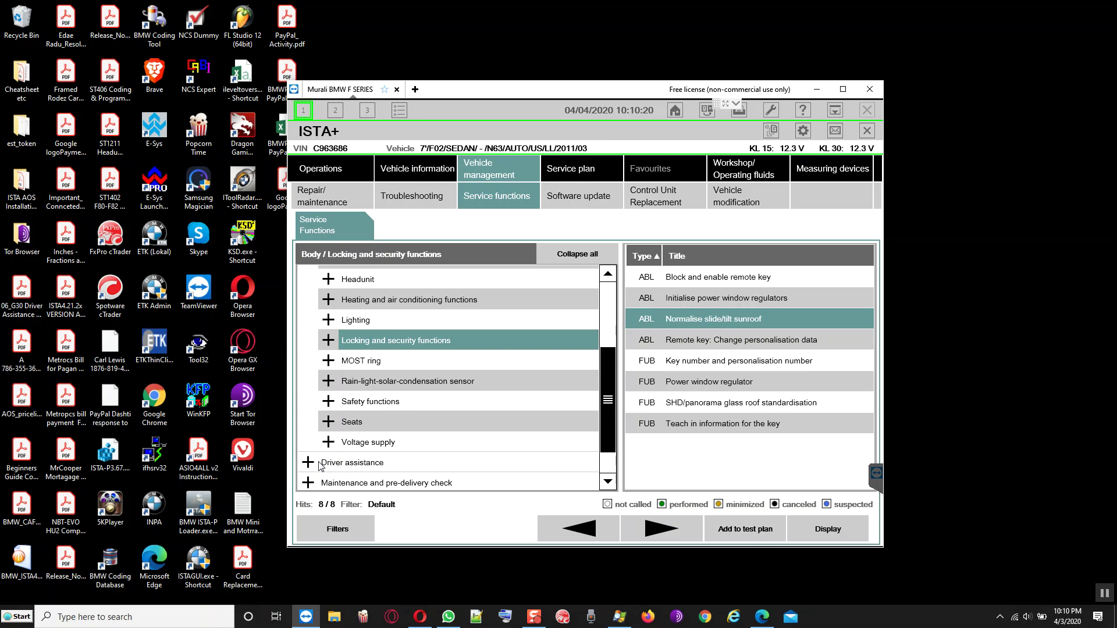
{"action": "left_click", "coordinate": [379, 463]}
{"action": "scroll", "coordinate": [396, 407], "scroll_direction": "down", "scroll_amount": 3}
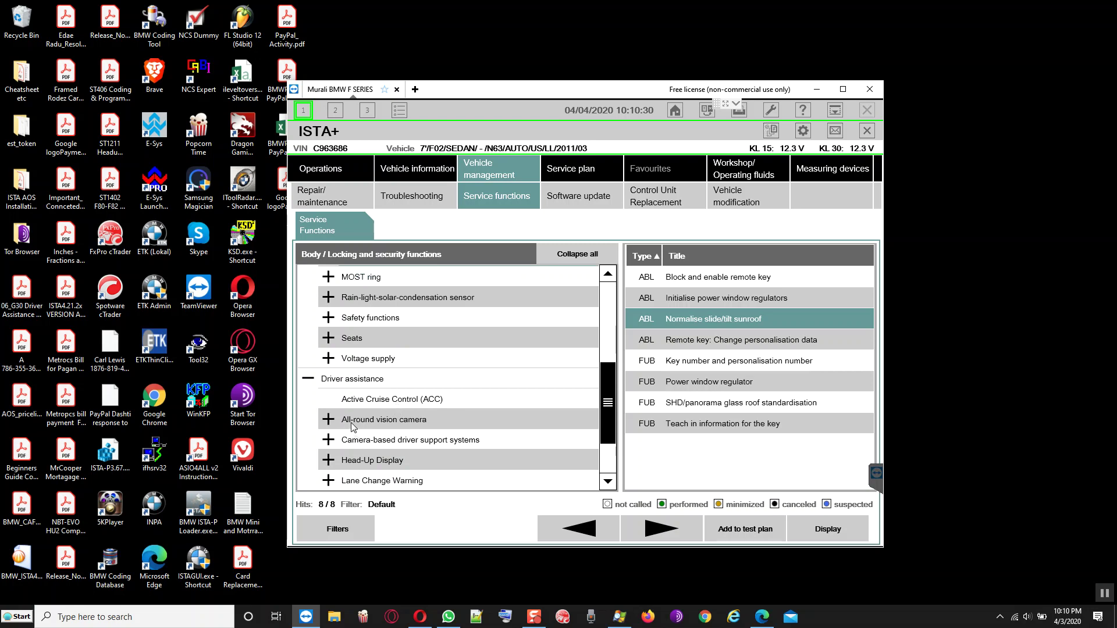
{"action": "left_click", "coordinate": [351, 421]}
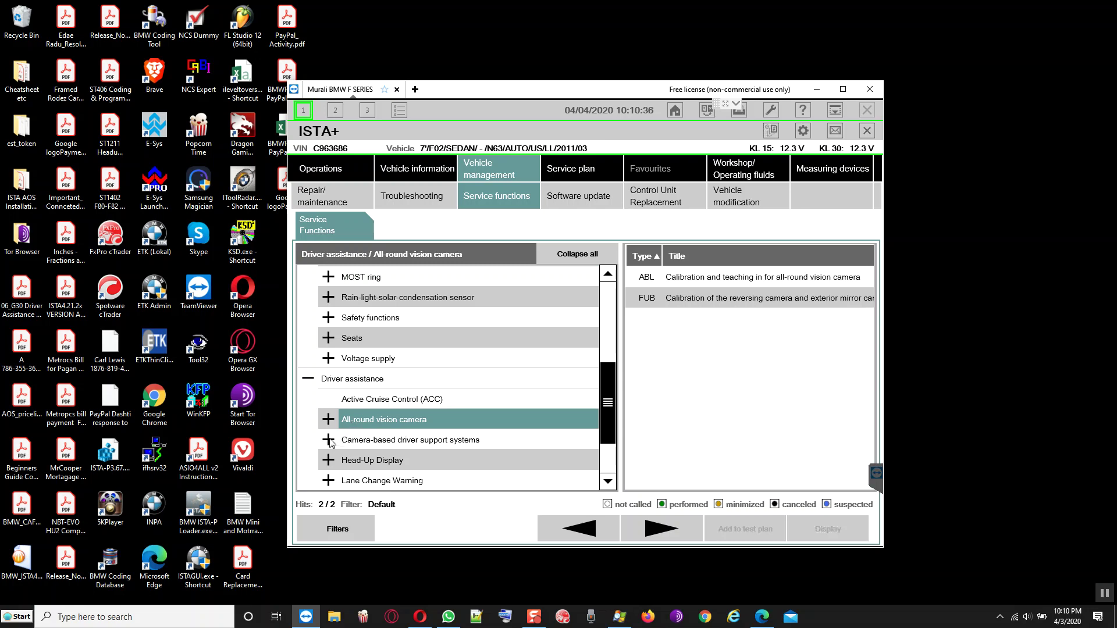
{"action": "left_click", "coordinate": [365, 446]}
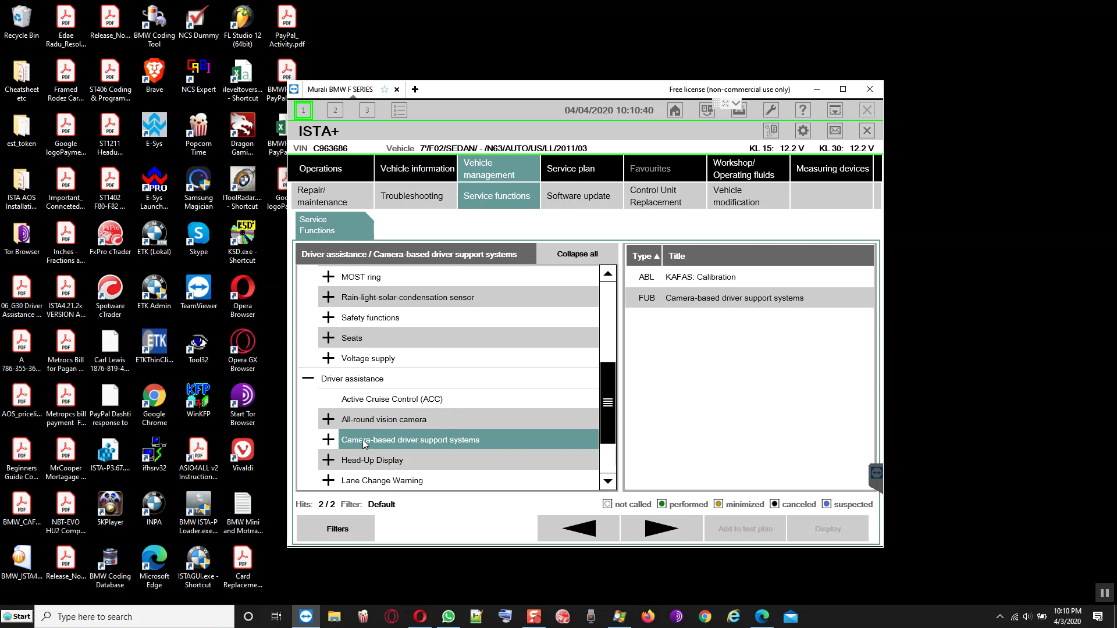
{"action": "left_click", "coordinate": [713, 278]}
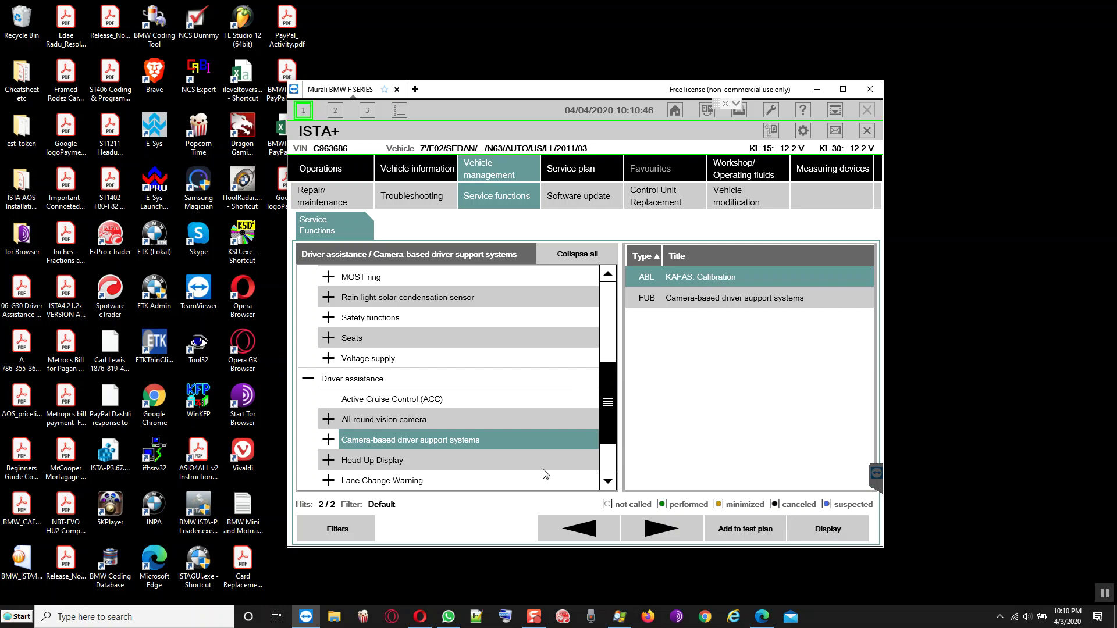
{"action": "left_click", "coordinate": [608, 458]}
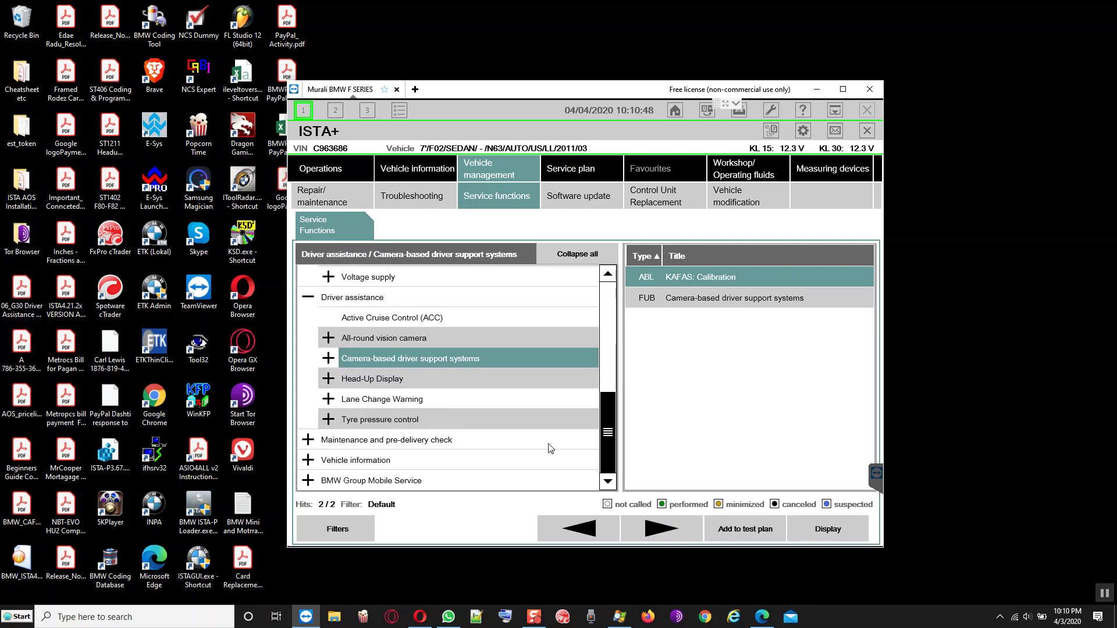
{"action": "left_click", "coordinate": [358, 401]}
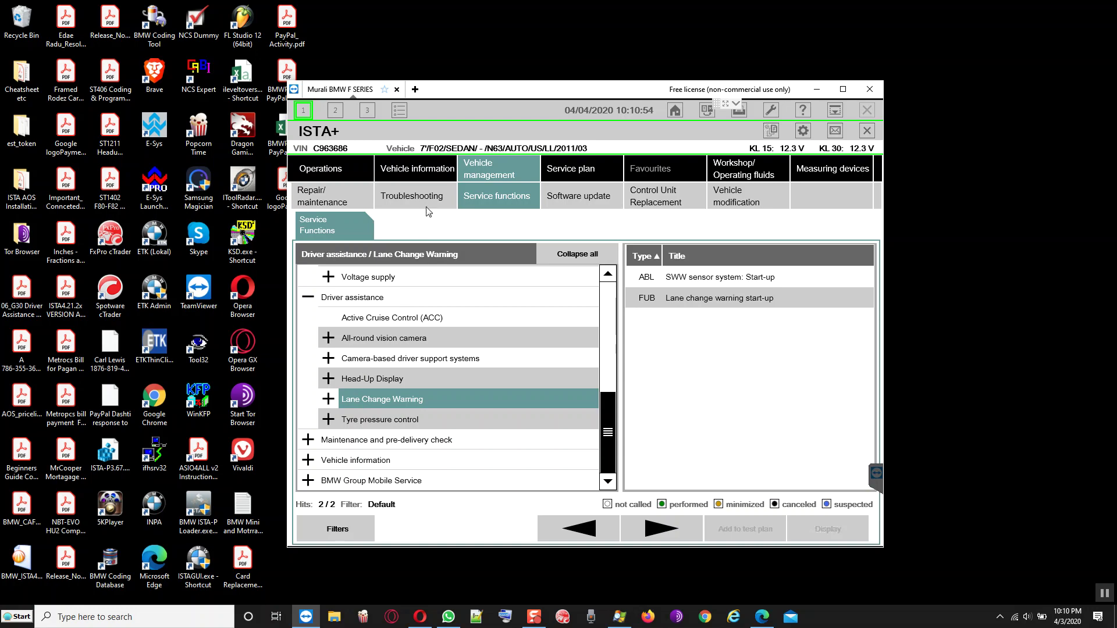
Check the SWW, KAFAS and TRSVC control units in the vehicle's control unit tree.
{"action": "left_click", "coordinate": [433, 176]}
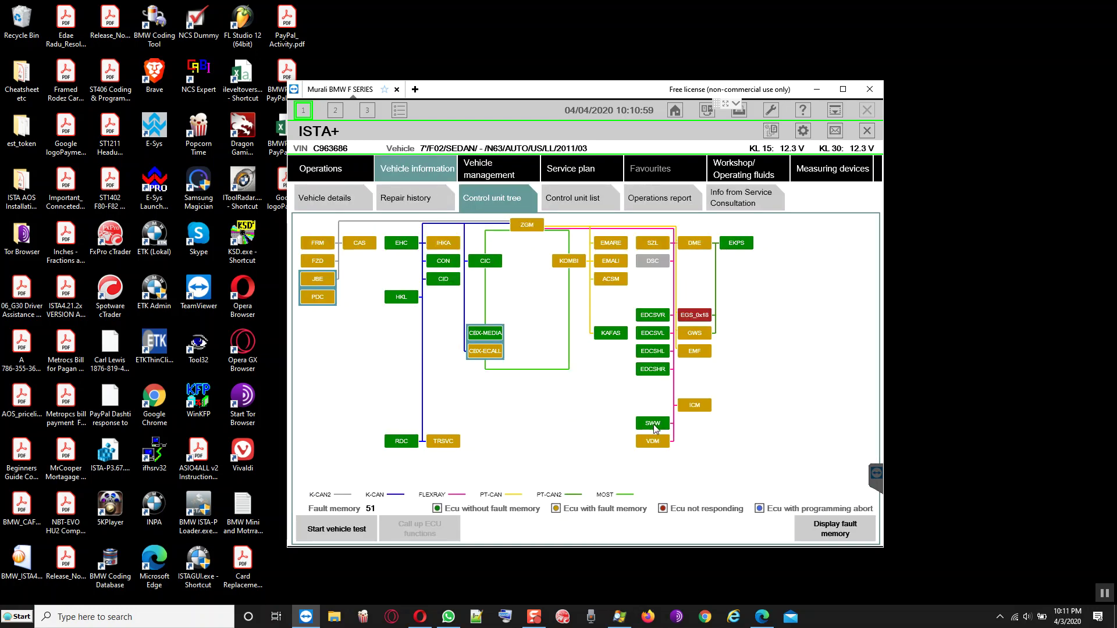
{"action": "mouse_move", "coordinate": [655, 427]}
{"action": "mouse_move", "coordinate": [447, 445]}
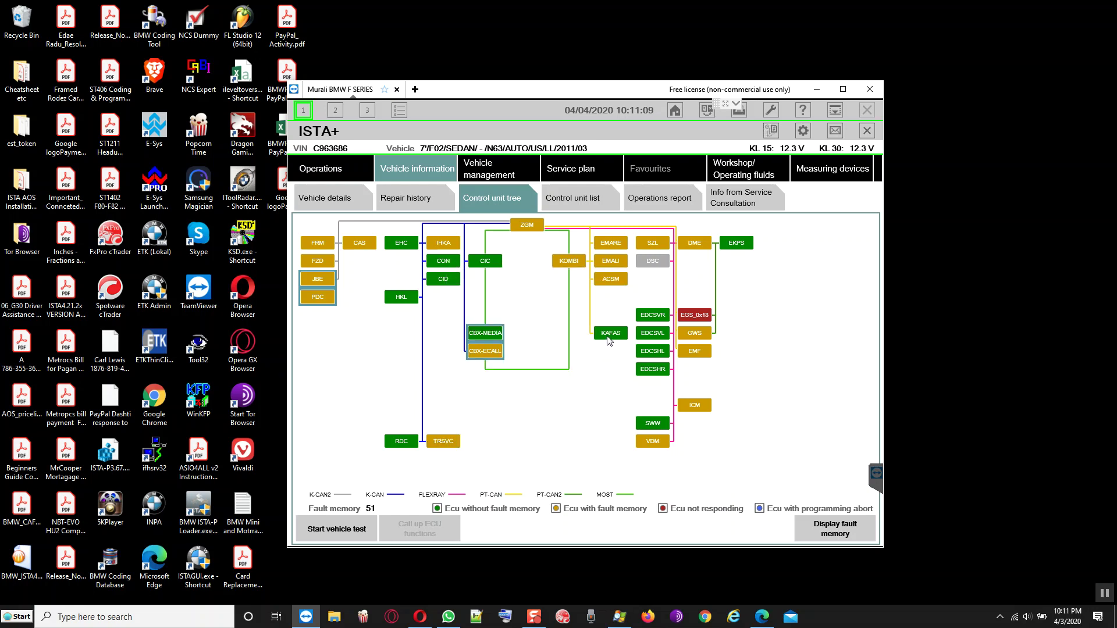
{"action": "mouse_move", "coordinate": [608, 340]}
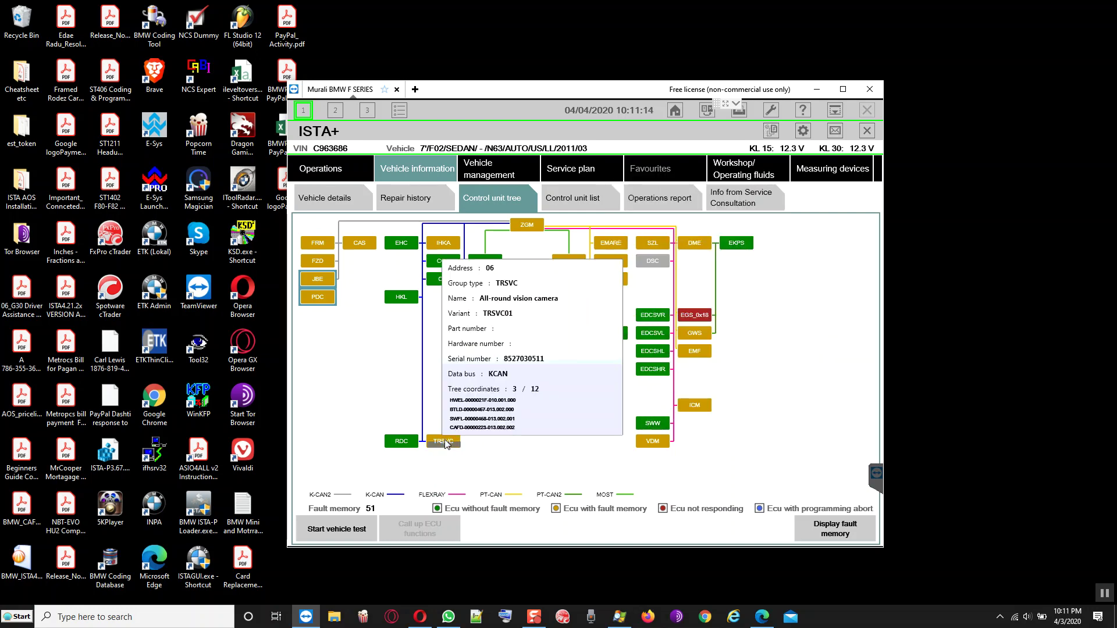
Open the Calibration and teaching in for all-round vision camera service function and run the teach-in of the installed cameras.
{"action": "left_click", "coordinate": [489, 176]}
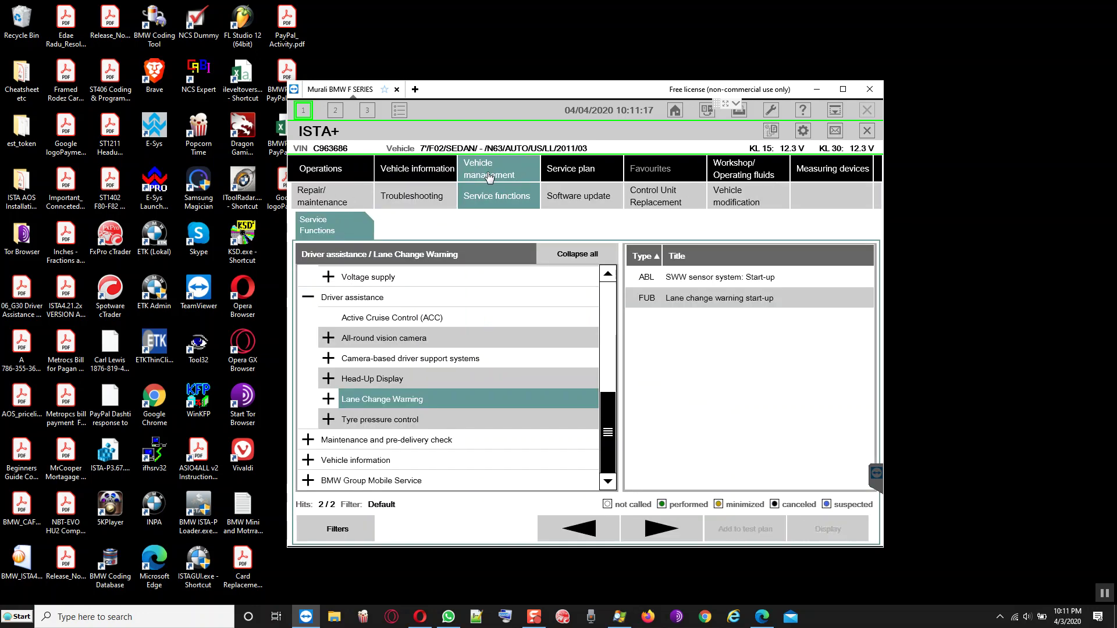
{"action": "left_click", "coordinate": [425, 342]}
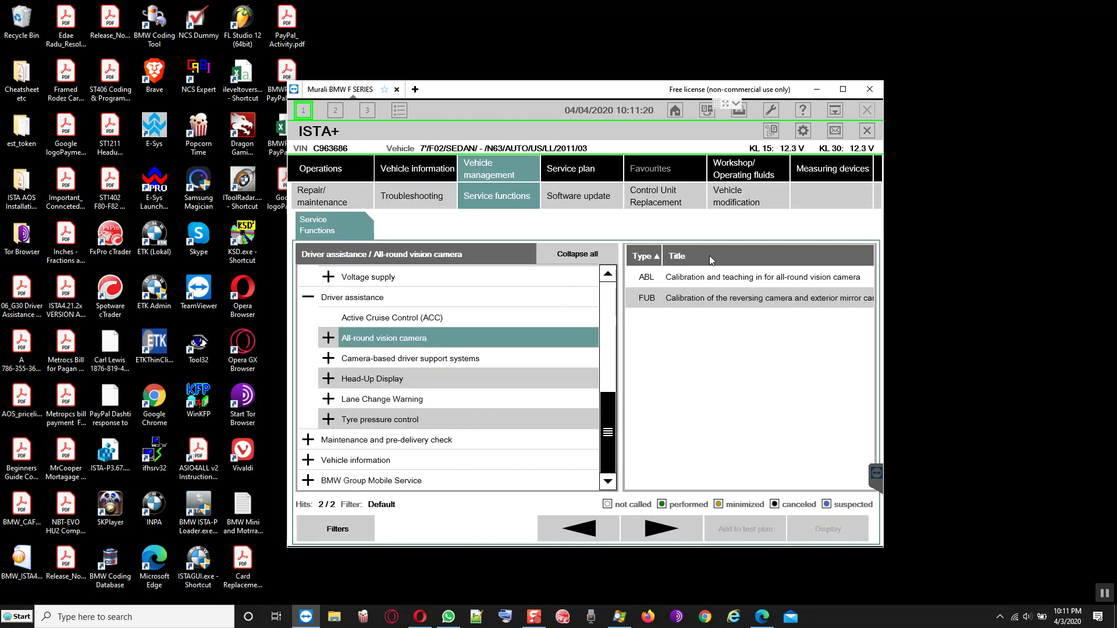
{"action": "left_click", "coordinate": [738, 281]}
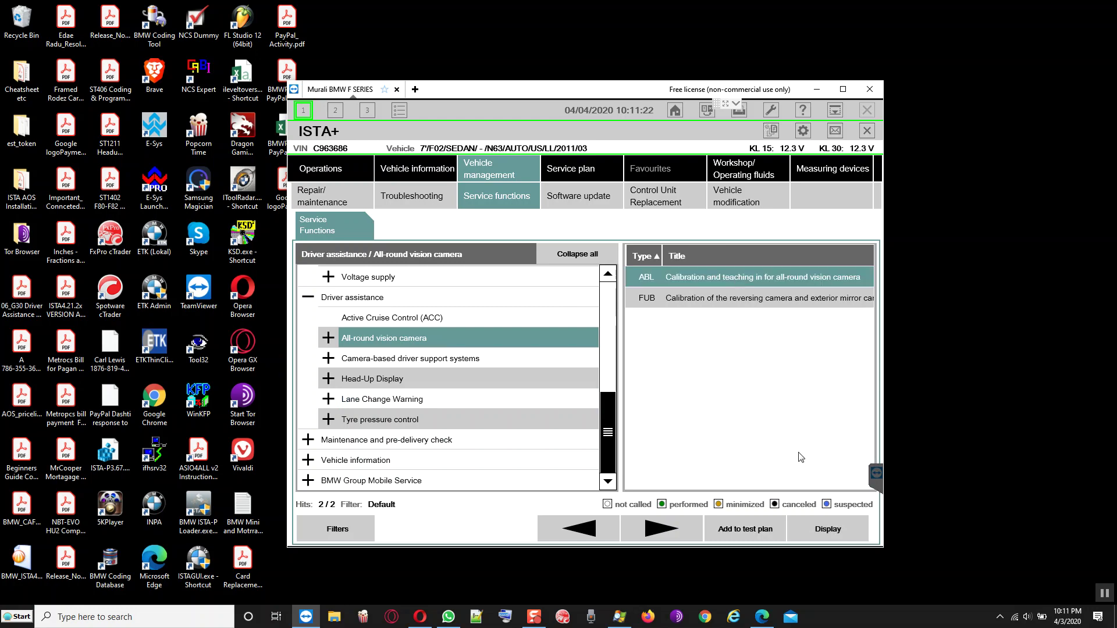
{"action": "left_click", "coordinate": [826, 531]}
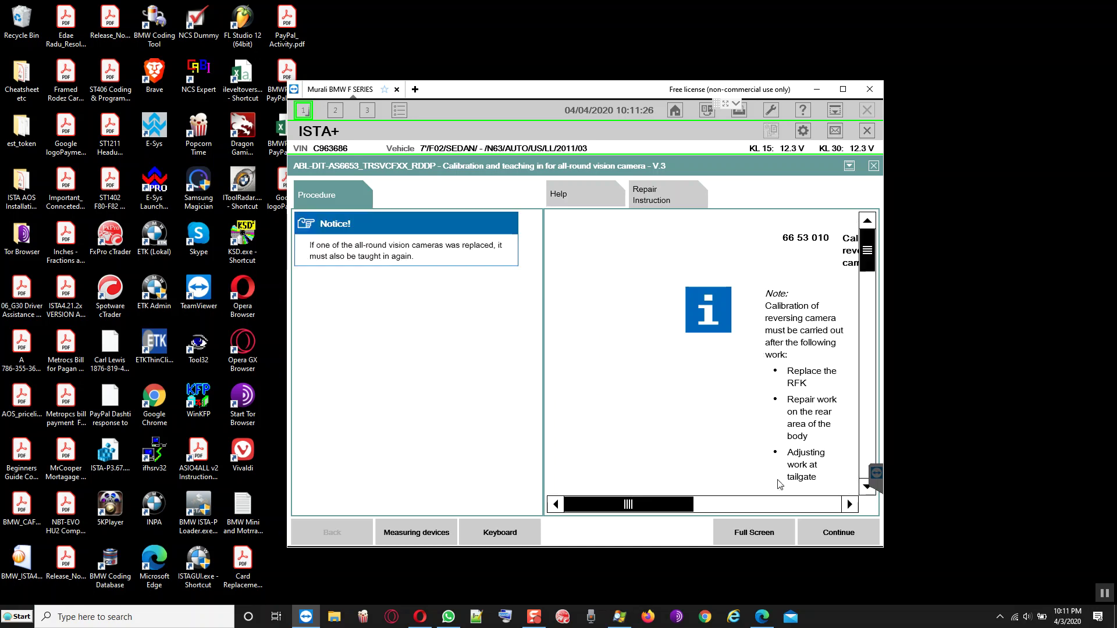
{"action": "left_click", "coordinate": [1104, 592]}
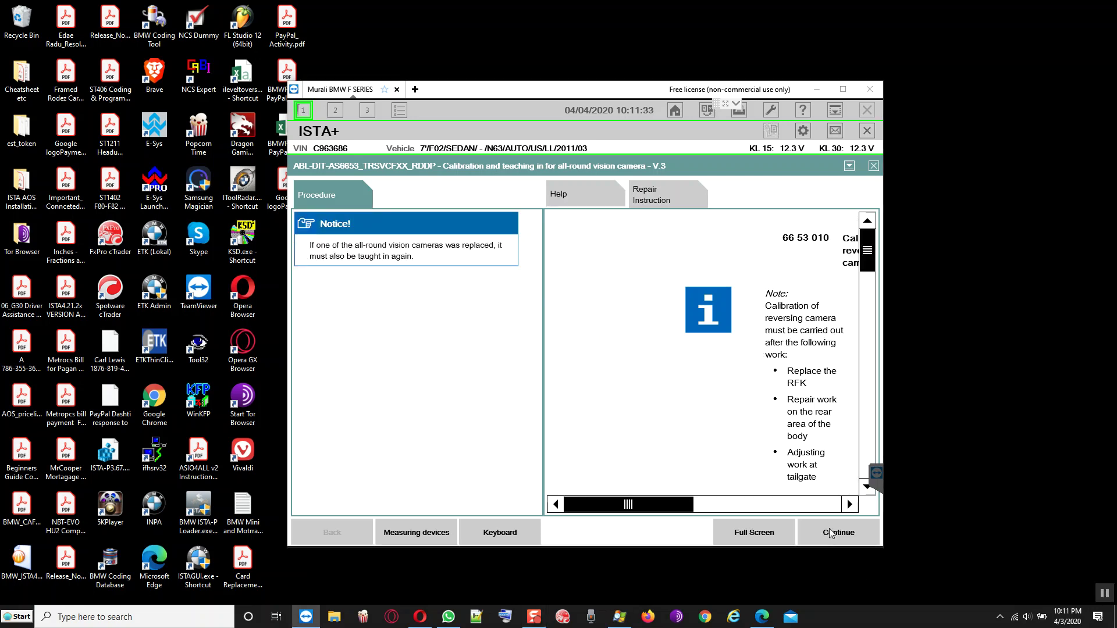
{"action": "left_click", "coordinate": [831, 533]}
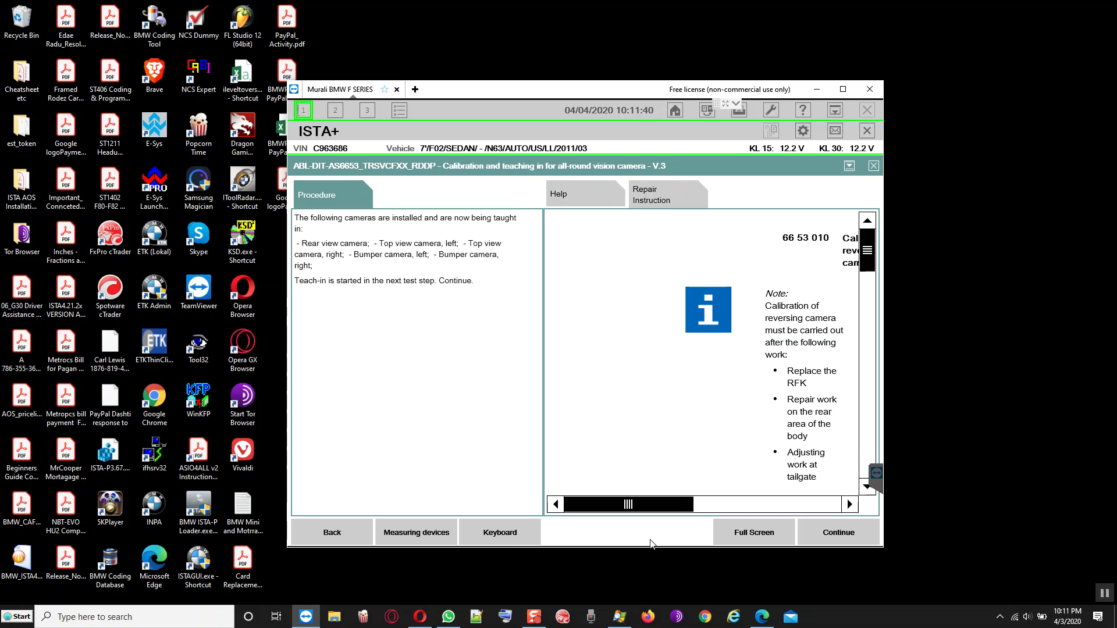
{"action": "left_click", "coordinate": [836, 534]}
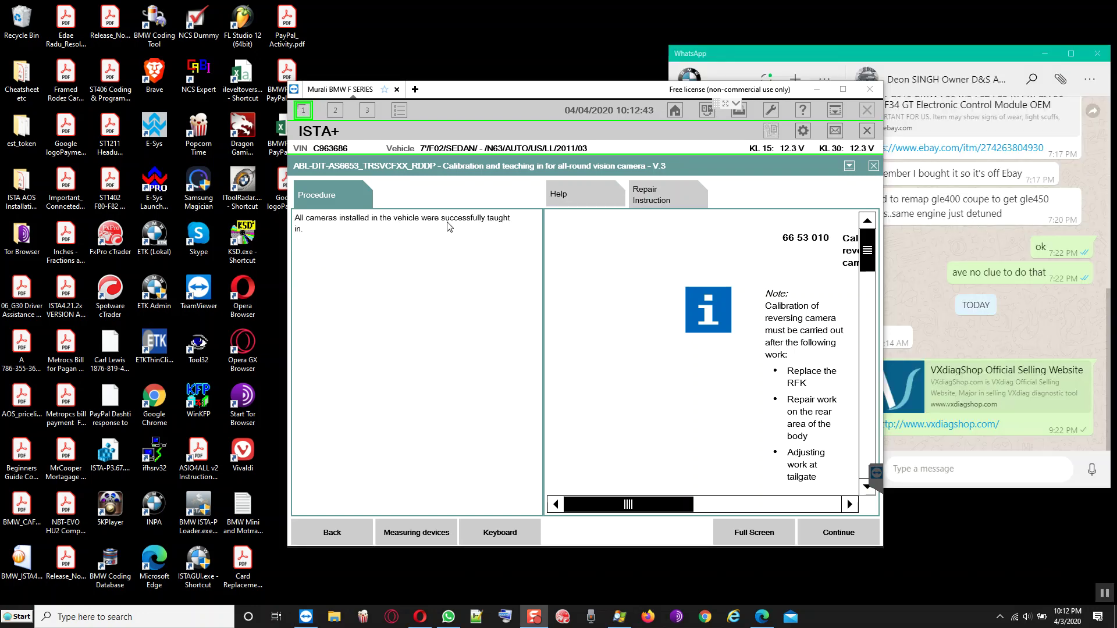
Answer No to whether the all-round vision camera's software update was carried out, and finish the service function.
{"action": "left_click", "coordinate": [835, 533]}
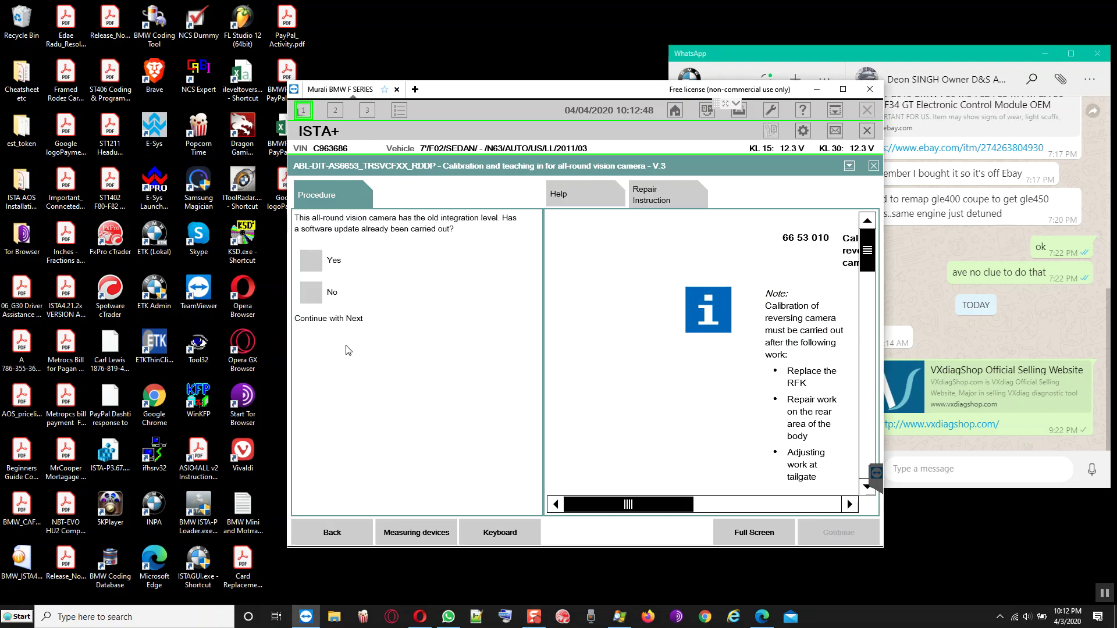
{"action": "left_click", "coordinate": [317, 297]}
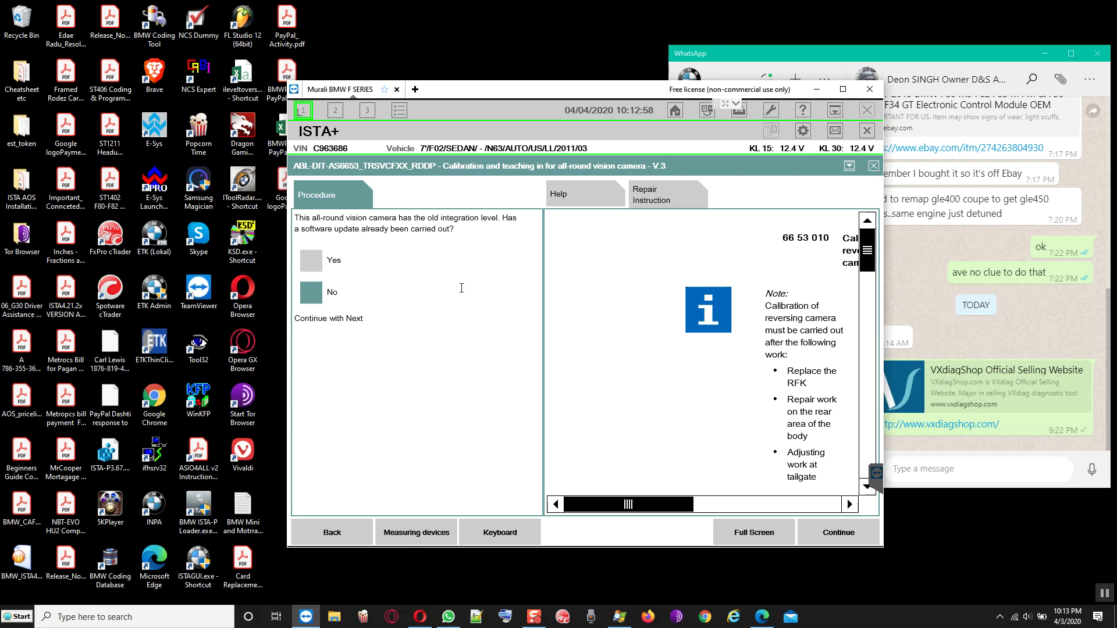
{"action": "left_click", "coordinate": [835, 533]}
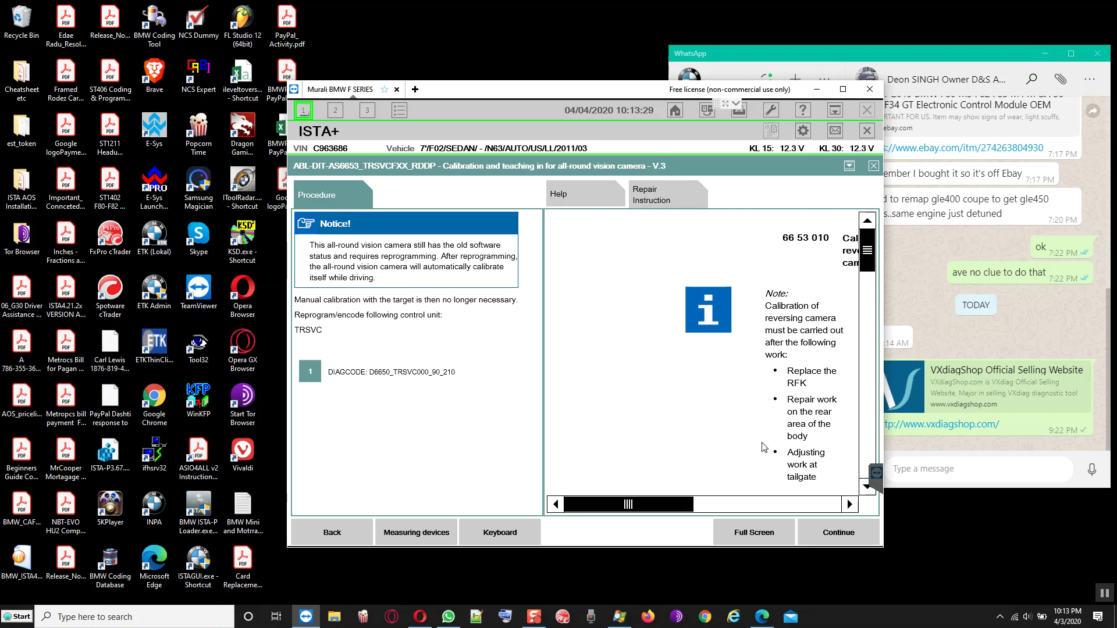
{"action": "left_click", "coordinate": [833, 536]}
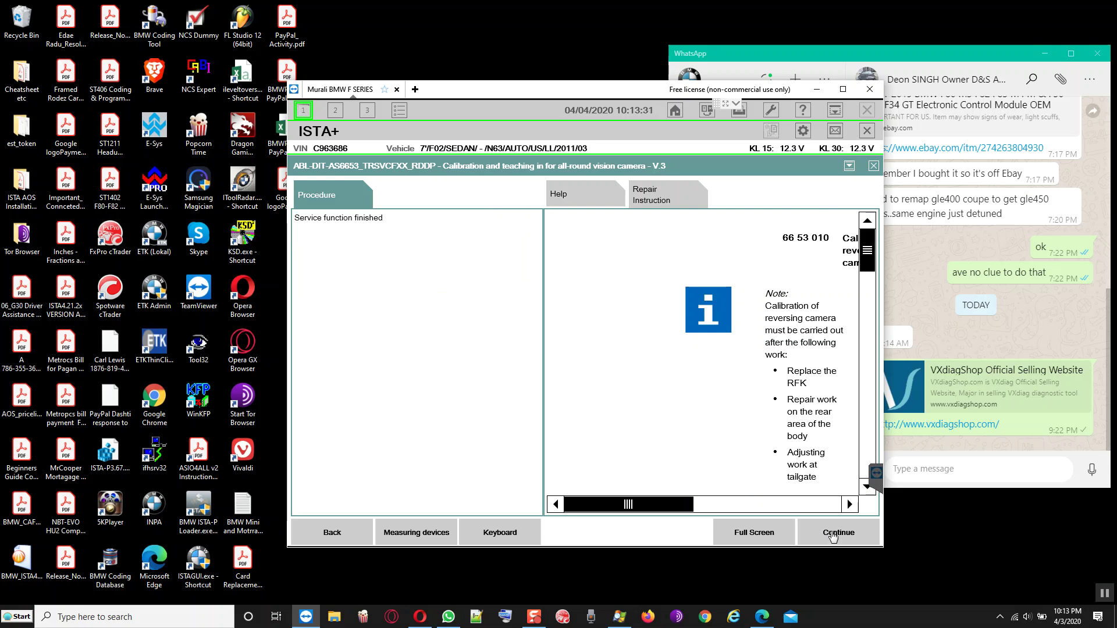
{"action": "left_click", "coordinate": [833, 535]}
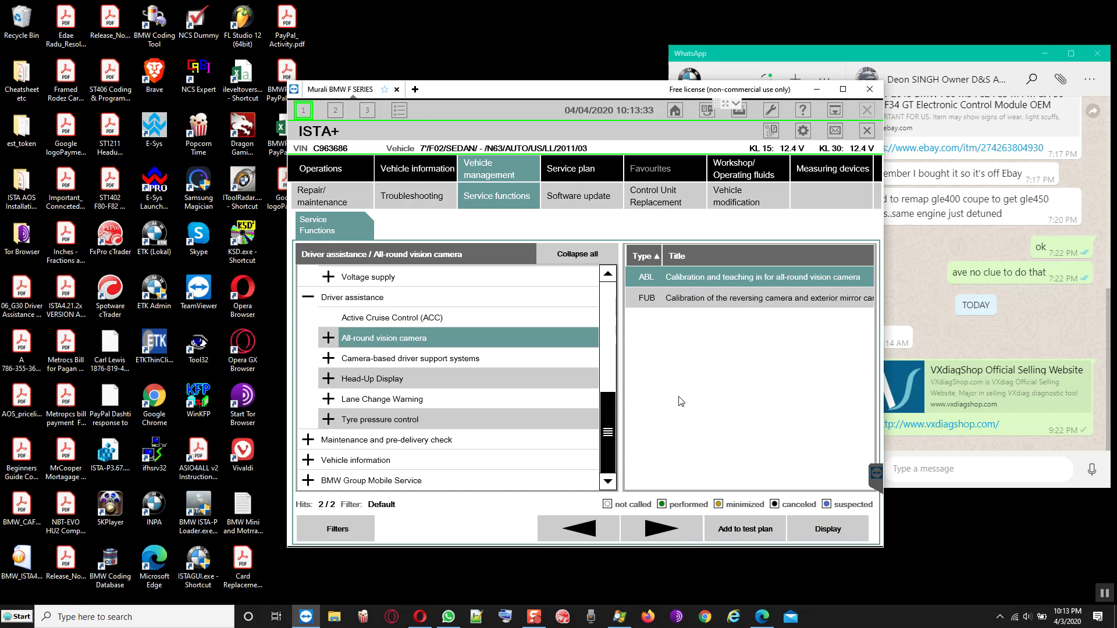
Return to the fault memory under Troubleshooting and review its entries, including the camera calibration and SHD normalization faults.
{"action": "left_click", "coordinate": [431, 196]}
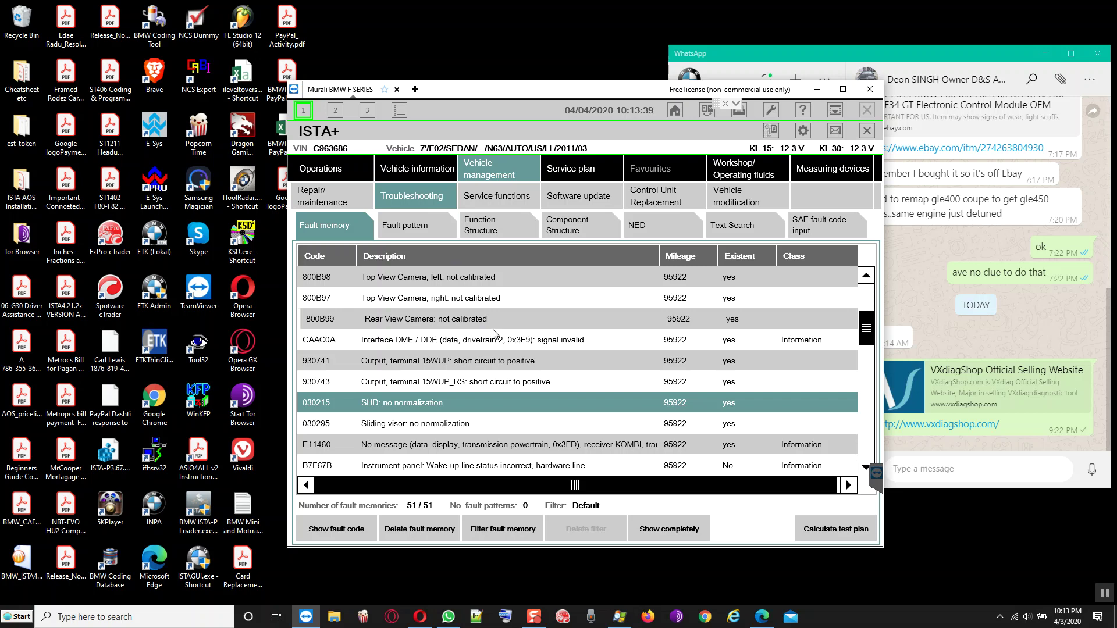
{"action": "scroll", "coordinate": [493, 333], "scroll_direction": "down", "scroll_amount": 2}
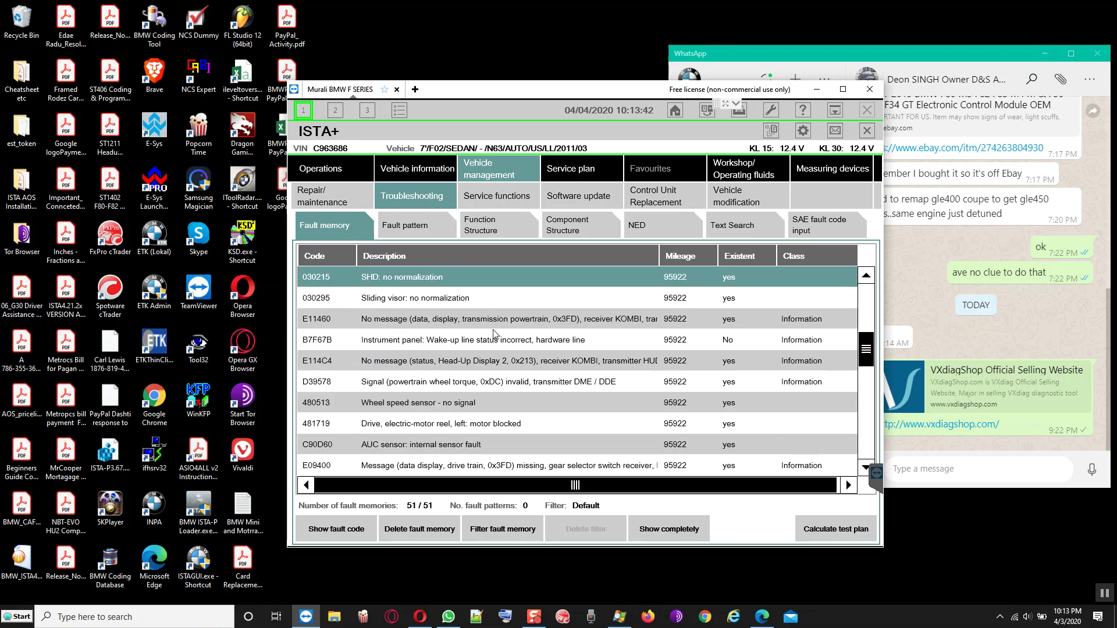
{"action": "scroll", "coordinate": [493, 334], "scroll_direction": "up", "scroll_amount": 1}
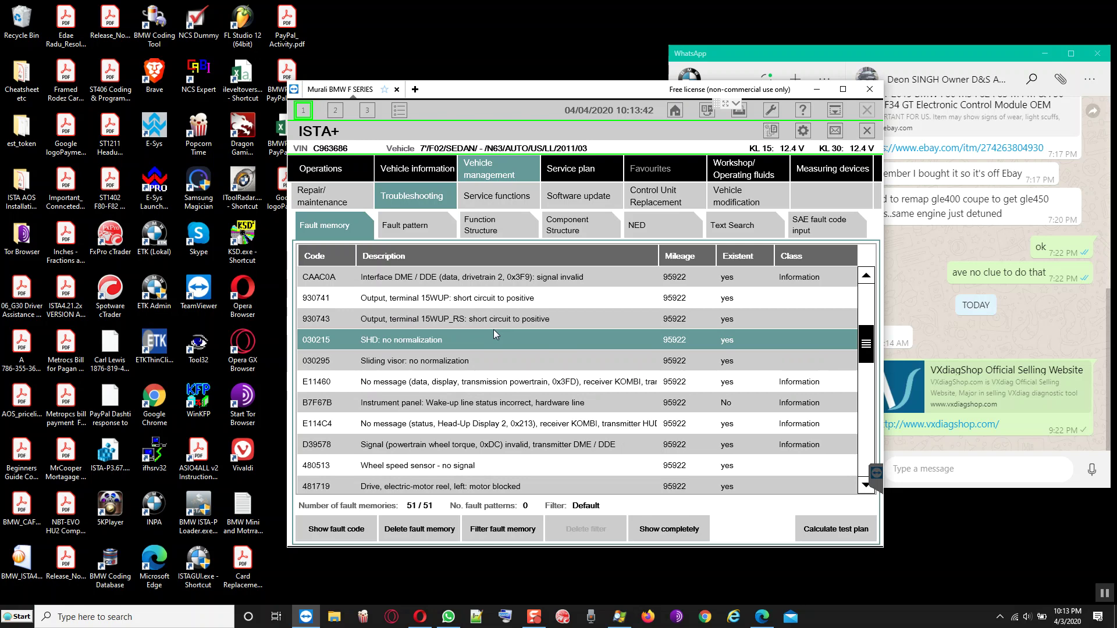
{"action": "scroll", "coordinate": [494, 332], "scroll_direction": "up", "scroll_amount": 3}
{"action": "scroll", "coordinate": [493, 333], "scroll_direction": "up", "scroll_amount": 1}
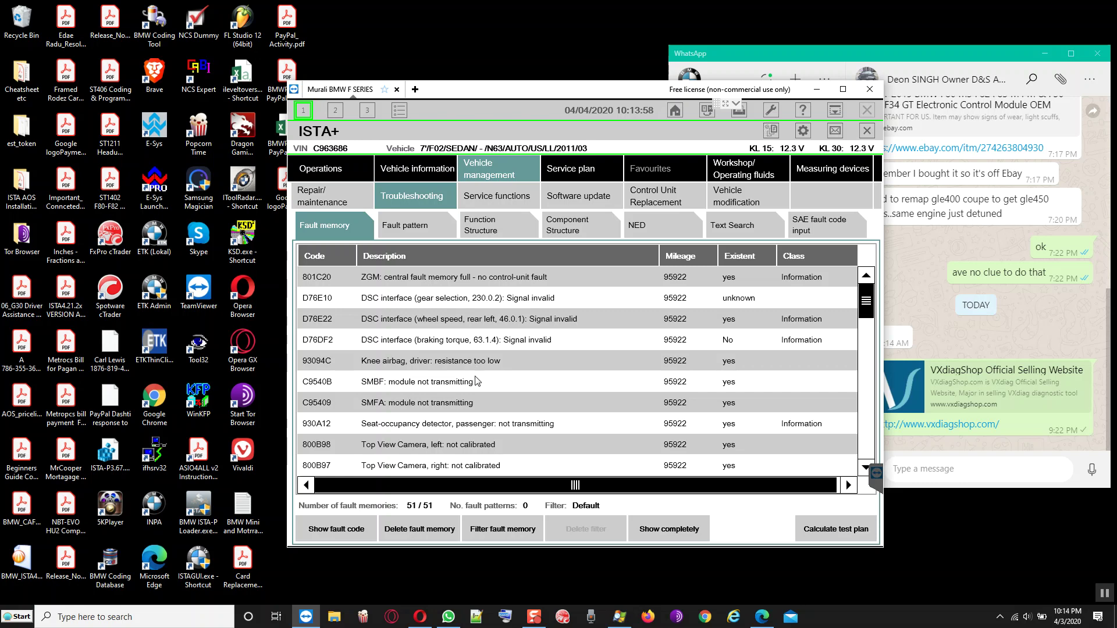
Go through the fault entries from 801C20 and knee airbag 93094C to the normalization faults, and calculate the test plan.
{"action": "left_click", "coordinate": [468, 277]}
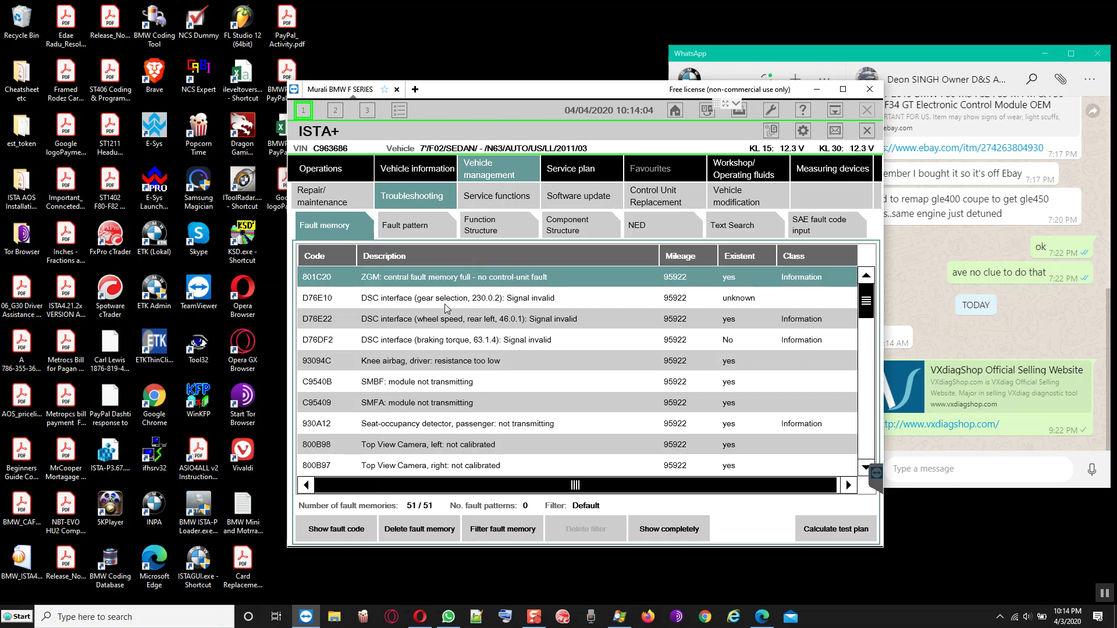
{"action": "left_click", "coordinate": [474, 362]}
{"action": "scroll", "coordinate": [474, 365], "scroll_direction": "down", "scroll_amount": 1}
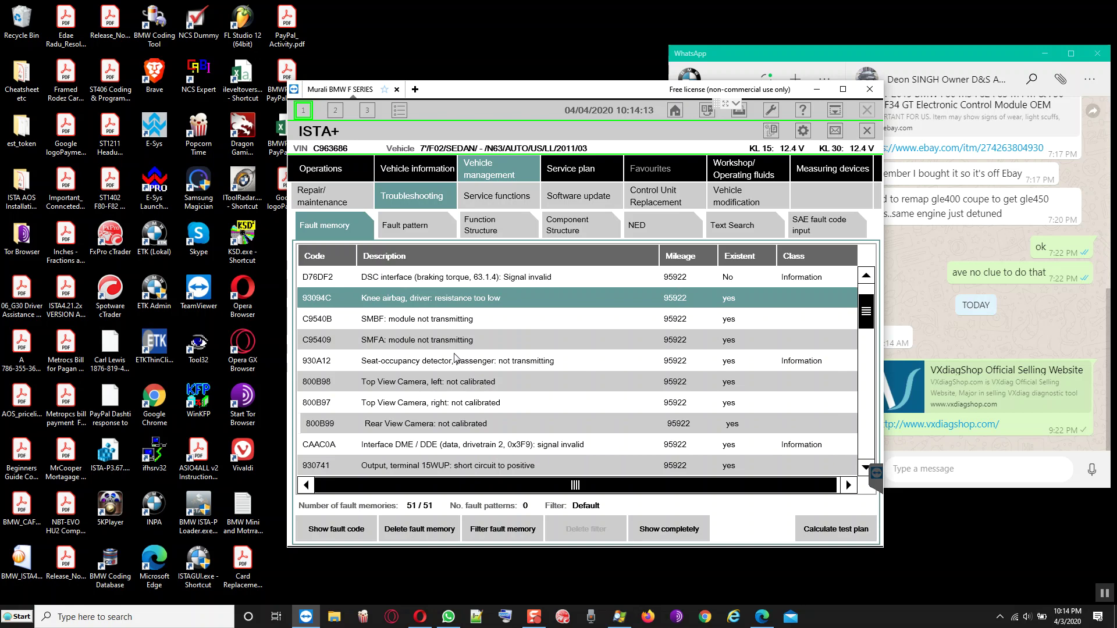
{"action": "scroll", "coordinate": [448, 366], "scroll_direction": "down", "scroll_amount": 1}
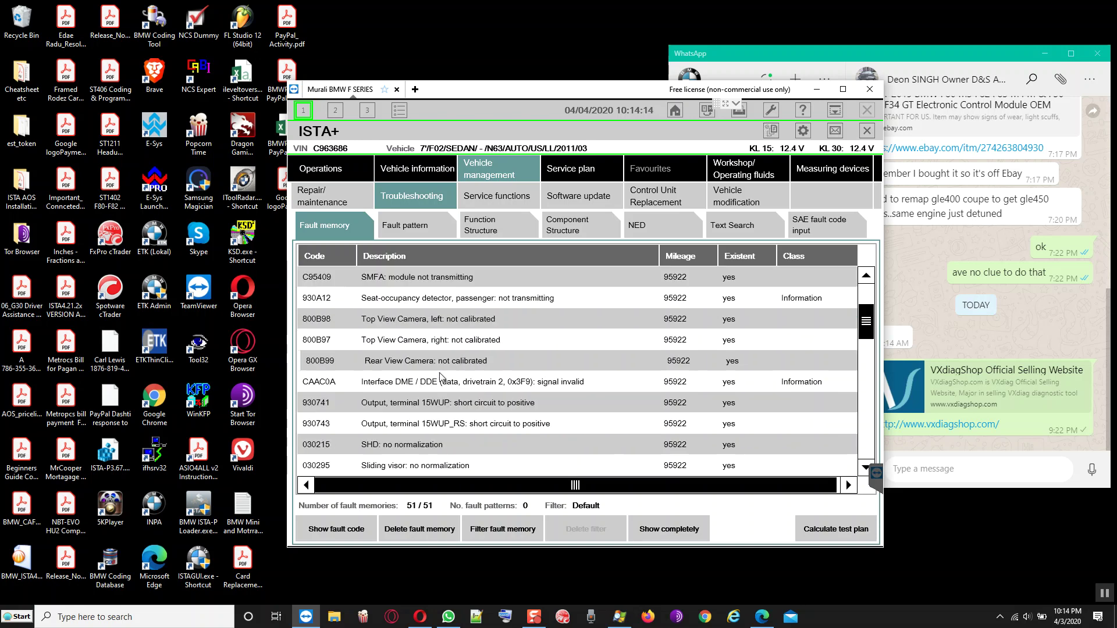
{"action": "left_click", "coordinate": [420, 432]}
{"action": "left_click", "coordinate": [812, 538]}
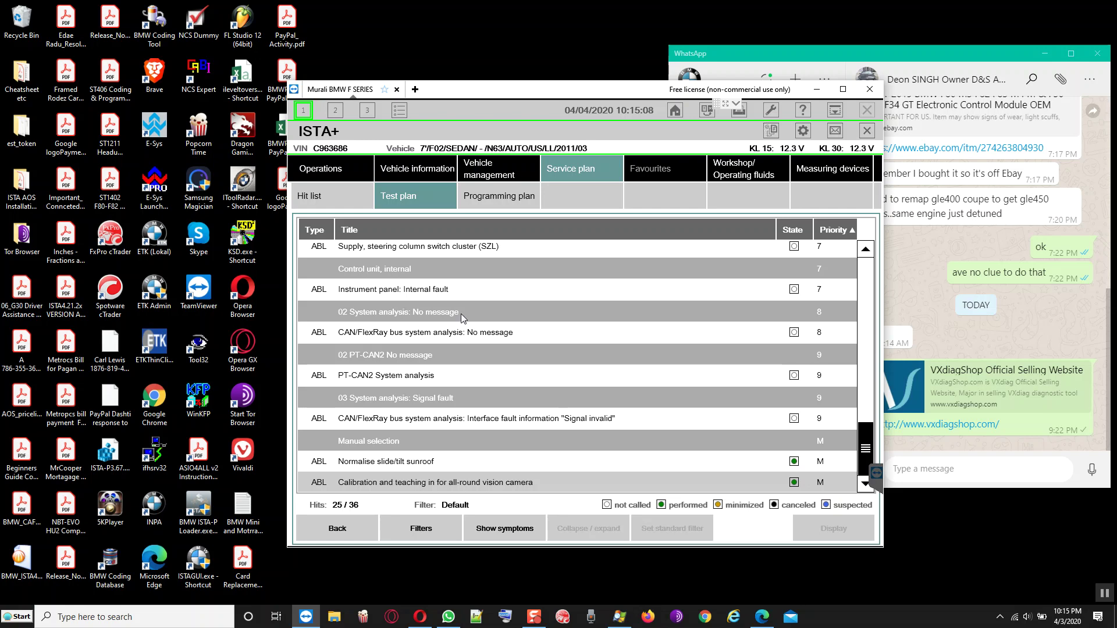
Find the Central gateway module (ZGM) and FlexRay procedure among the priority 6 entries of the test plan and display it.
{"action": "left_click", "coordinate": [459, 250]}
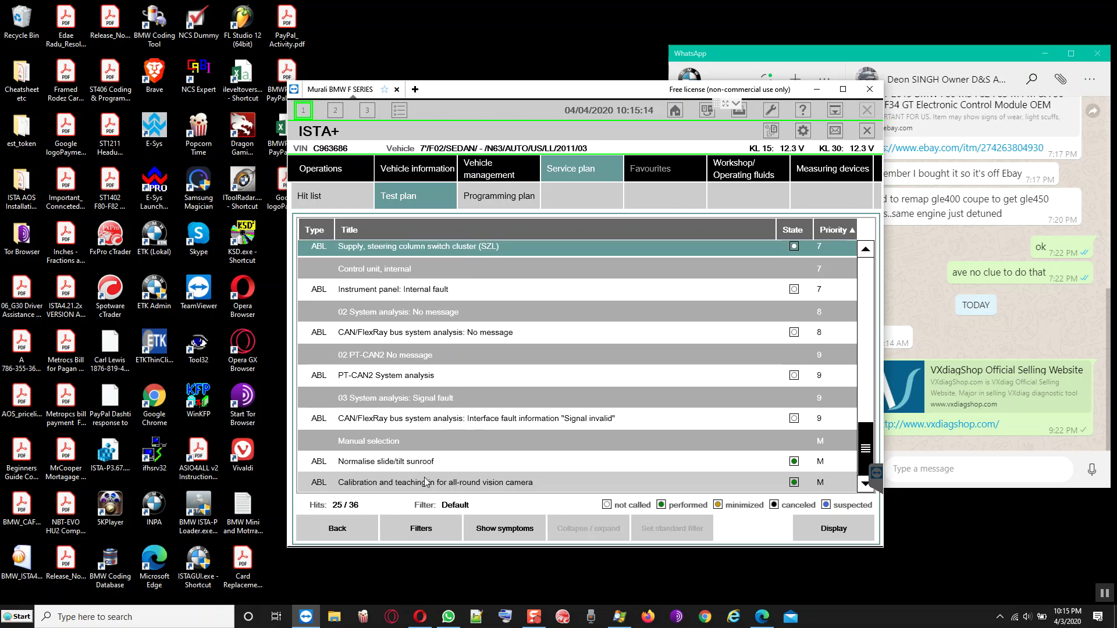
{"action": "left_click", "coordinate": [444, 411]}
{"action": "scroll", "coordinate": [445, 412], "scroll_direction": "up", "scroll_amount": 2}
{"action": "scroll", "coordinate": [446, 412], "scroll_direction": "up", "scroll_amount": 5}
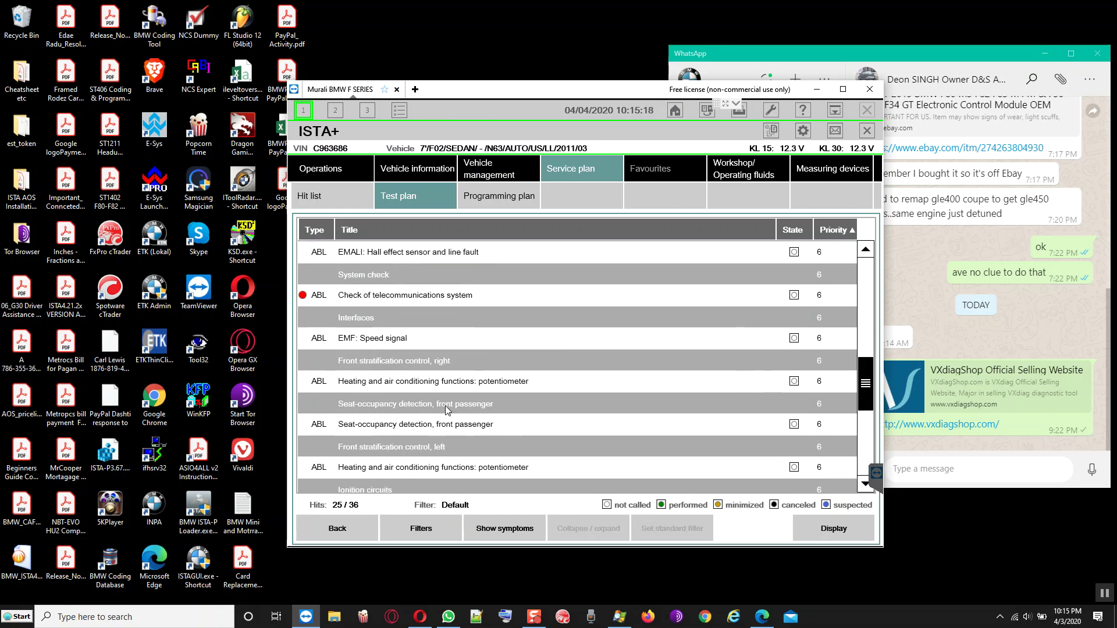
{"action": "scroll", "coordinate": [444, 351], "scroll_direction": "up", "scroll_amount": 4}
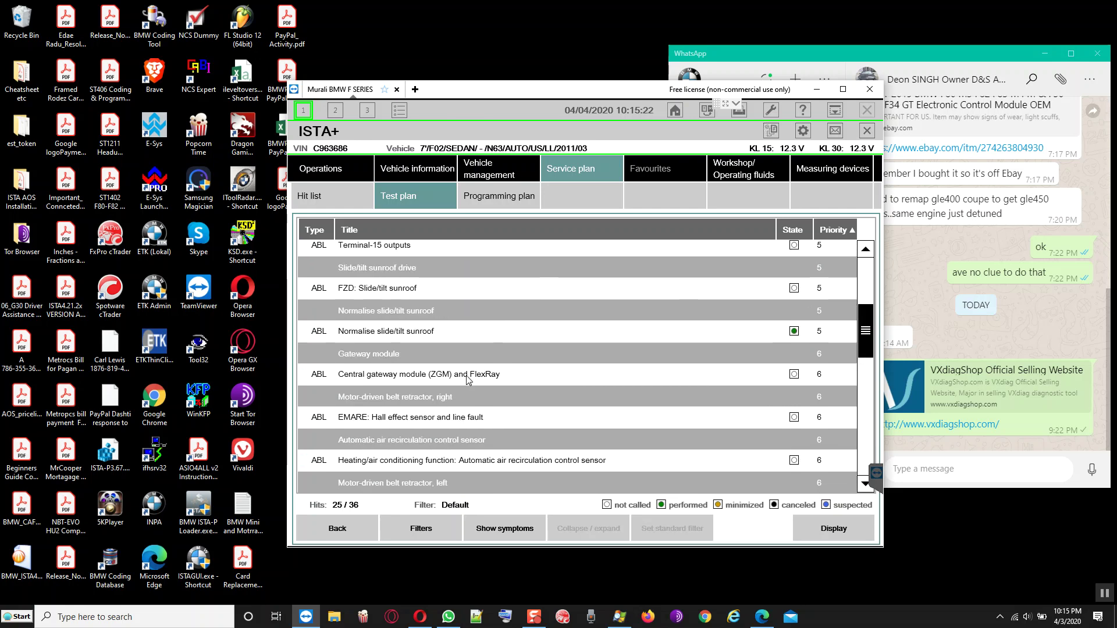
{"action": "left_click", "coordinate": [466, 375]}
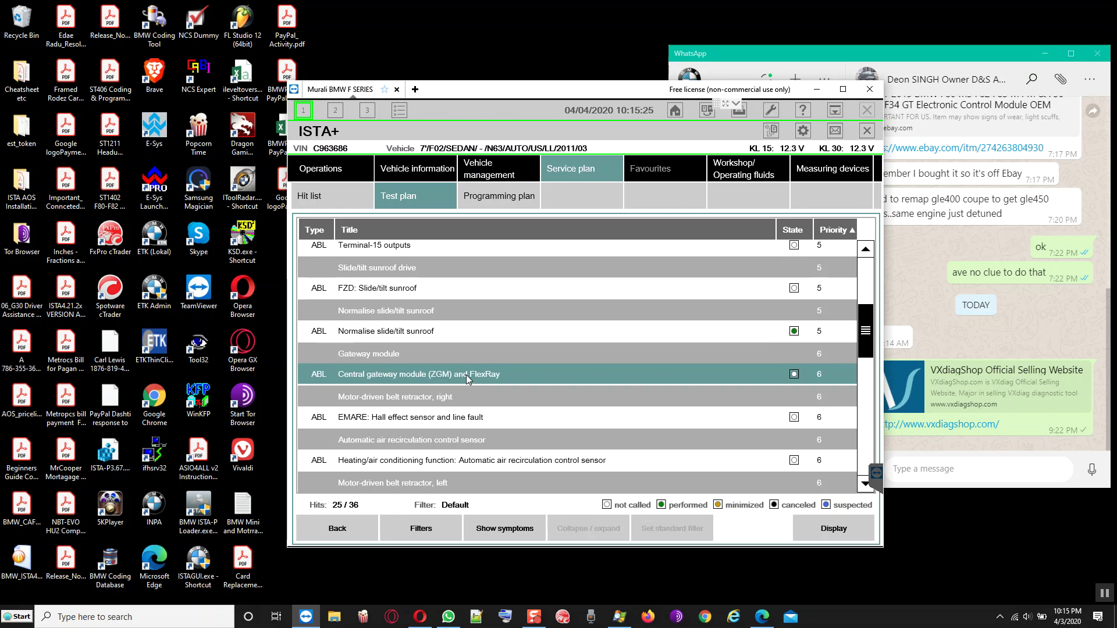
{"action": "left_click", "coordinate": [825, 529]}
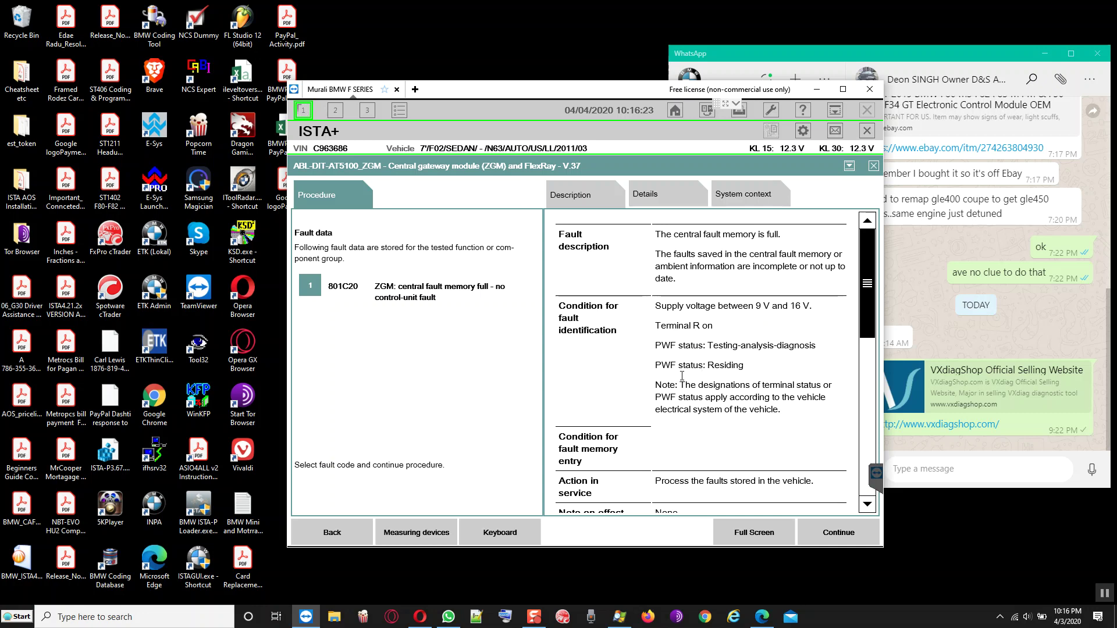
Read the description of fault 801C20, from the condition for fault identification to the service instruction.
{"action": "left_click_drag", "start_coordinate": [680, 386], "coordinate": [803, 400]}
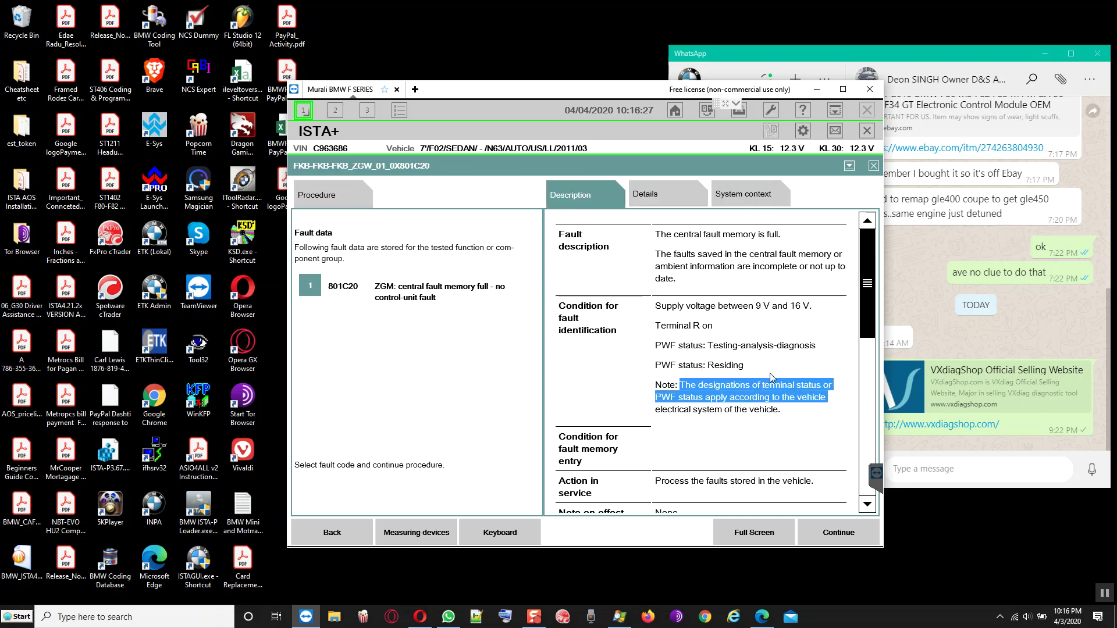
{"action": "scroll", "coordinate": [770, 373], "scroll_direction": "down", "scroll_amount": 3}
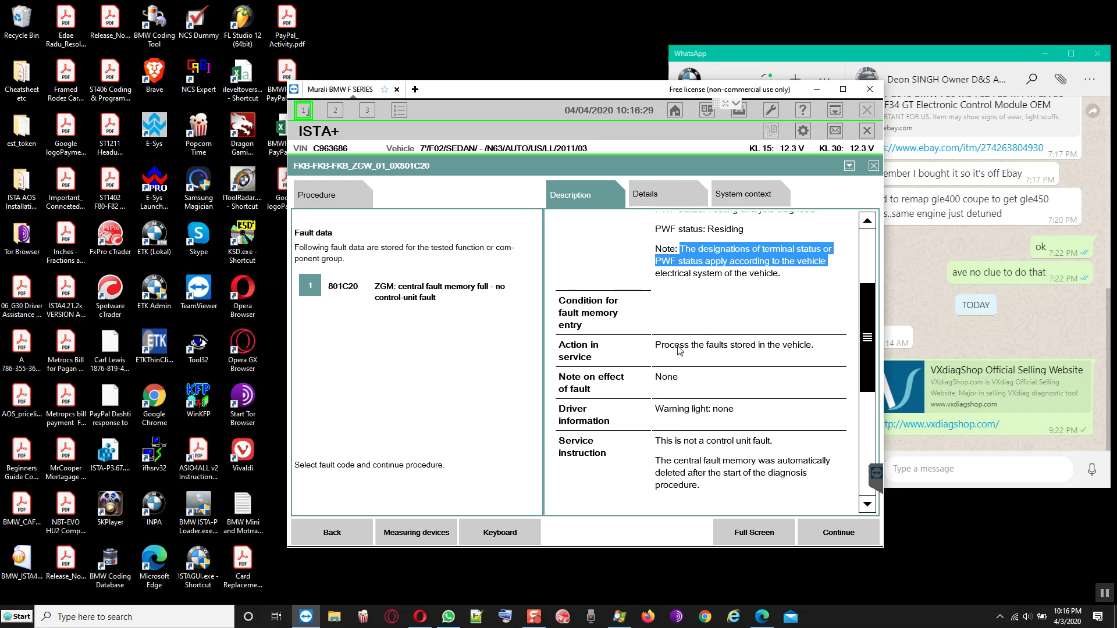
{"action": "triple_click", "coordinate": [662, 408]}
{"action": "left_click_drag", "start_coordinate": [655, 441], "coordinate": [752, 441]}
{"action": "left_click", "coordinate": [670, 458]}
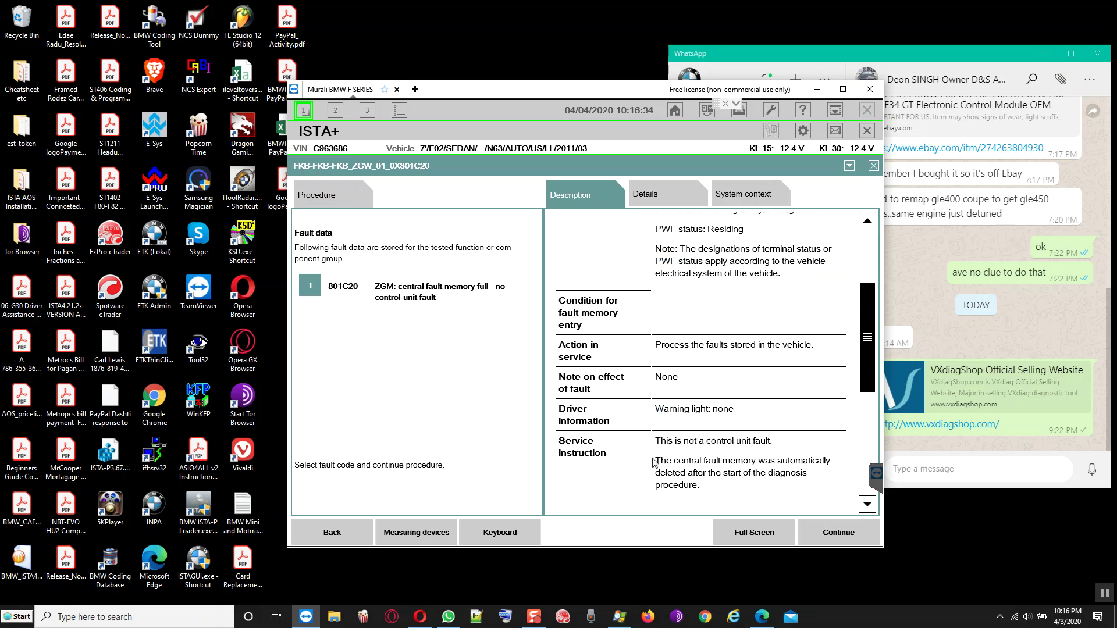
{"action": "left_click_drag", "start_coordinate": [655, 461], "coordinate": [788, 467]}
{"action": "scroll", "coordinate": [773, 444], "scroll_direction": "down", "scroll_amount": 2}
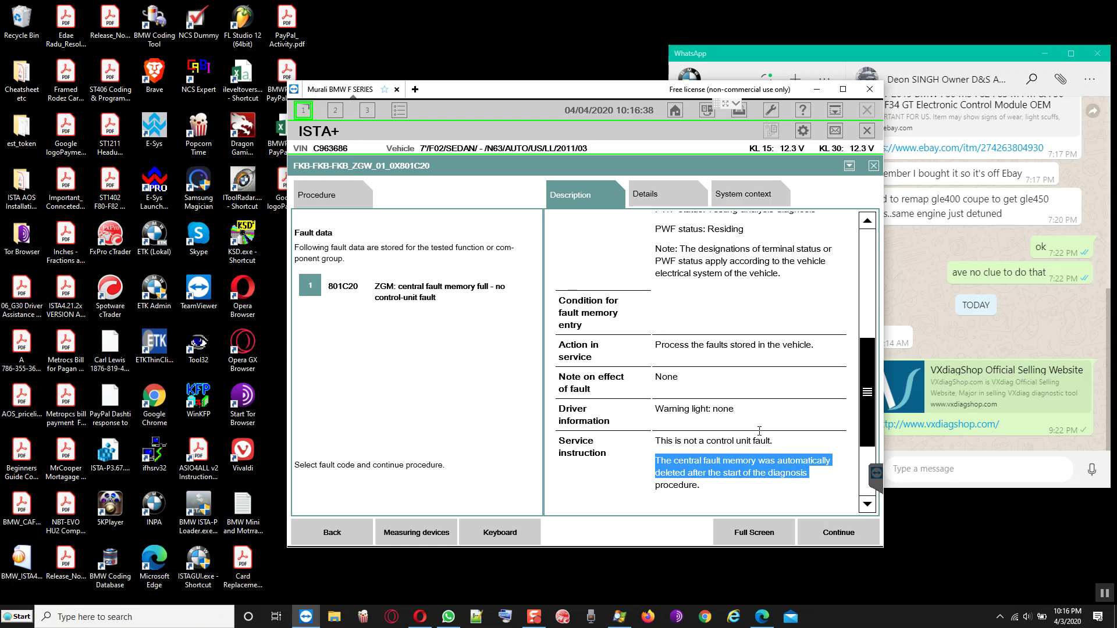
{"action": "left_click", "coordinate": [863, 459]}
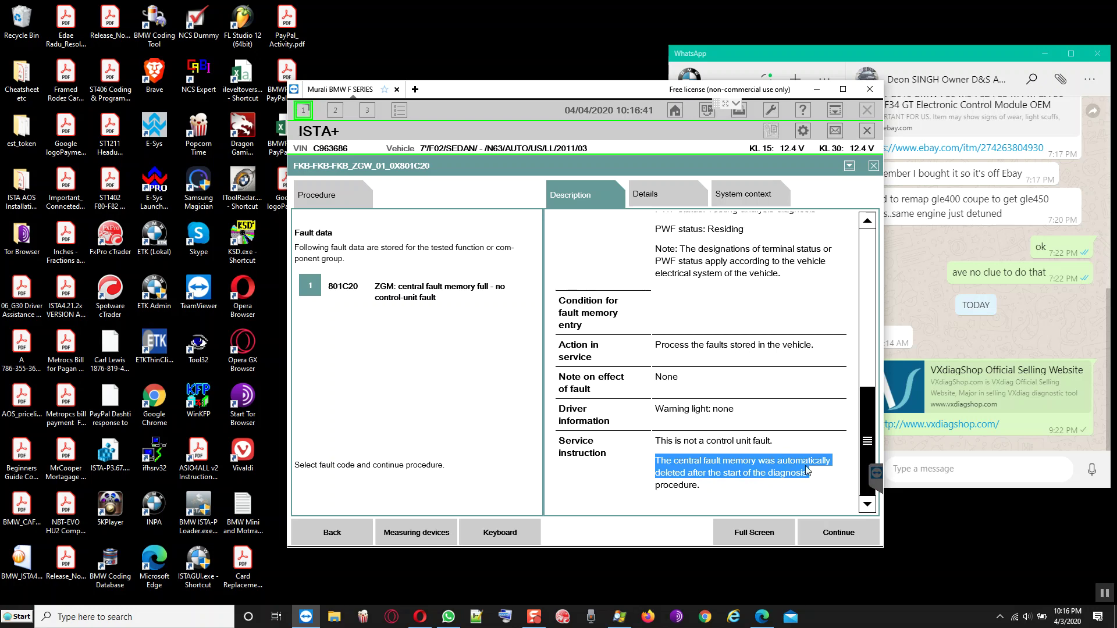
Continue through the ZGM and FlexRay procedure, choose End test module and confirm it.
{"action": "left_click", "coordinate": [831, 533]}
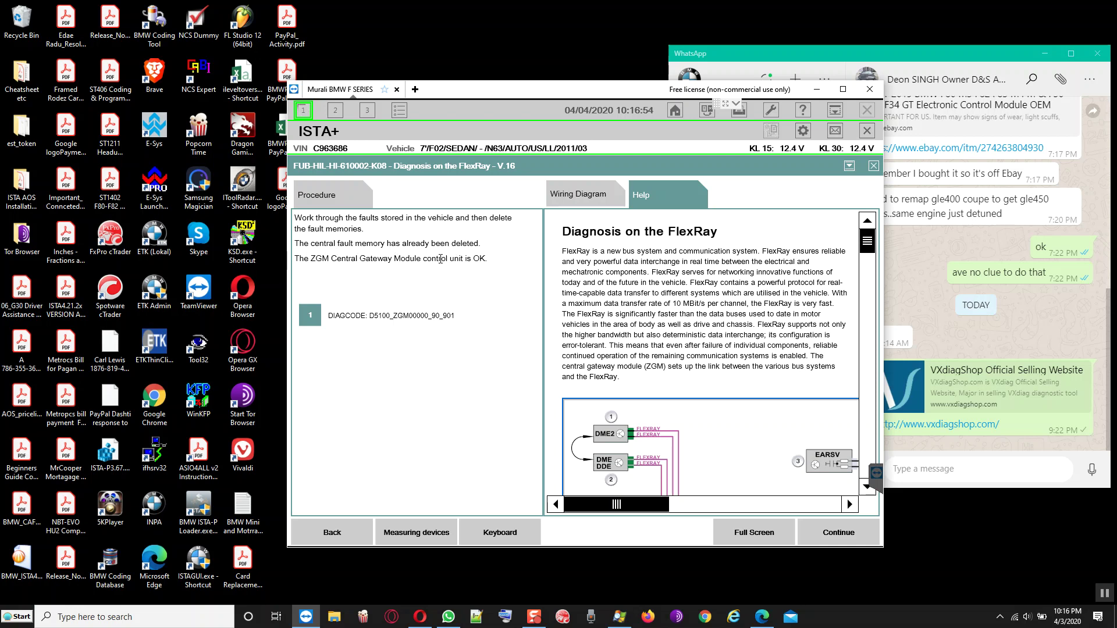
{"action": "left_click", "coordinate": [839, 531]}
{"action": "left_click", "coordinate": [317, 287]}
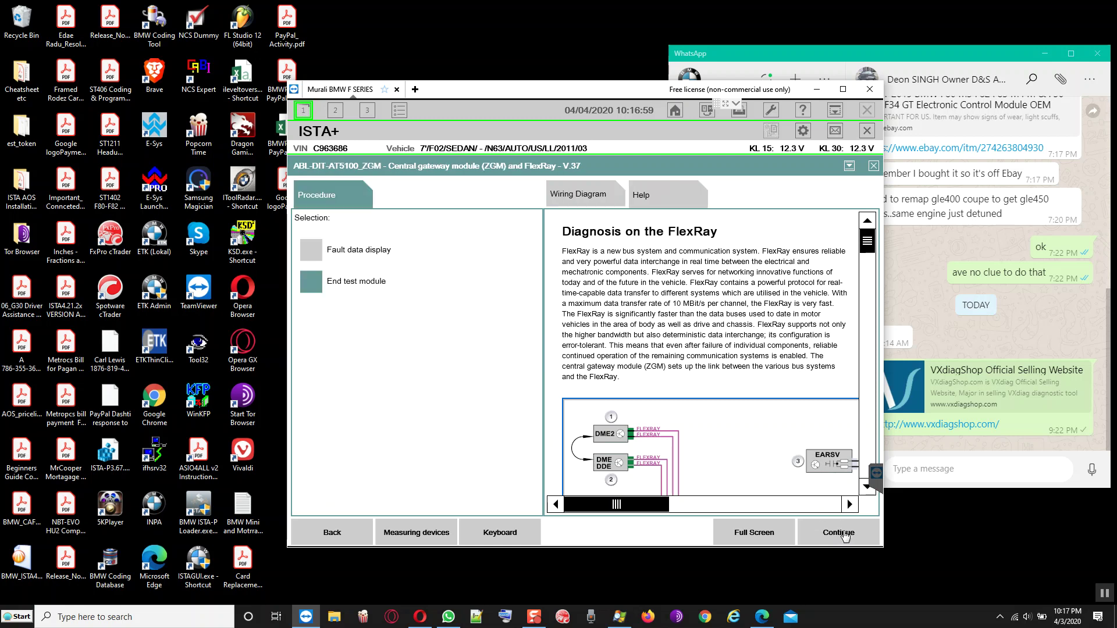
{"action": "left_click", "coordinate": [849, 535]}
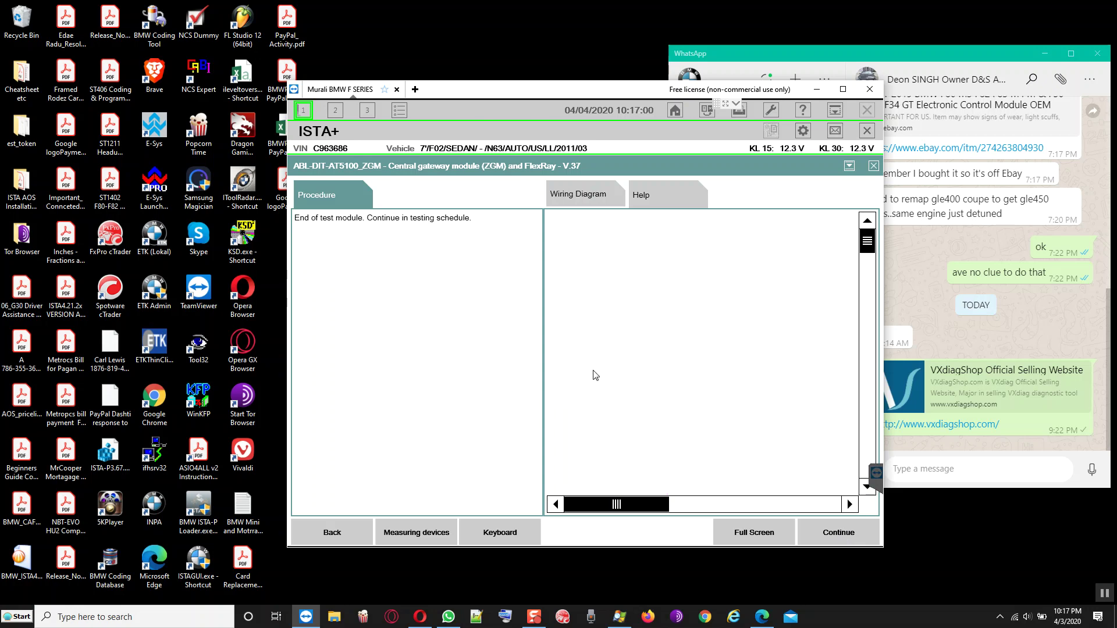
Return to the fault memory, delete it with confirmation, and display the fault memory again.
{"action": "left_click", "coordinate": [353, 525]}
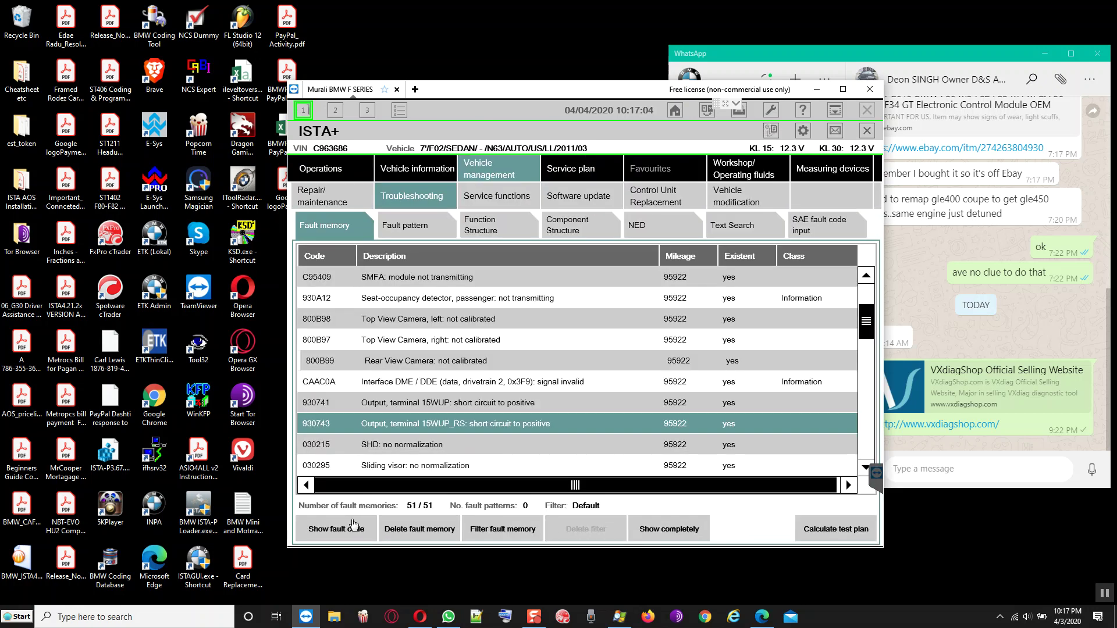
{"action": "left_click", "coordinate": [424, 526]}
{"action": "left_click", "coordinate": [650, 425]}
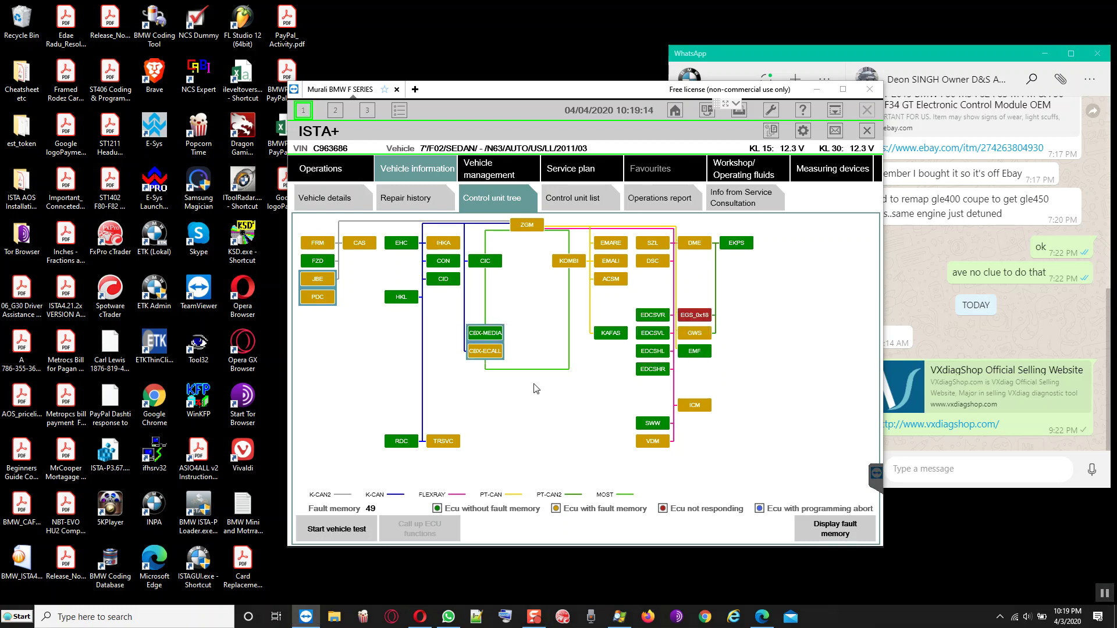
{"action": "left_click", "coordinate": [833, 530]}
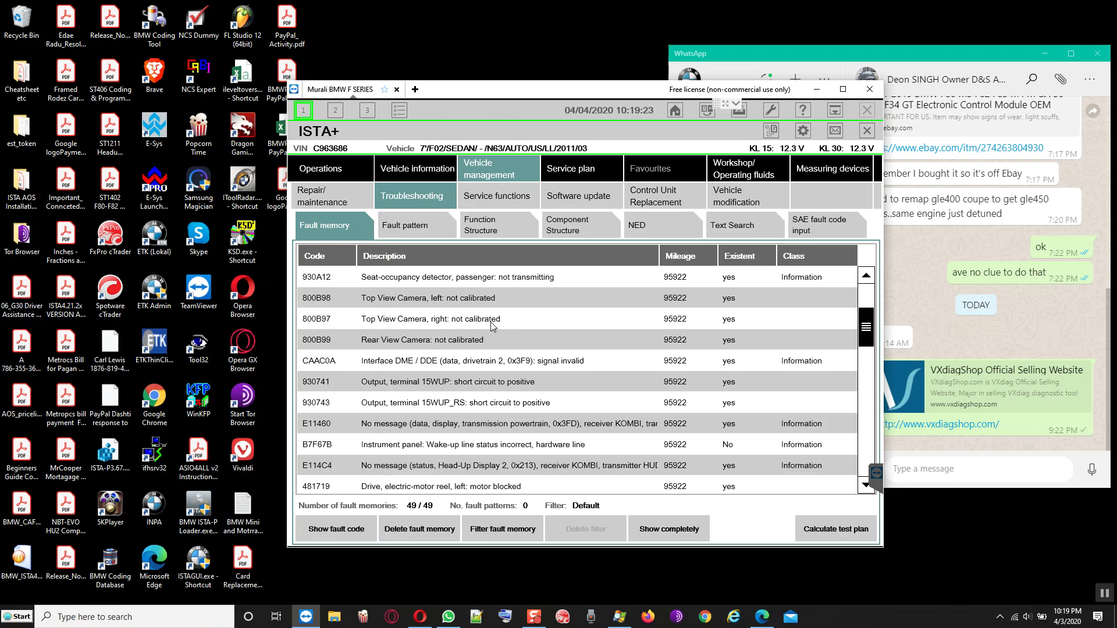
Try to calculate the measures plan for the vehicle's software update, and return to the control unit tree.
{"action": "left_click", "coordinate": [580, 201]}
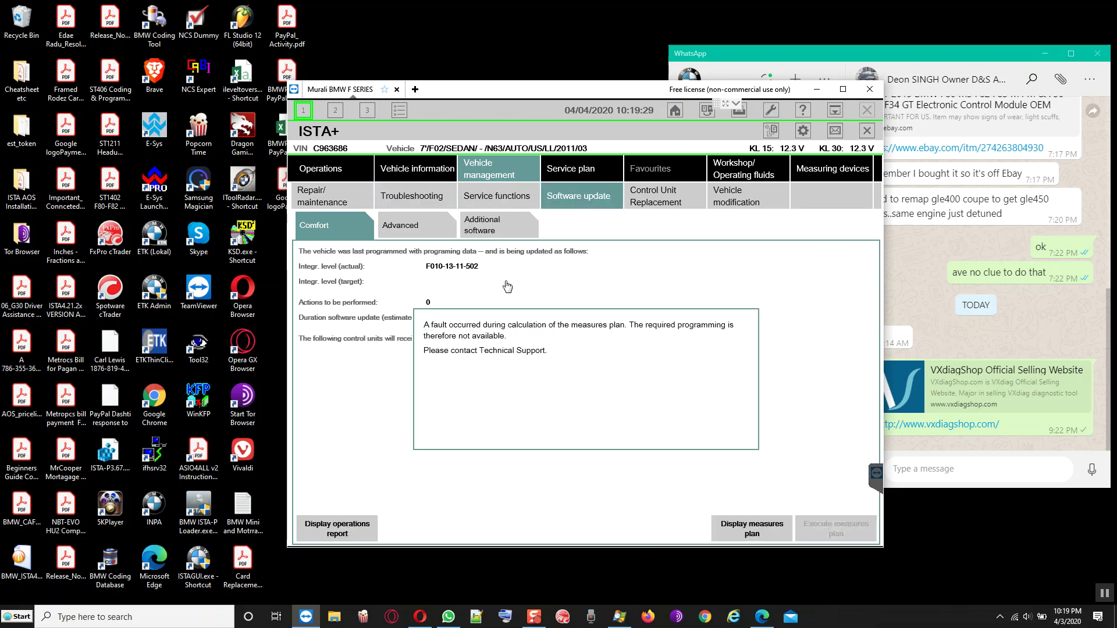
{"action": "left_click", "coordinate": [747, 534]}
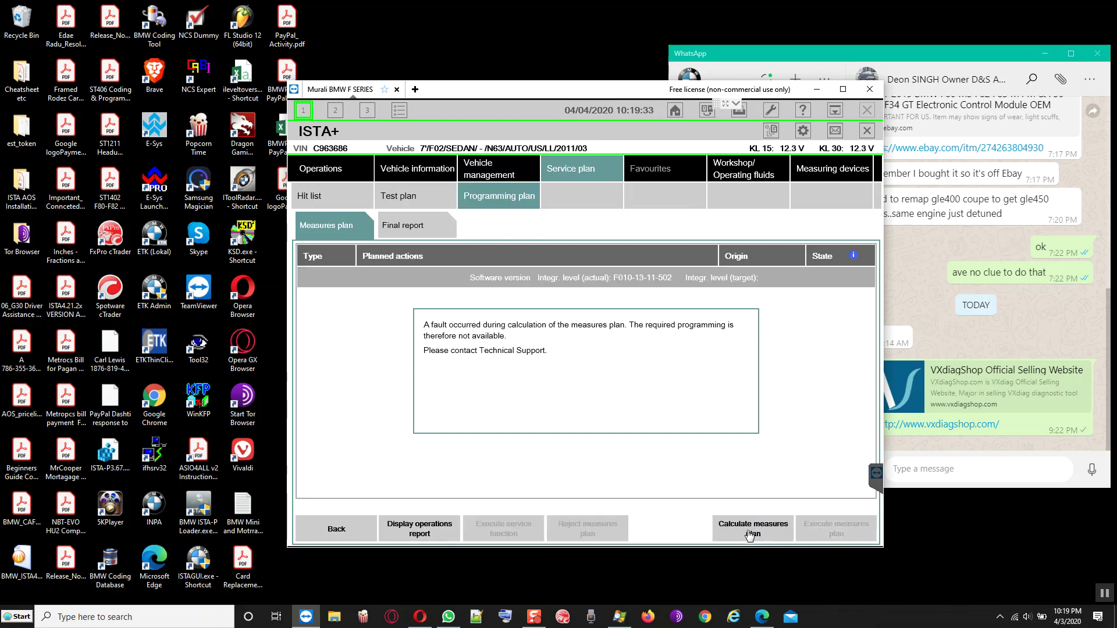
{"action": "left_click", "coordinate": [749, 534]}
{"action": "left_click", "coordinate": [742, 531]}
{"action": "left_click", "coordinate": [410, 168]}
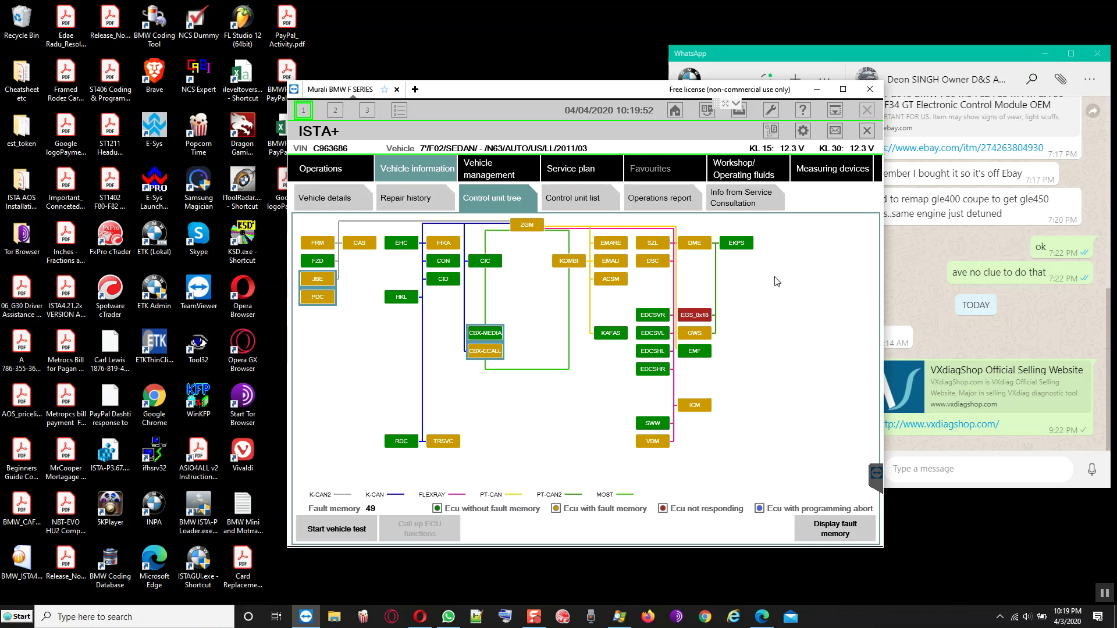
Minimise ISTA+, switch to the file explorer window on C:\ISTA\PSdZ, and reposition it on the remote desktop.
{"action": "left_click", "coordinate": [835, 110]}
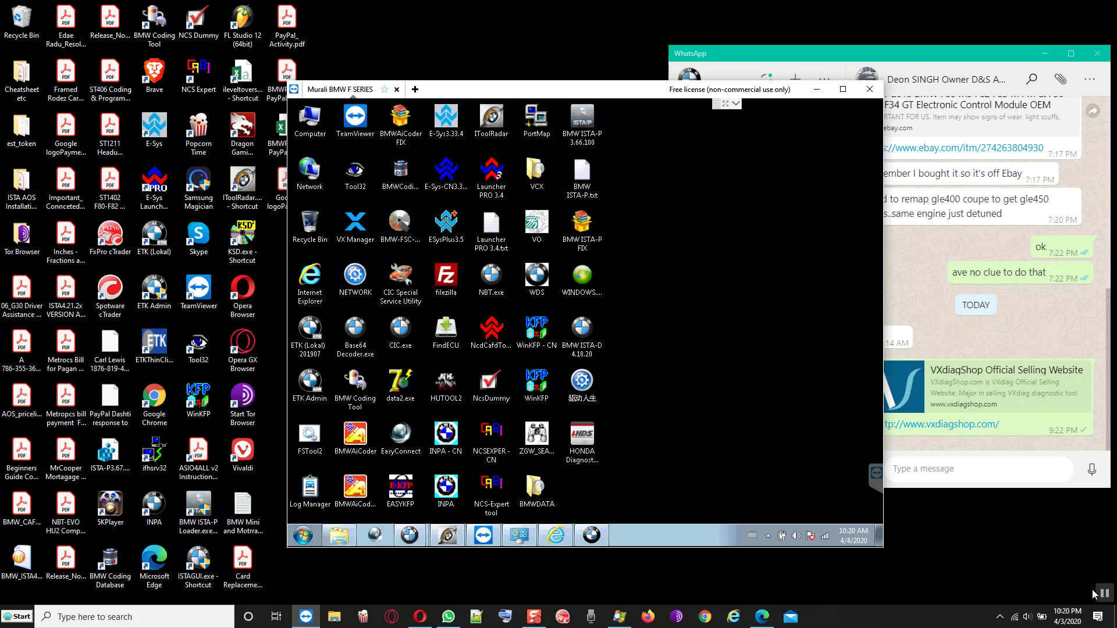
{"action": "left_click", "coordinate": [549, 330]}
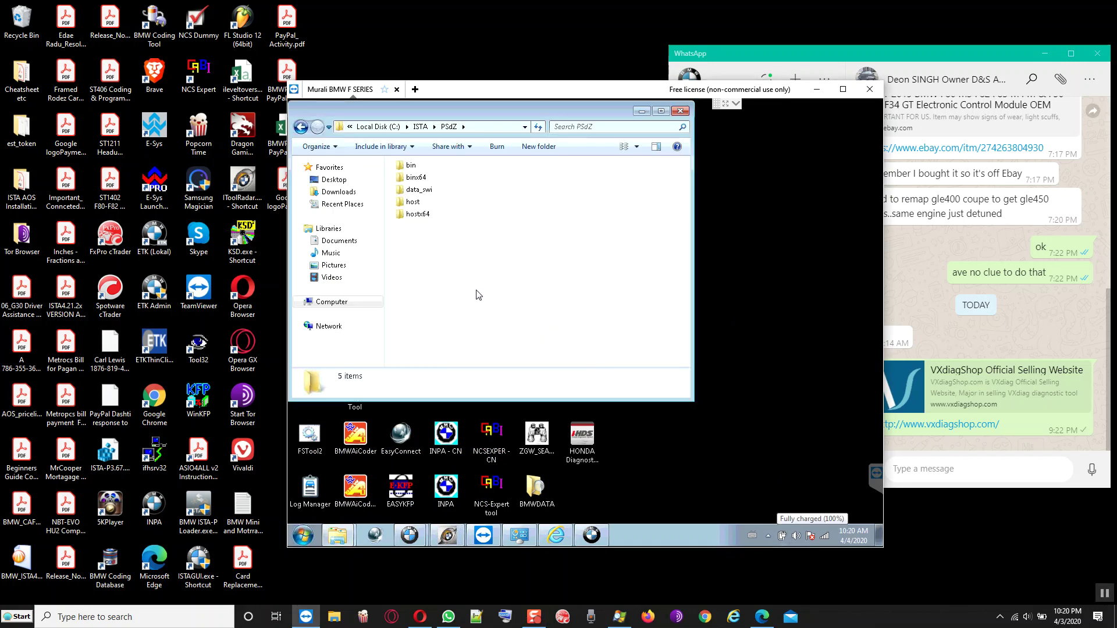
{"action": "left_click", "coordinate": [411, 167]}
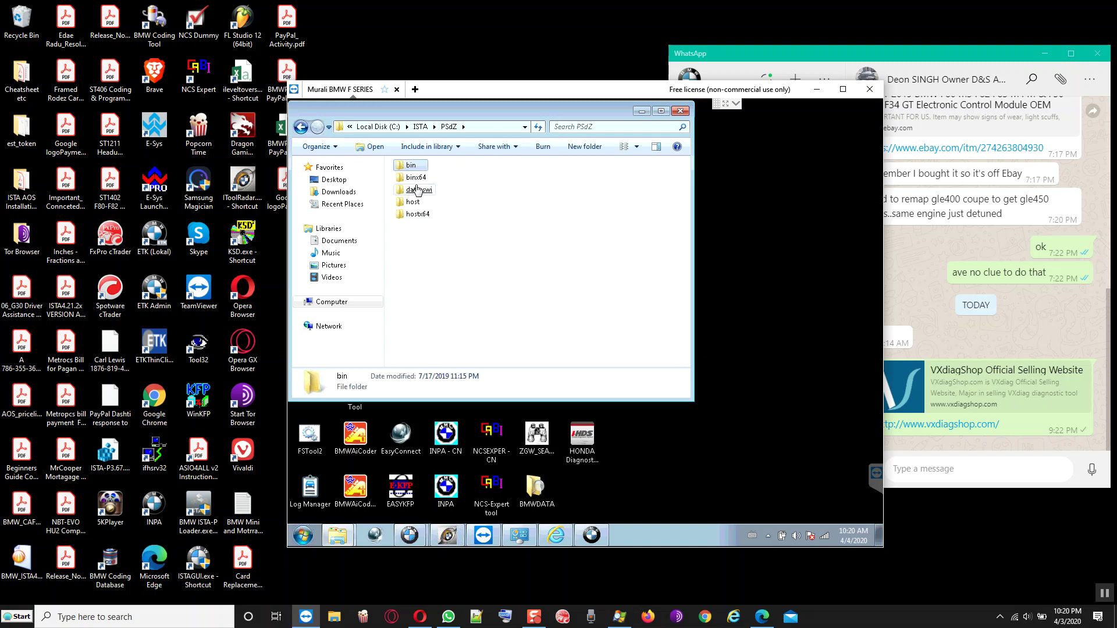
{"action": "left_click", "coordinate": [433, 288]}
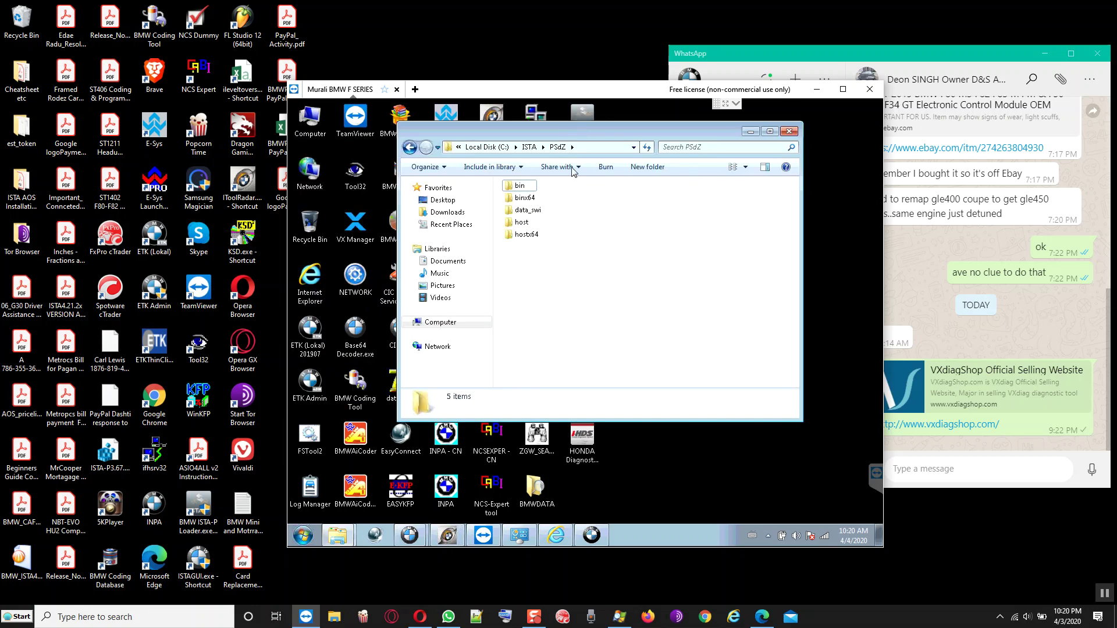
{"action": "left_click_drag", "start_coordinate": [562, 131], "coordinate": [560, 158]}
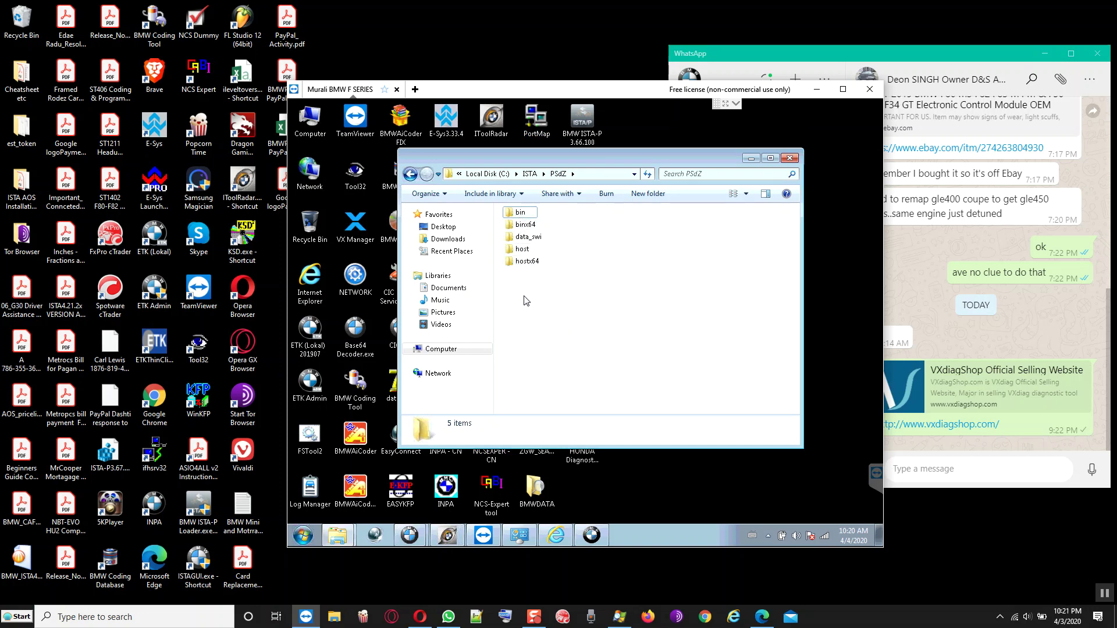
Check the contents of data_swi, psdzdata and its swe subfolder, and return to data_swi.
{"action": "double_click", "coordinate": [528, 238]}
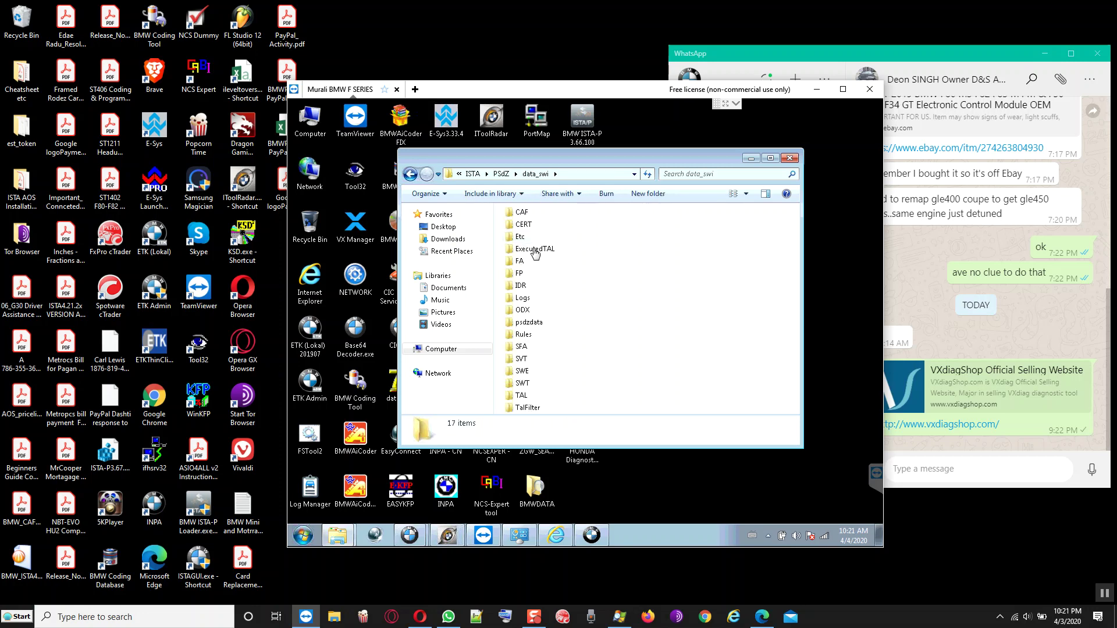
{"action": "double_click", "coordinate": [528, 323]}
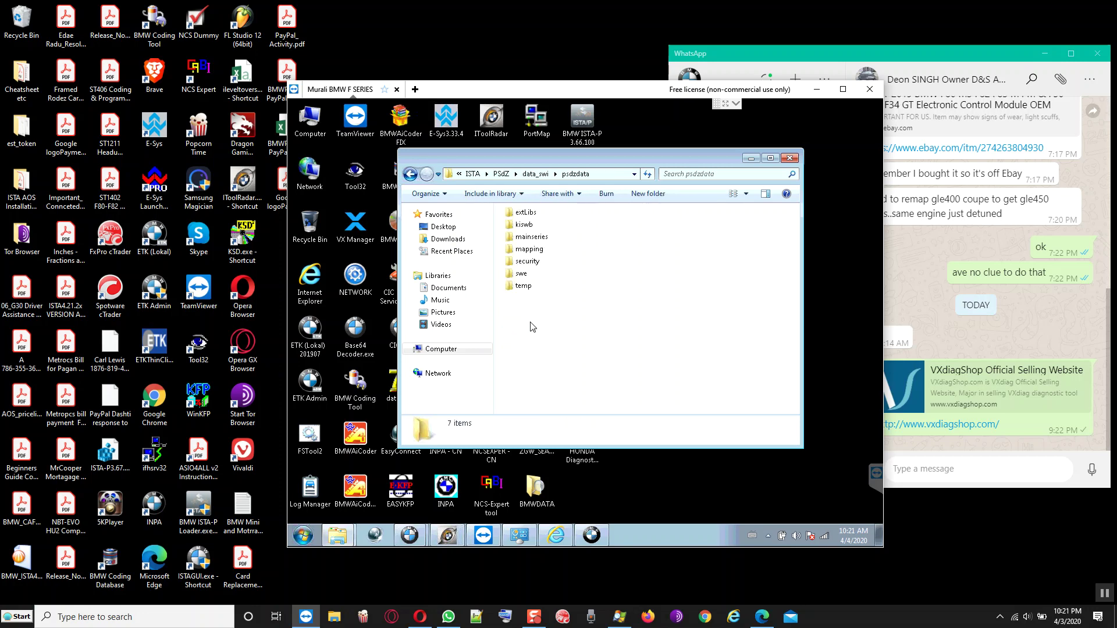
{"action": "left_click", "coordinate": [522, 273]}
{"action": "key", "text": "Return"}
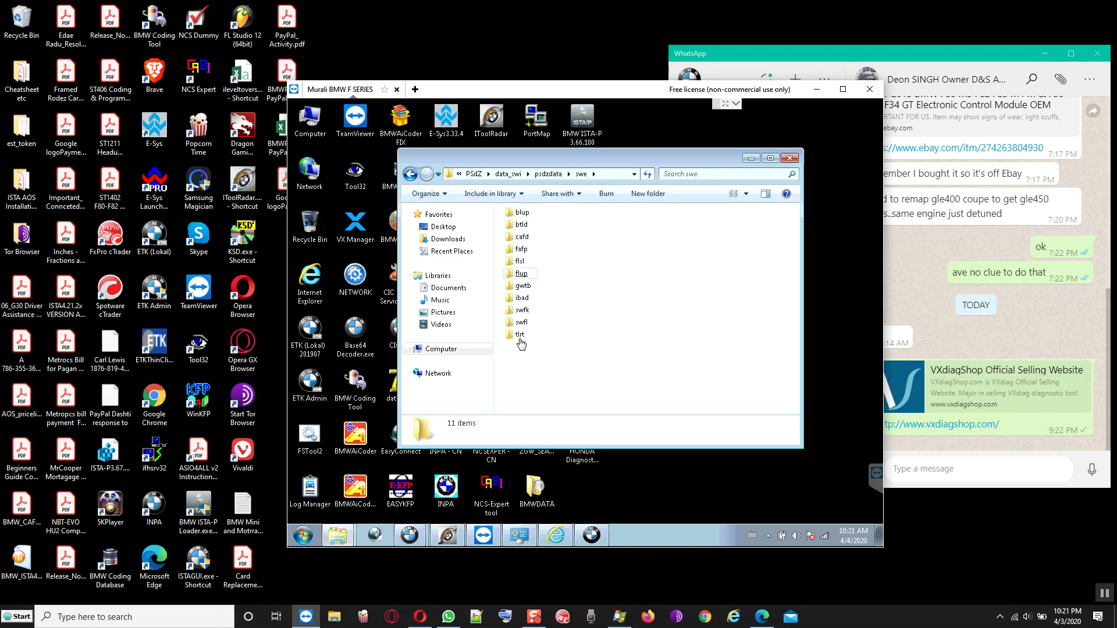
{"action": "left_click", "coordinate": [410, 174]}
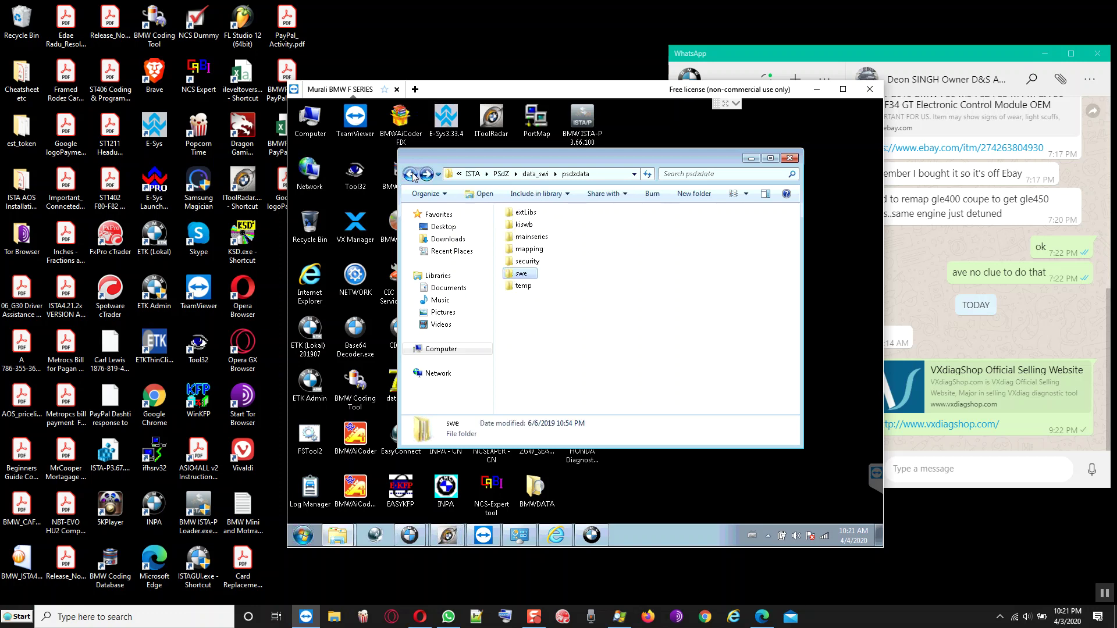
{"action": "left_click", "coordinate": [410, 174]}
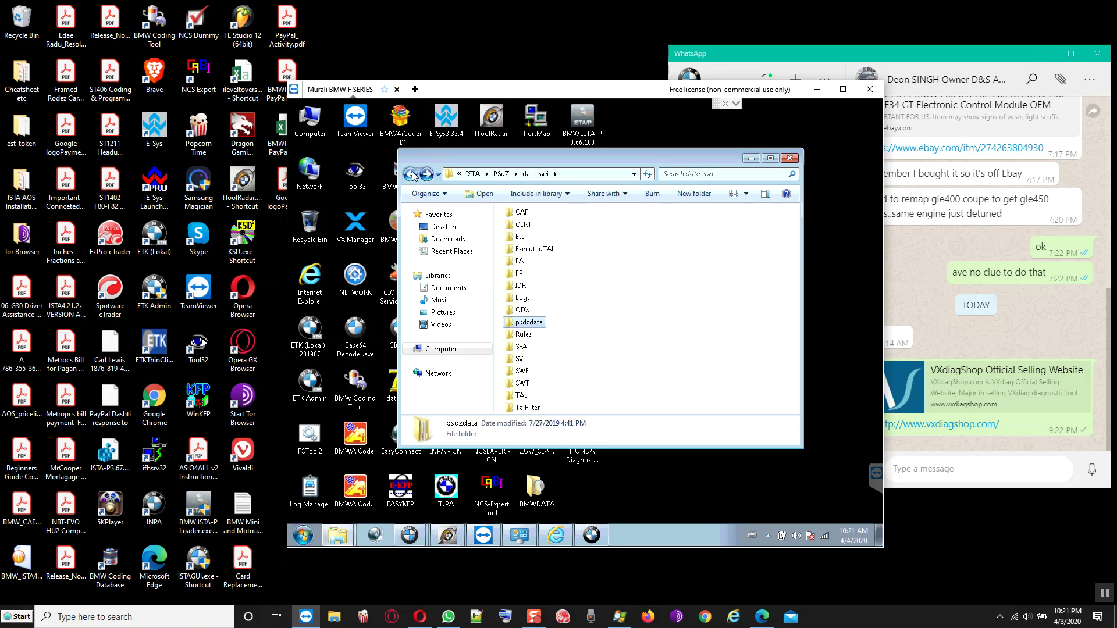
Go back from data_swi through the PSdZ and ISTA folders, and show the computer's drives.
{"action": "left_click", "coordinate": [618, 301]}
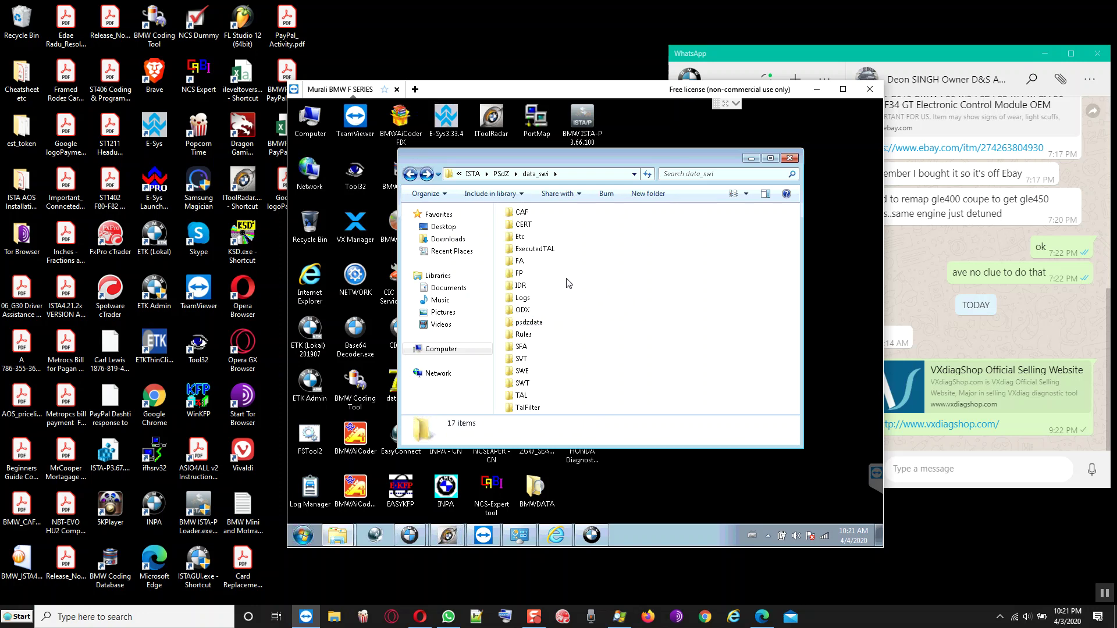
{"action": "left_click", "coordinate": [410, 175]}
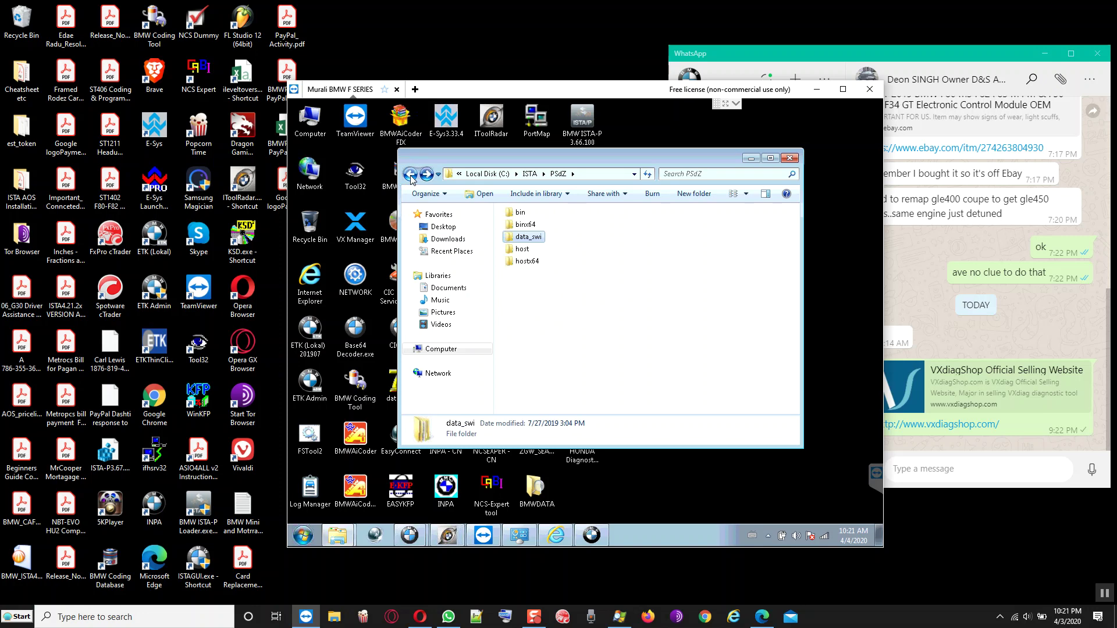
{"action": "left_click", "coordinate": [410, 176]}
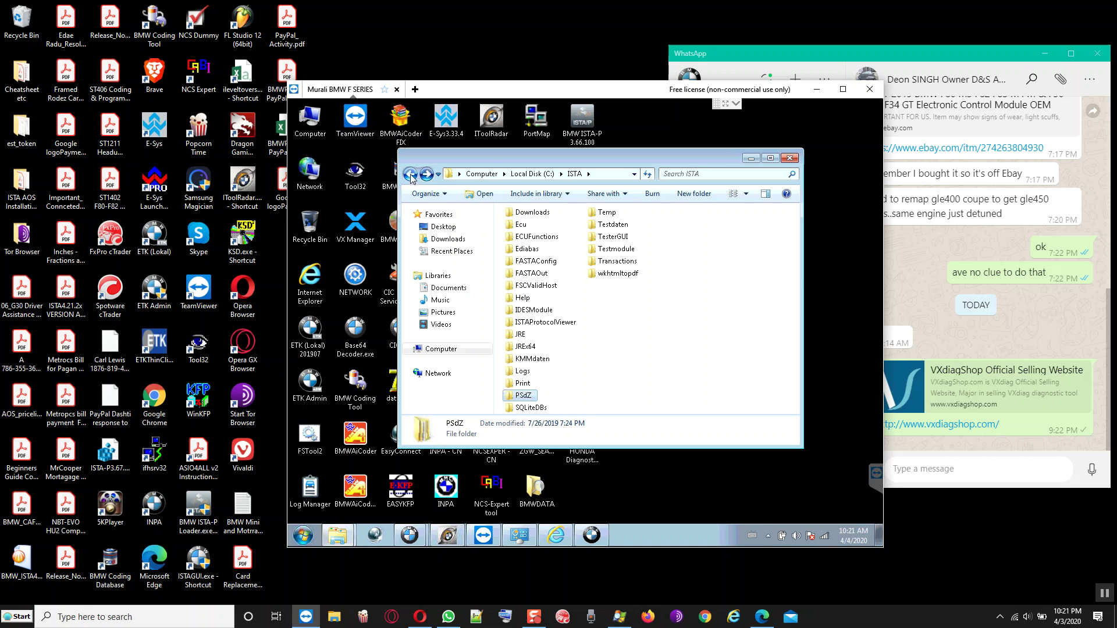
{"action": "left_click", "coordinate": [704, 361]}
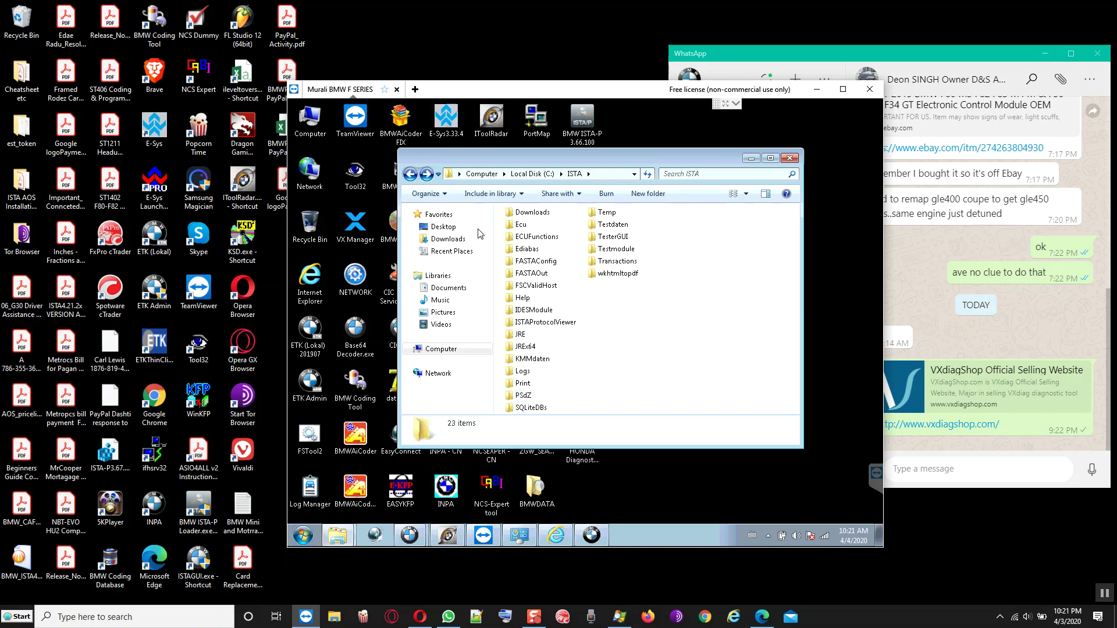
{"action": "left_click", "coordinate": [410, 175]}
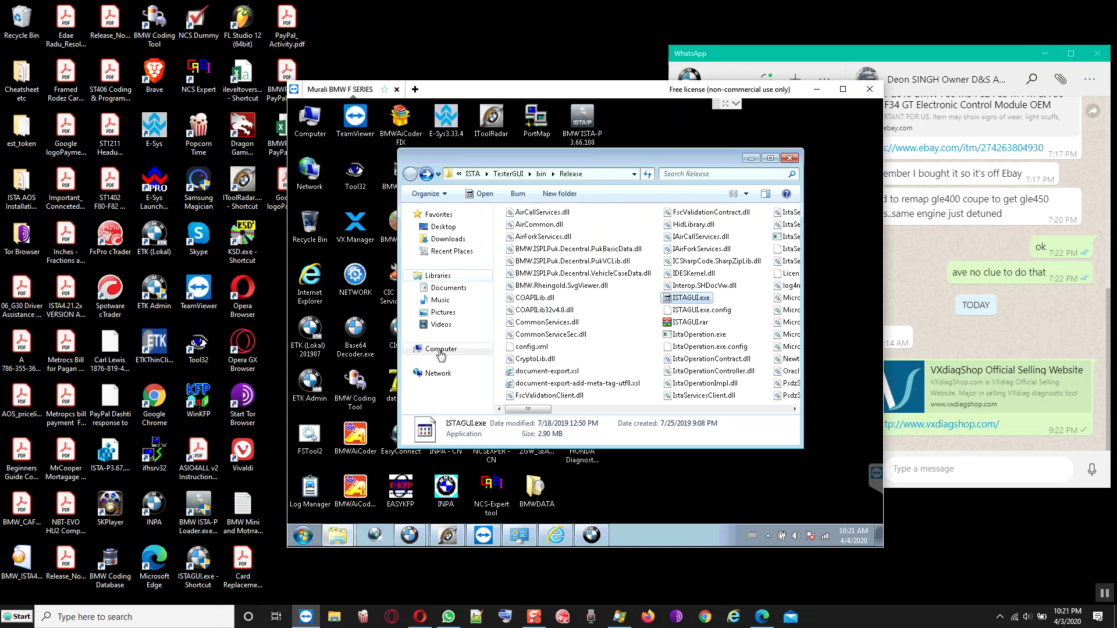
{"action": "left_click", "coordinate": [440, 350]}
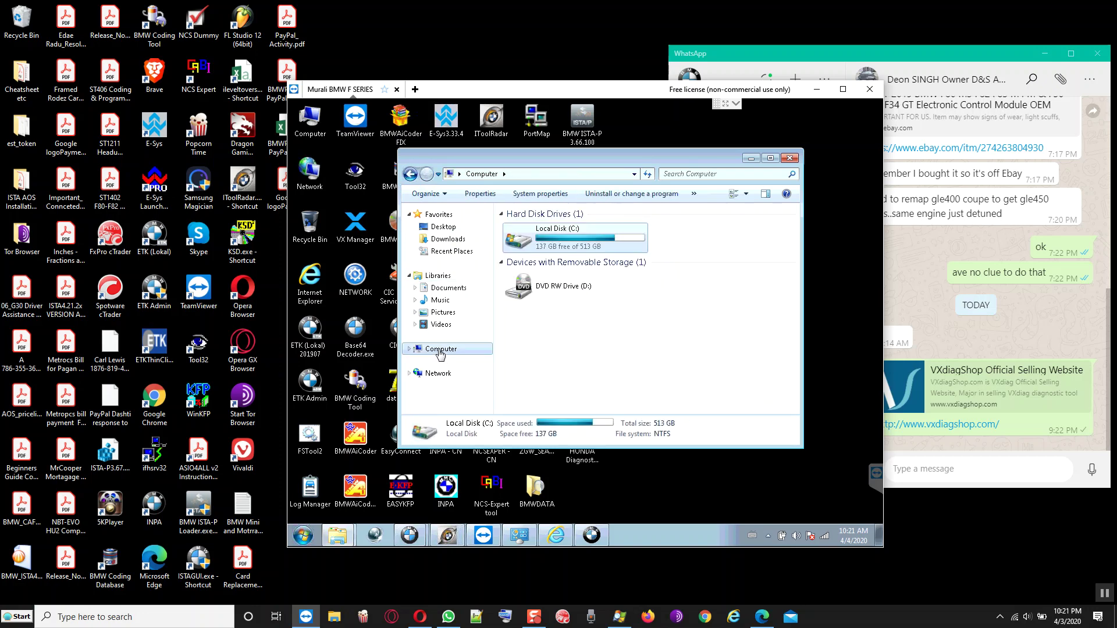
Check the free space on Local Disk (C:), and switch back to the ISTA+ window showing the control unit tree.
{"action": "left_click", "coordinate": [601, 371]}
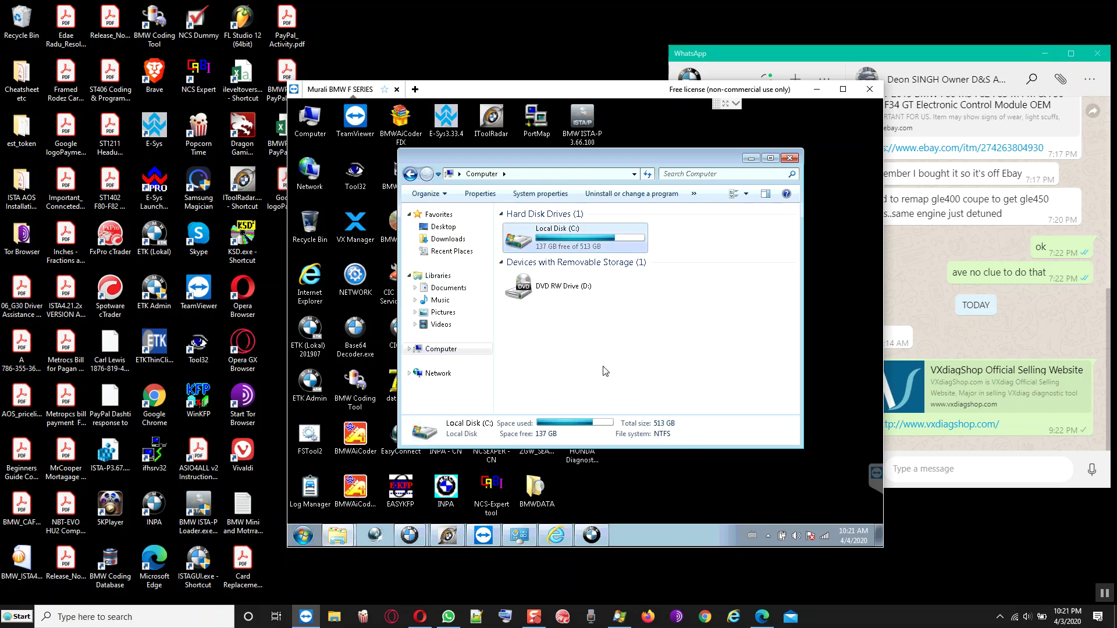
{"action": "left_click", "coordinate": [583, 237]}
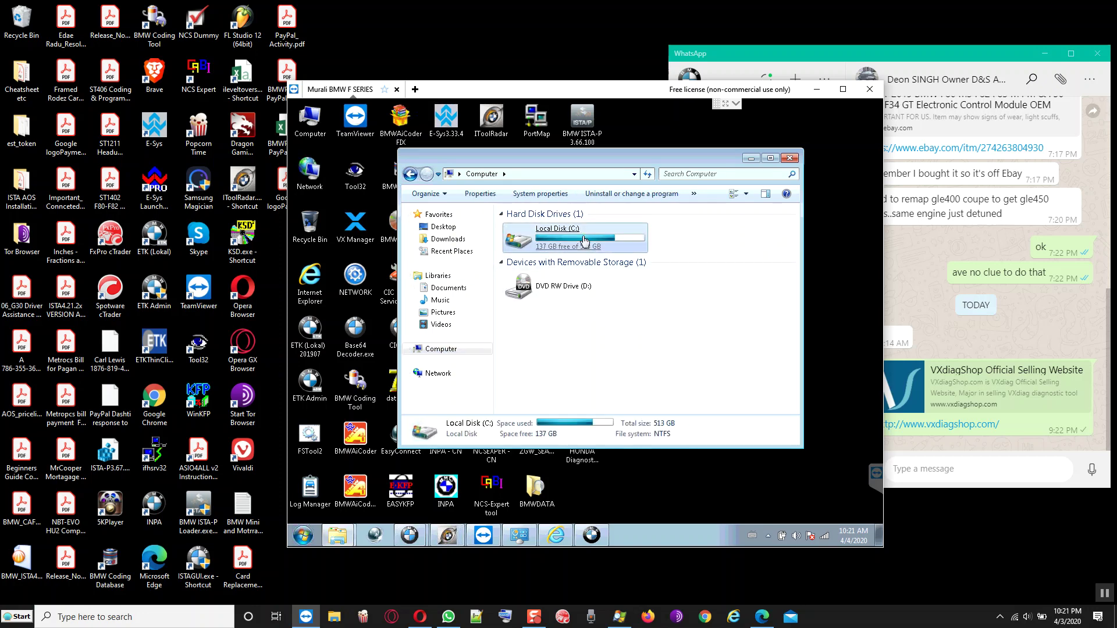
{"action": "left_click", "coordinate": [612, 335]}
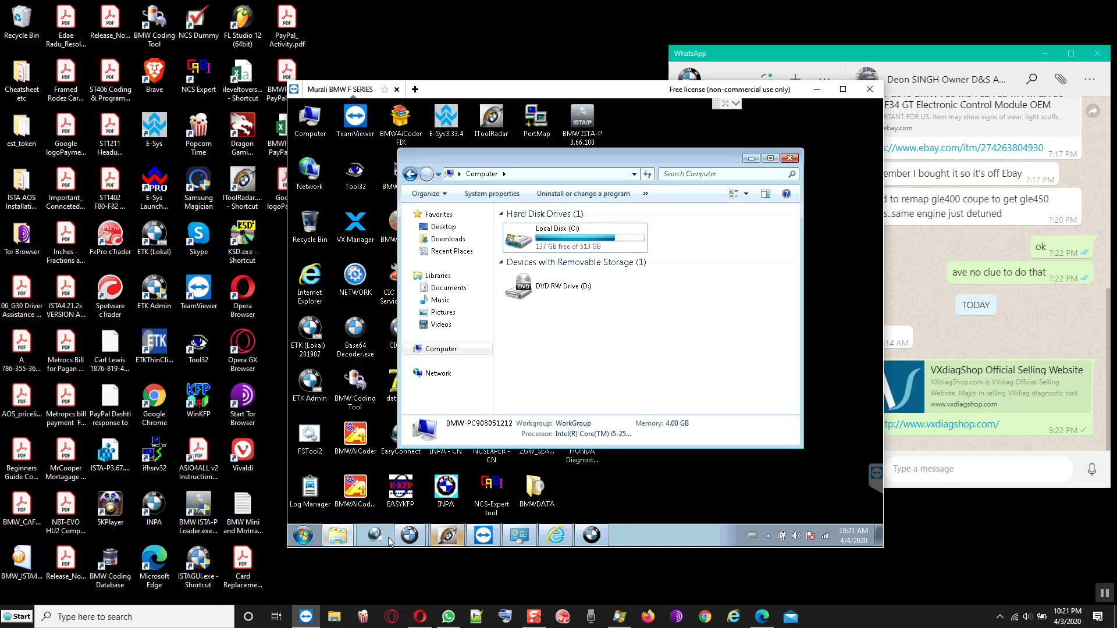
{"action": "left_click", "coordinate": [407, 539]}
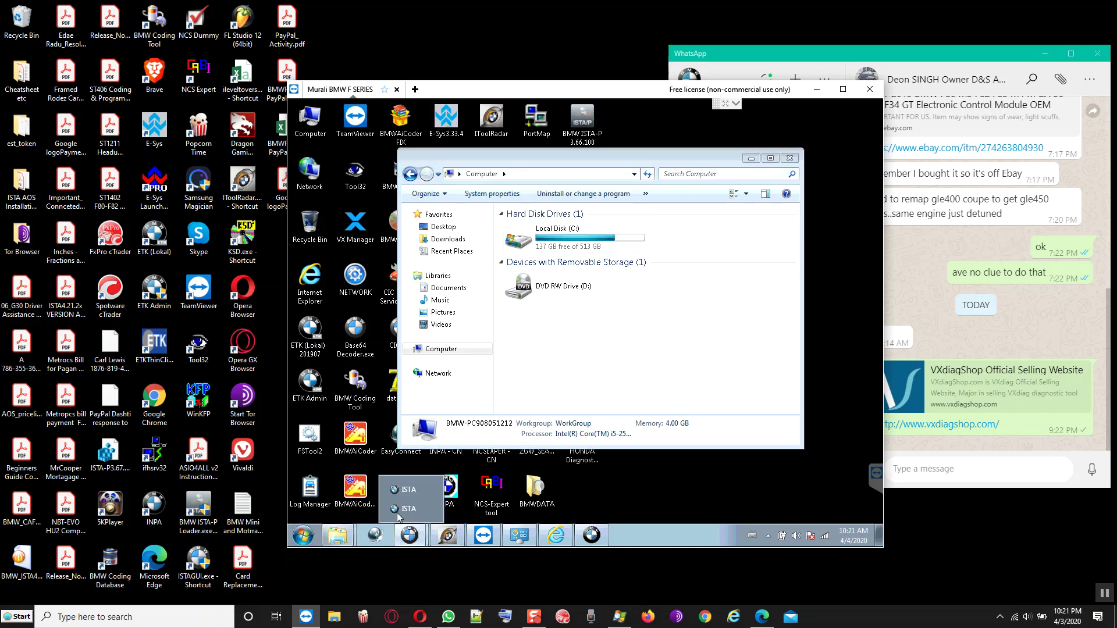
{"action": "left_click", "coordinate": [408, 509]}
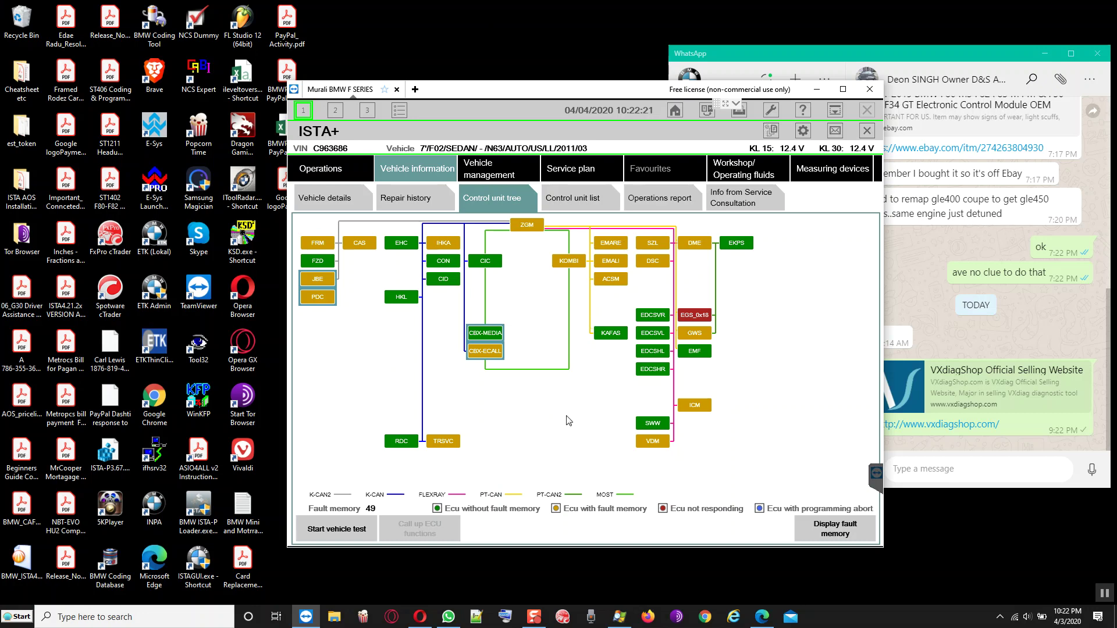
Examine the details of the TRSVC, VDM, ICM, EKPS, CBX-MEDIA and CAS control units in the control unit tree.
{"action": "mouse_move", "coordinate": [456, 444]}
{"action": "mouse_move", "coordinate": [658, 445]}
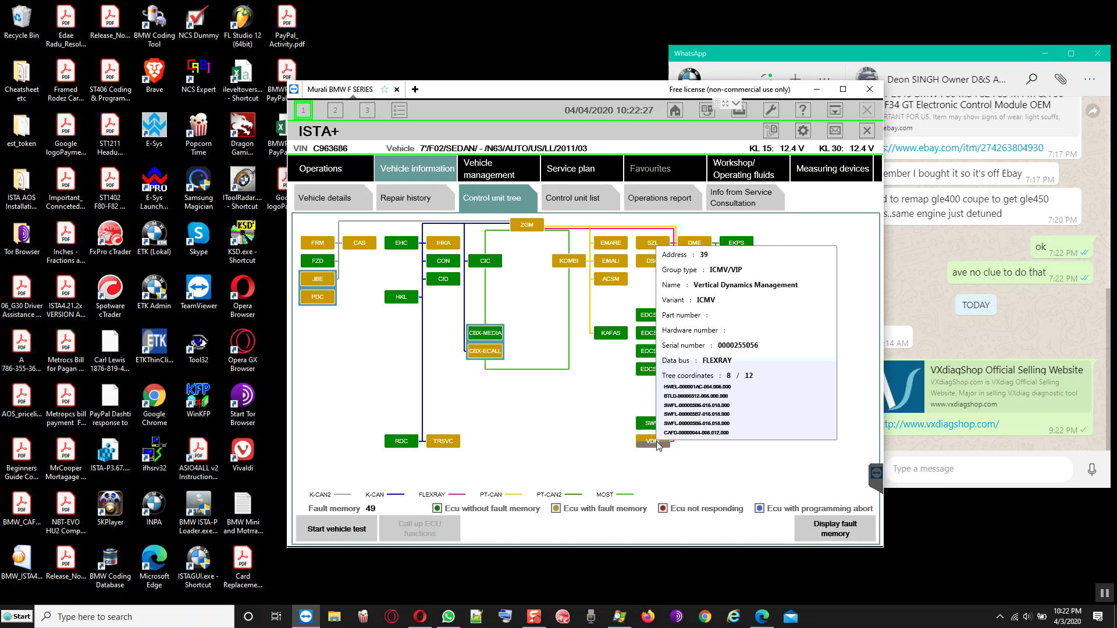
{"action": "mouse_move", "coordinate": [697, 404]}
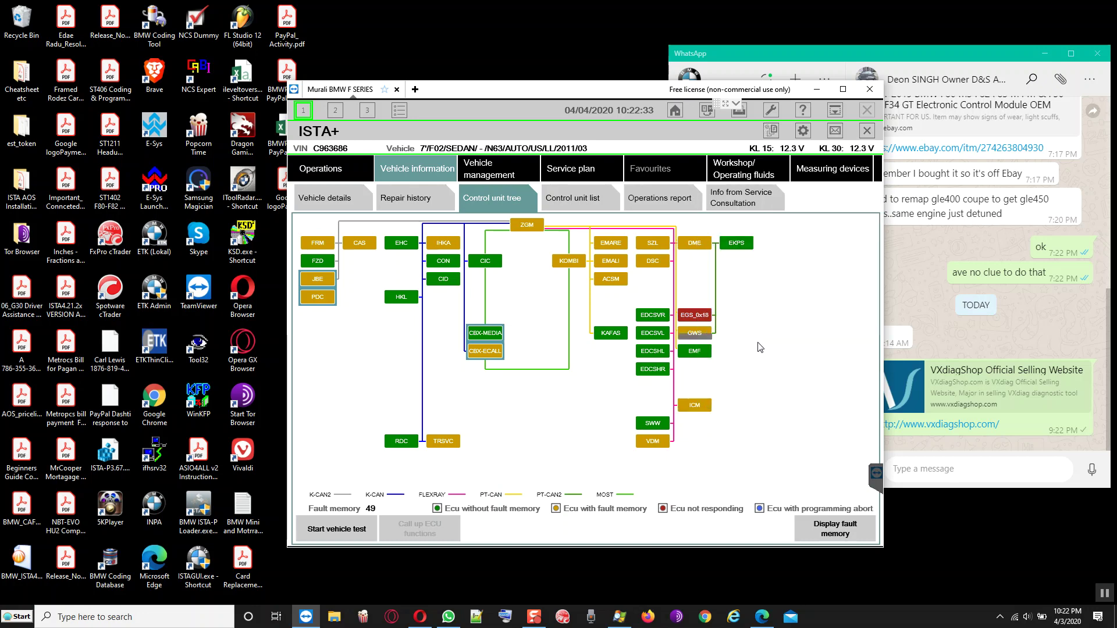
{"action": "mouse_move", "coordinate": [736, 249]}
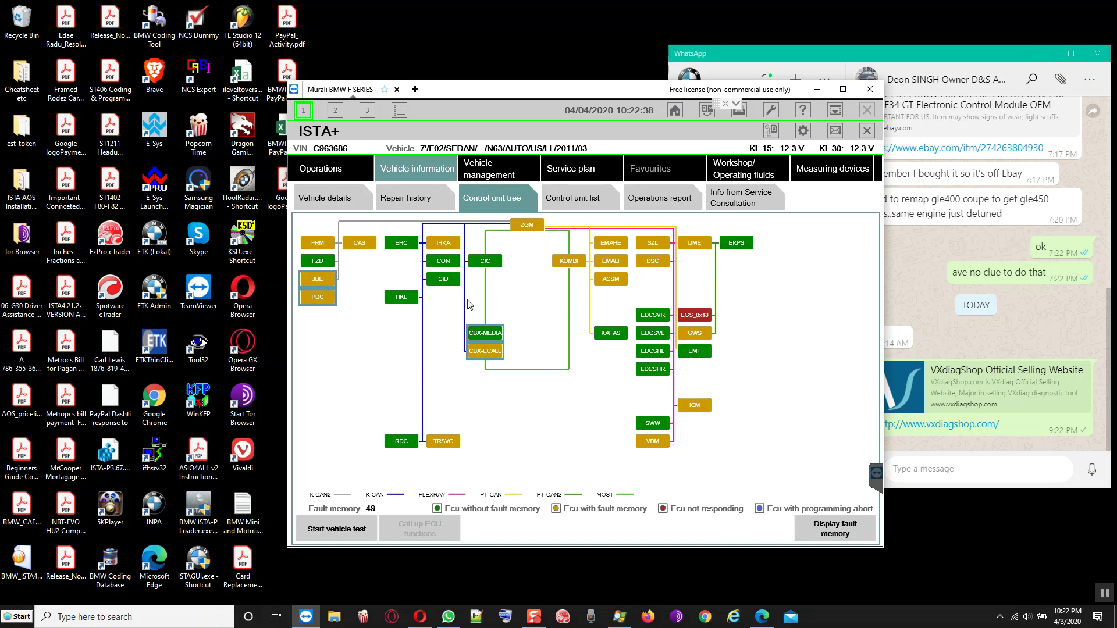
{"action": "mouse_move", "coordinate": [473, 335]}
{"action": "mouse_move", "coordinate": [362, 247]}
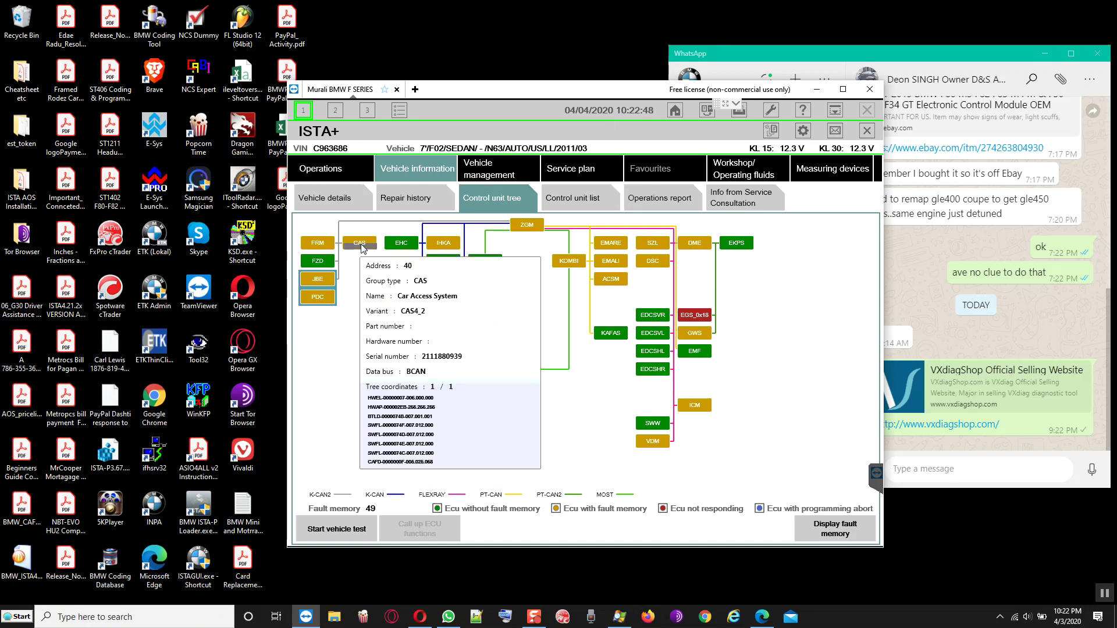